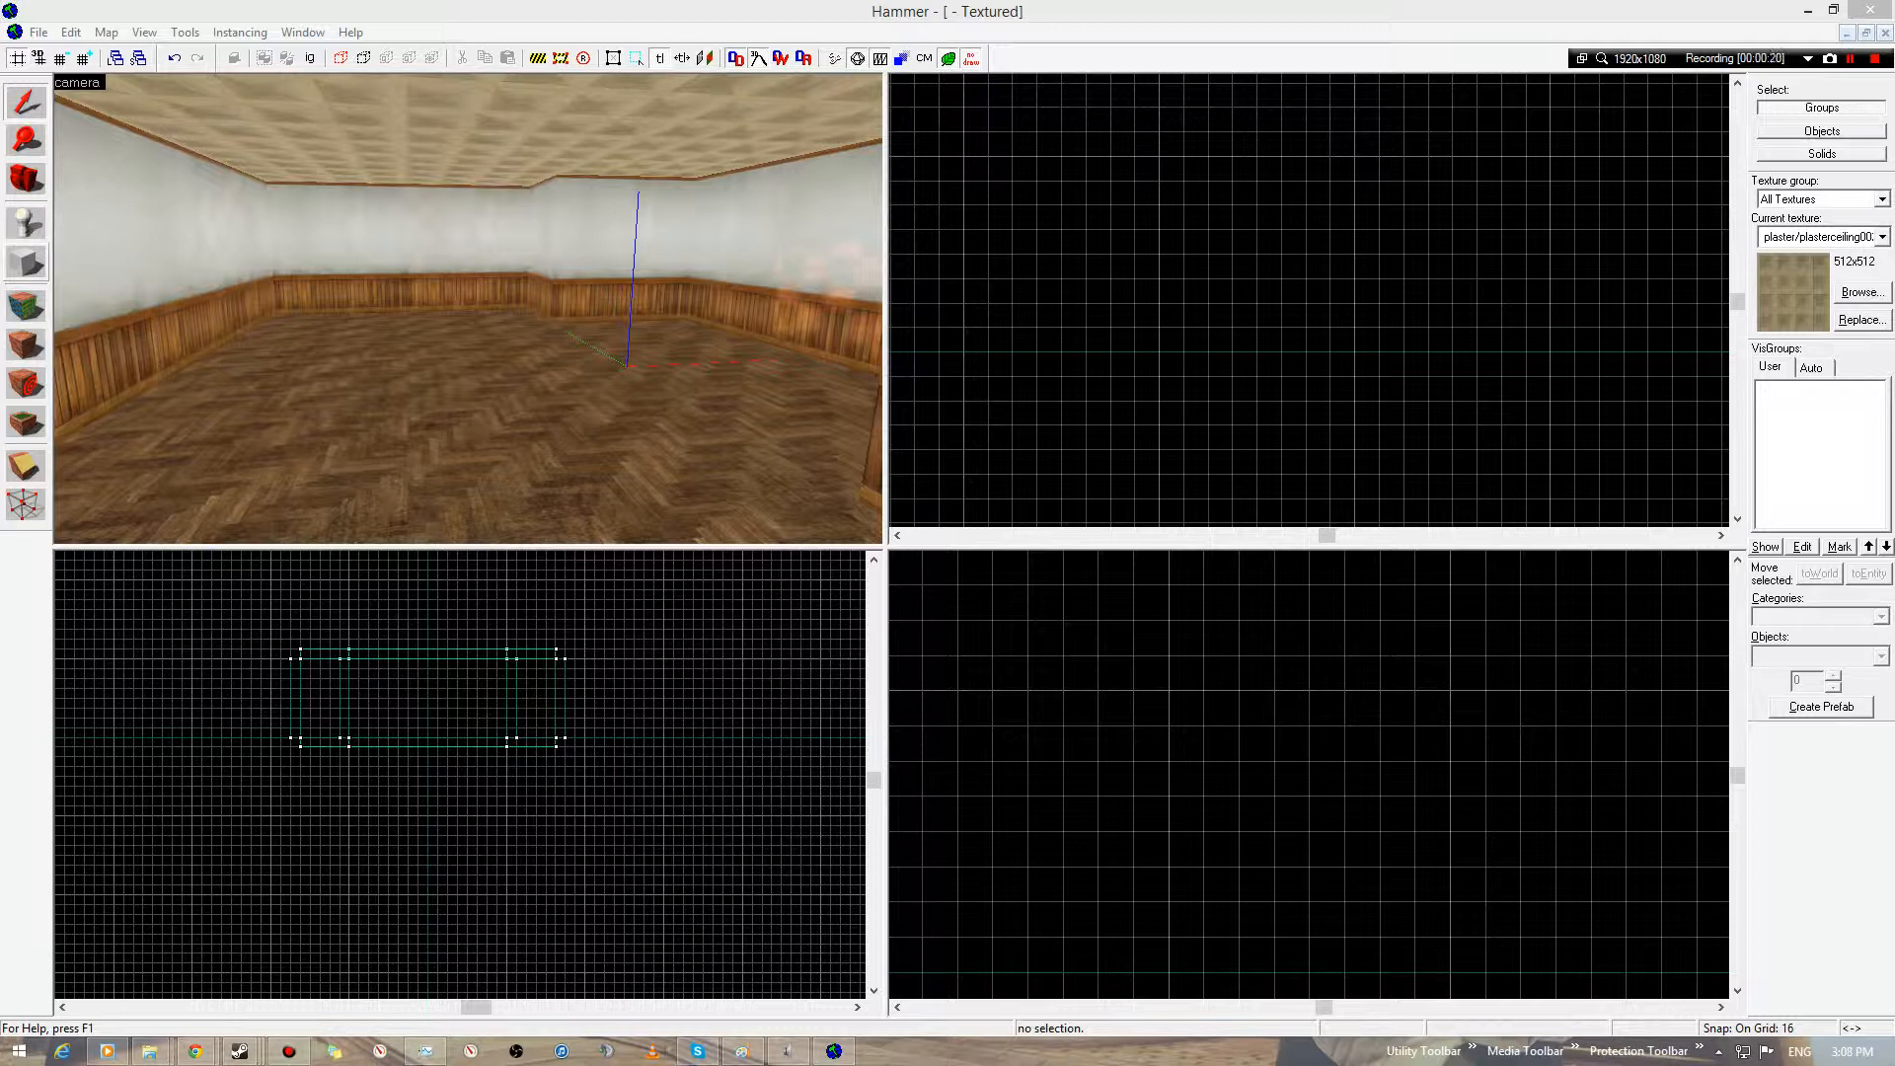
# - Start an info_player_terrorist entity and mark its spot inside the room in the top view
pyautogui.click(25, 224)
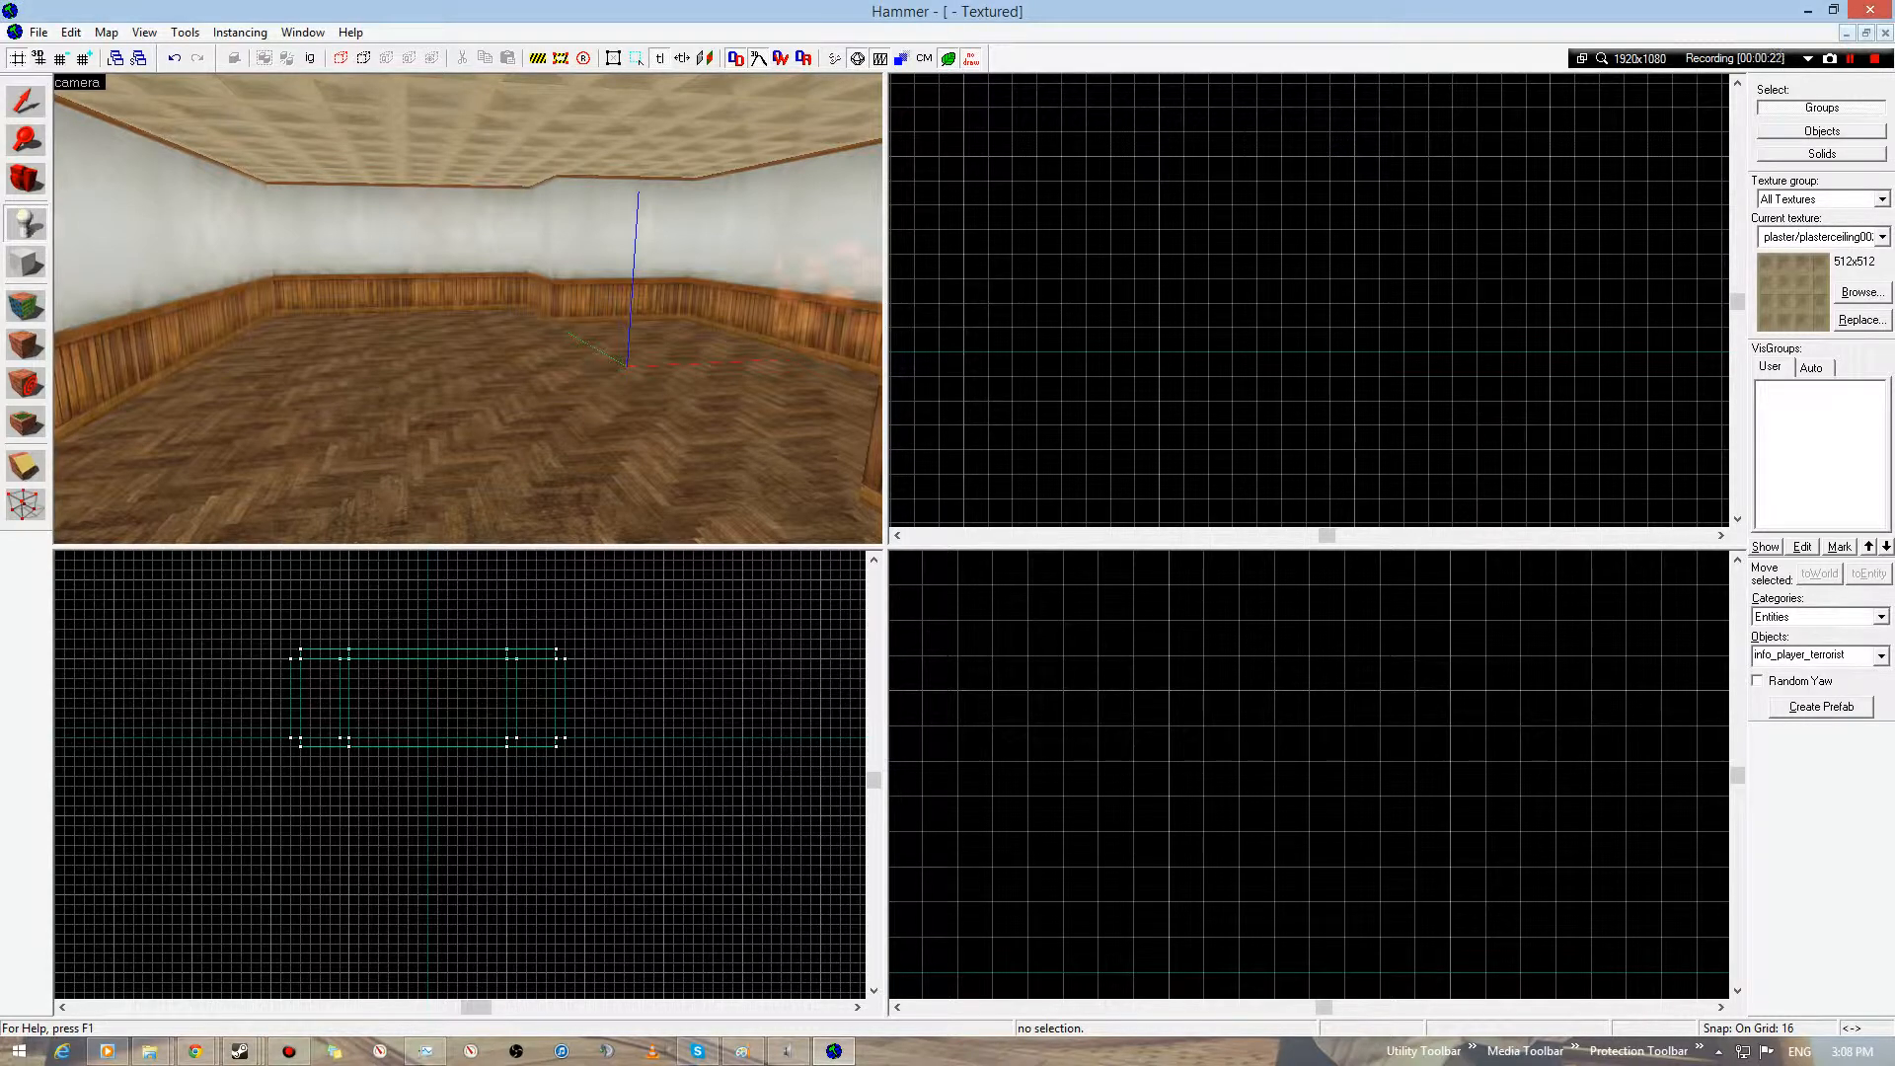
pyautogui.scroll(-6, 1208, 401)
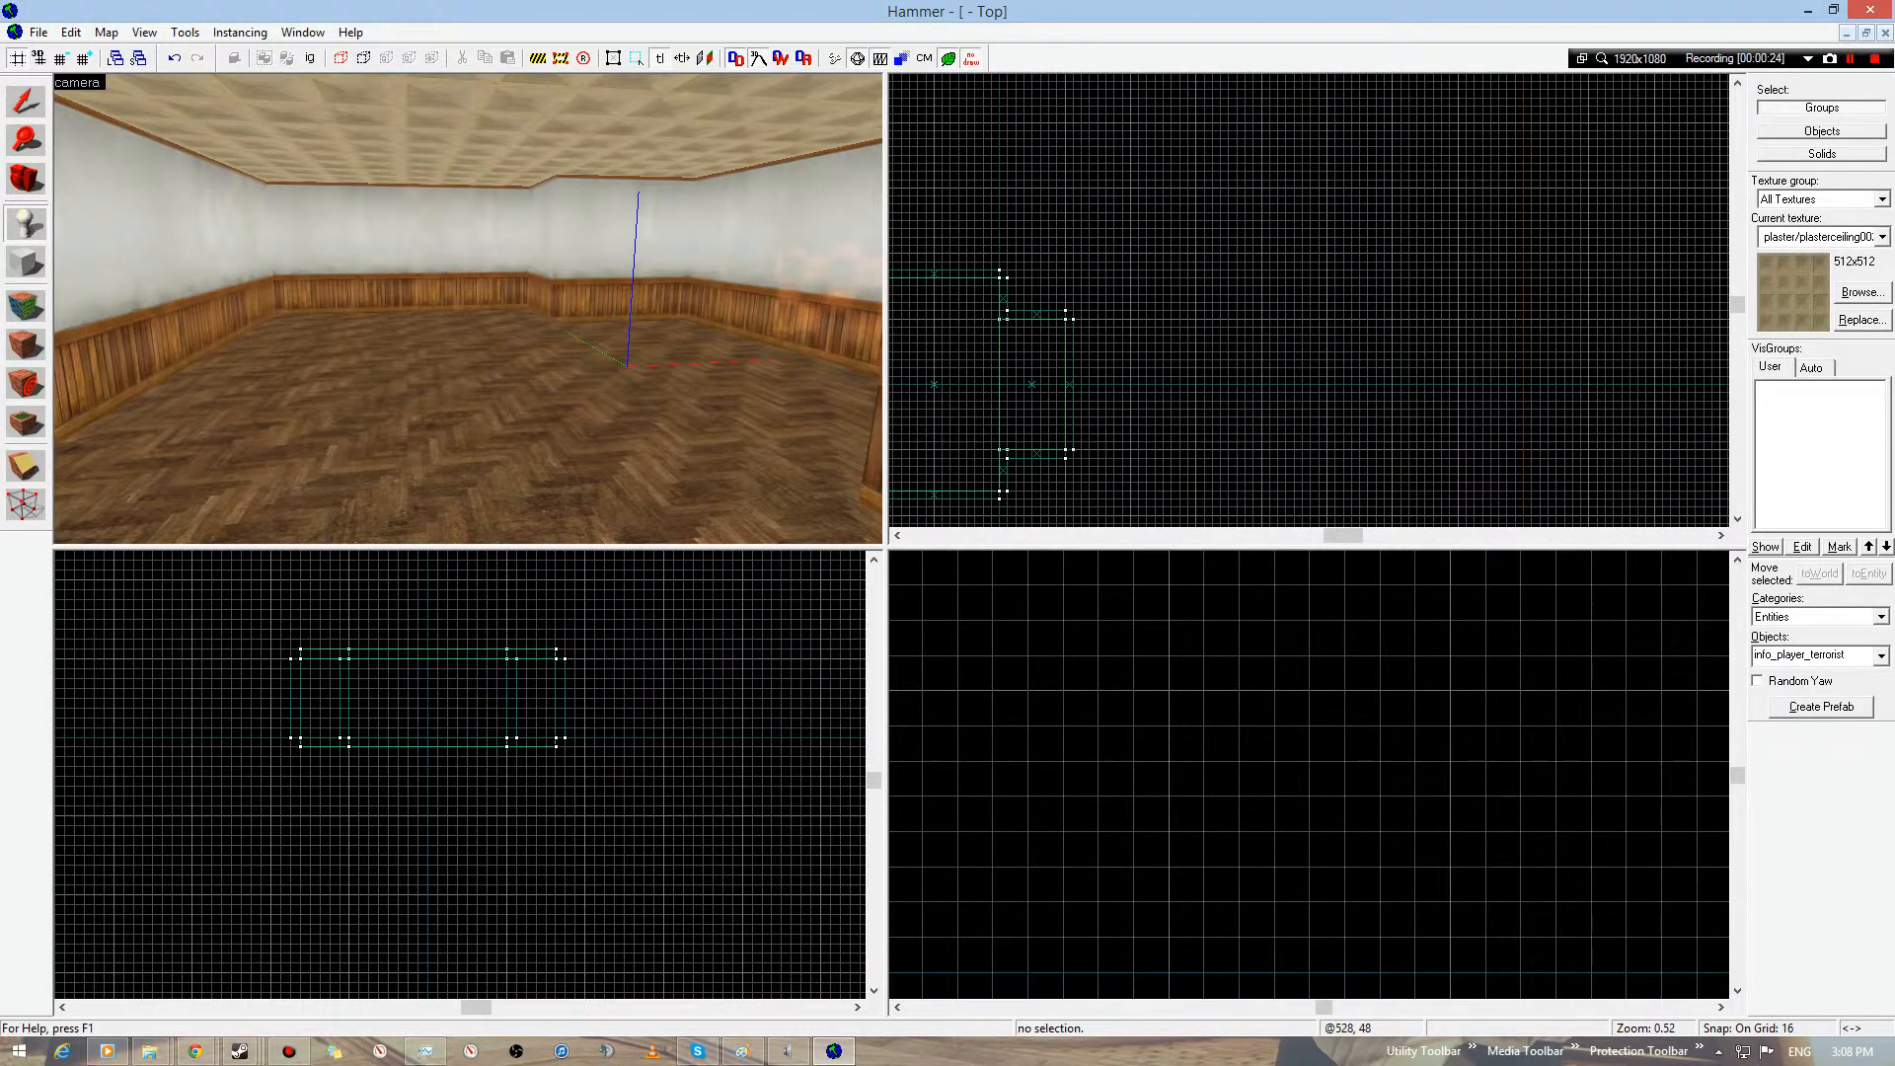
pyautogui.moveTo(1150, 395); pyautogui.dragTo(1340, 326, button='middle')
pyautogui.scroll(5, 1124, 317)
pyautogui.click(1124, 317)
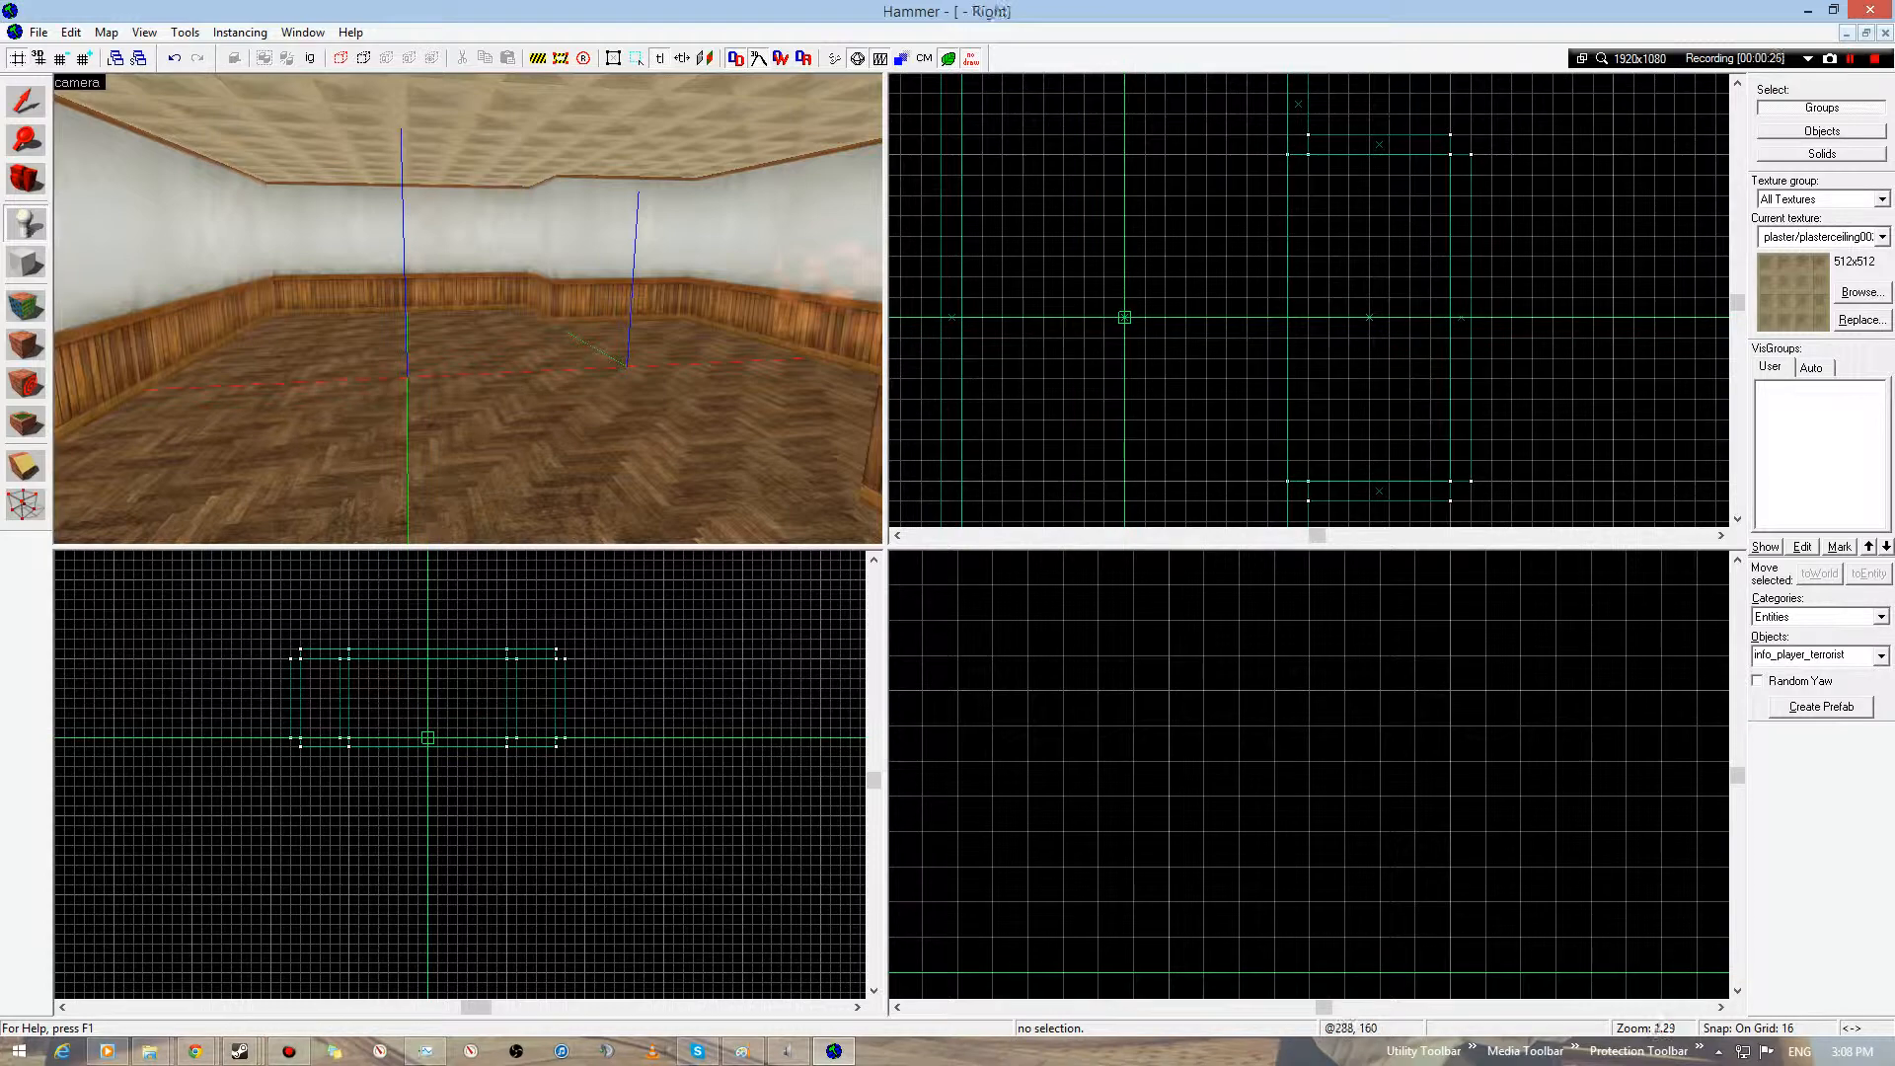
# - Set the marker's height to about 64 units above the floor in the side view and create the info_player_terrorist entity
pyautogui.scroll(-9, 1134, 761)
pyautogui.moveTo(1135, 761)
pyautogui.mouseDown(button='middle')
pyautogui.moveTo(1220, 769)
pyautogui.moveTo(1268, 799)
pyautogui.mouseUp(button='middle')
pyautogui.scroll(6, 1046, 822)
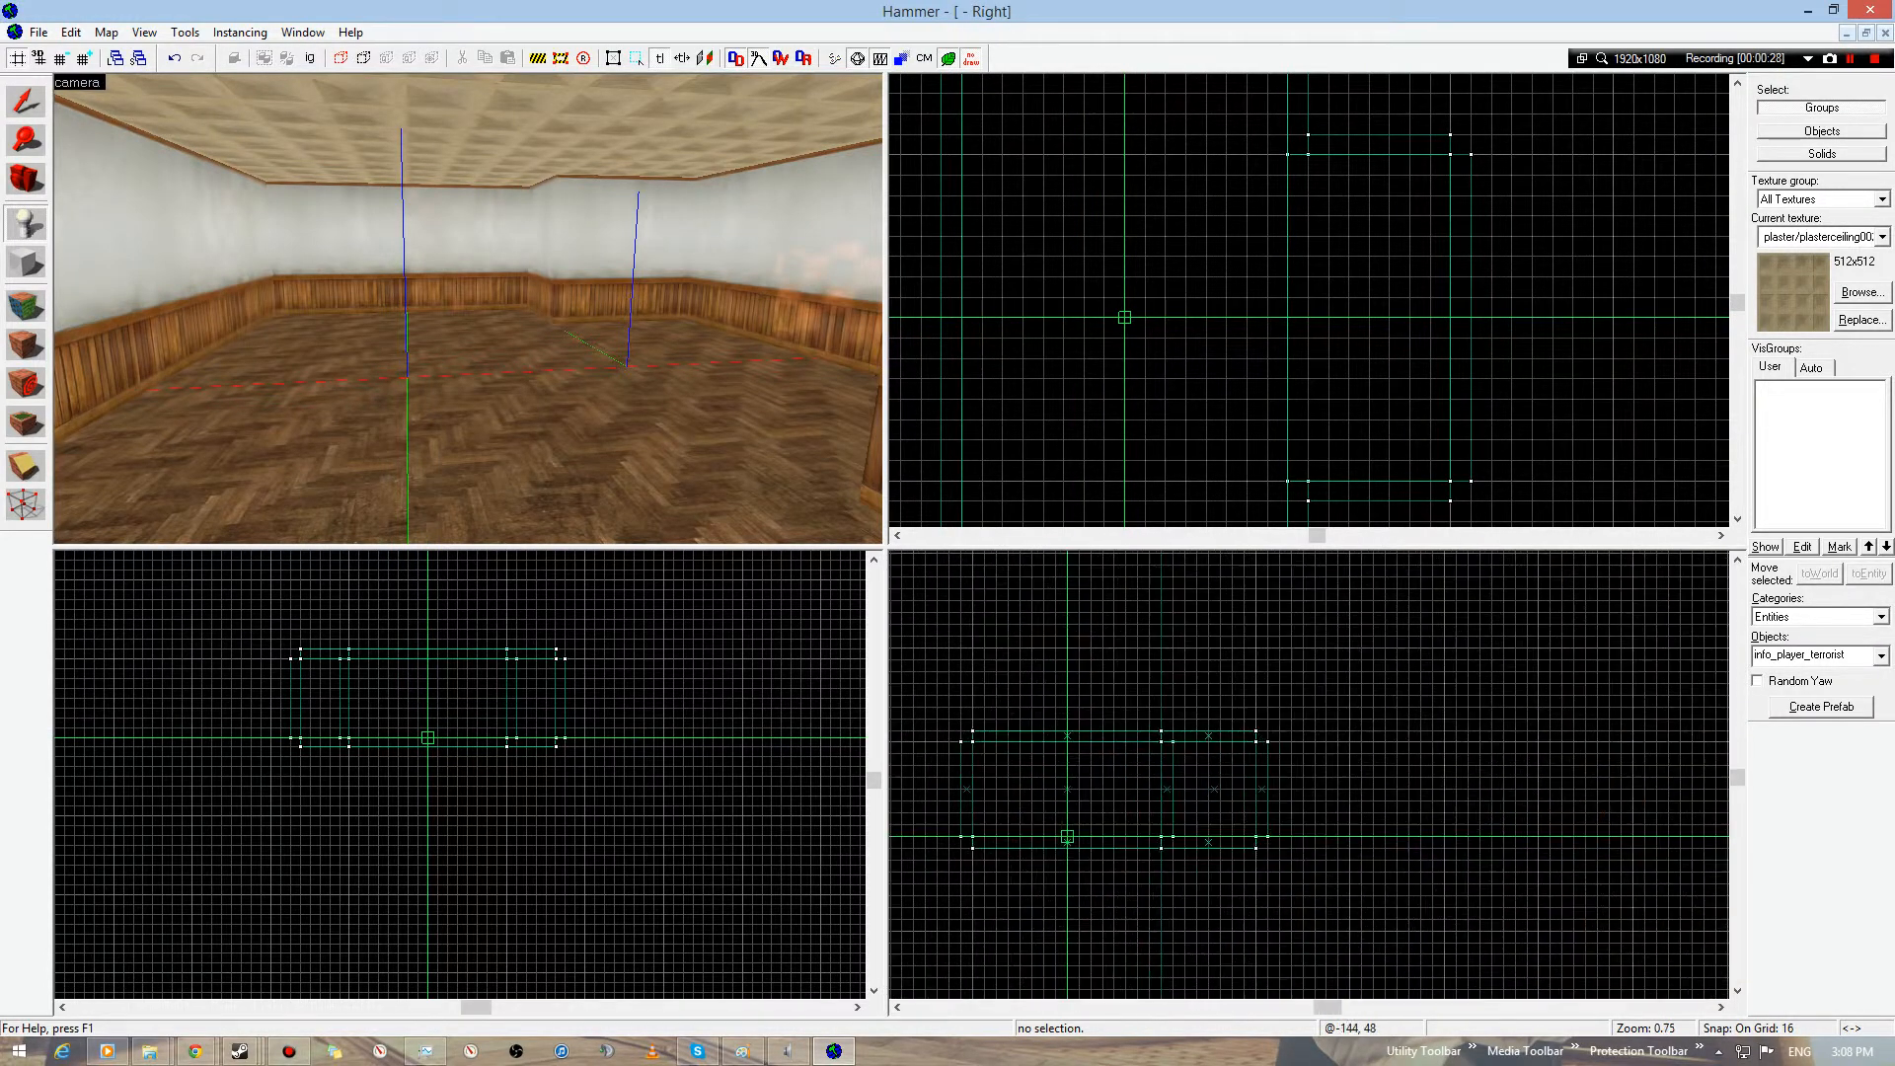
pyautogui.click(1083, 781)
pyautogui.press('Return')
pyautogui.press('z')
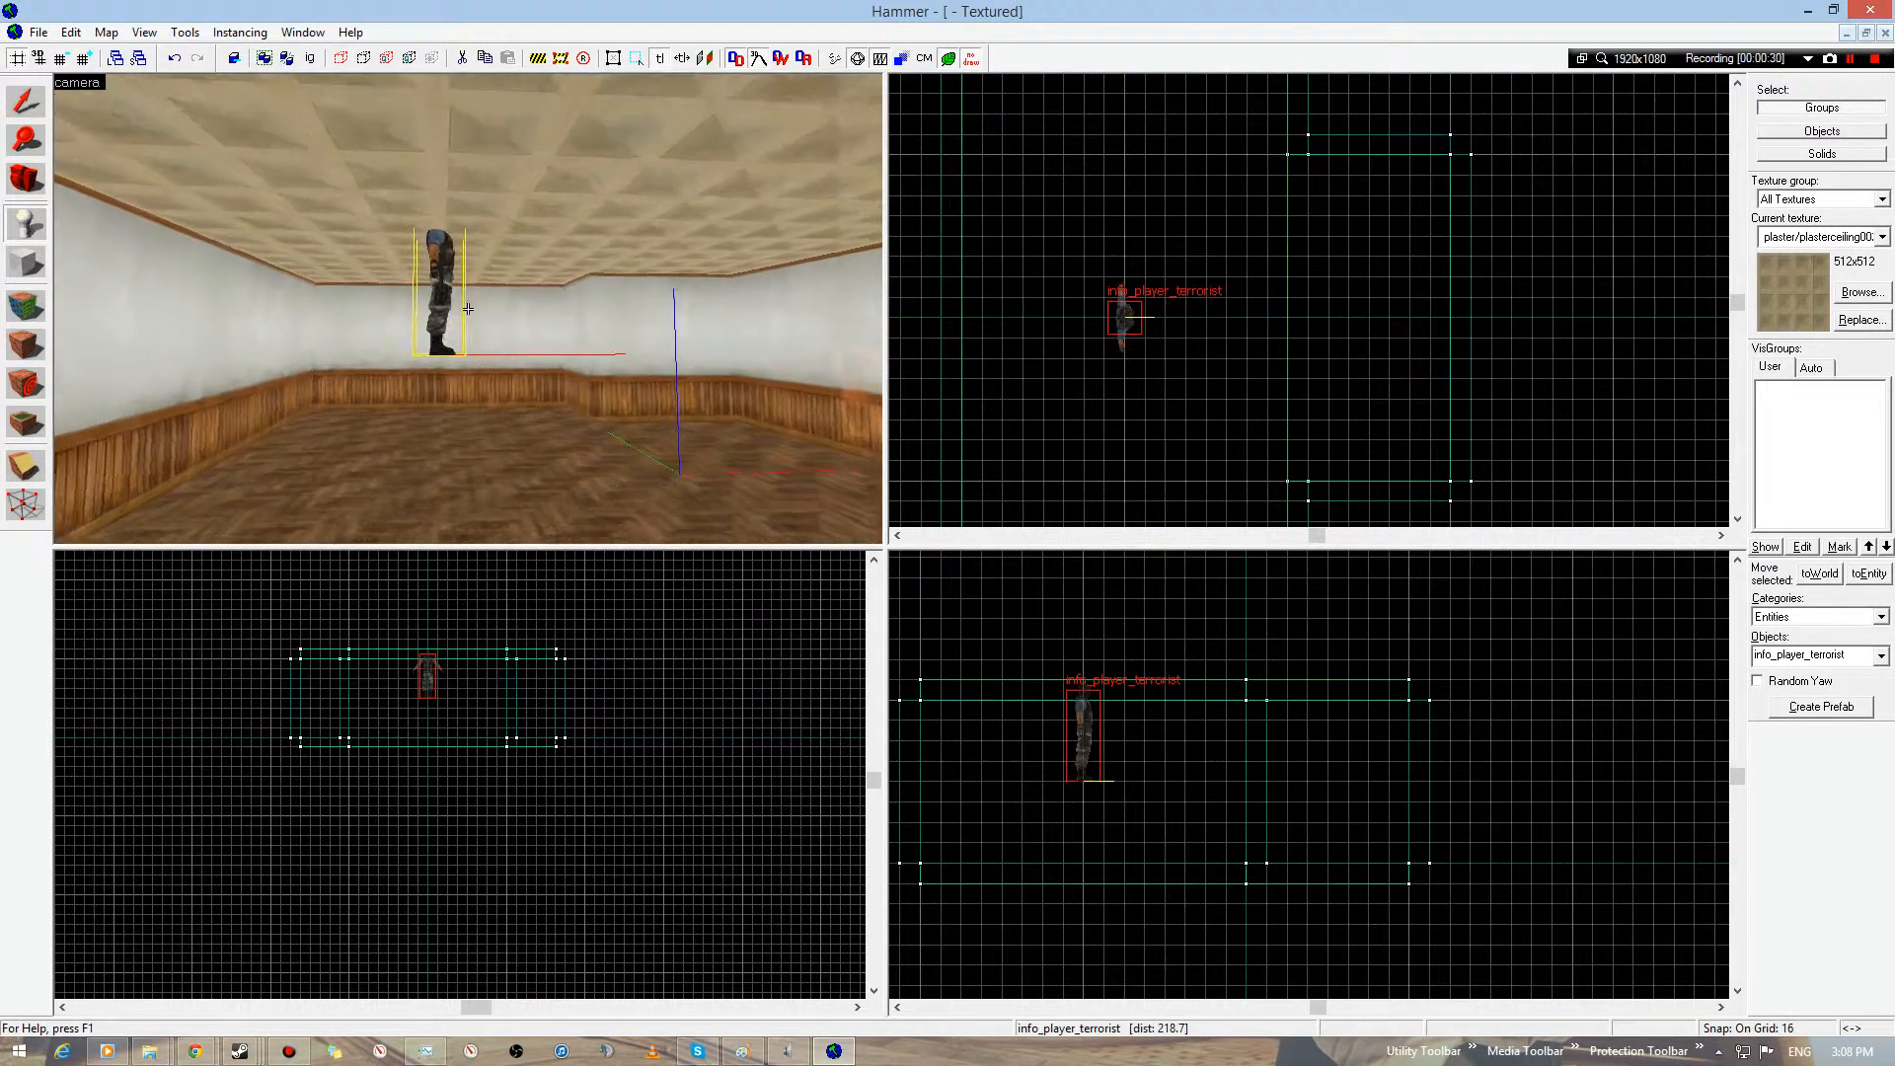
pyautogui.press('w')
pyautogui.click(26, 102)
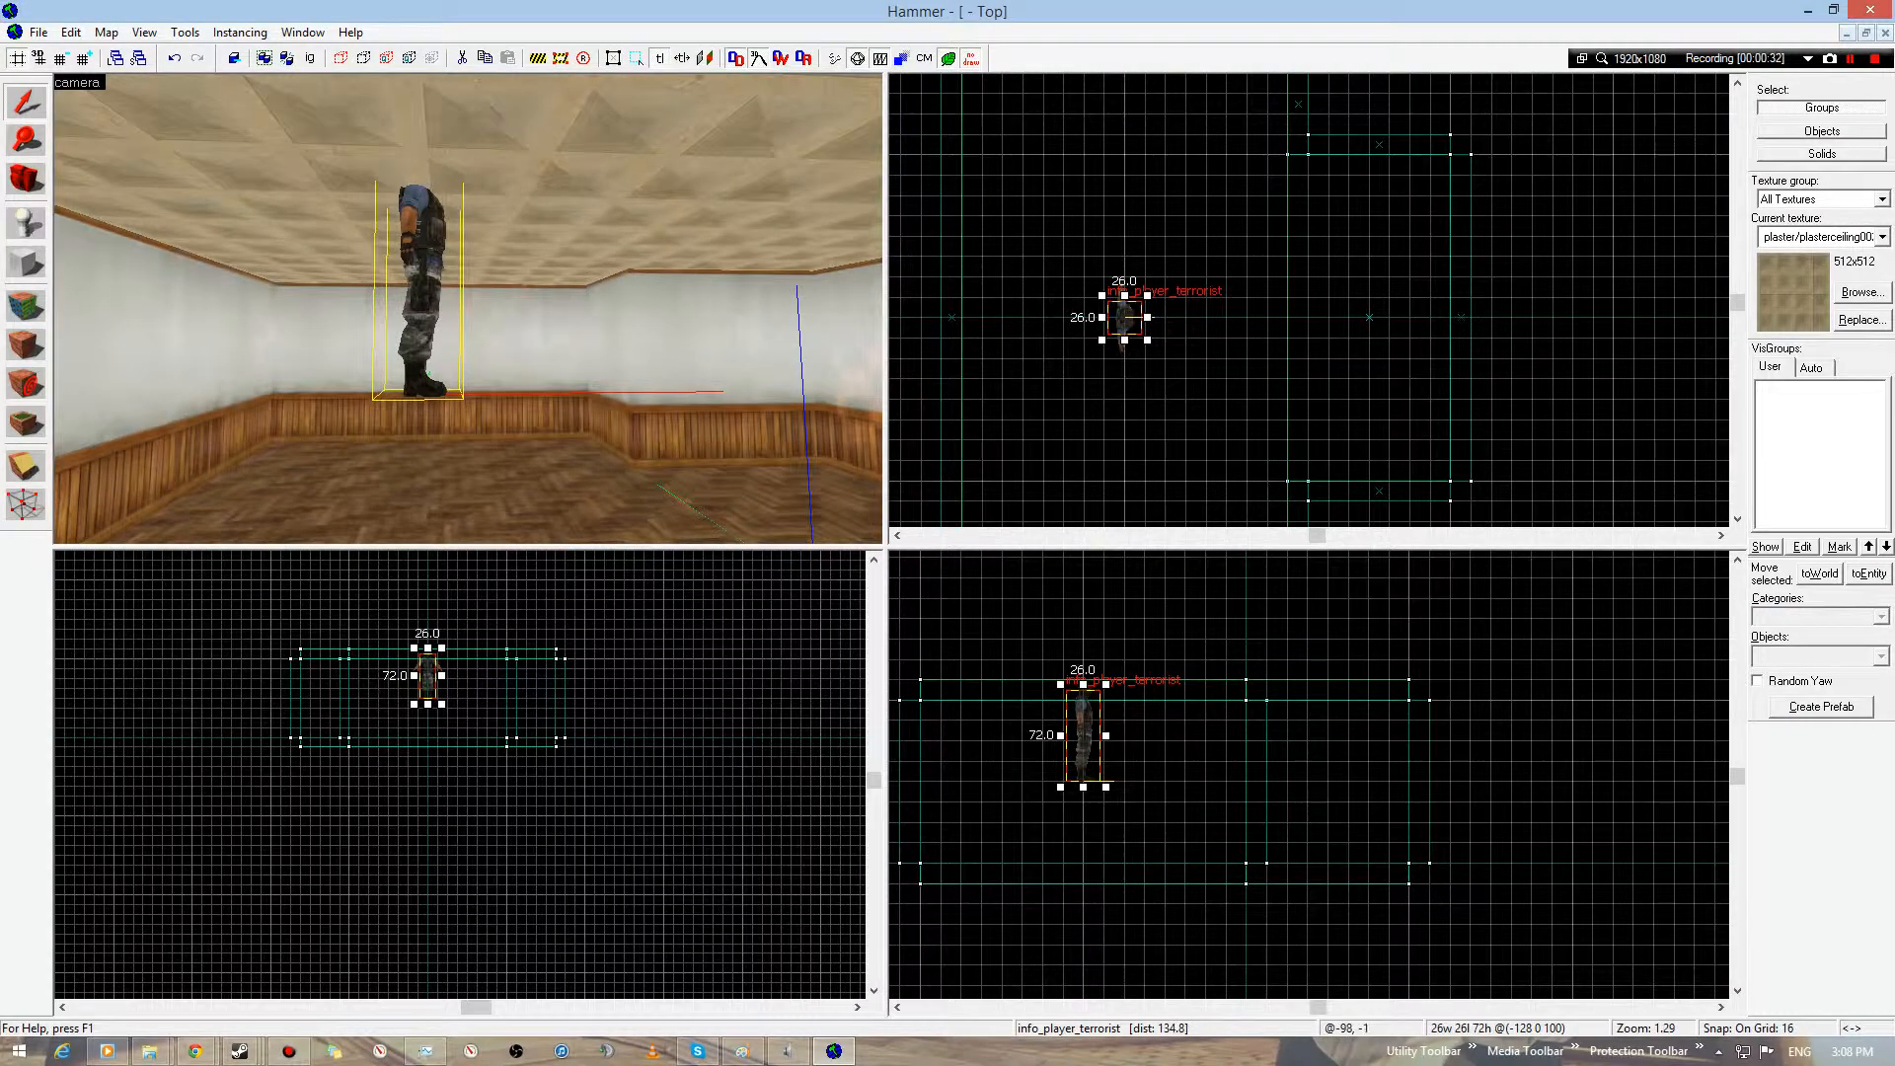
pyautogui.scroll(6, 1164, 319)
pyautogui.press('z')
pyautogui.press('s')
pyautogui.press('z')
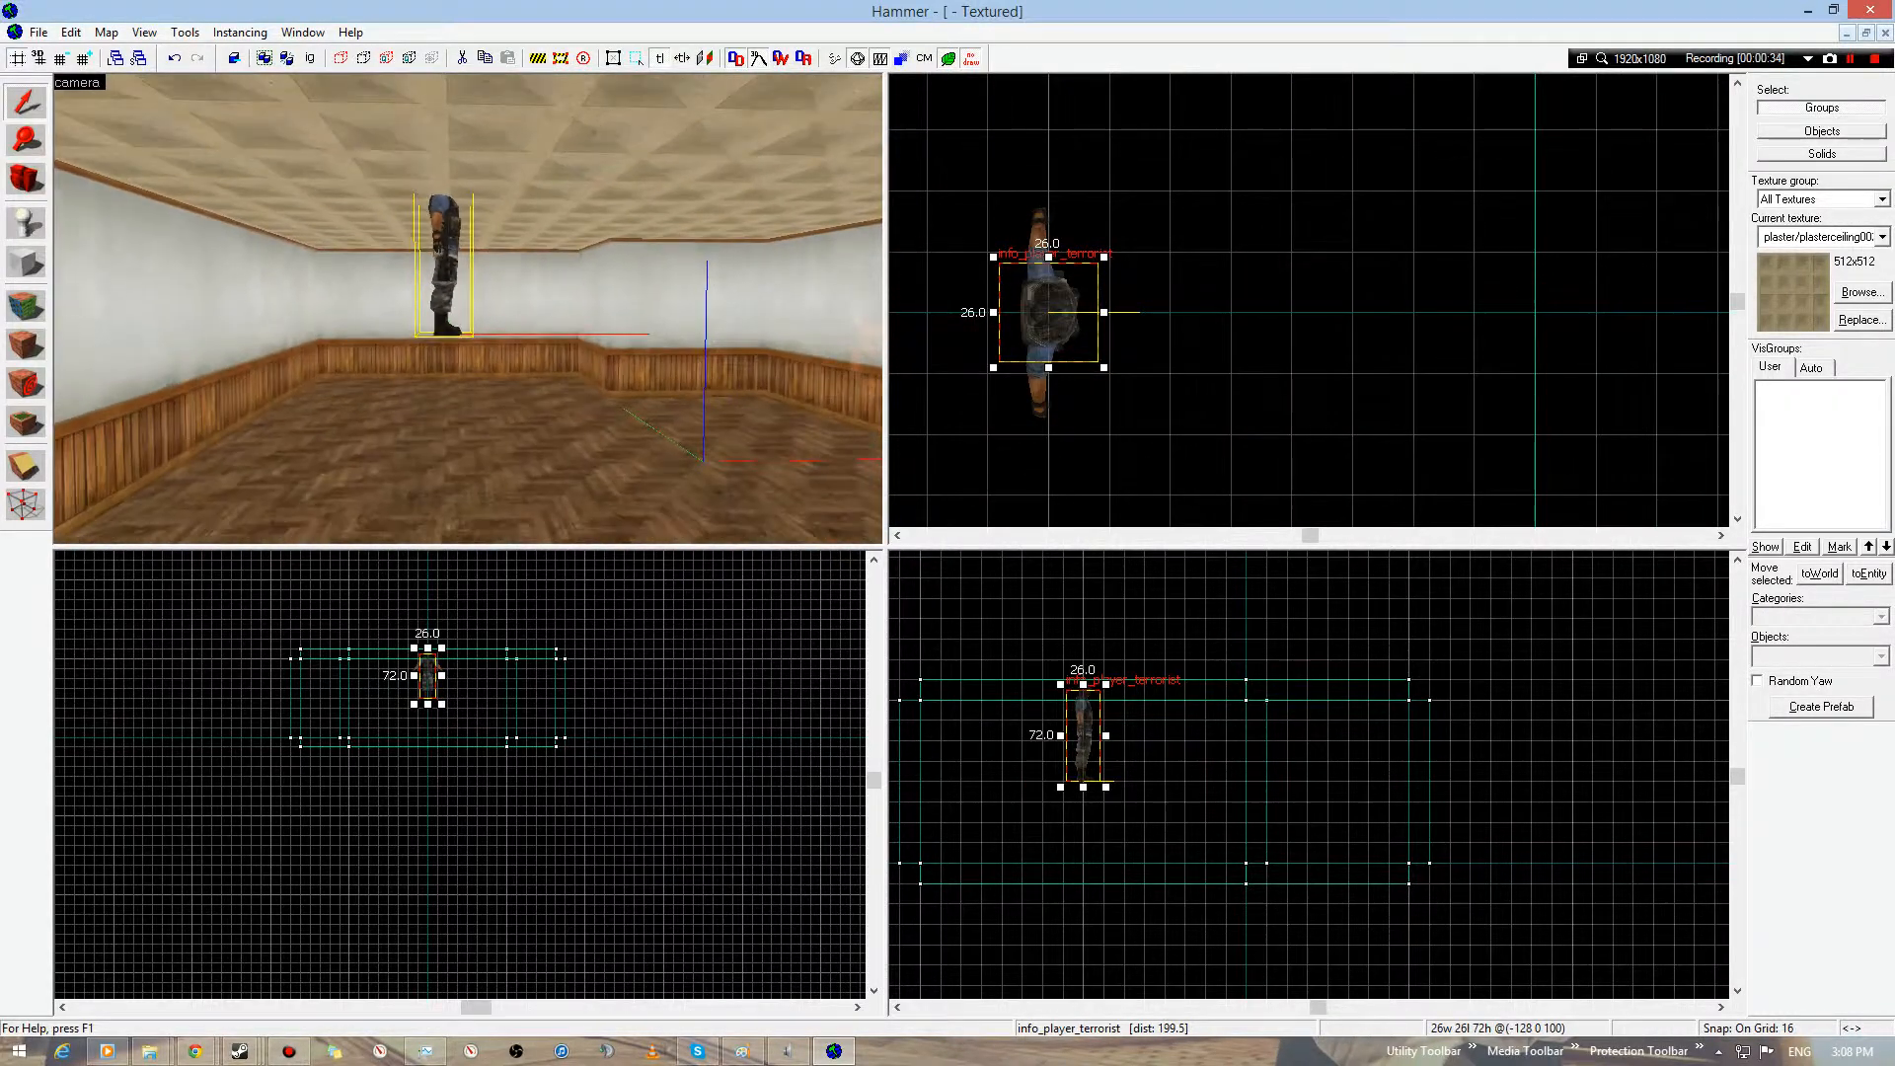
# - Place a second info_player_terrorist entity directly on the room's floor in the camera view
pyautogui.click(26, 223)
pyautogui.press('z')
pyautogui.press('w')
pyautogui.click(468, 309)
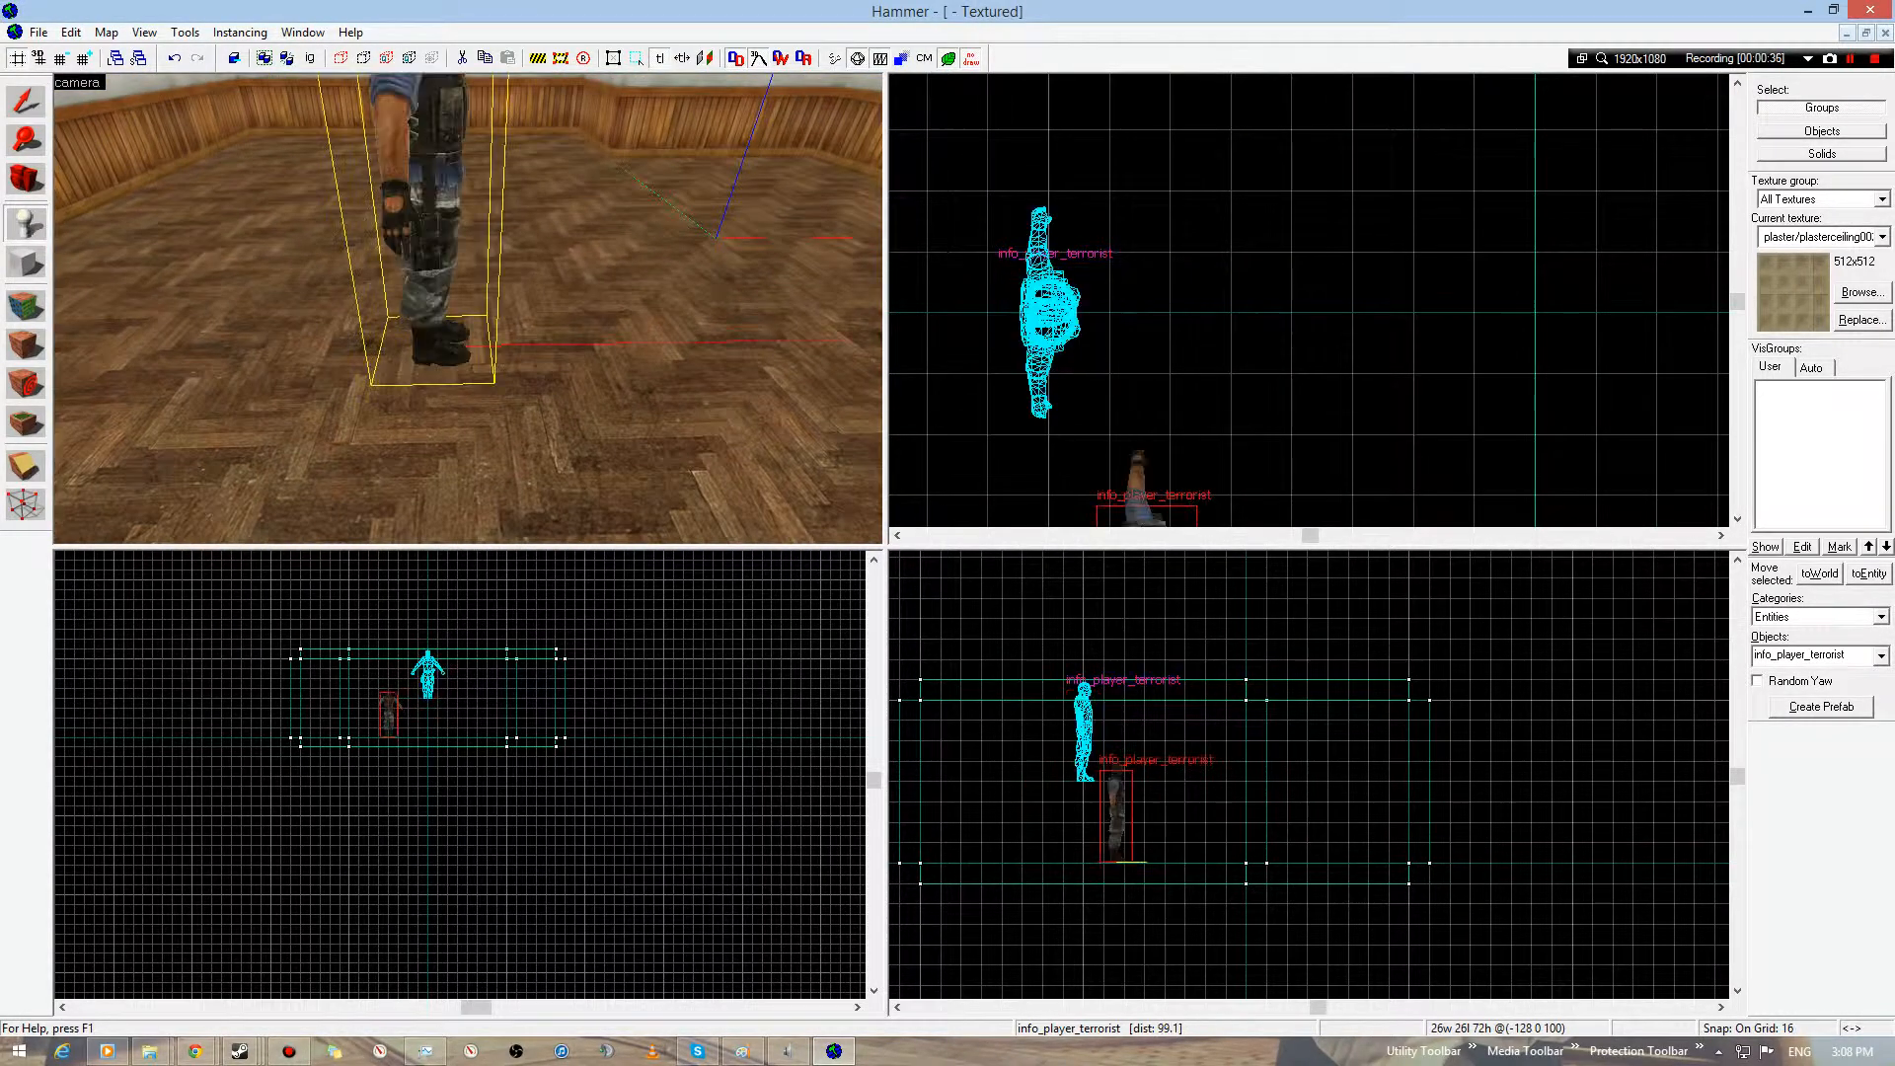
pyautogui.press('s')
pyautogui.press('w')
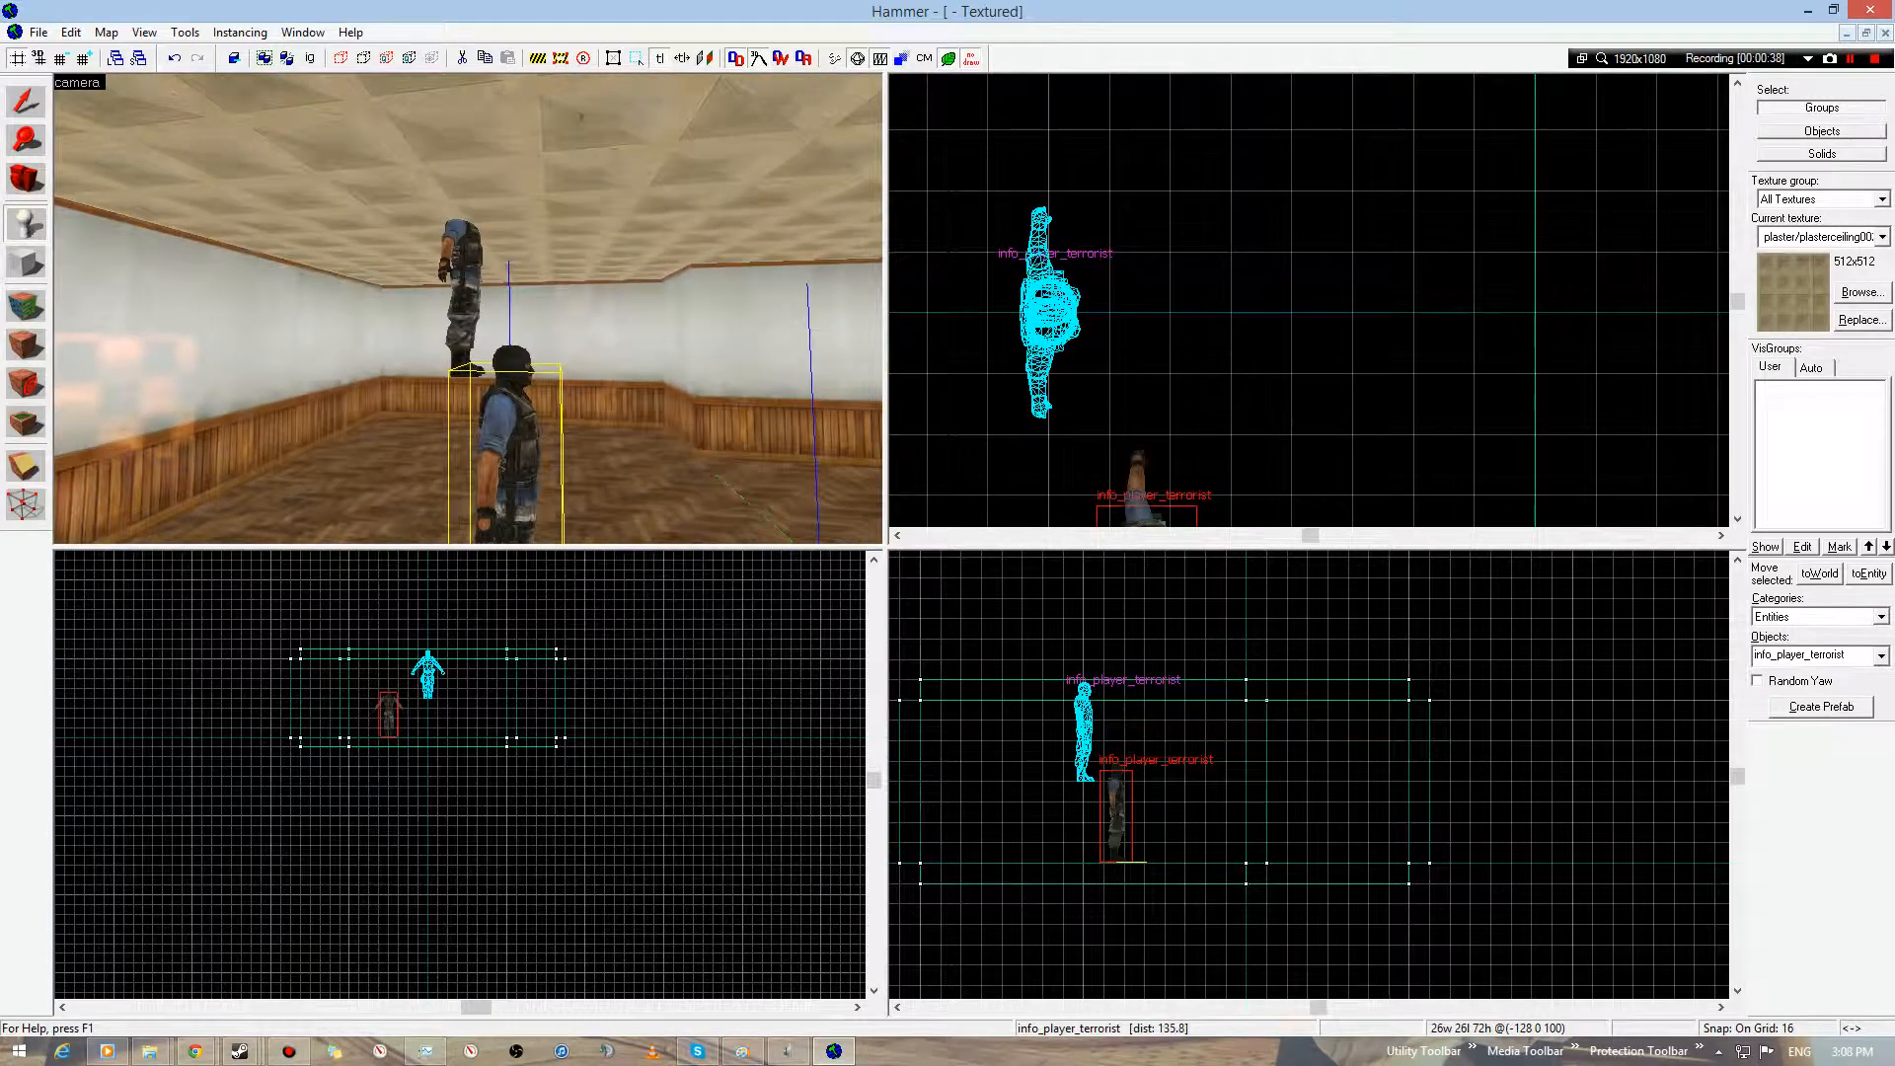
# - Delete the first info_player_terrorist entity floating above the floor
pyautogui.hotkey('shift', 's')
pyautogui.click(462, 296)
pyautogui.press('Delete')
# - Select the terrorist spawn on the floor and move it in the top view to about -128, 0
pyautogui.click(489, 333)
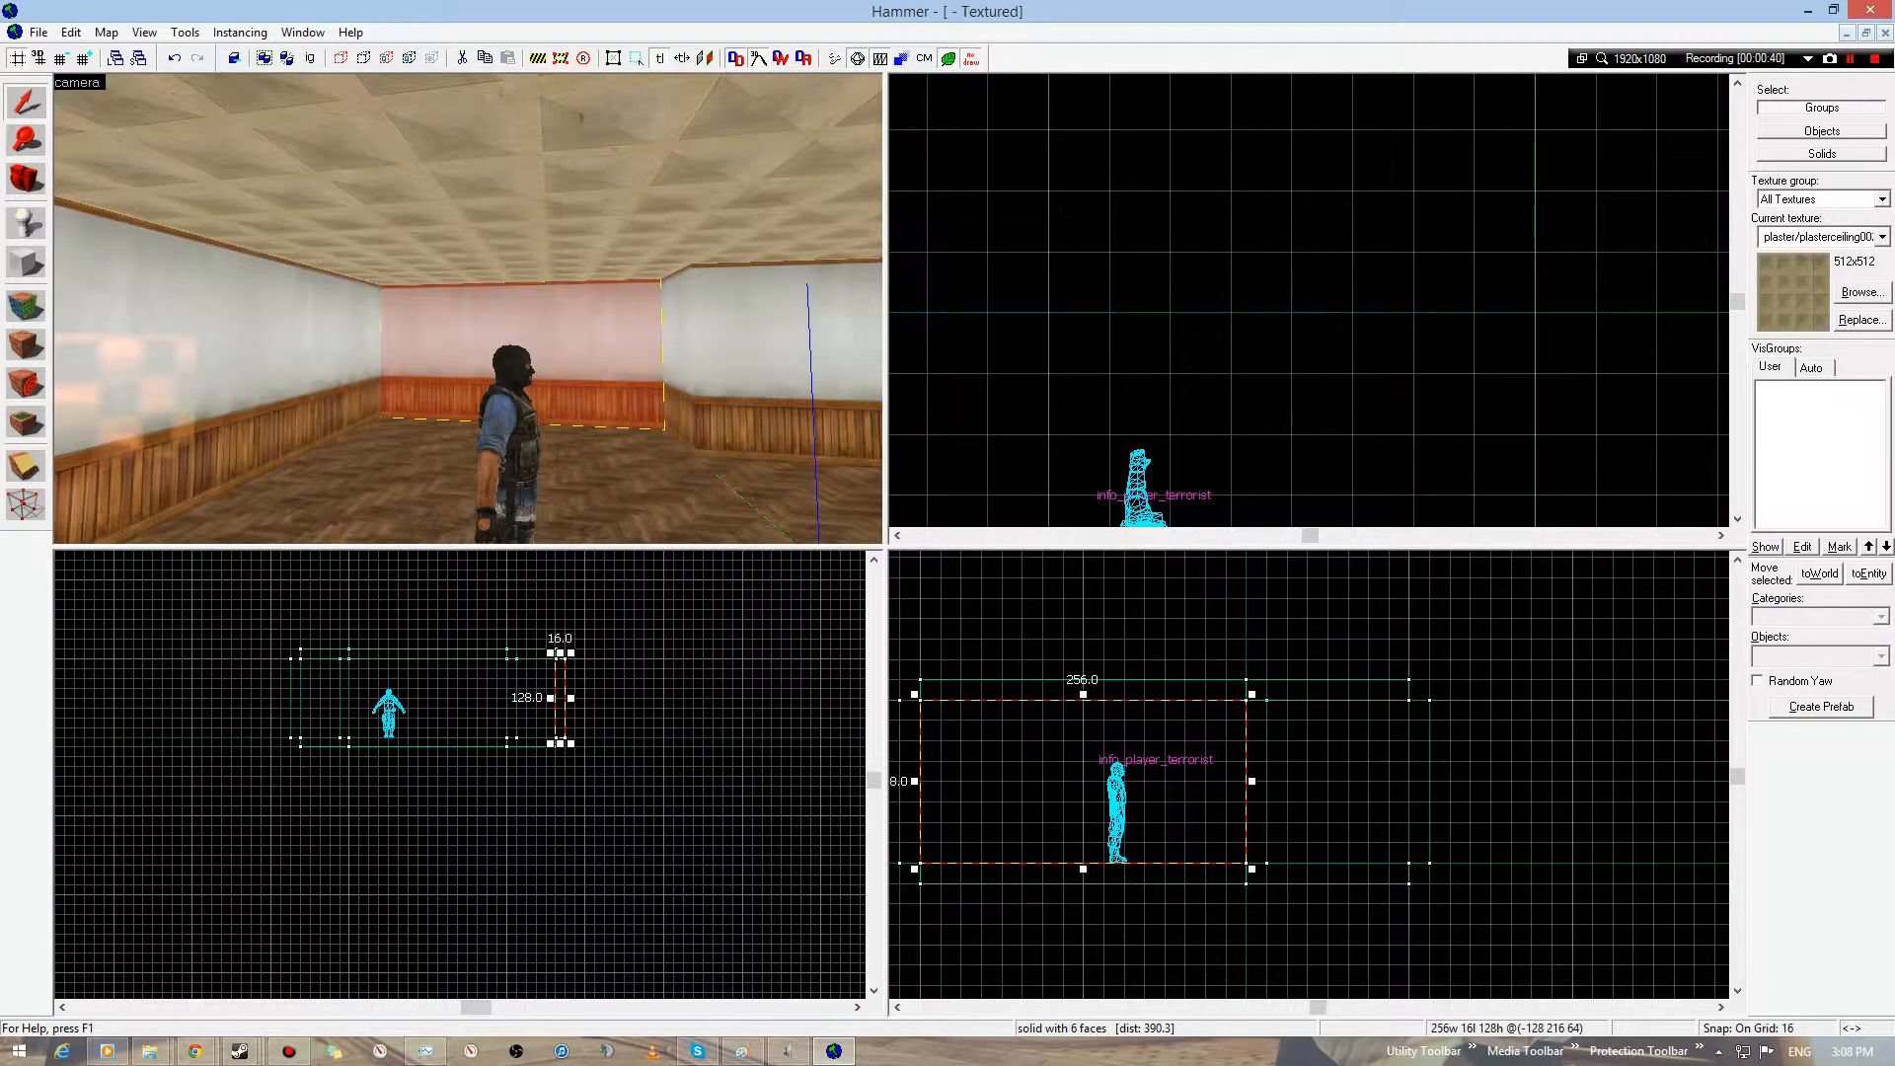
pyautogui.click(509, 424)
pyautogui.scroll(-4, 1143, 474)
pyautogui.moveTo(1159, 507); pyautogui.dragTo(1111, 391)
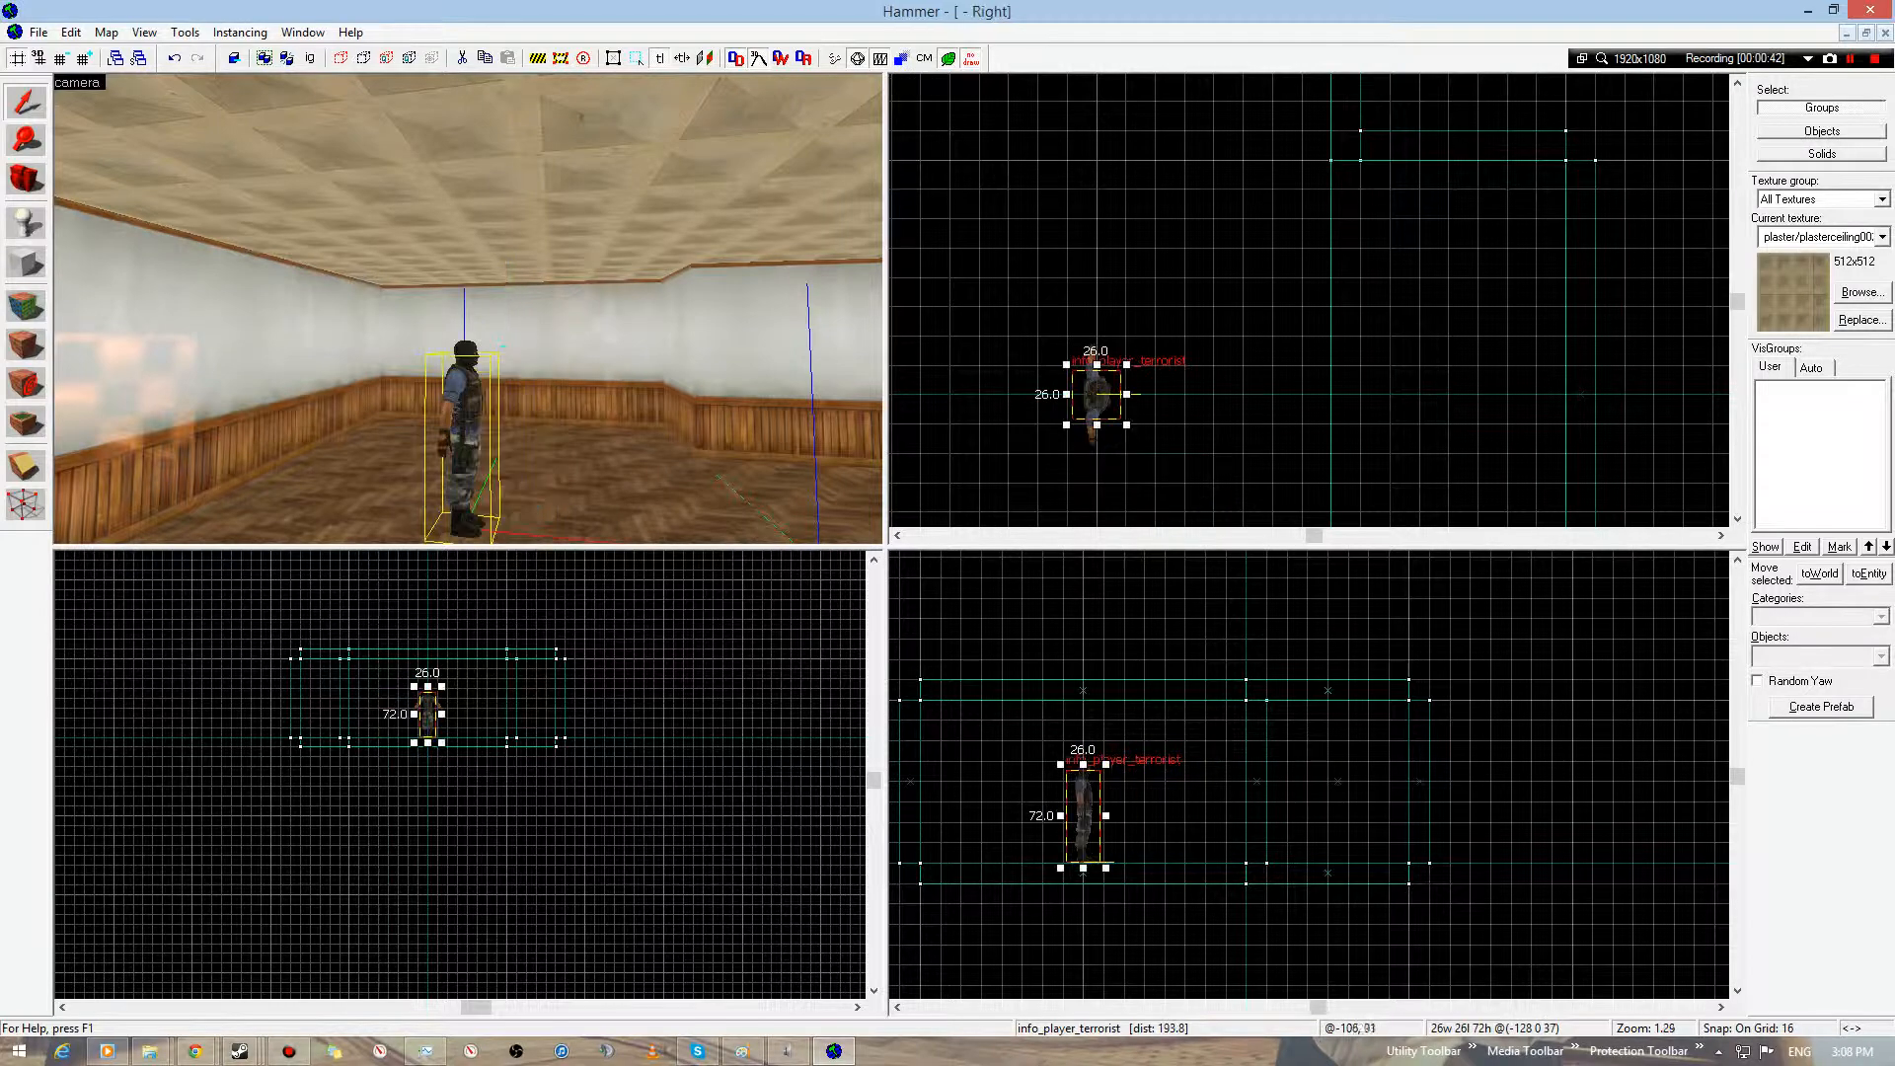
# - Reduce the grid to 2 units and raise the terrorist spawn one grid step above the floor
pyautogui.scroll(7, 1090, 848)
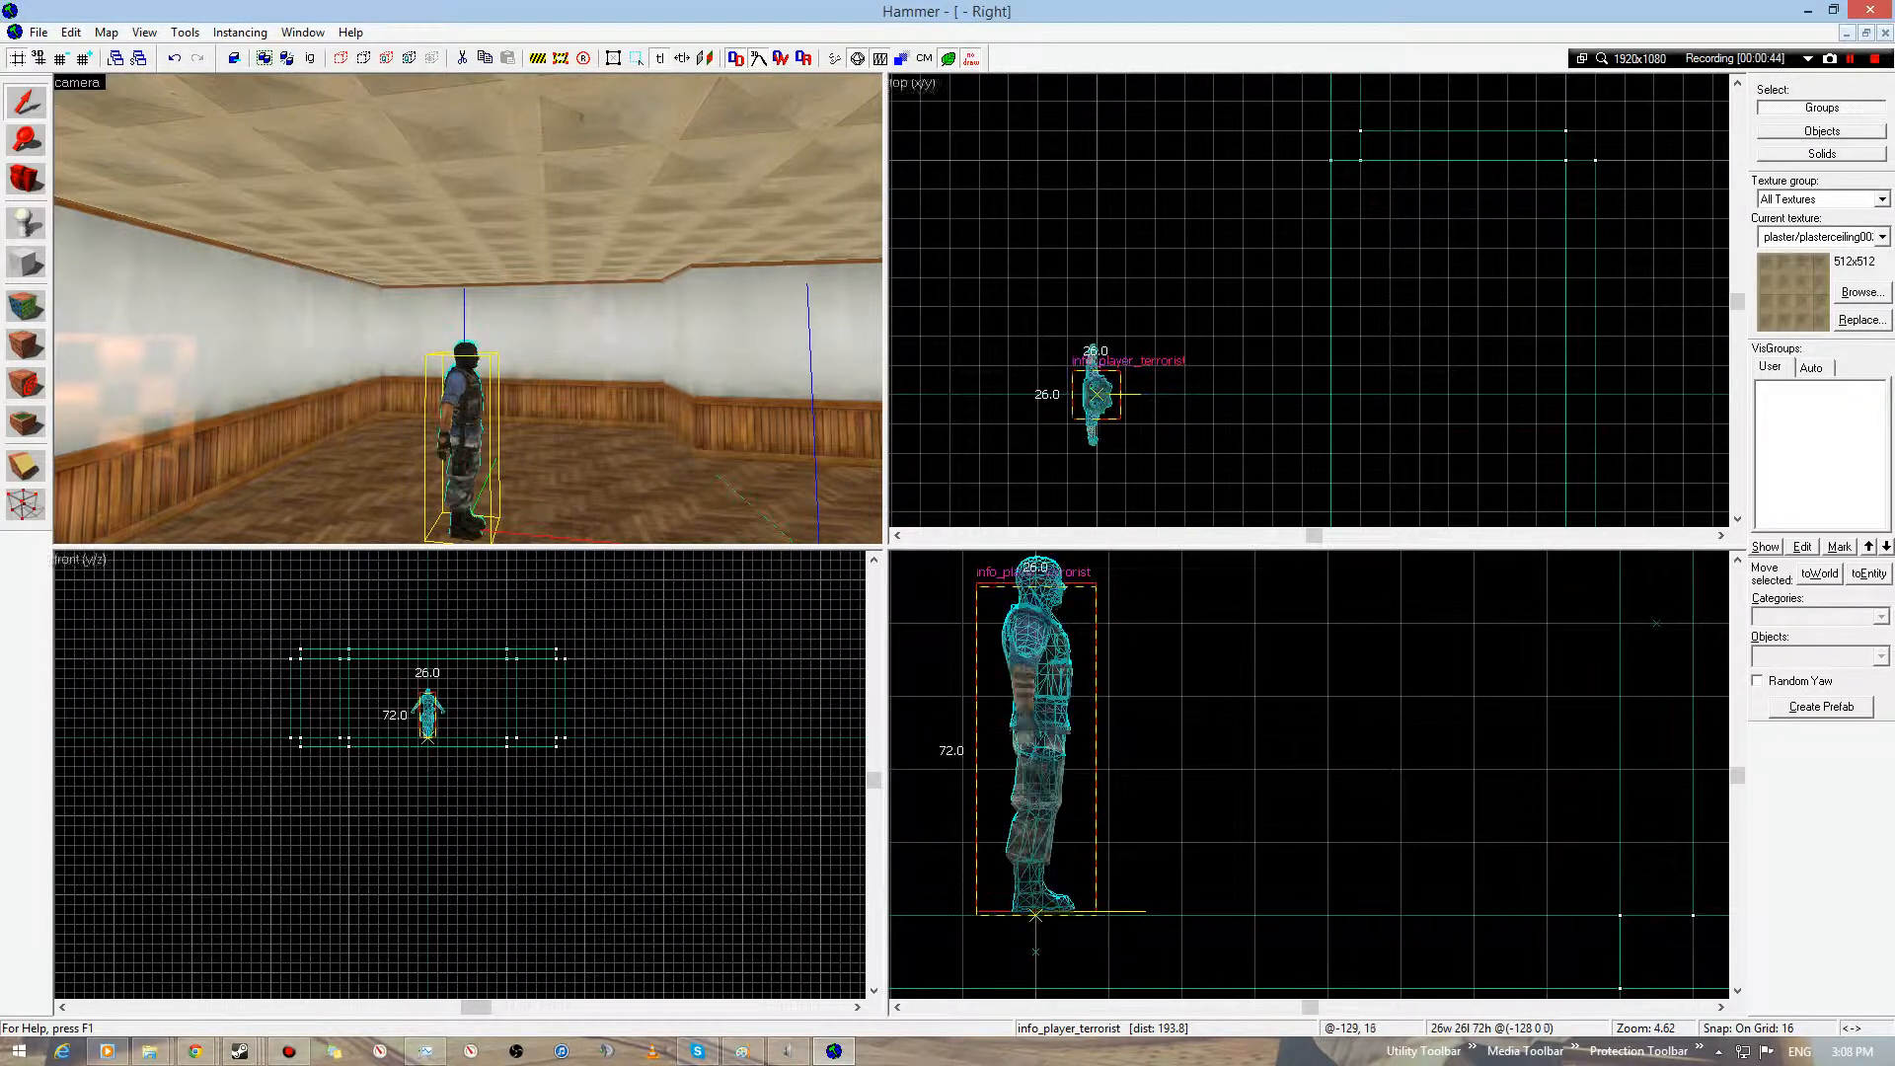
pyautogui.scroll(2, 1027, 876)
pyautogui.scroll(-4, 1083, 812)
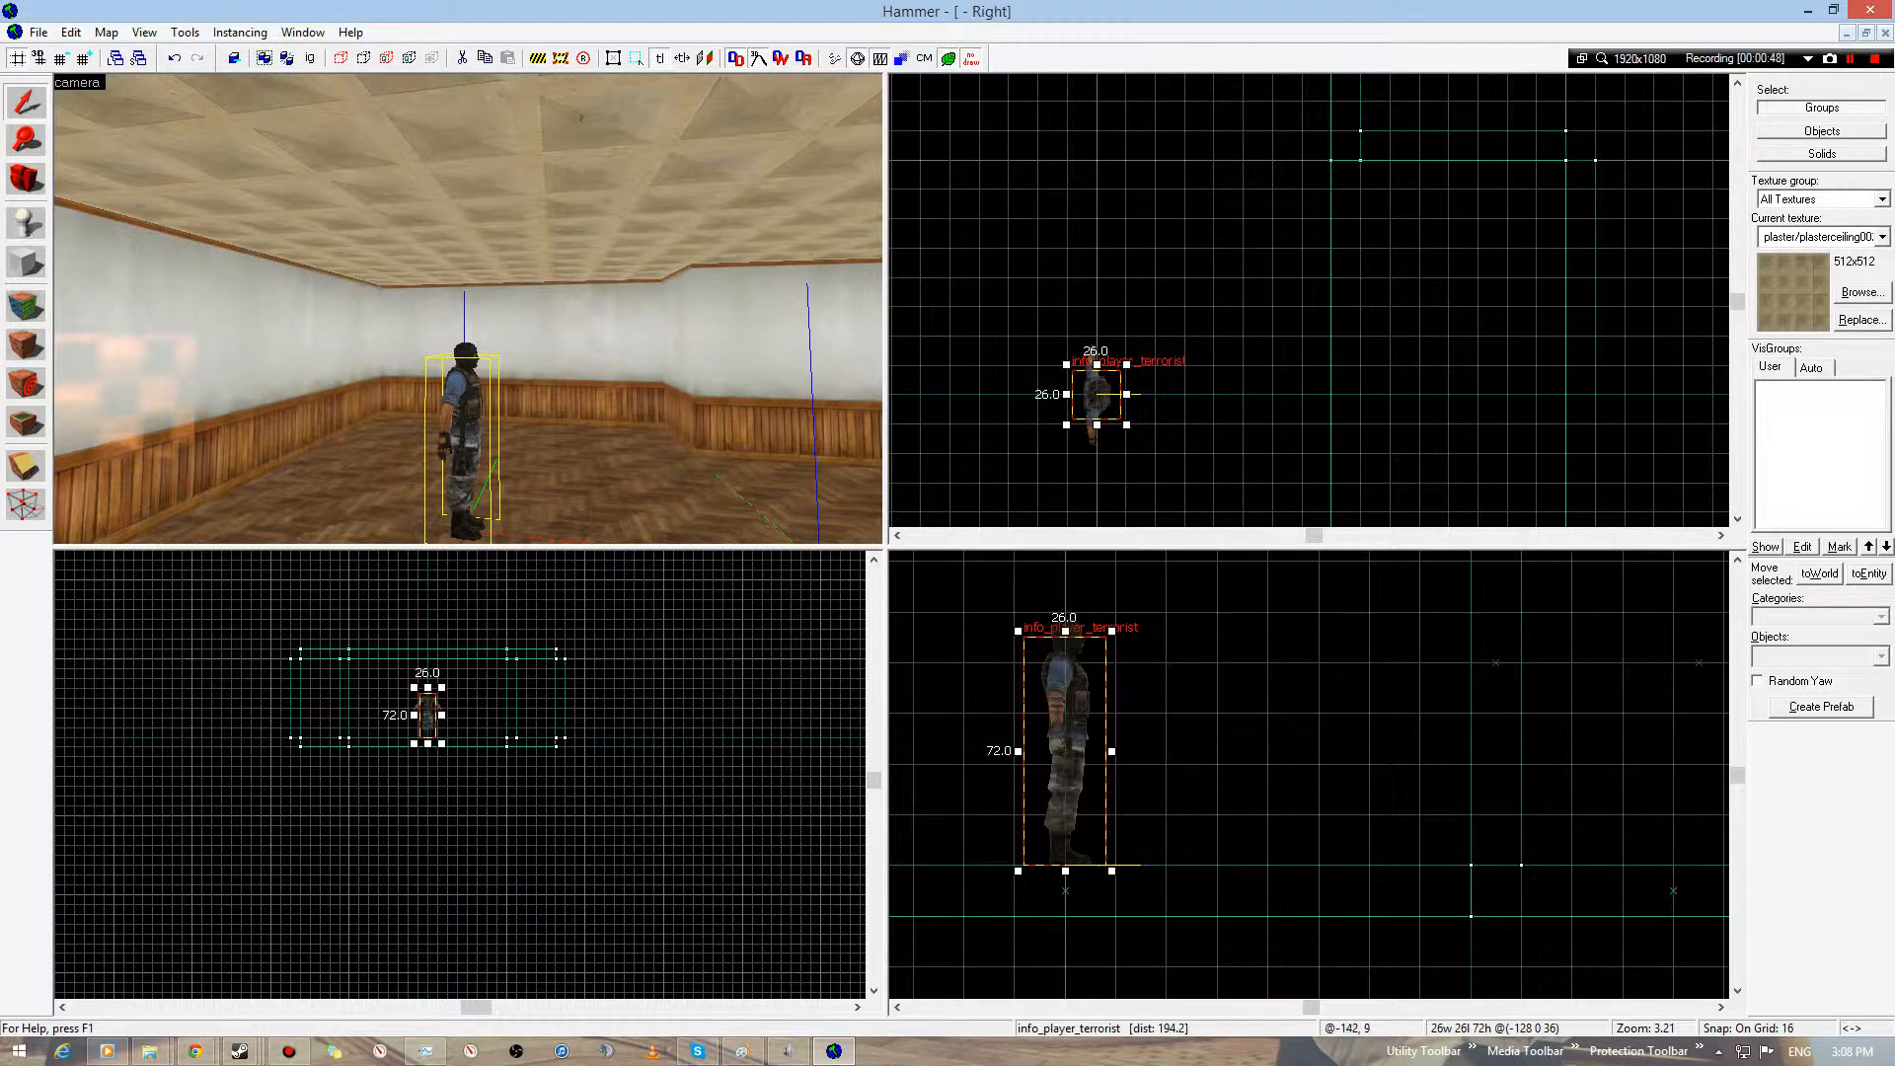
pyautogui.scroll(10, 1040, 878)
pyautogui.press('[')
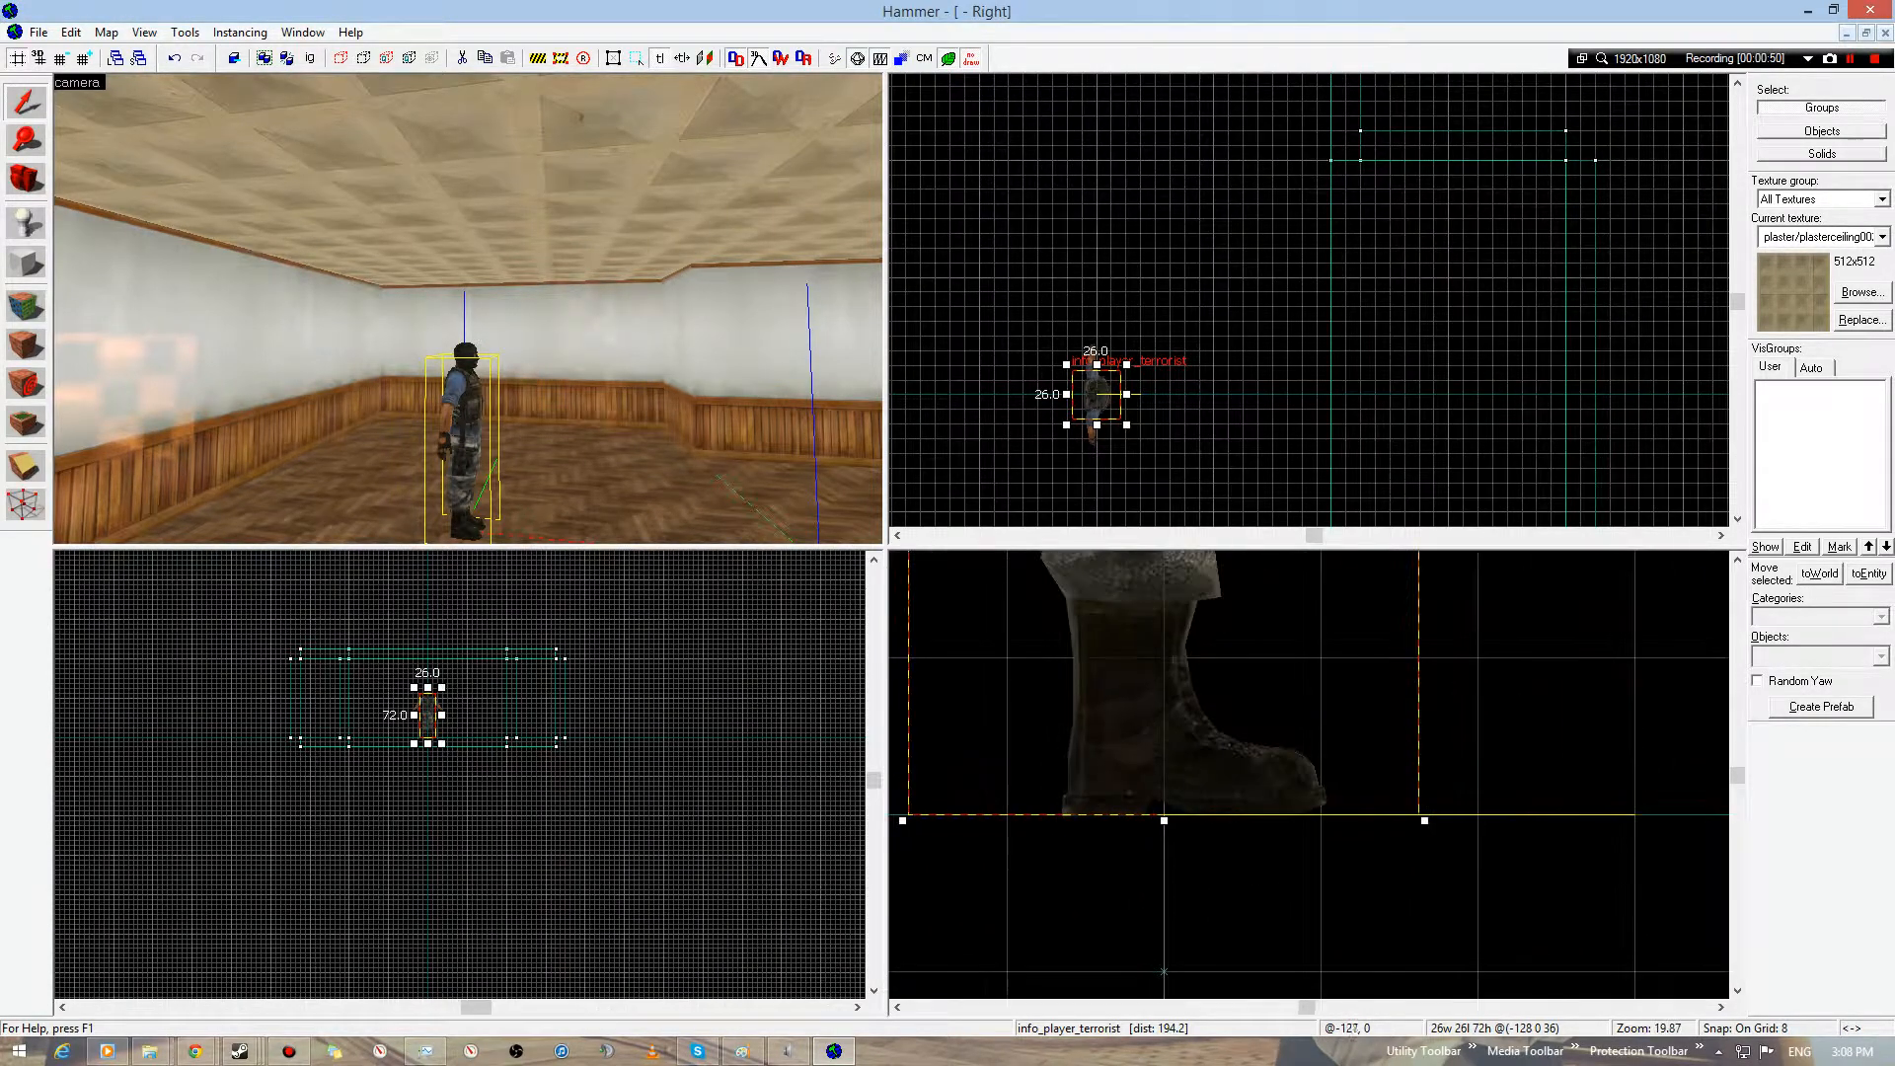
pyautogui.press('[')
pyautogui.press('[')
pyautogui.press('Up')
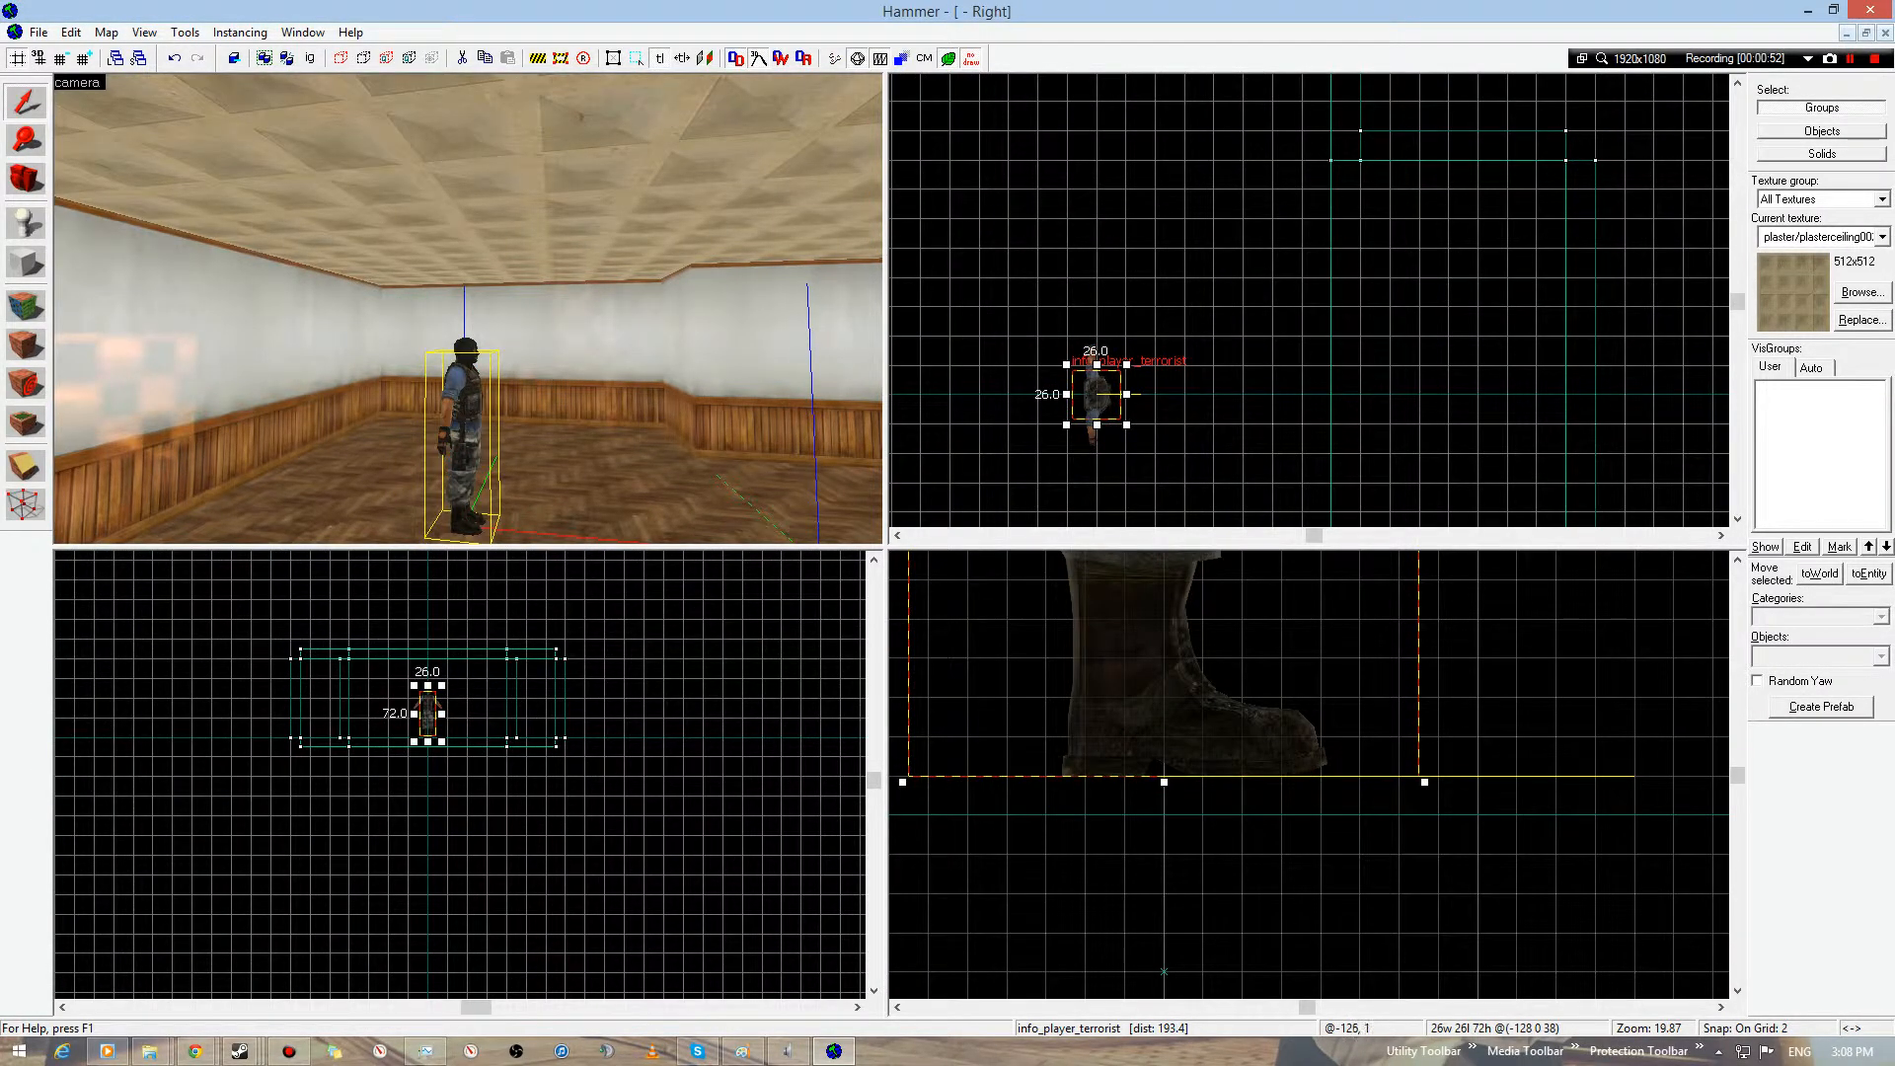
pyautogui.scroll(-7, 1175, 790)
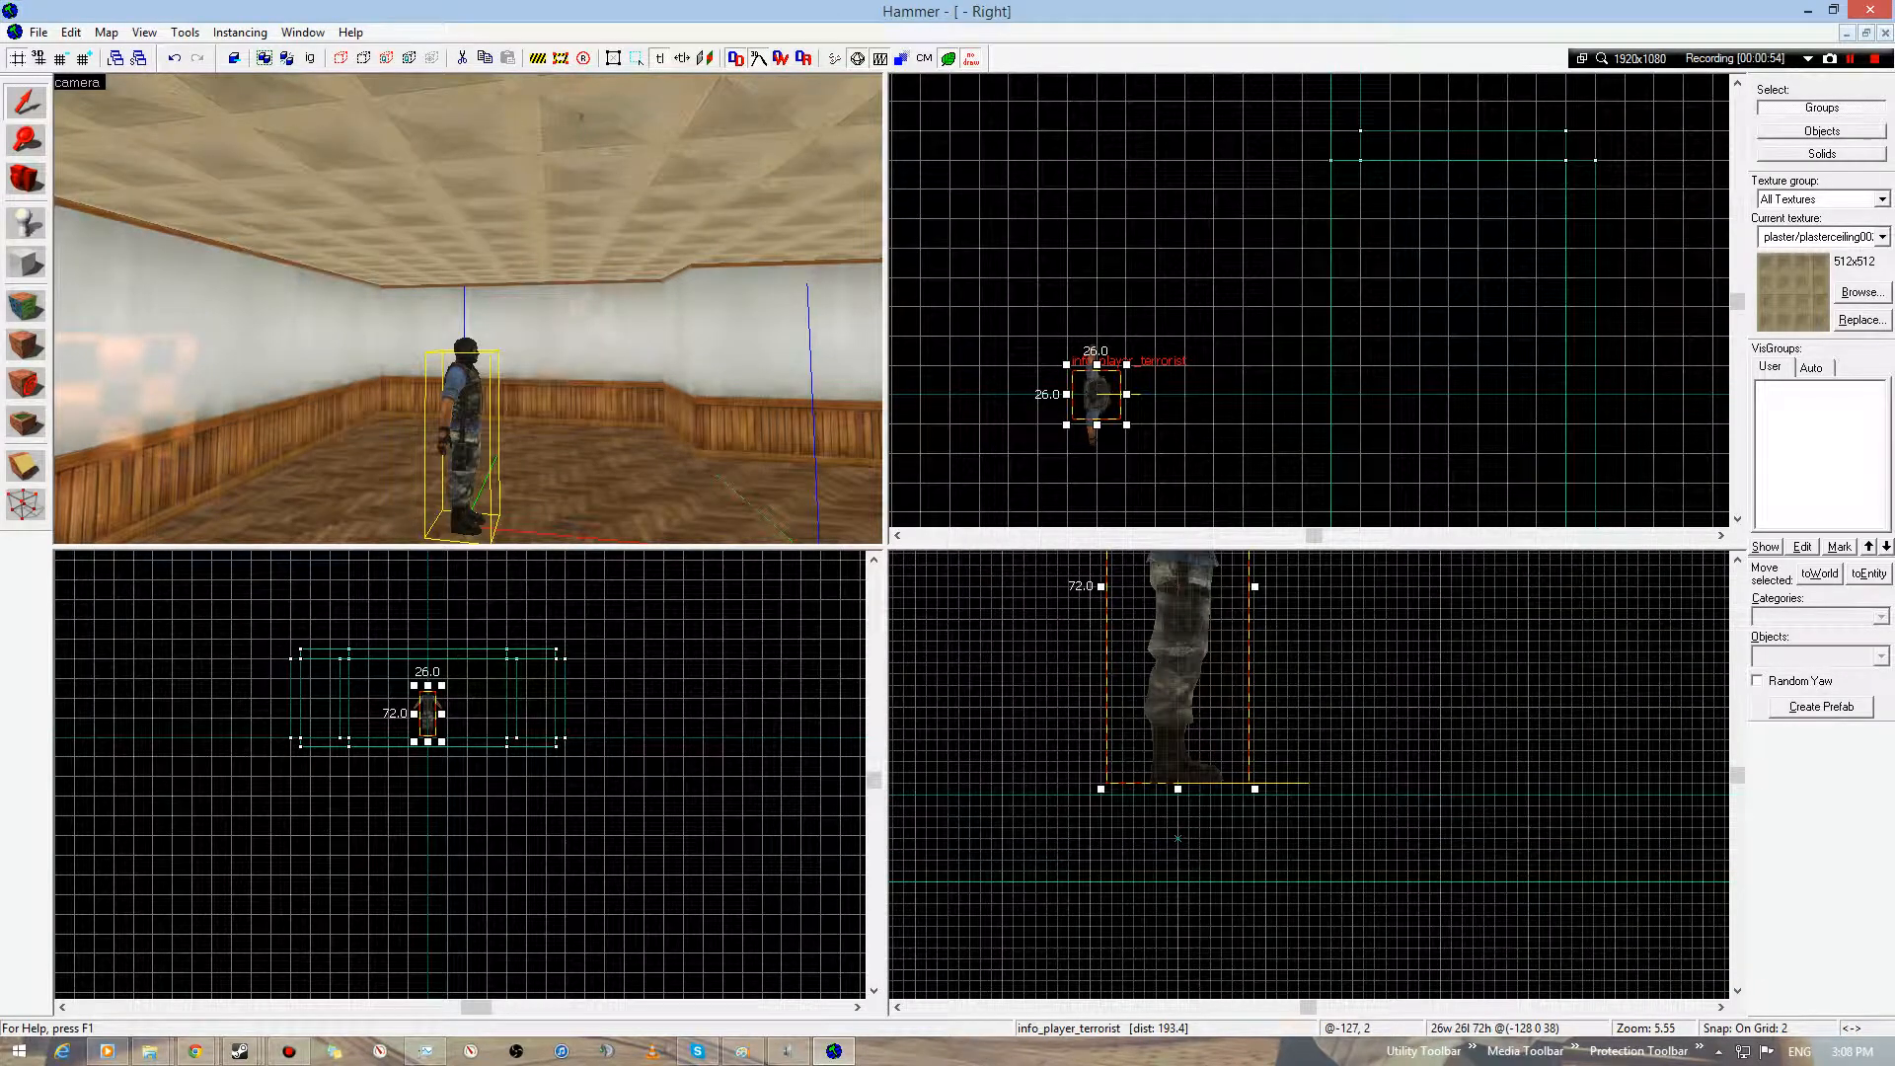
# - Examine the terrorist spawn model up close from the front and side in the camera view
pyautogui.press('z')
pyautogui.press('d')
pyautogui.press('w')
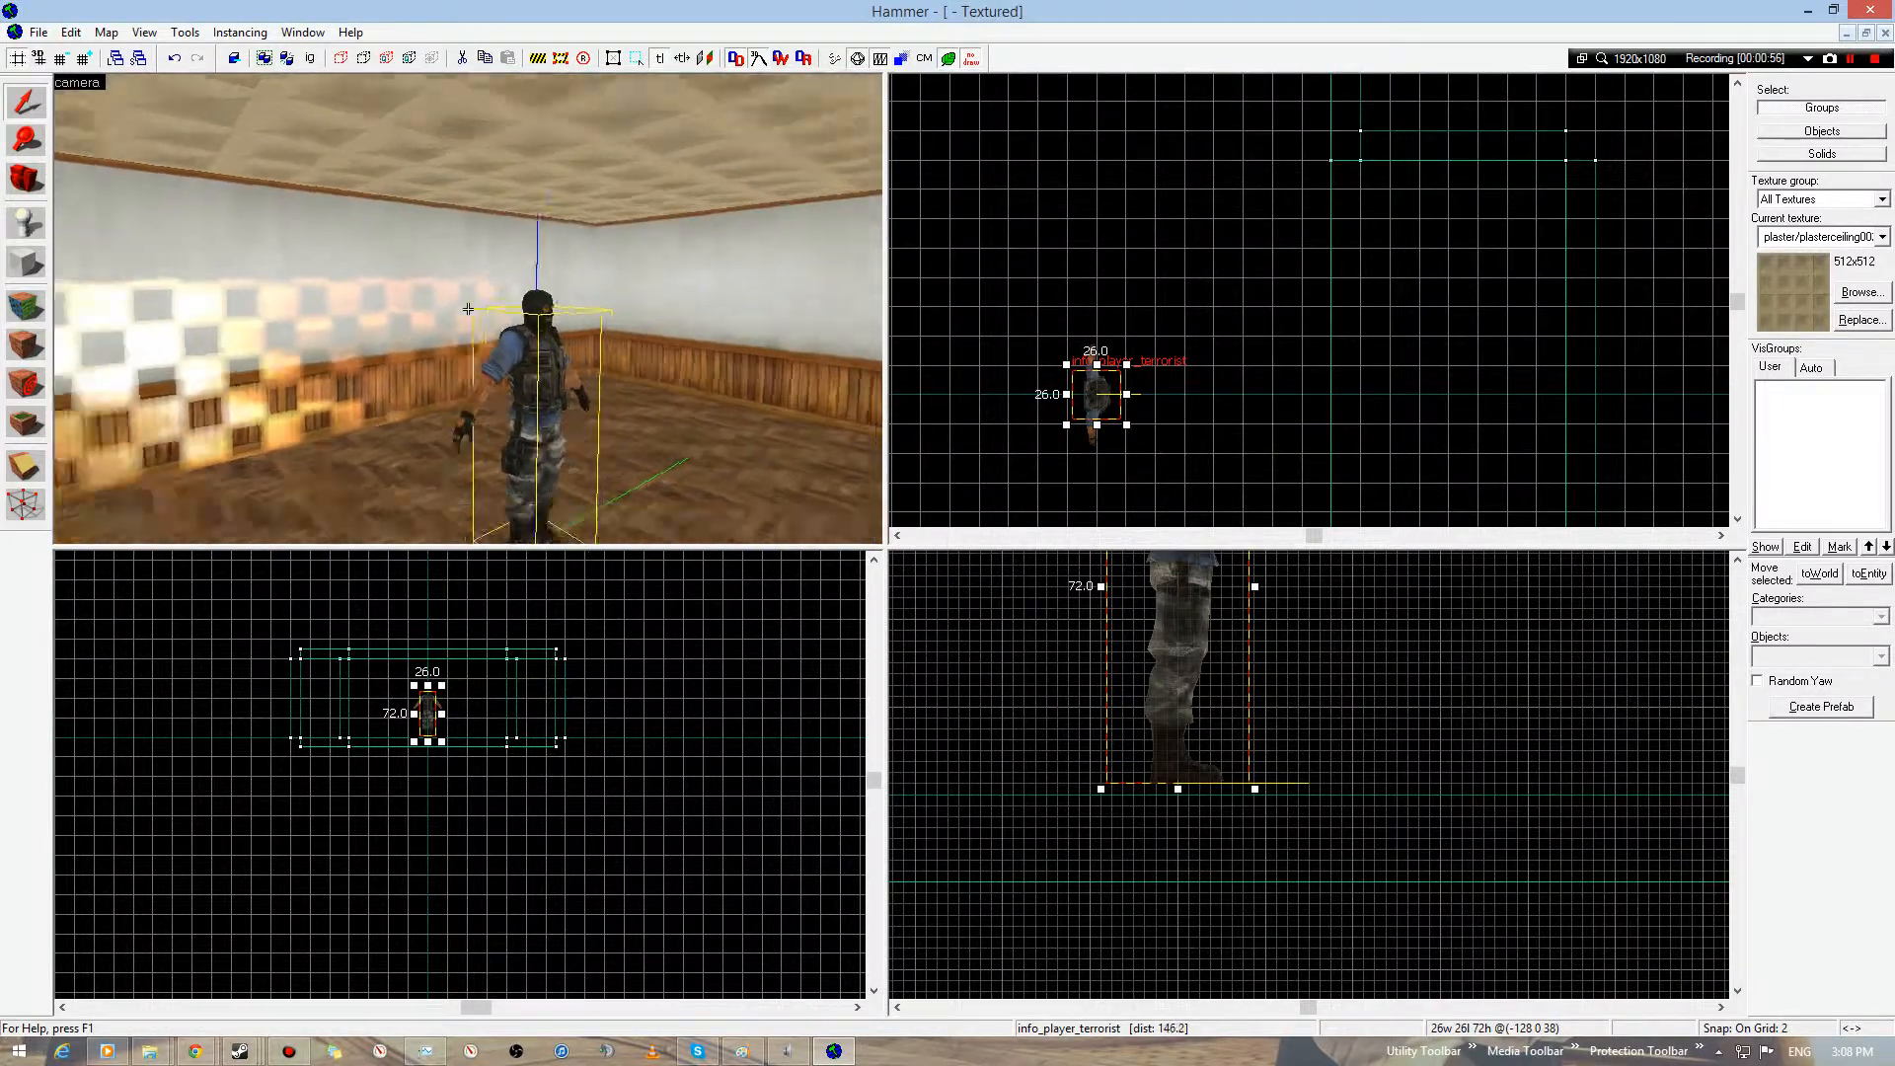
pyautogui.press('w')
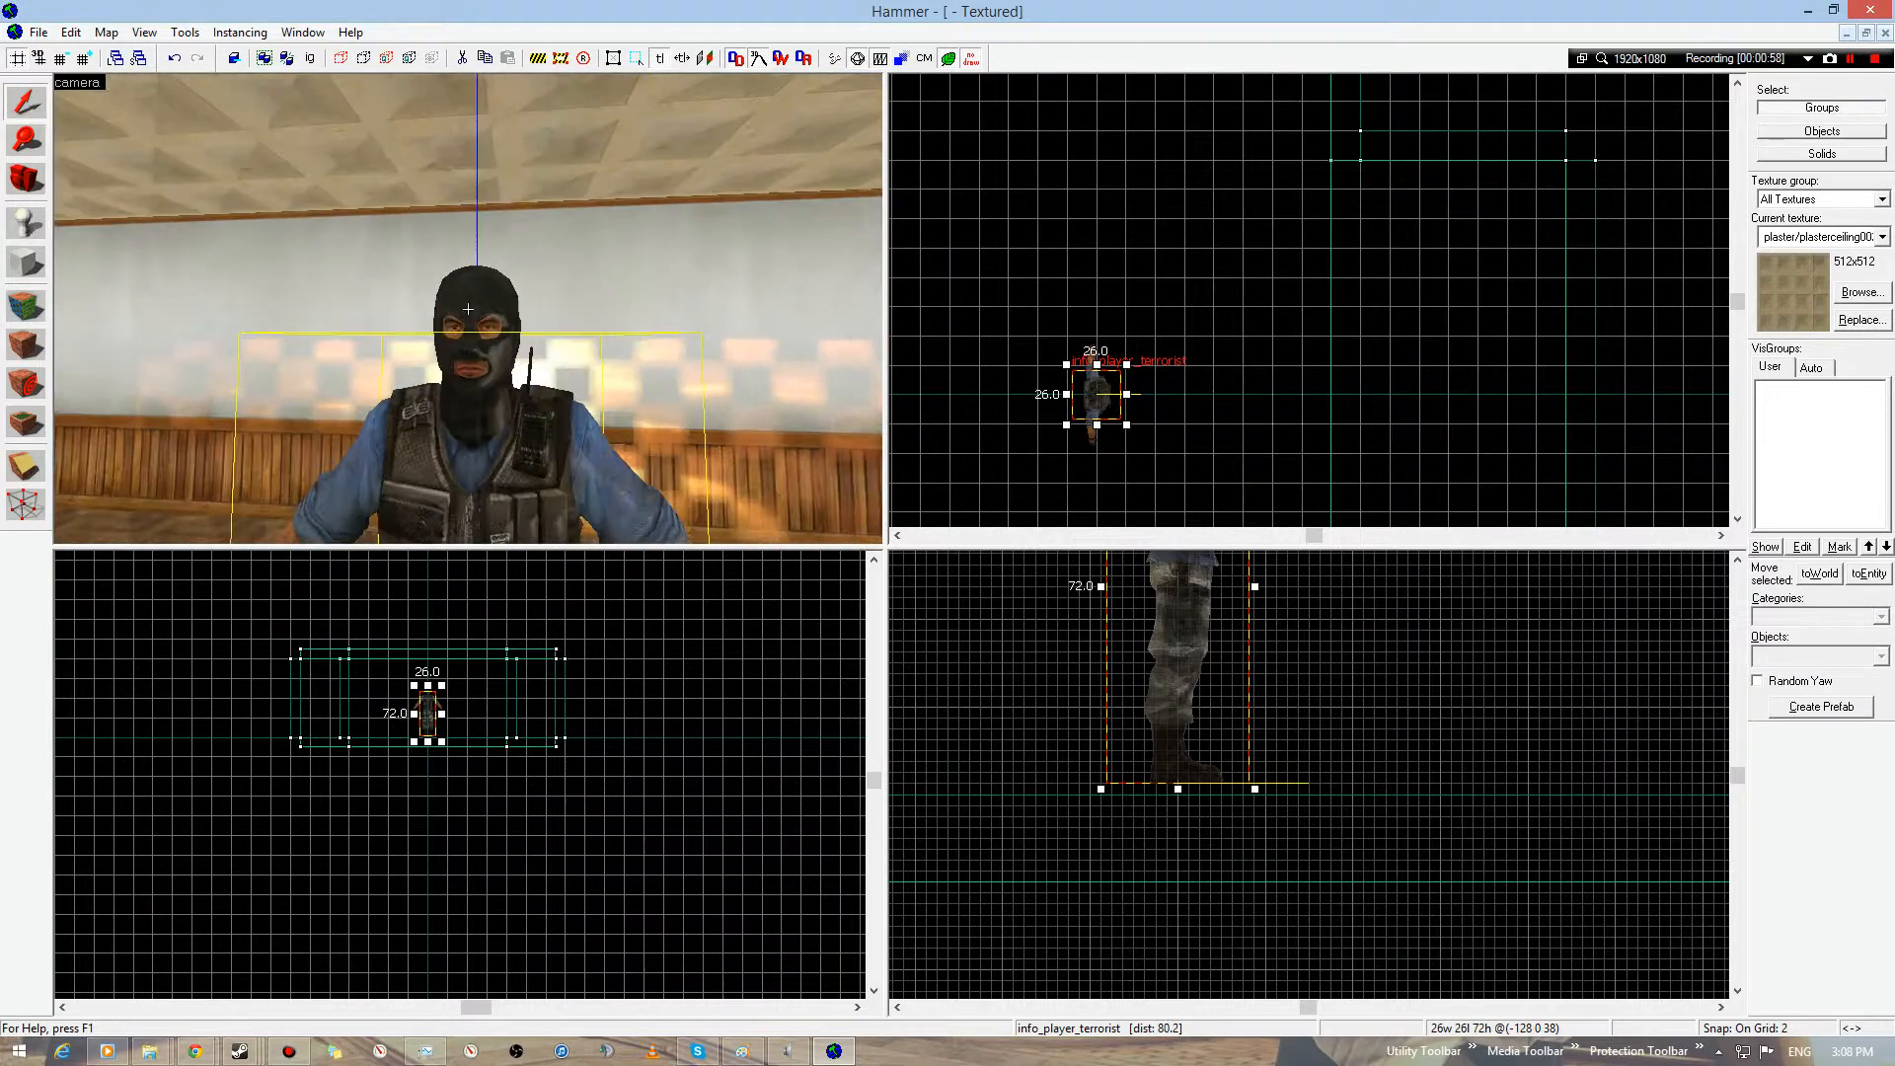
pyautogui.press('w')
pyautogui.press('a')
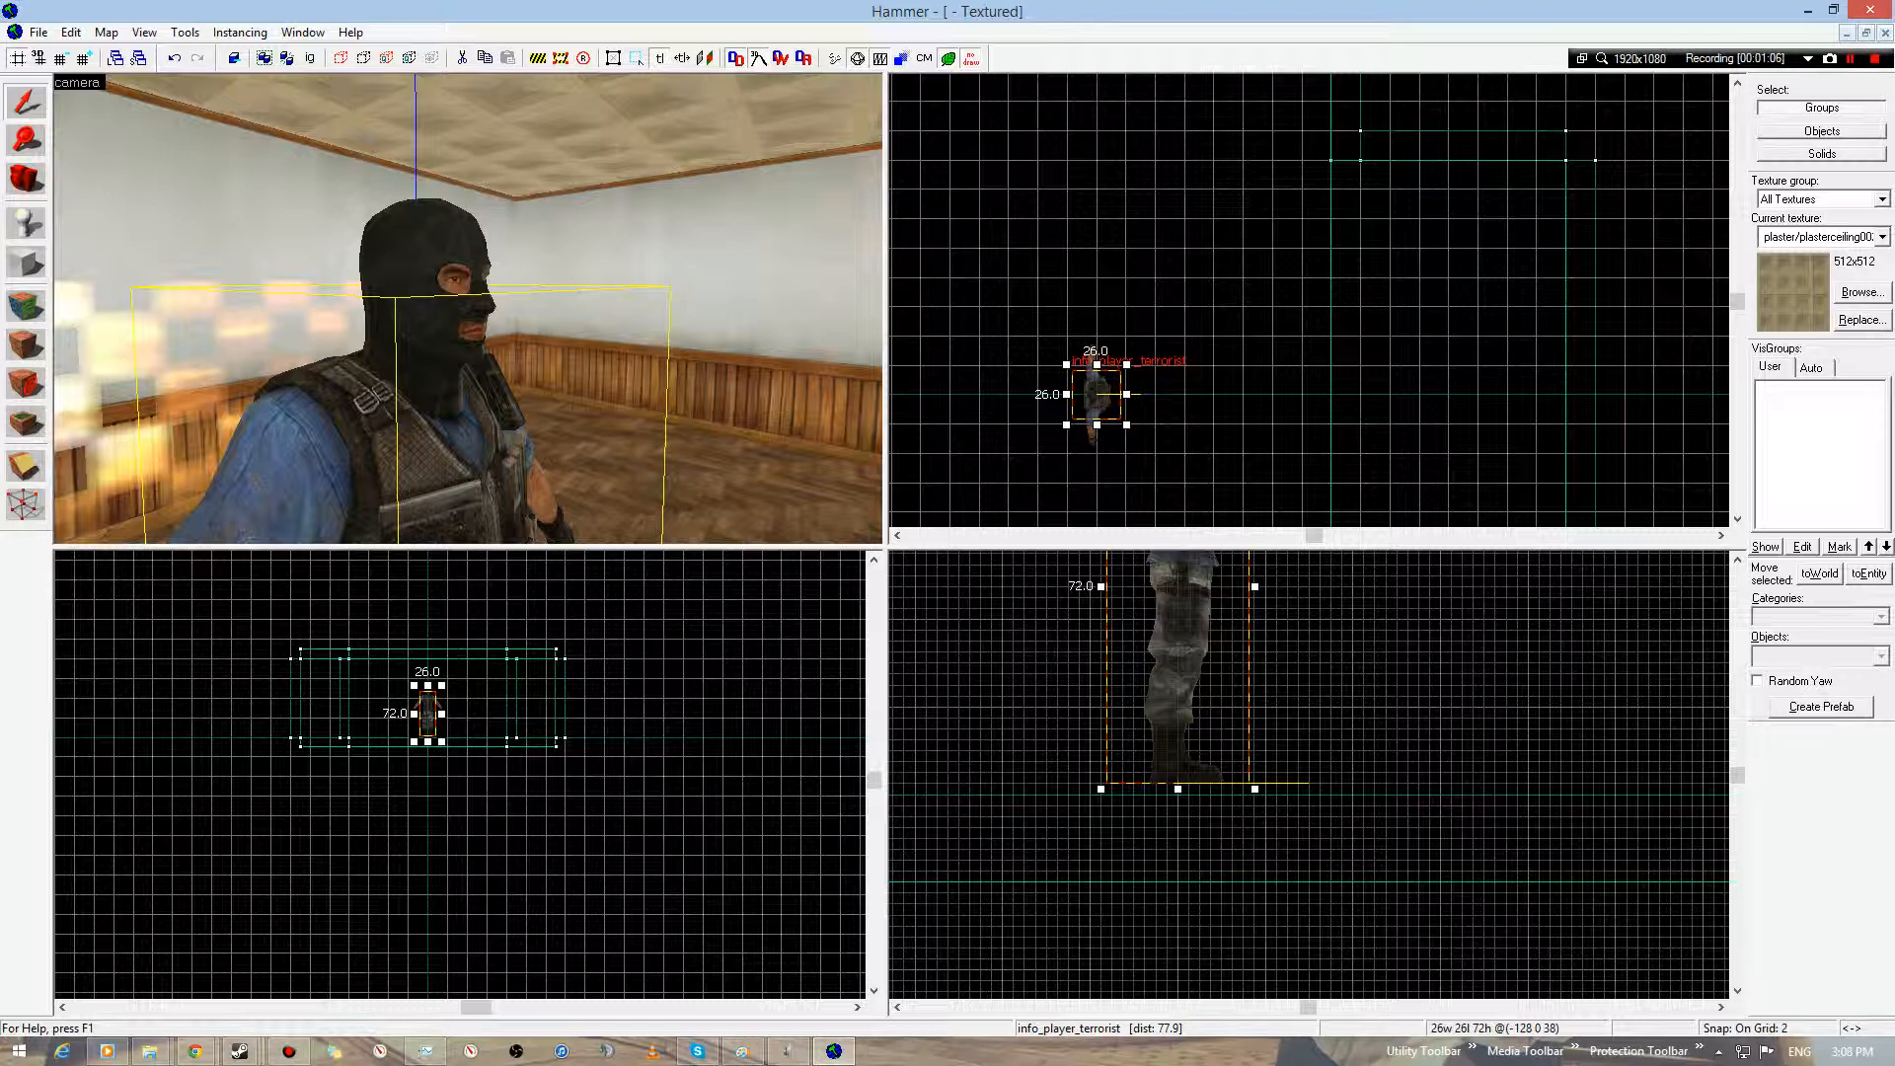
# - With the grid at 8 units, copy the terrorist spawn 64 units in front of it and flip the copy to face the original
pyautogui.press(']')
pyautogui.press(']')
pyautogui.scroll(5, 1098, 390)
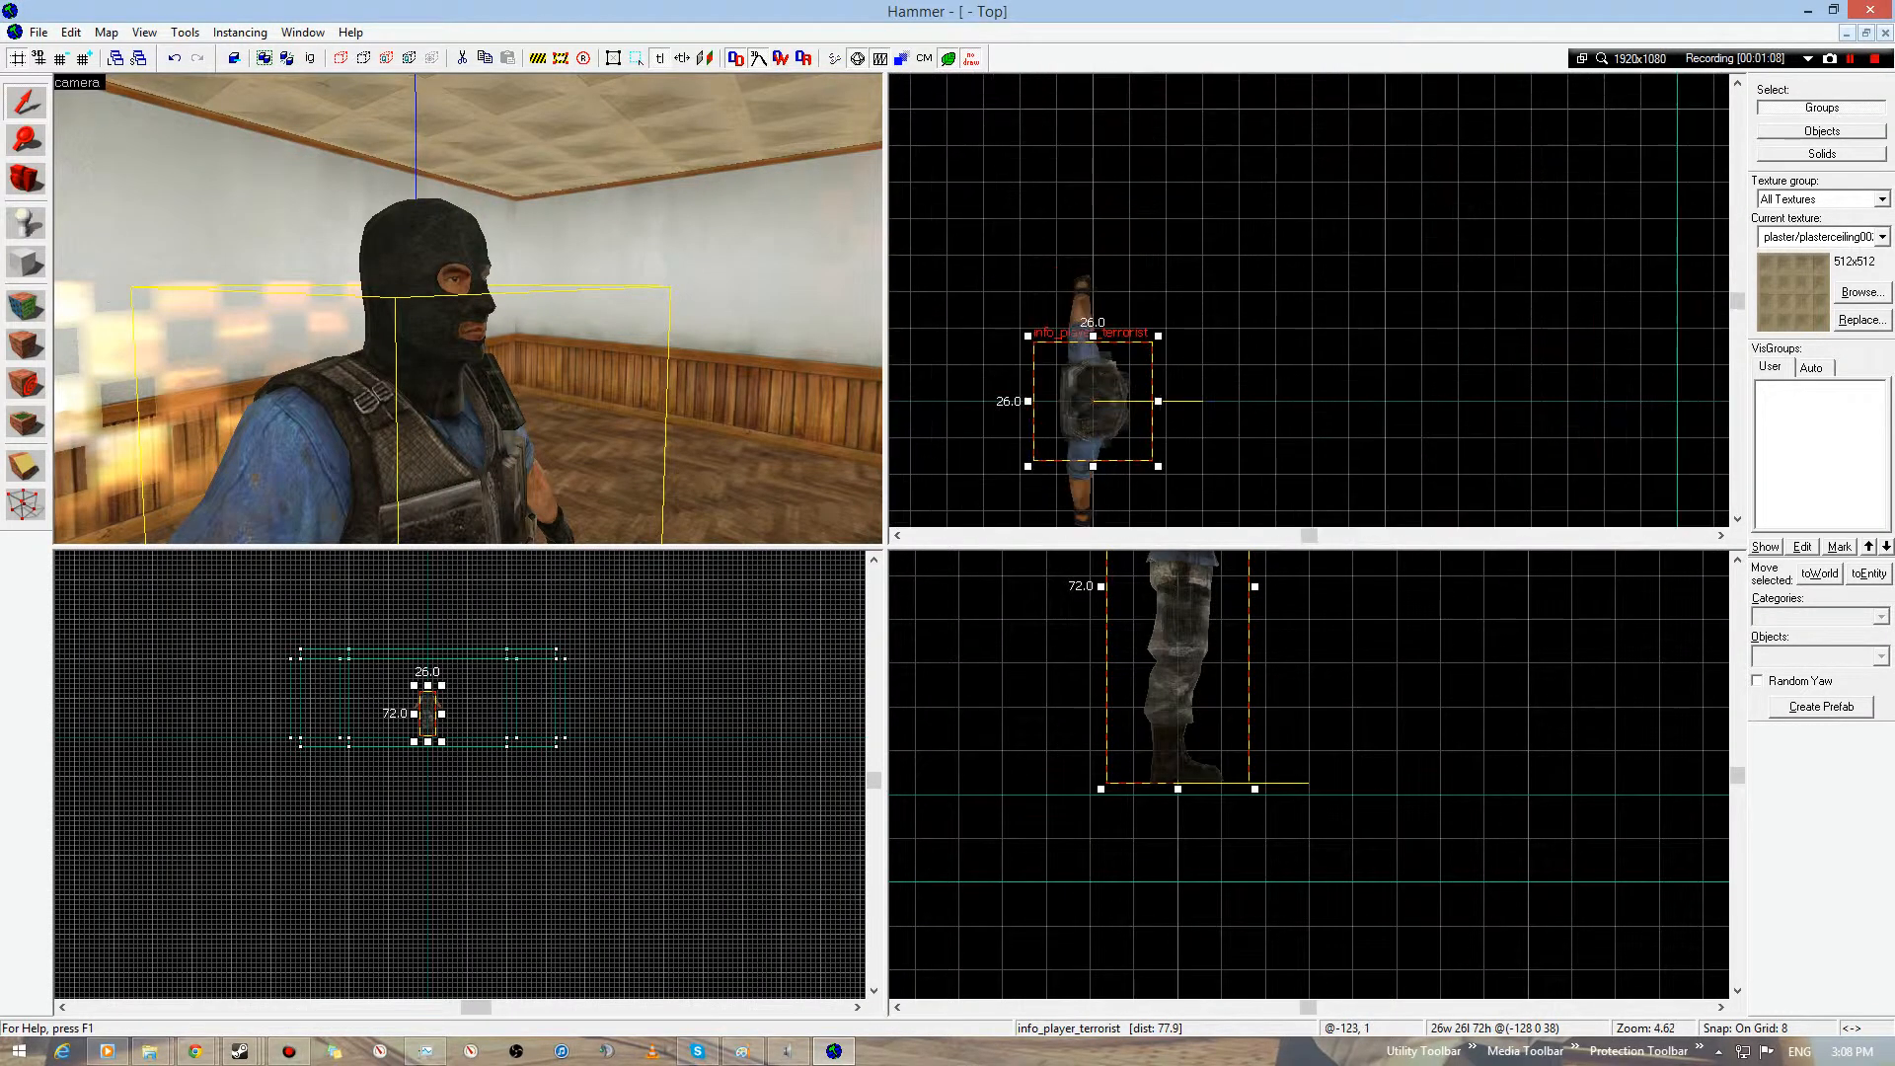
pyautogui.moveTo(1101, 390); pyautogui.dragTo(1412, 387)
pyautogui.hotkey('ctrl', 'l')
pyautogui.press('z')
pyautogui.press('s')
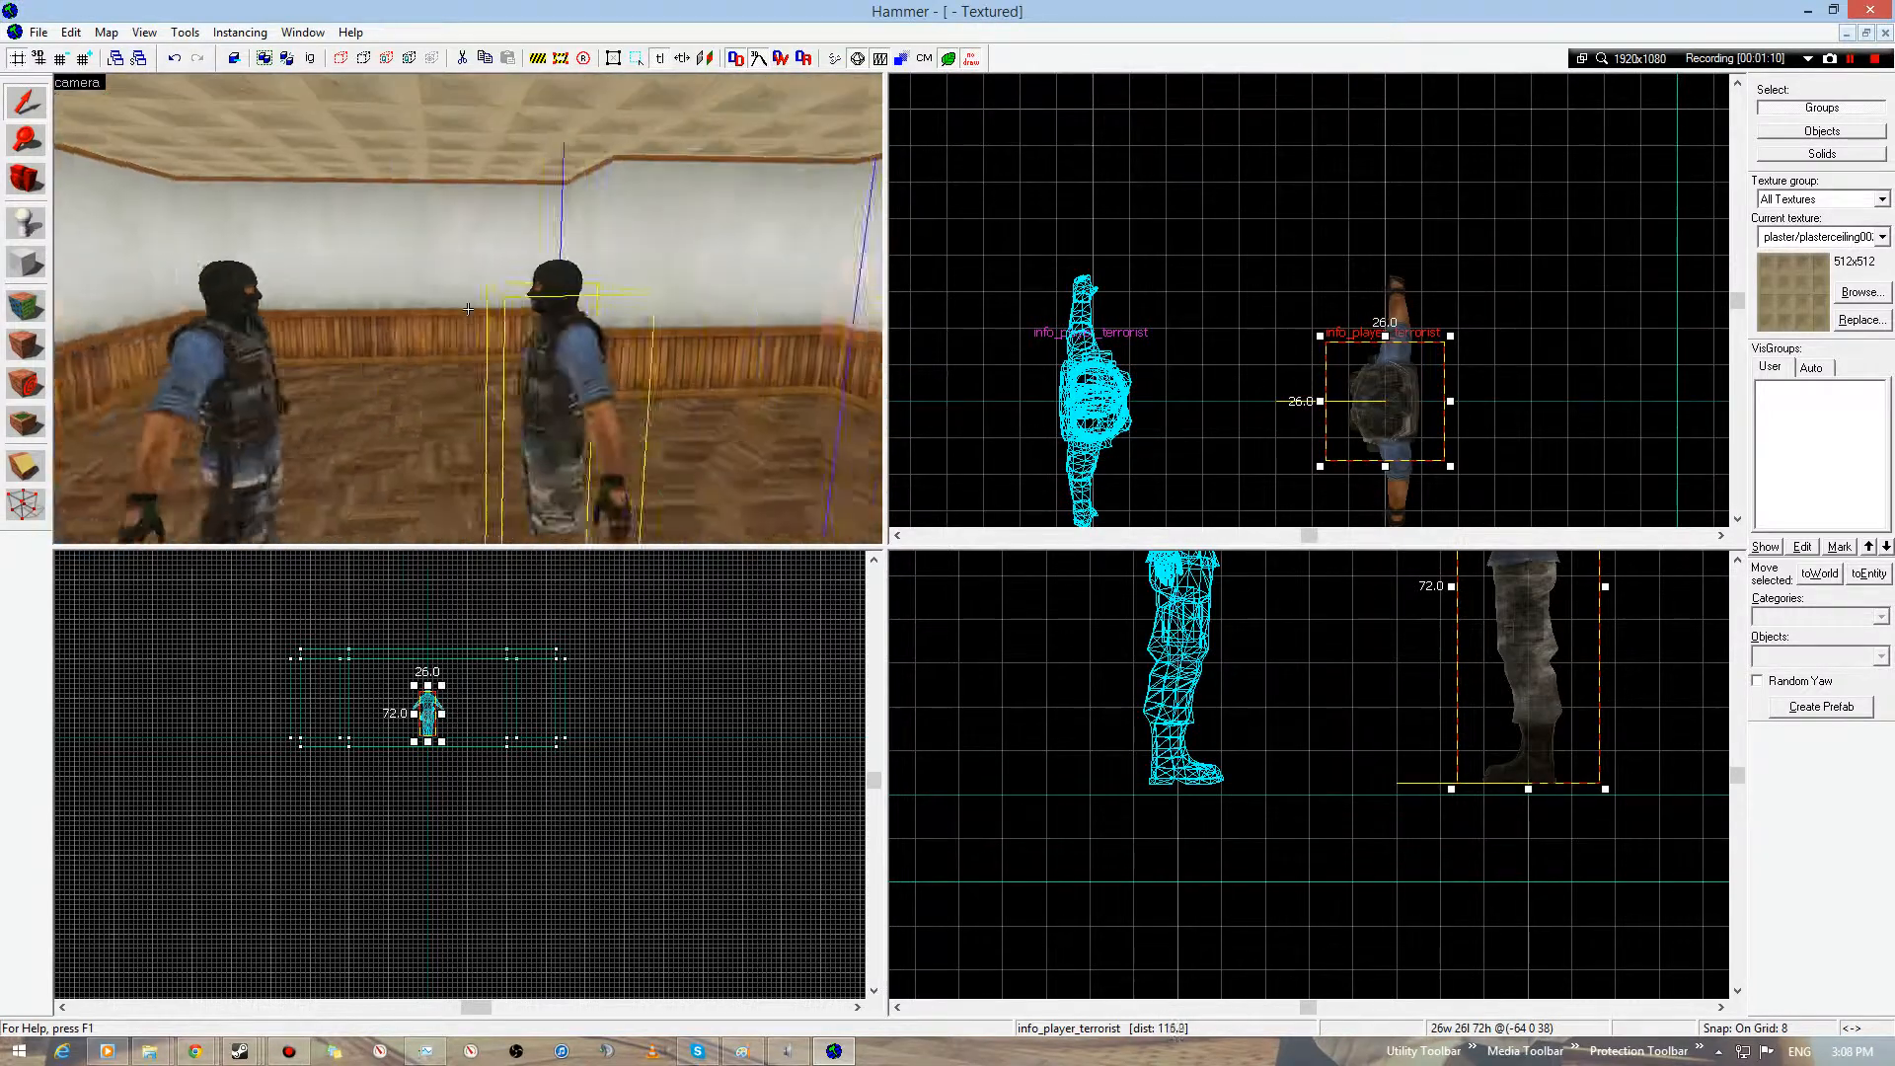
# - Change the copied spawn's class to info_player_counterterrorist in its object properties and apply it
pyautogui.hotkey('alt', 'Return')
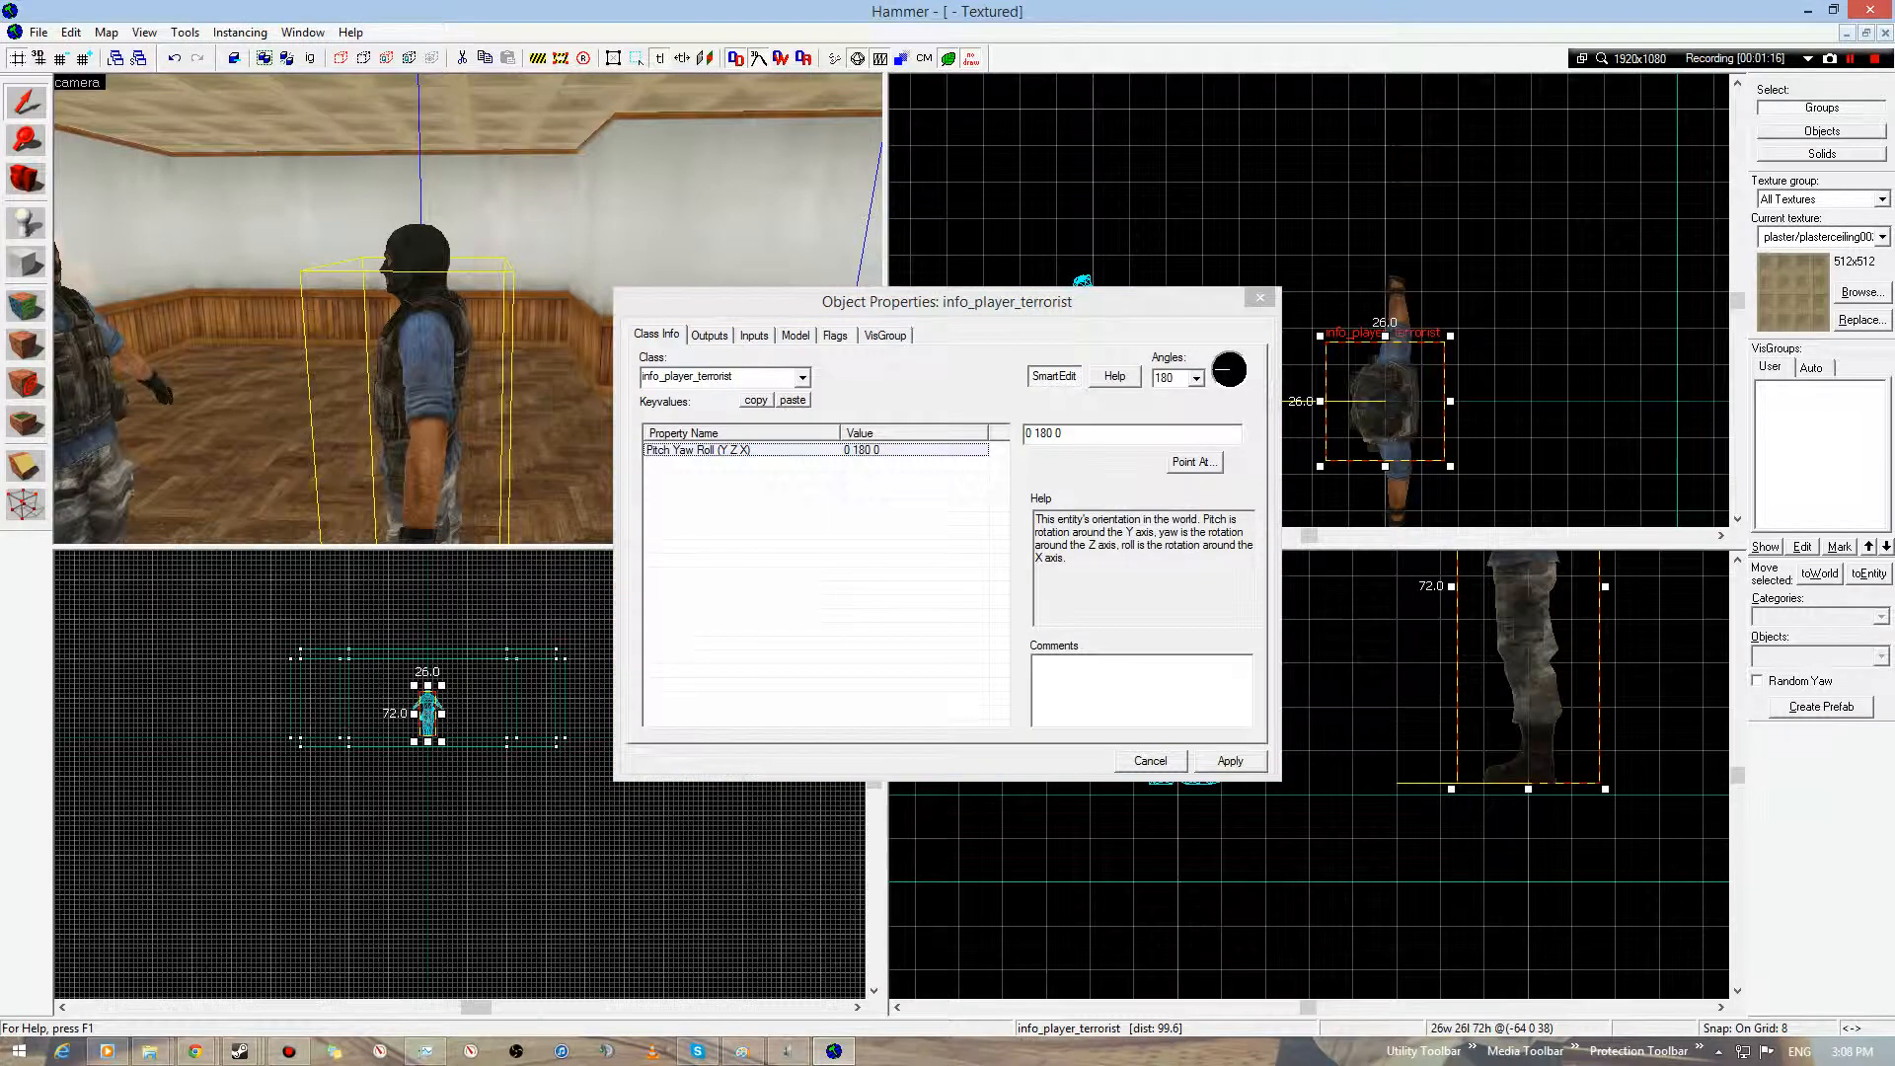
pyautogui.click(721, 376)
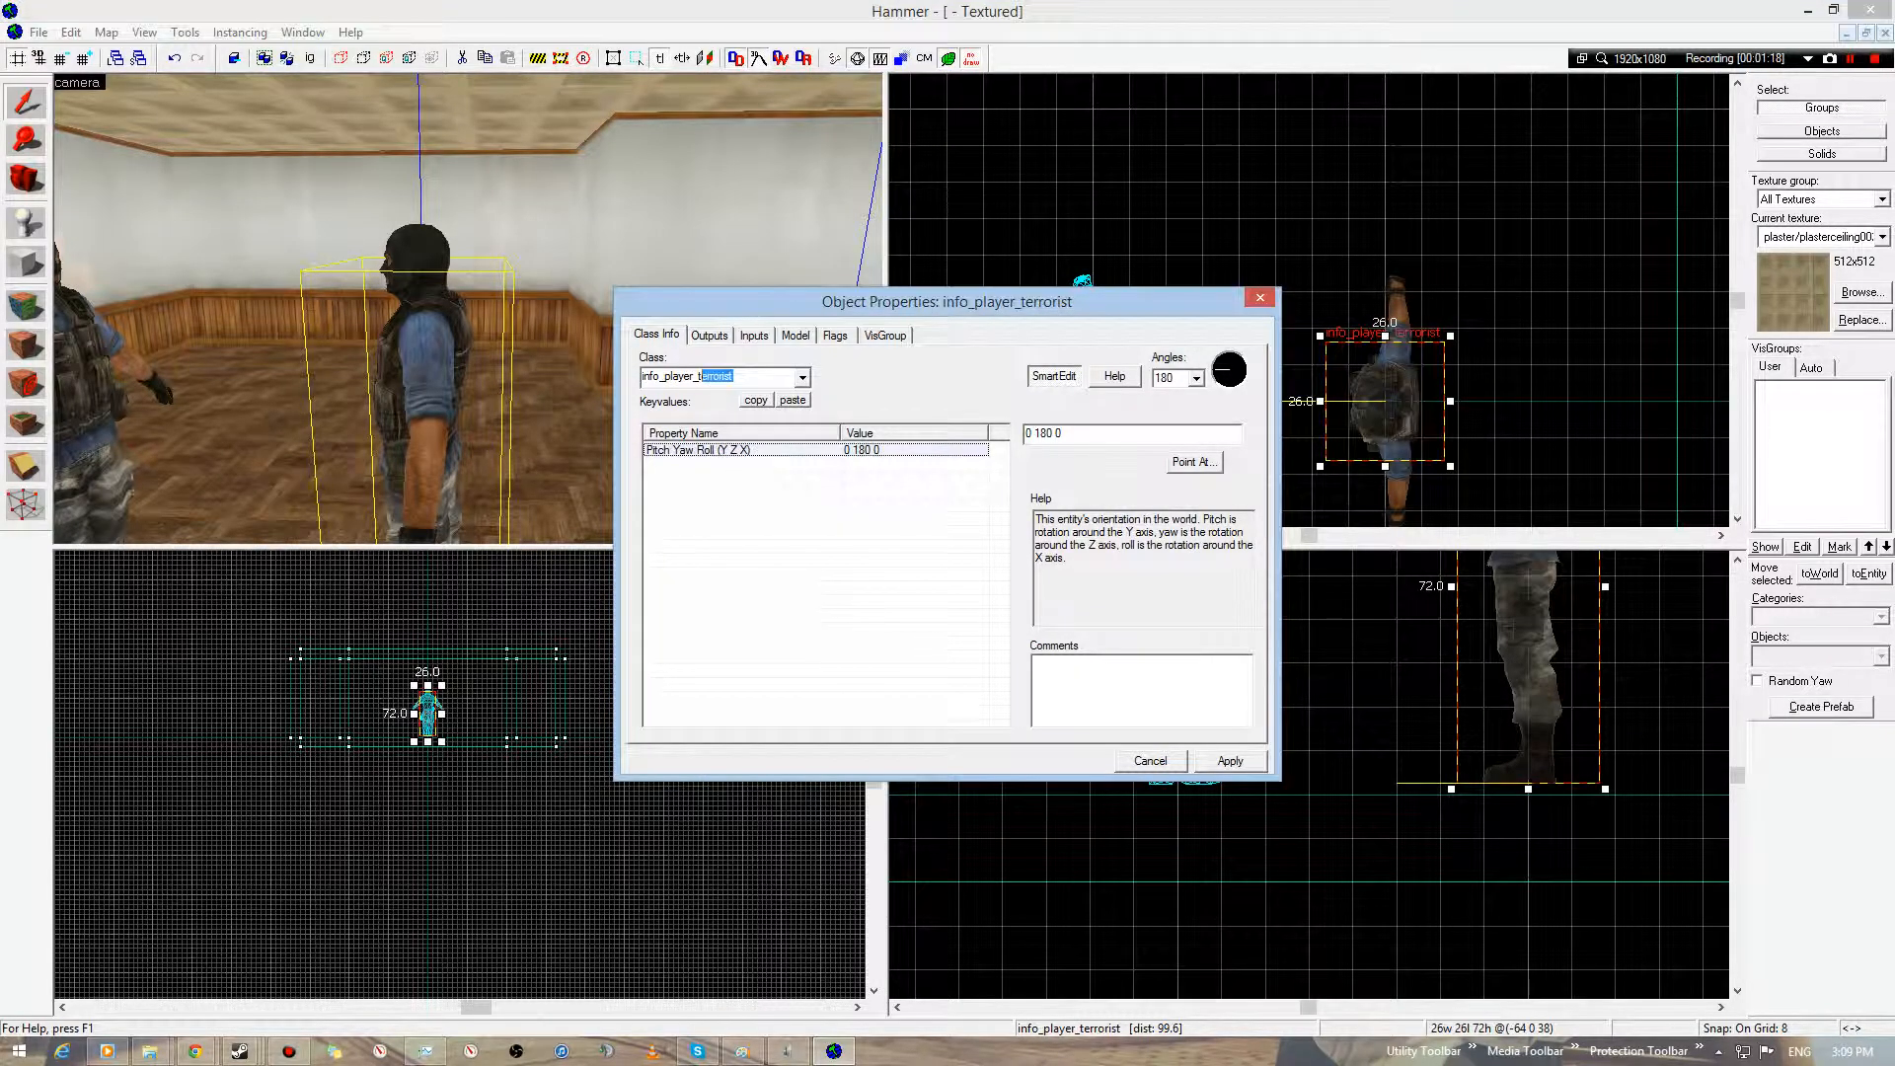
pyautogui.write('counterterrorist')
pyautogui.press('Return')
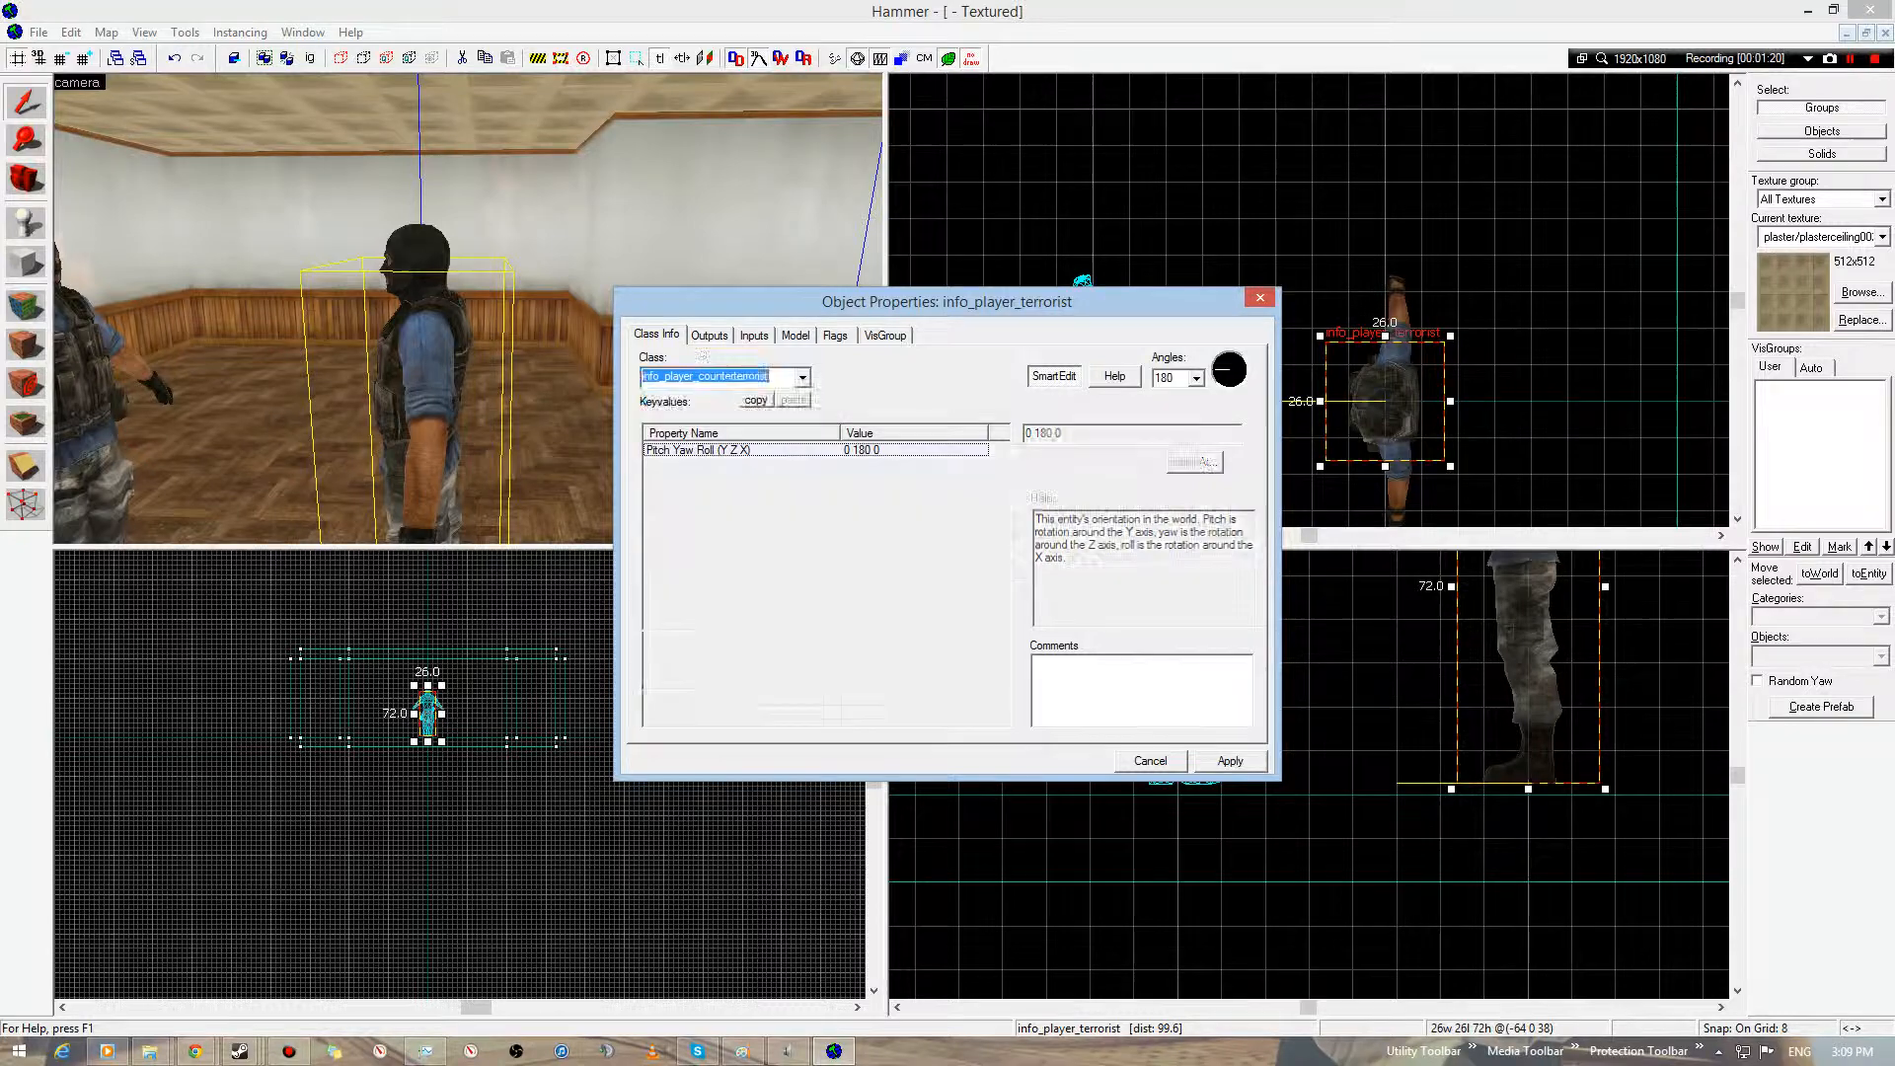
pyautogui.click(1230, 761)
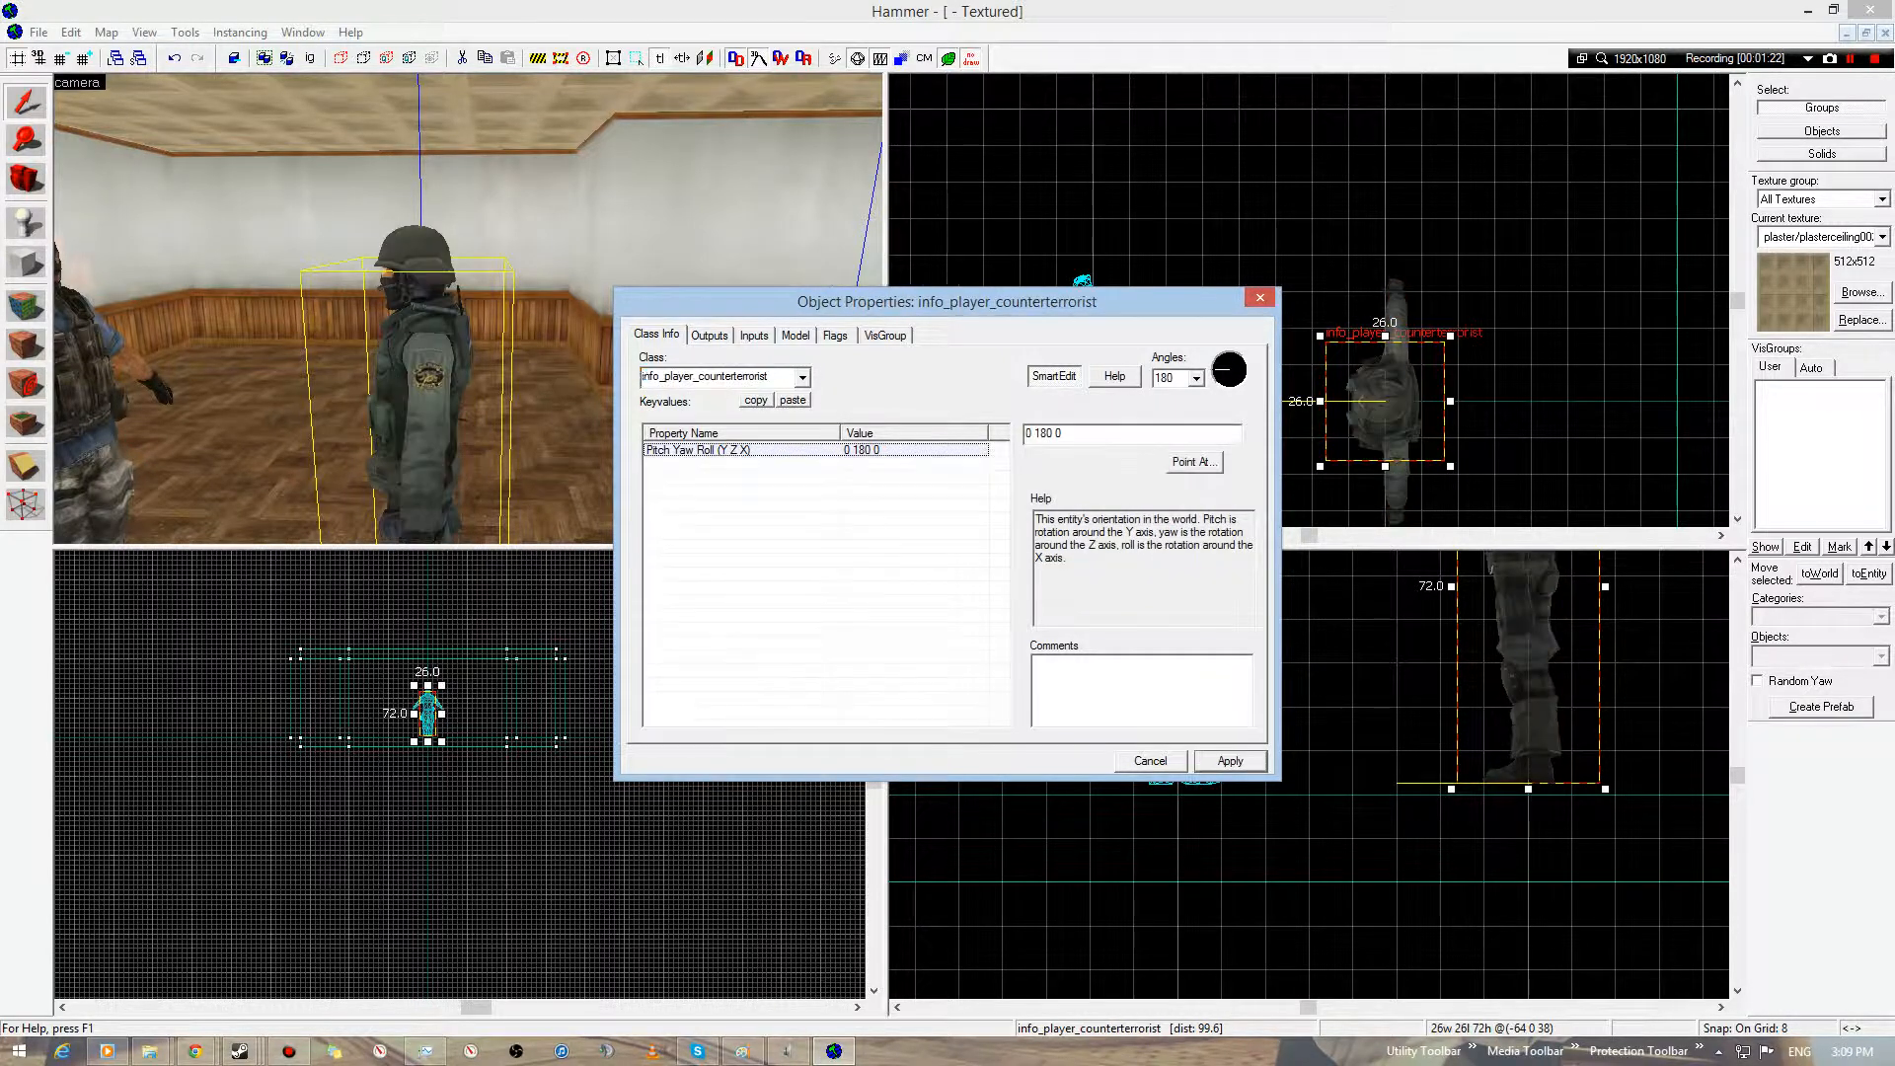
pyautogui.click(1151, 761)
# - Copy the counter-terrorist spawn 32 units to its side, along negative Y, in the top view
pyautogui.press('z')
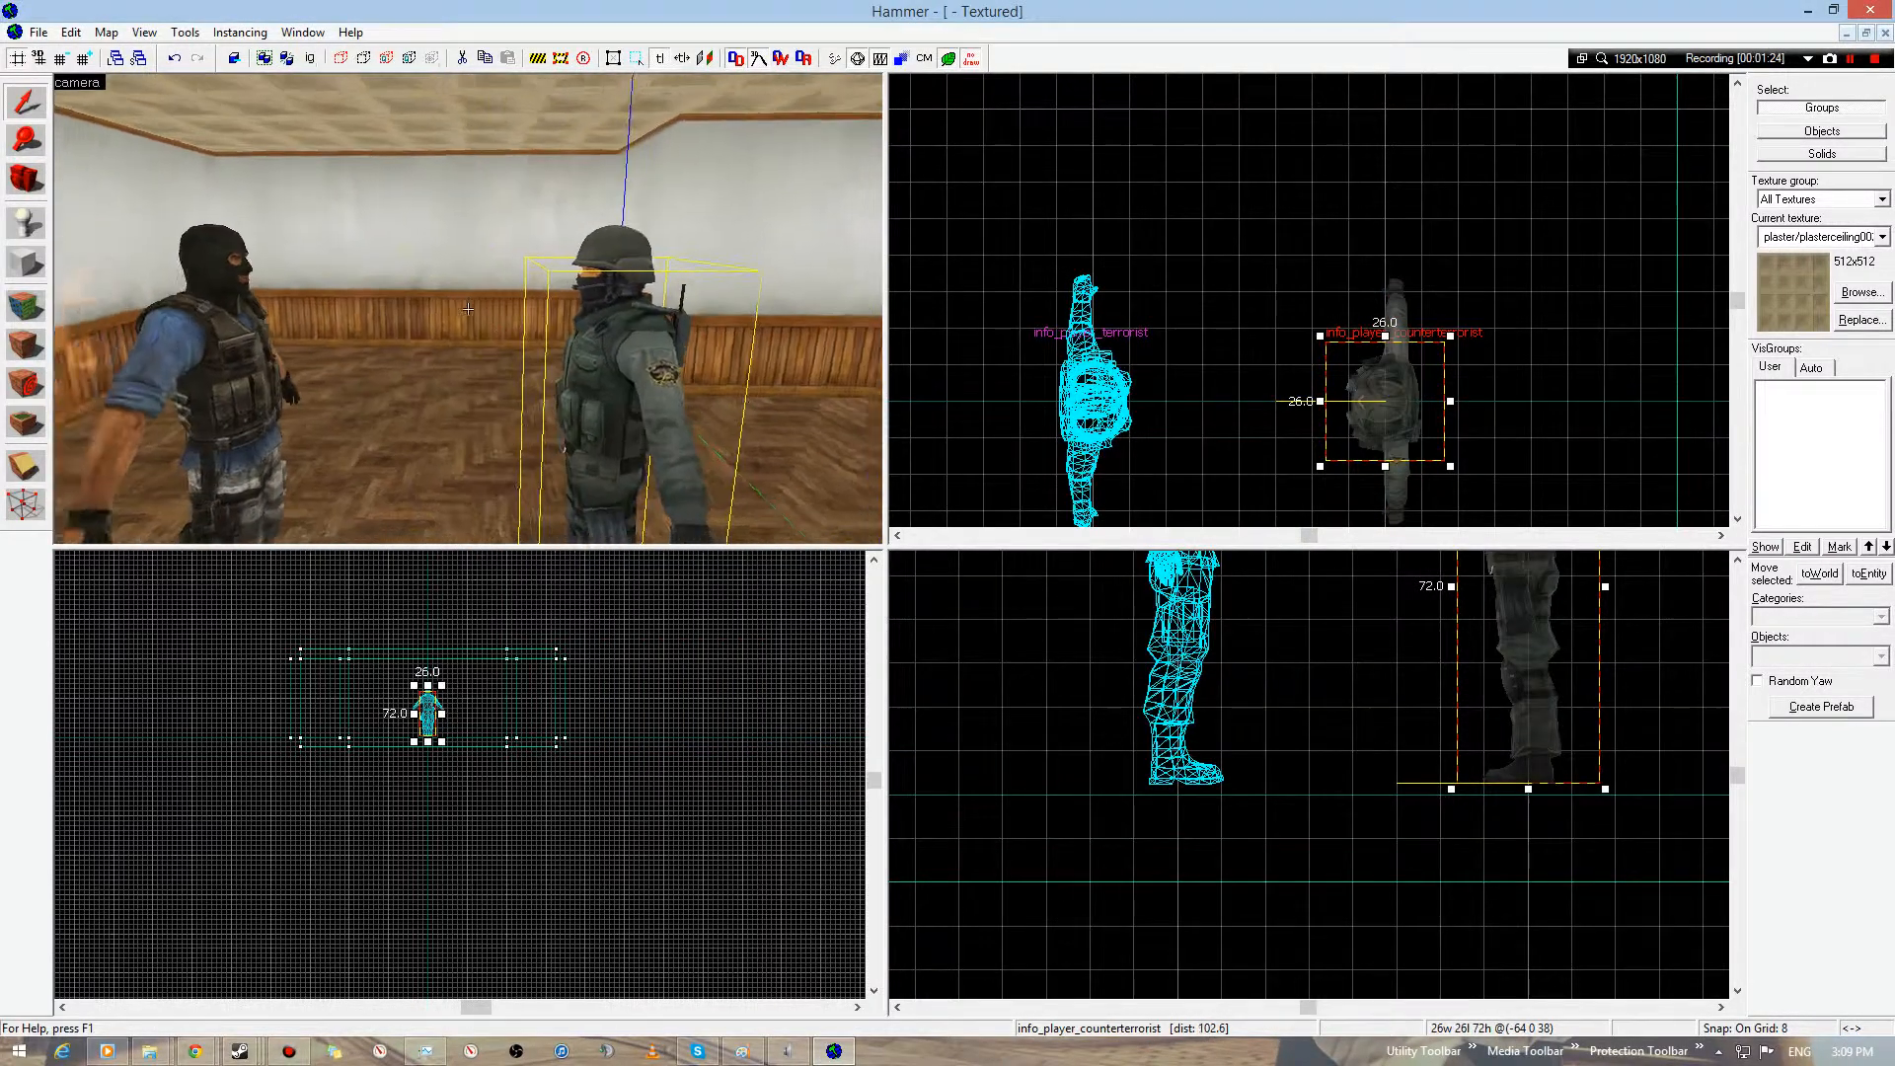
pyautogui.press('a')
pyautogui.press('s')
pyautogui.press('z')
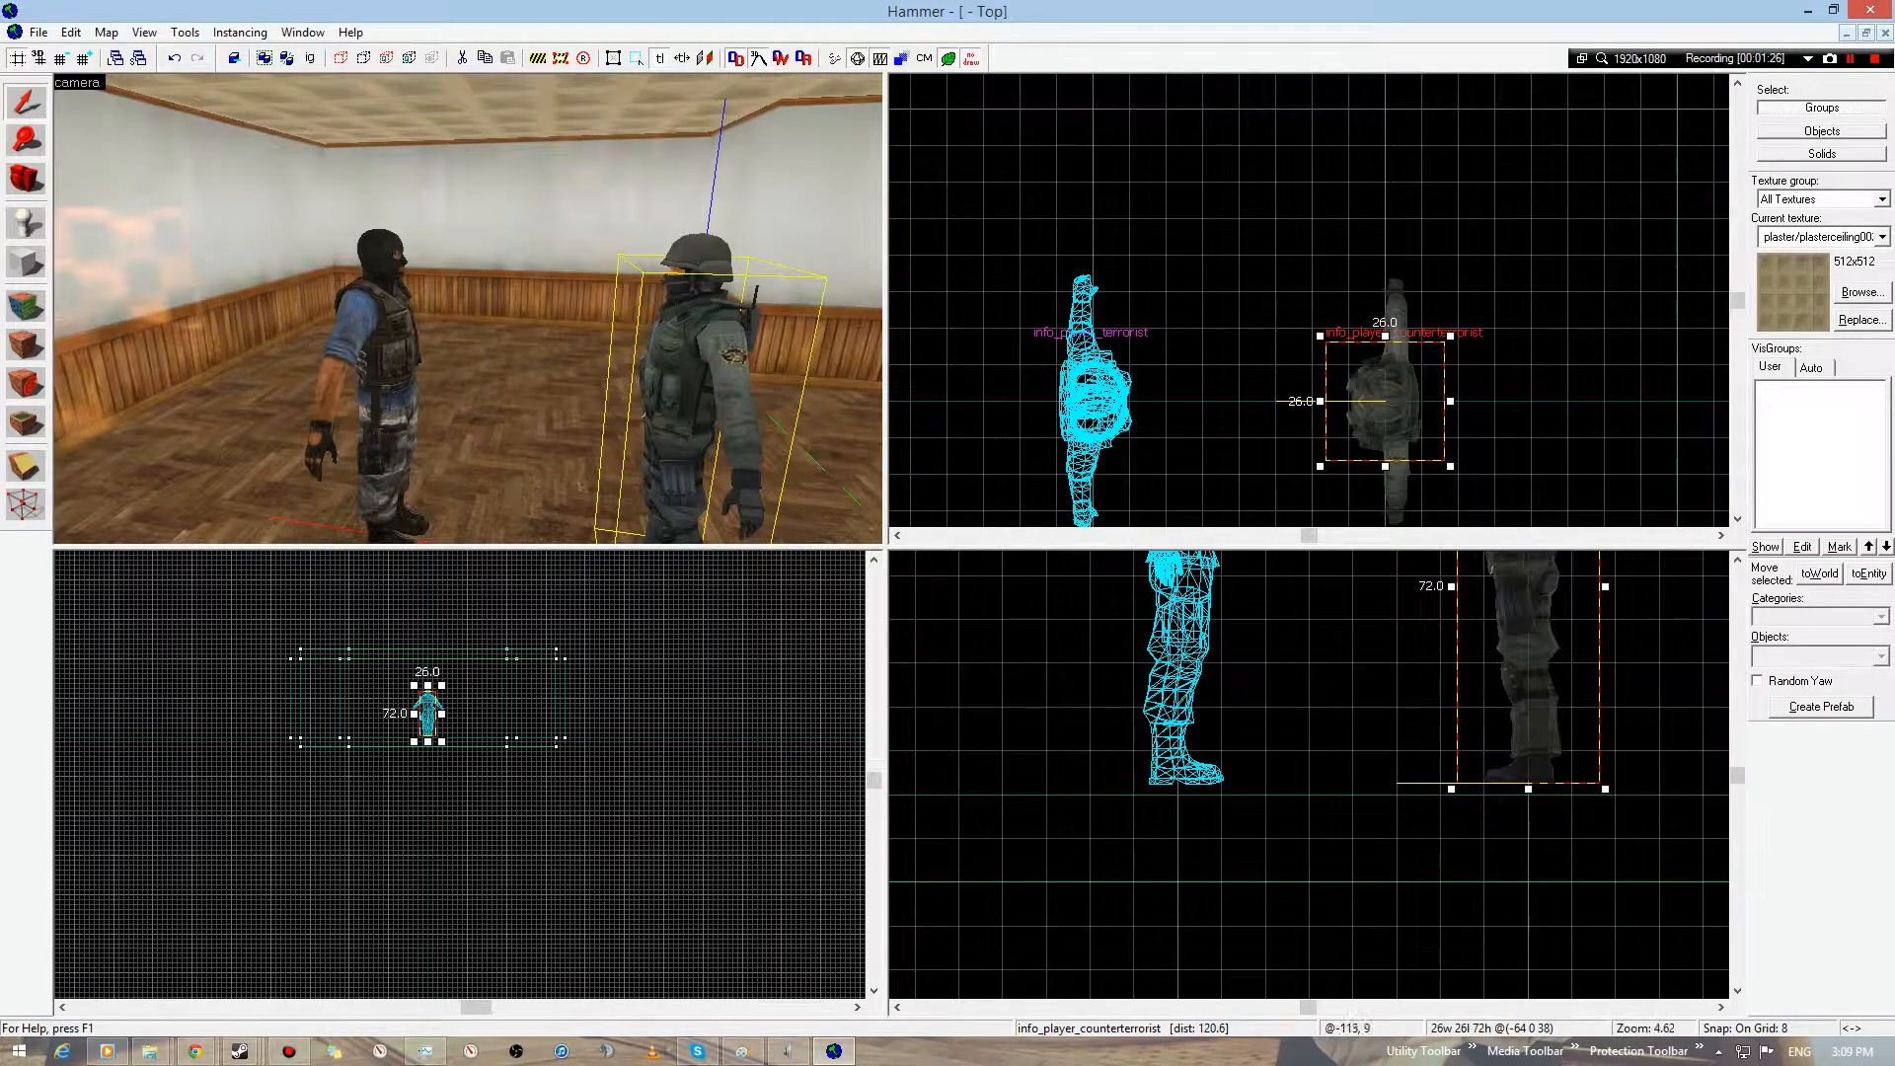
pyautogui.scroll(-5, 1314, 404)
pyautogui.click(26, 223)
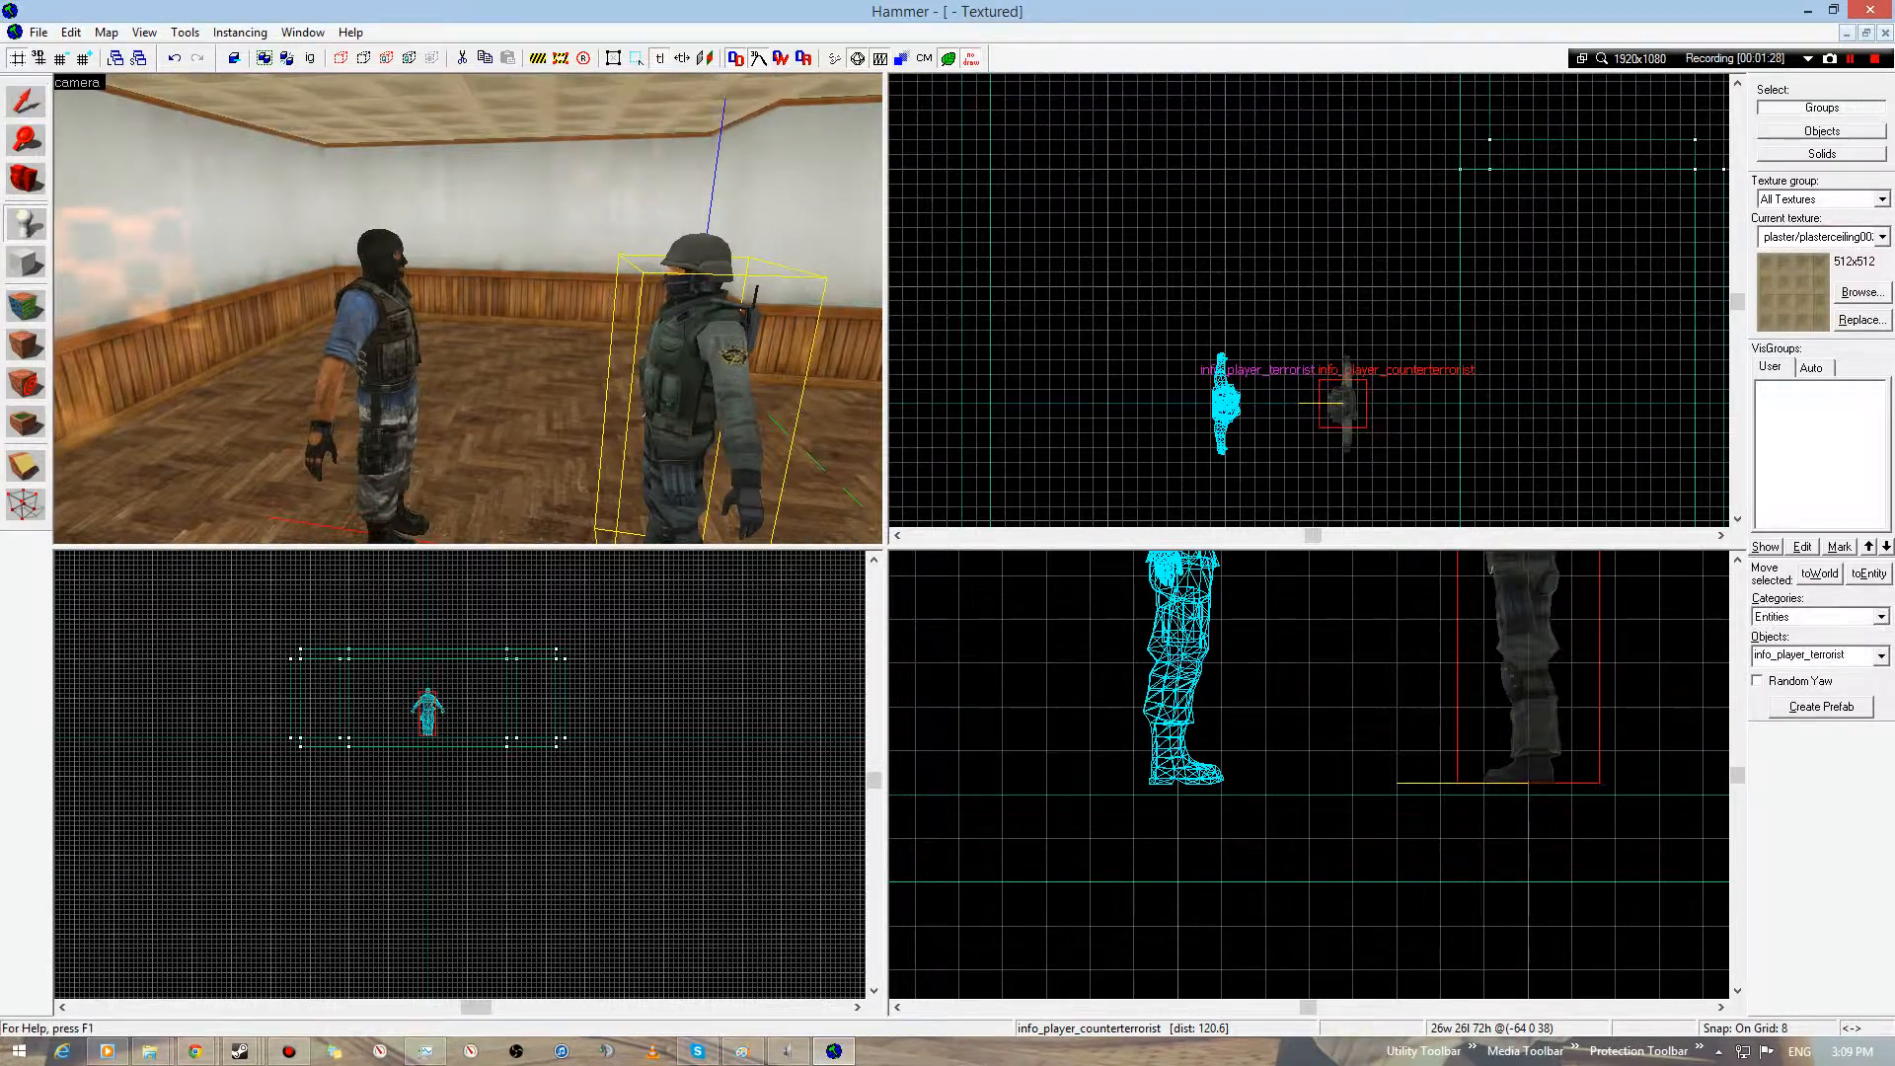
pyautogui.press('z')
pyautogui.press('s')
pyautogui.click(26, 102)
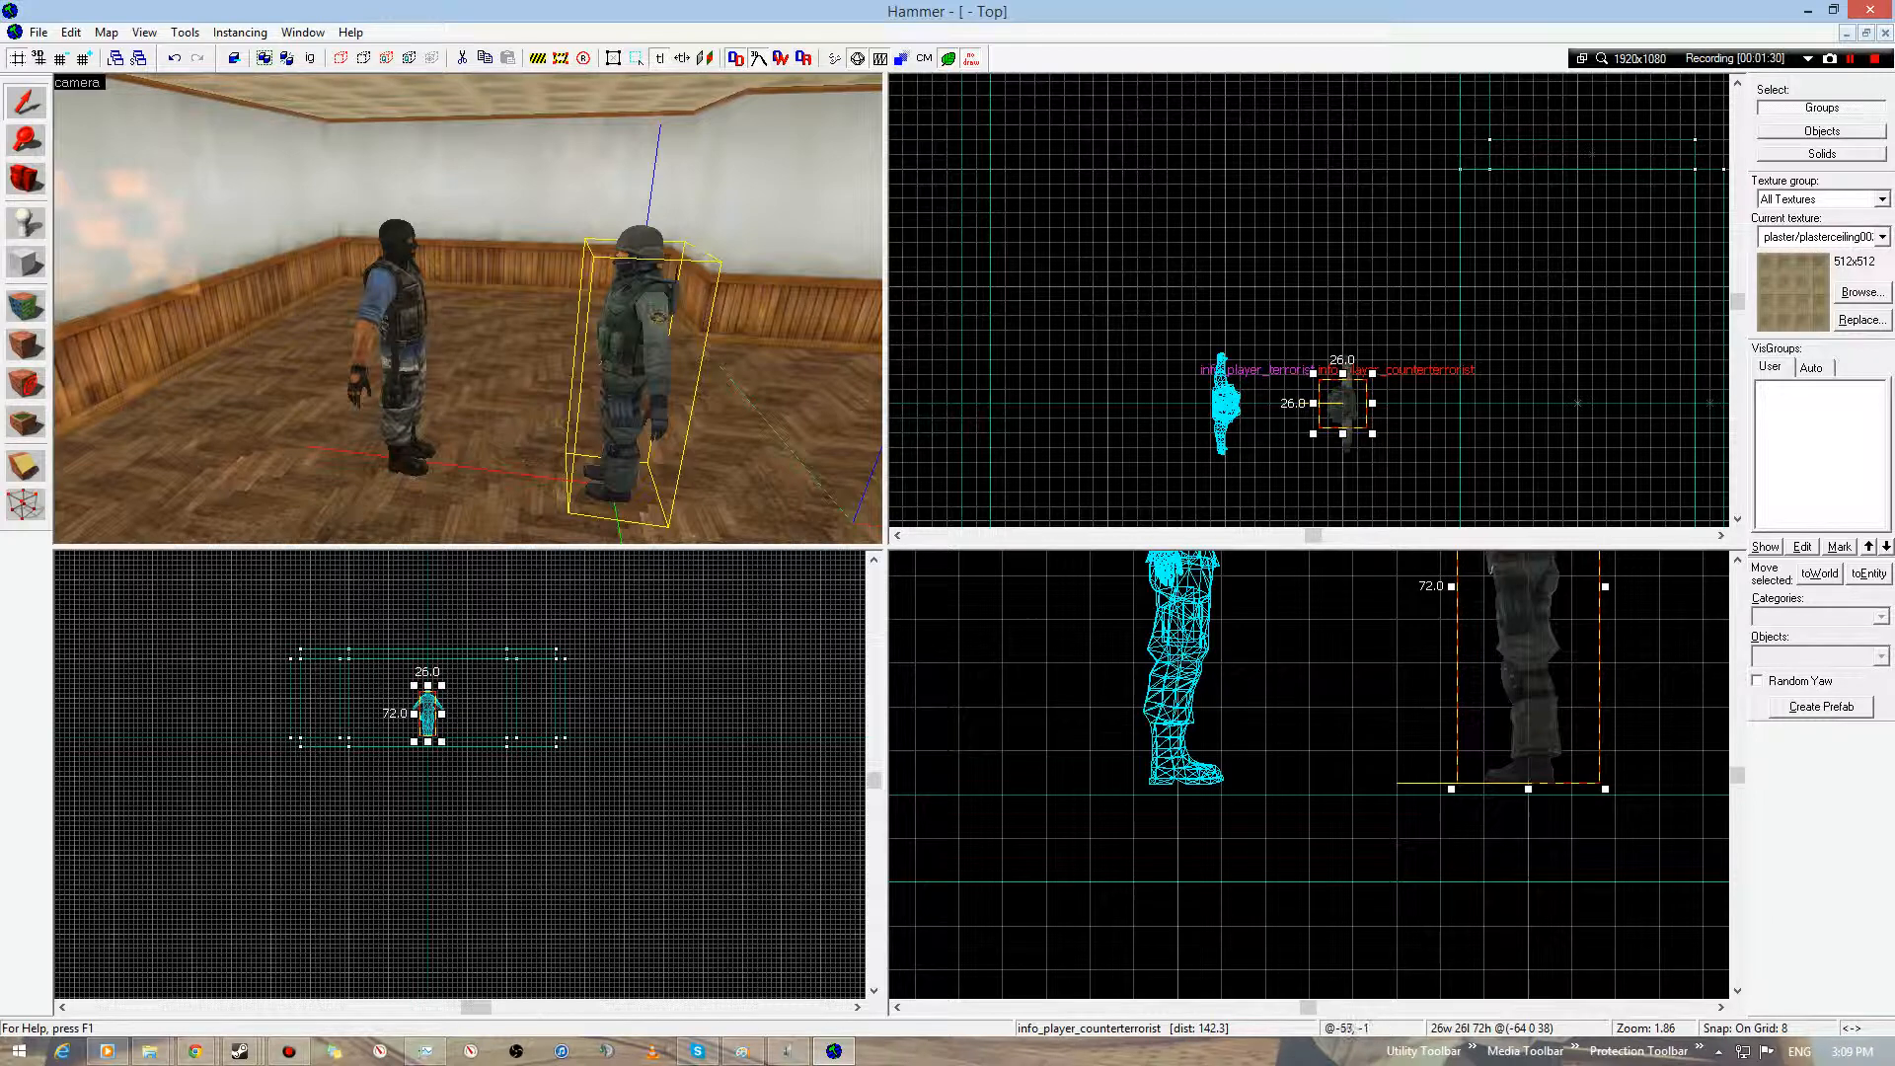
pyautogui.keyDown('shift'); pyautogui.moveTo(1342, 402); pyautogui.dragTo(1342, 462); pyautogui.keyUp('shift')
# - Open the copied counter-terrorist spawn's object properties and look through the entity classes beginning with "item"
pyautogui.doubleClick(677, 394)
pyautogui.click(774, 377)
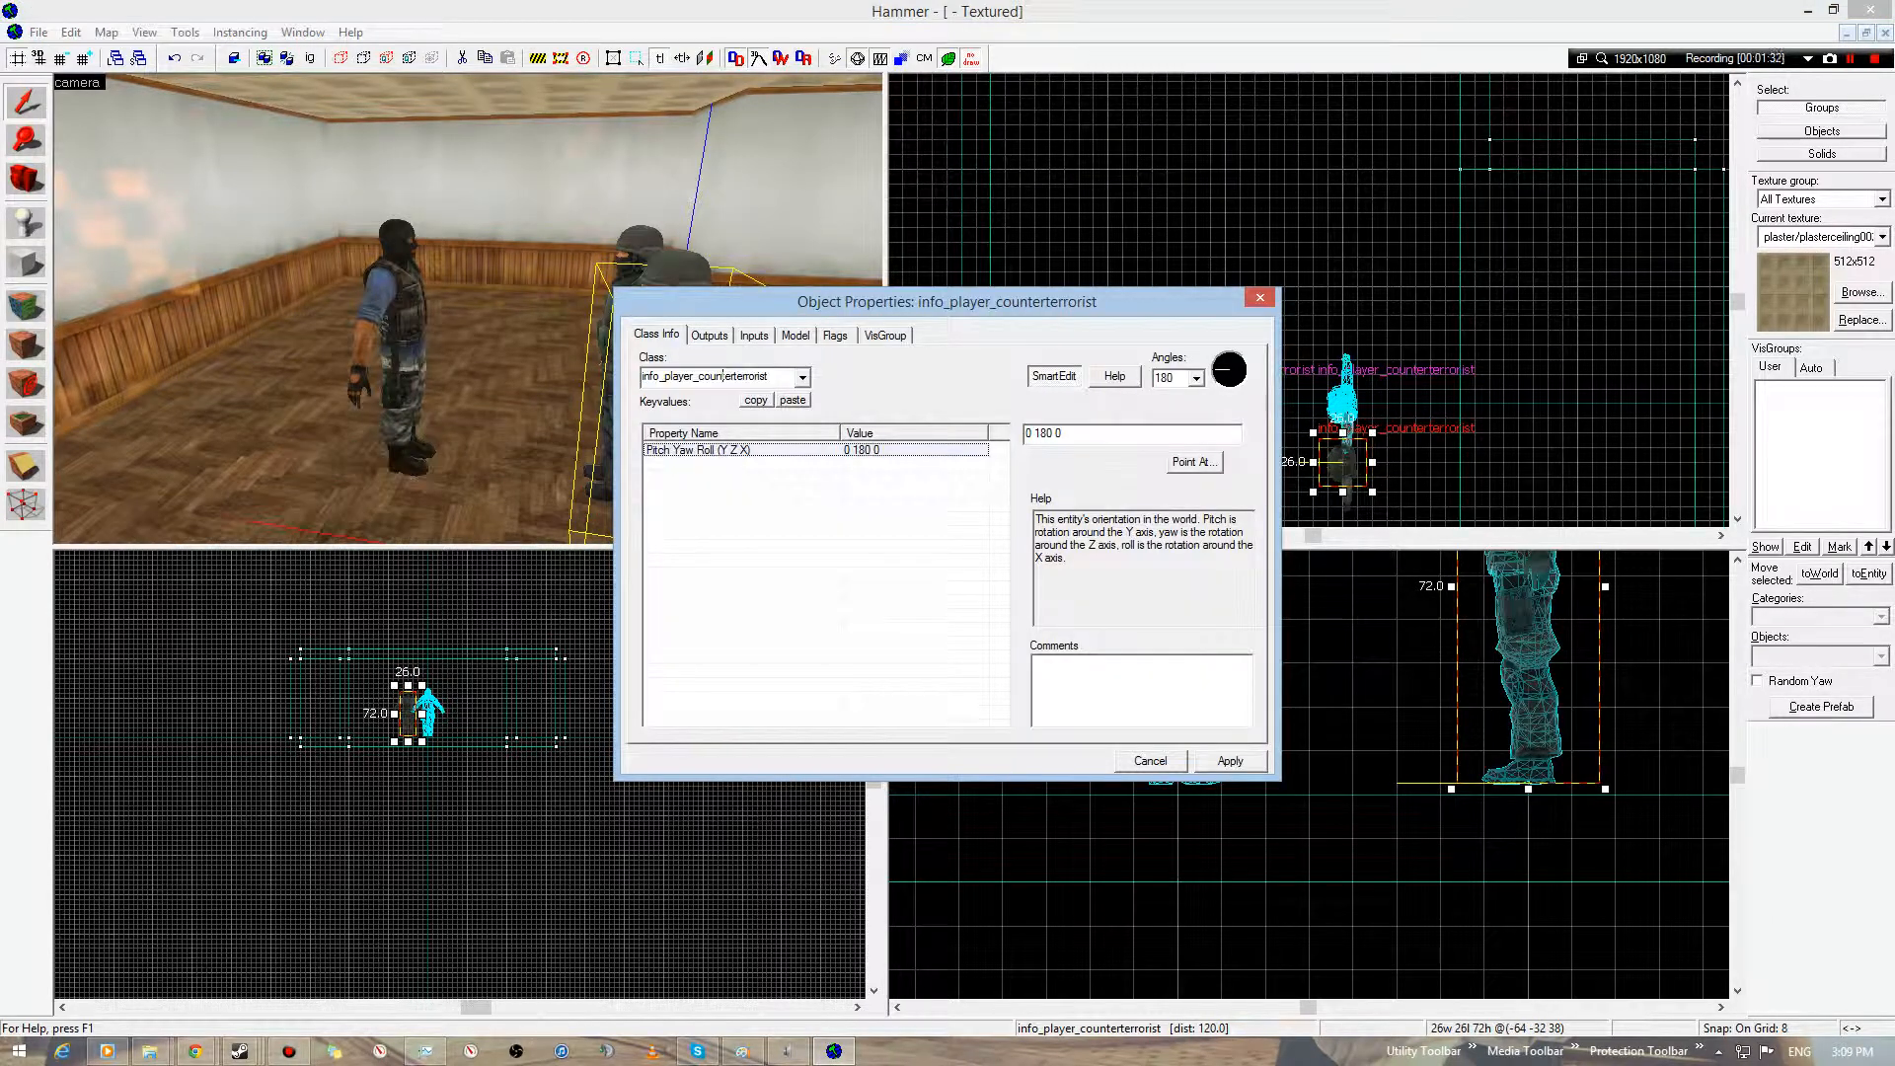
pyautogui.moveTo(774, 377); pyautogui.dragTo(636, 377)
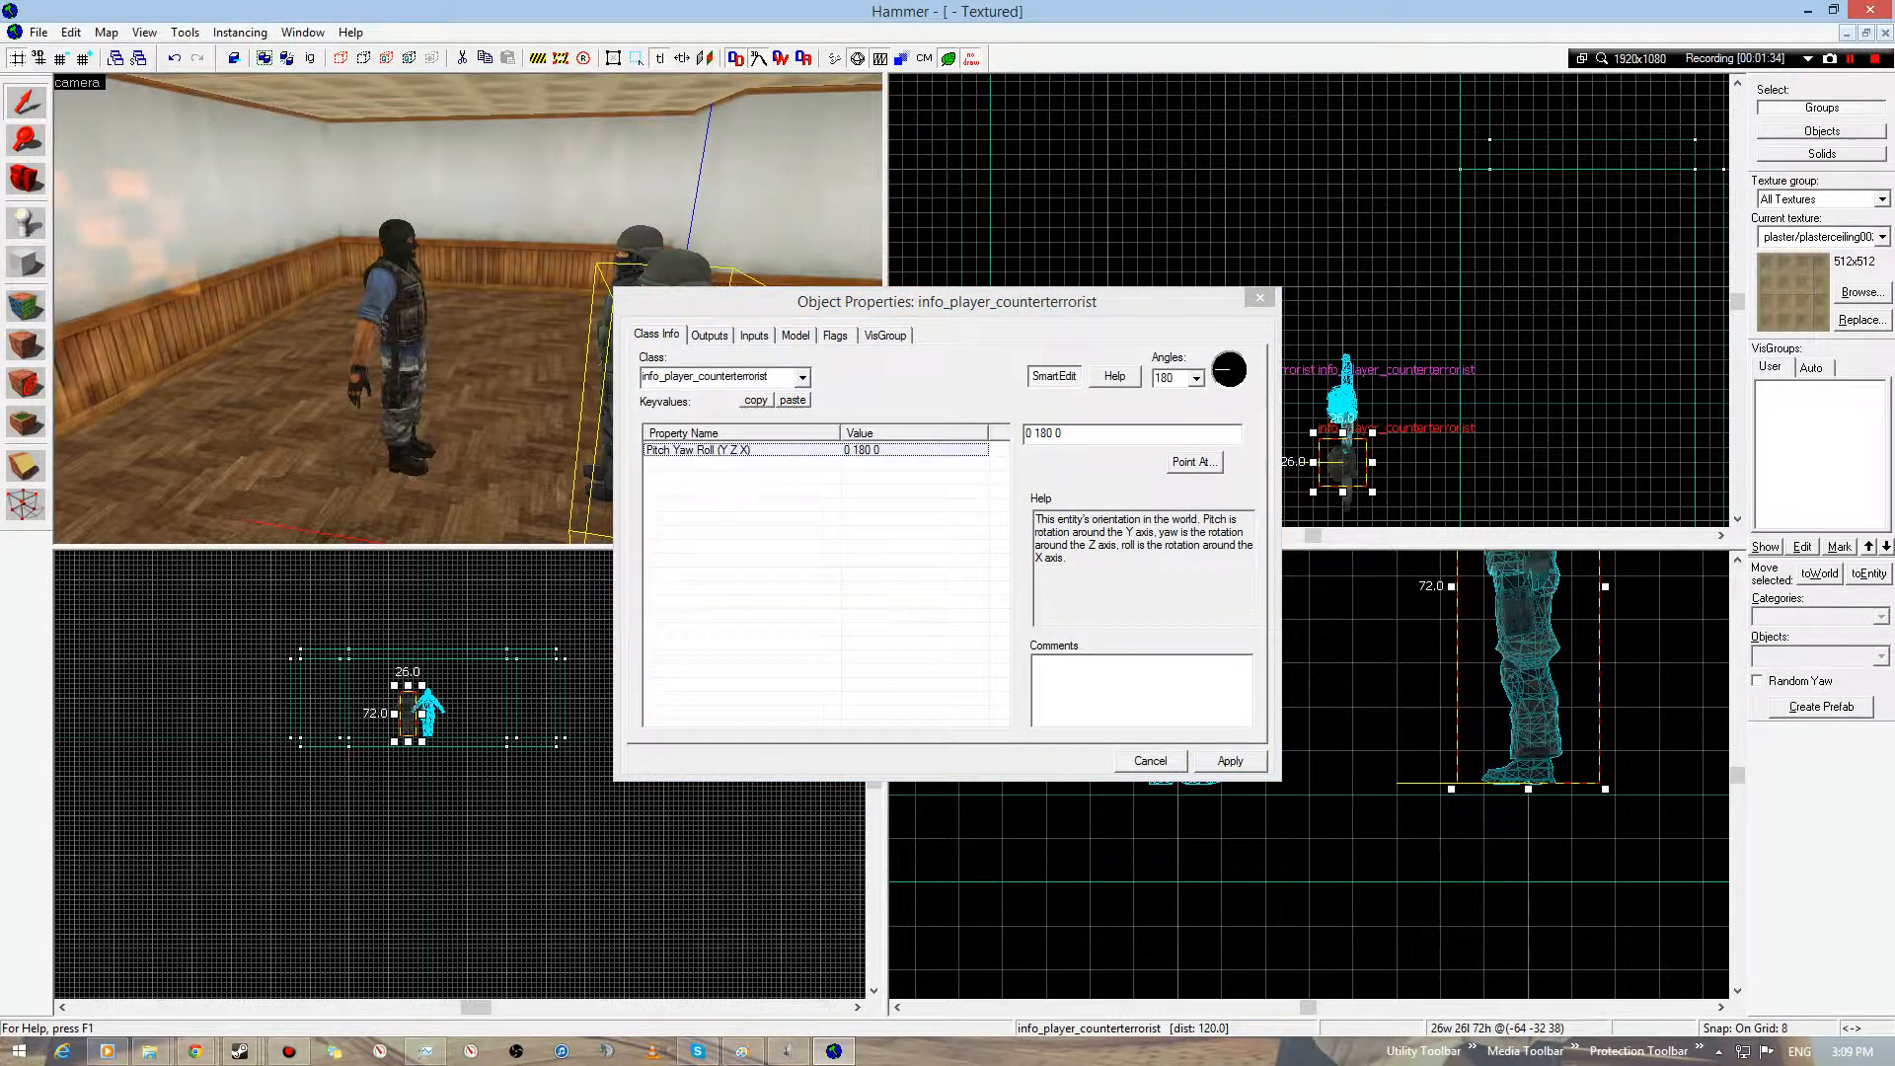
pyautogui.moveTo(770, 377); pyautogui.dragTo(679, 377)
pyautogui.write('item')
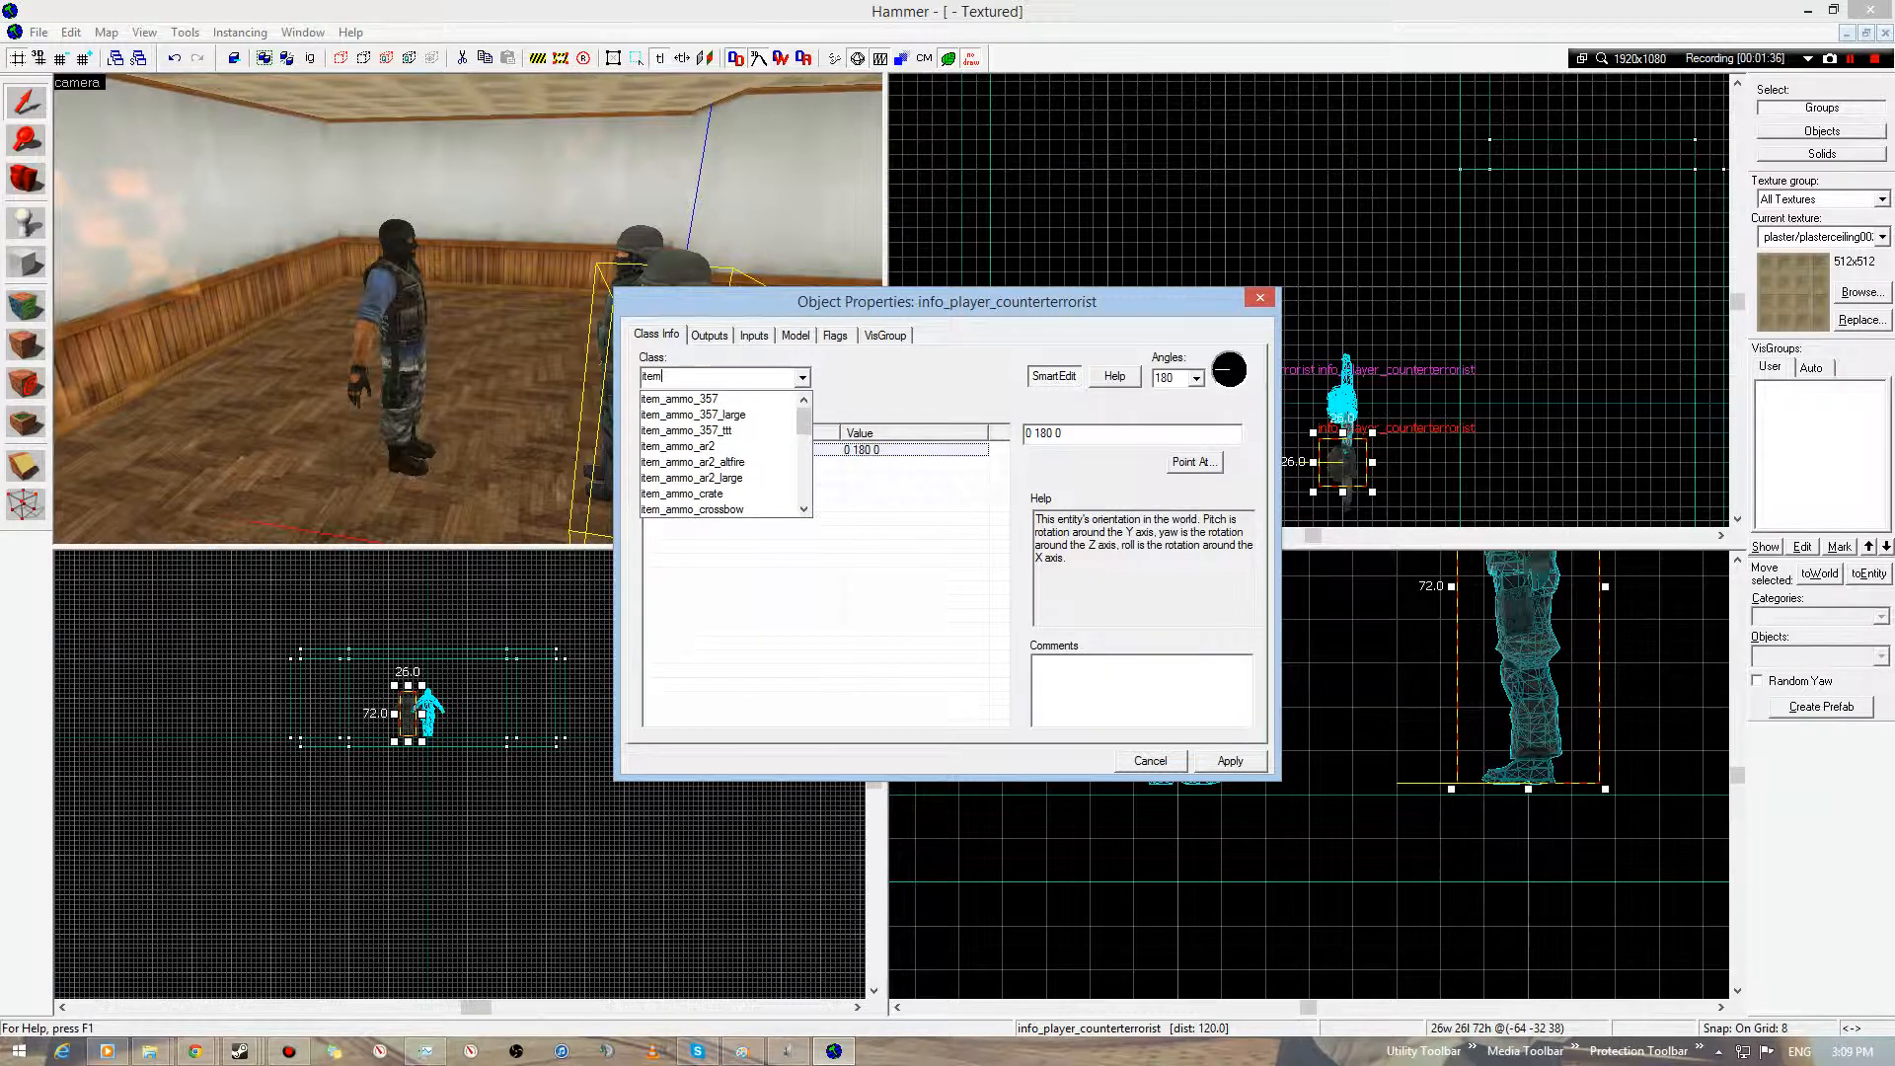
pyautogui.scroll(-1, 718, 462)
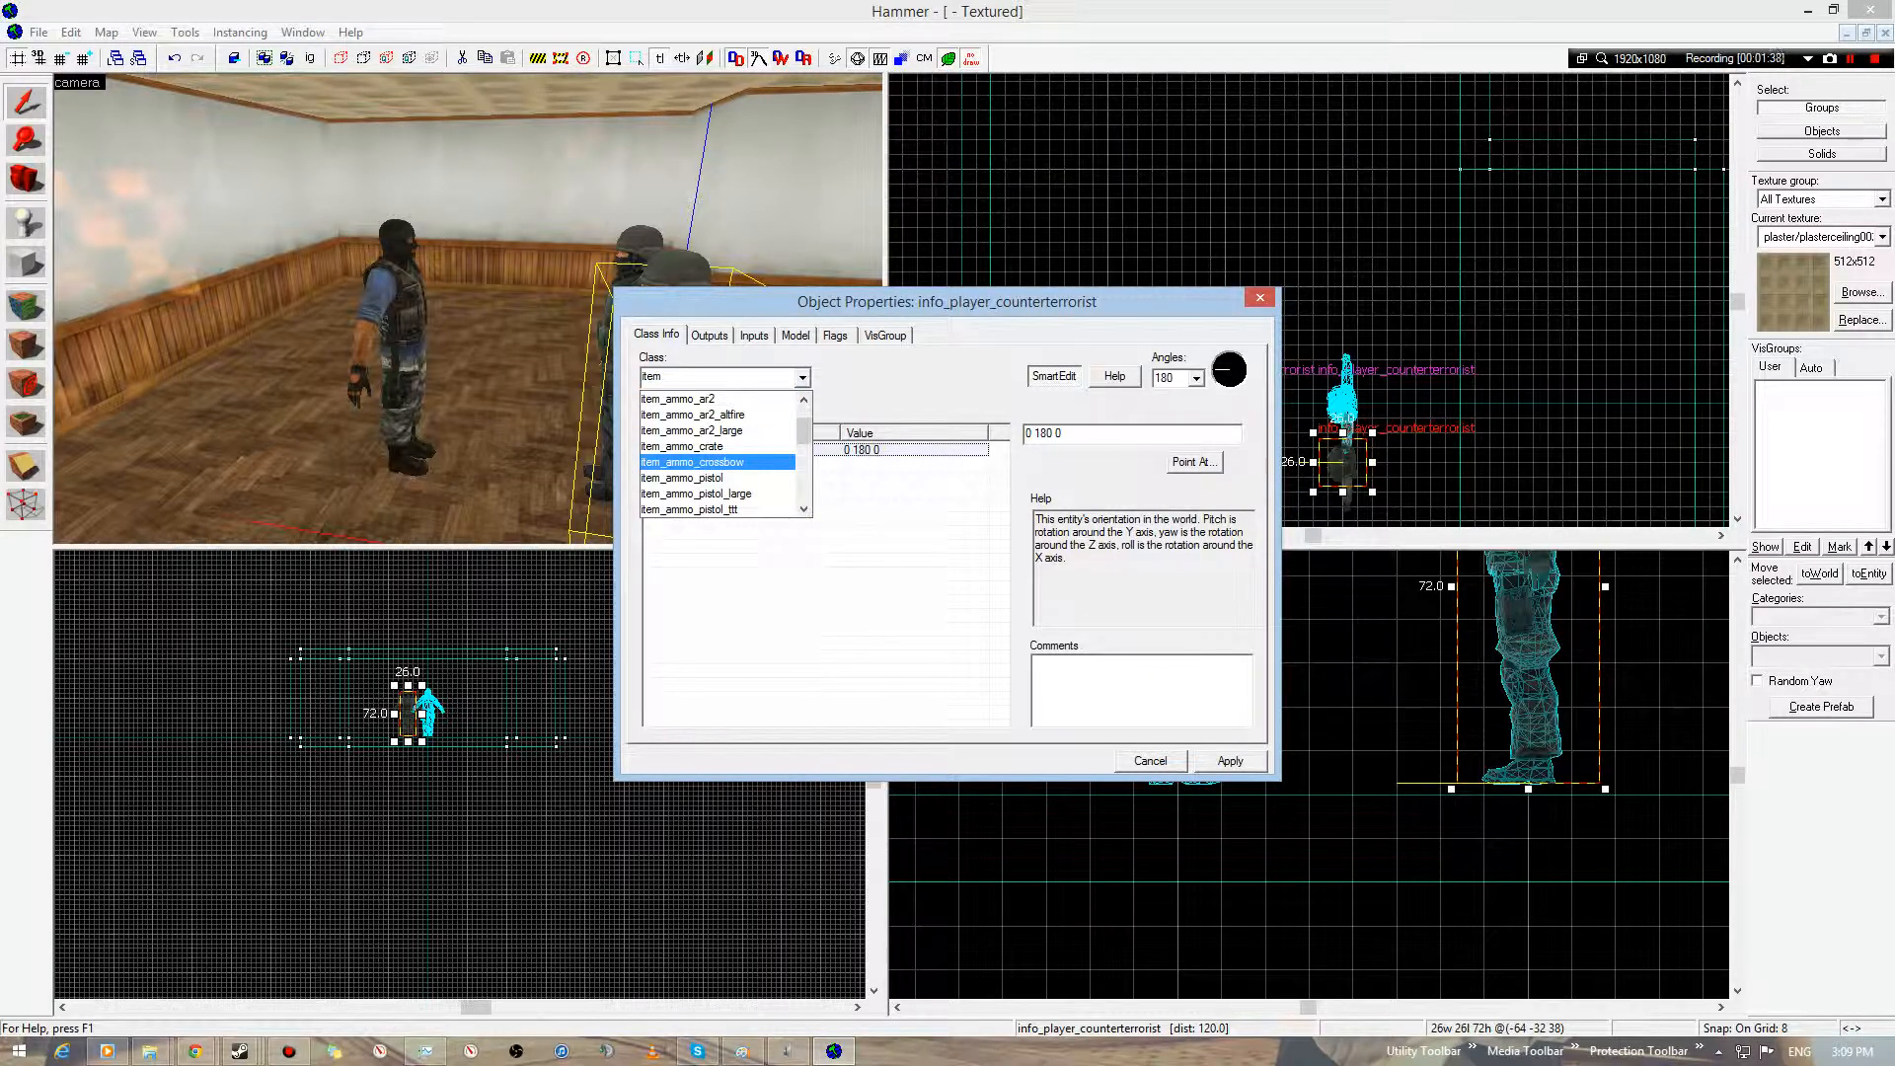
pyautogui.scroll(-2, 718, 474)
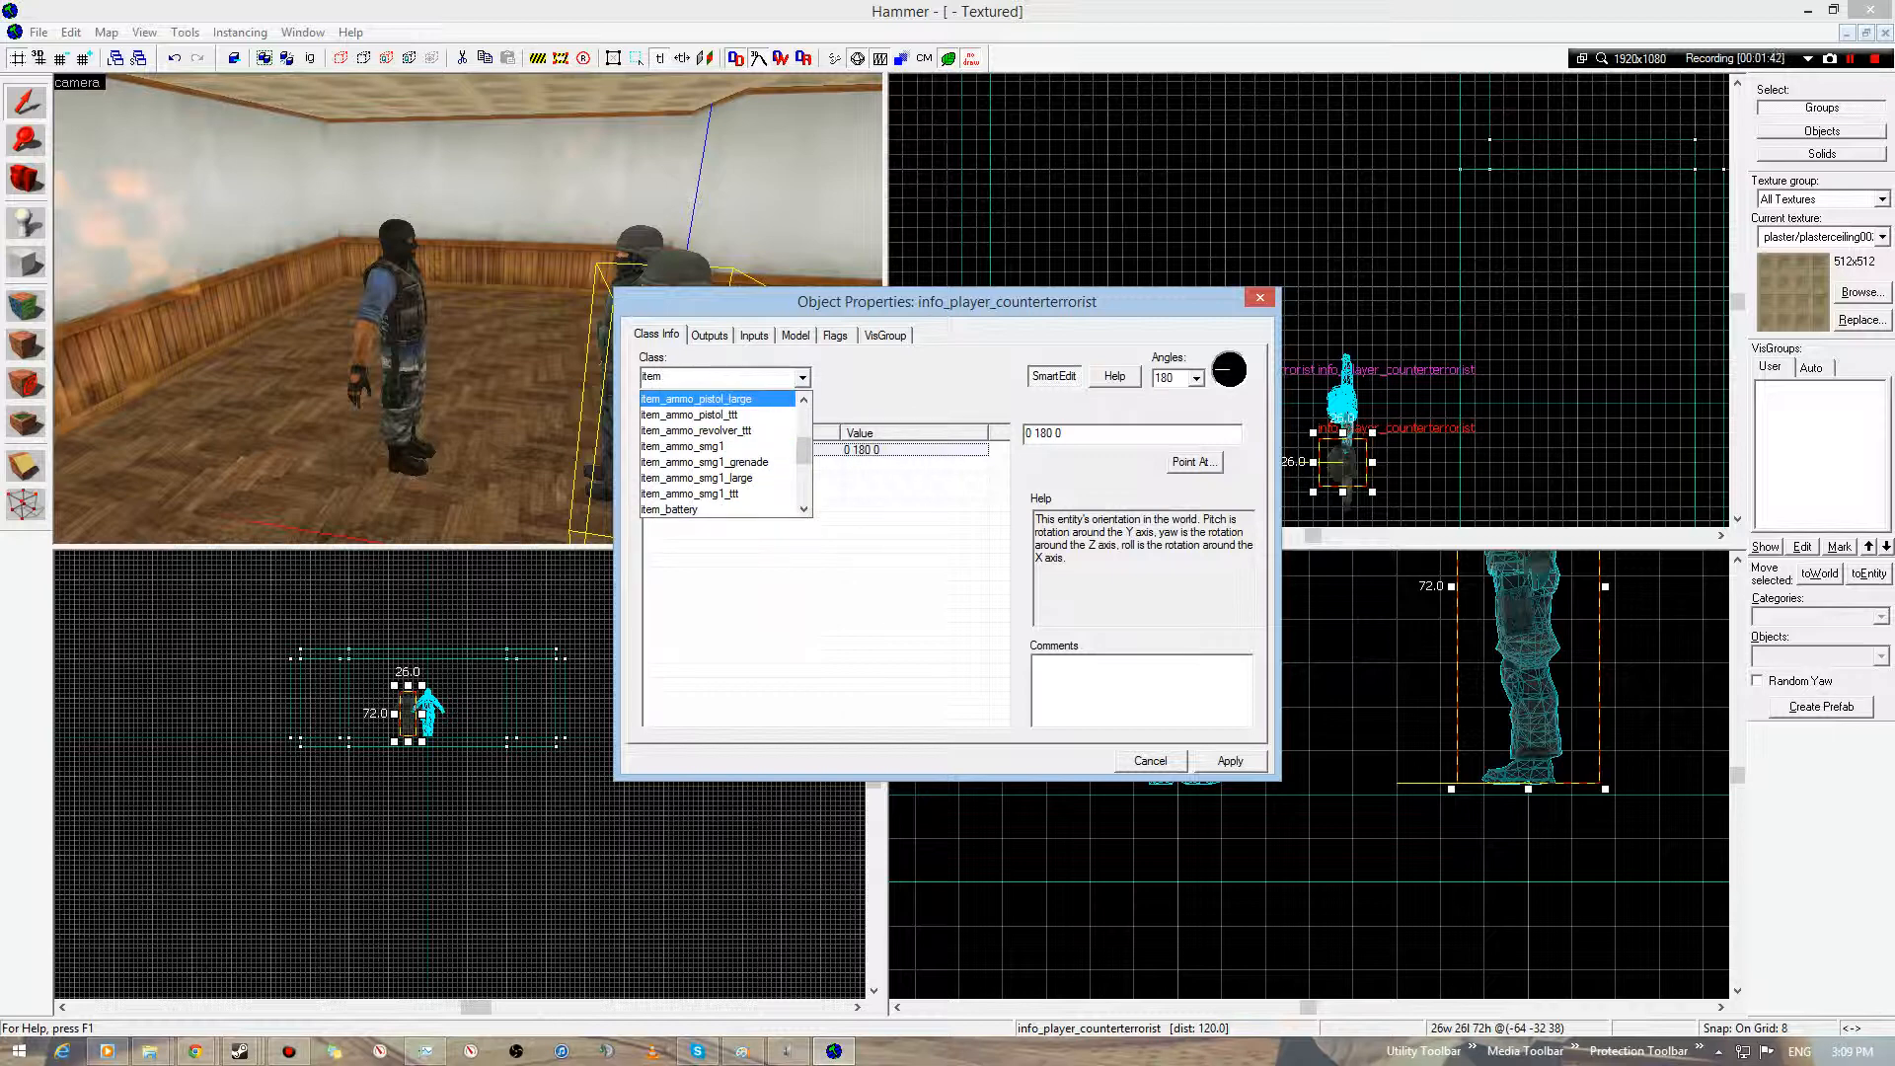
# - Change the copied counter-terrorist spawn's class to weapon_crossbow, apply it and close the object properties
pyautogui.click(803, 377)
pyautogui.write('weapon')
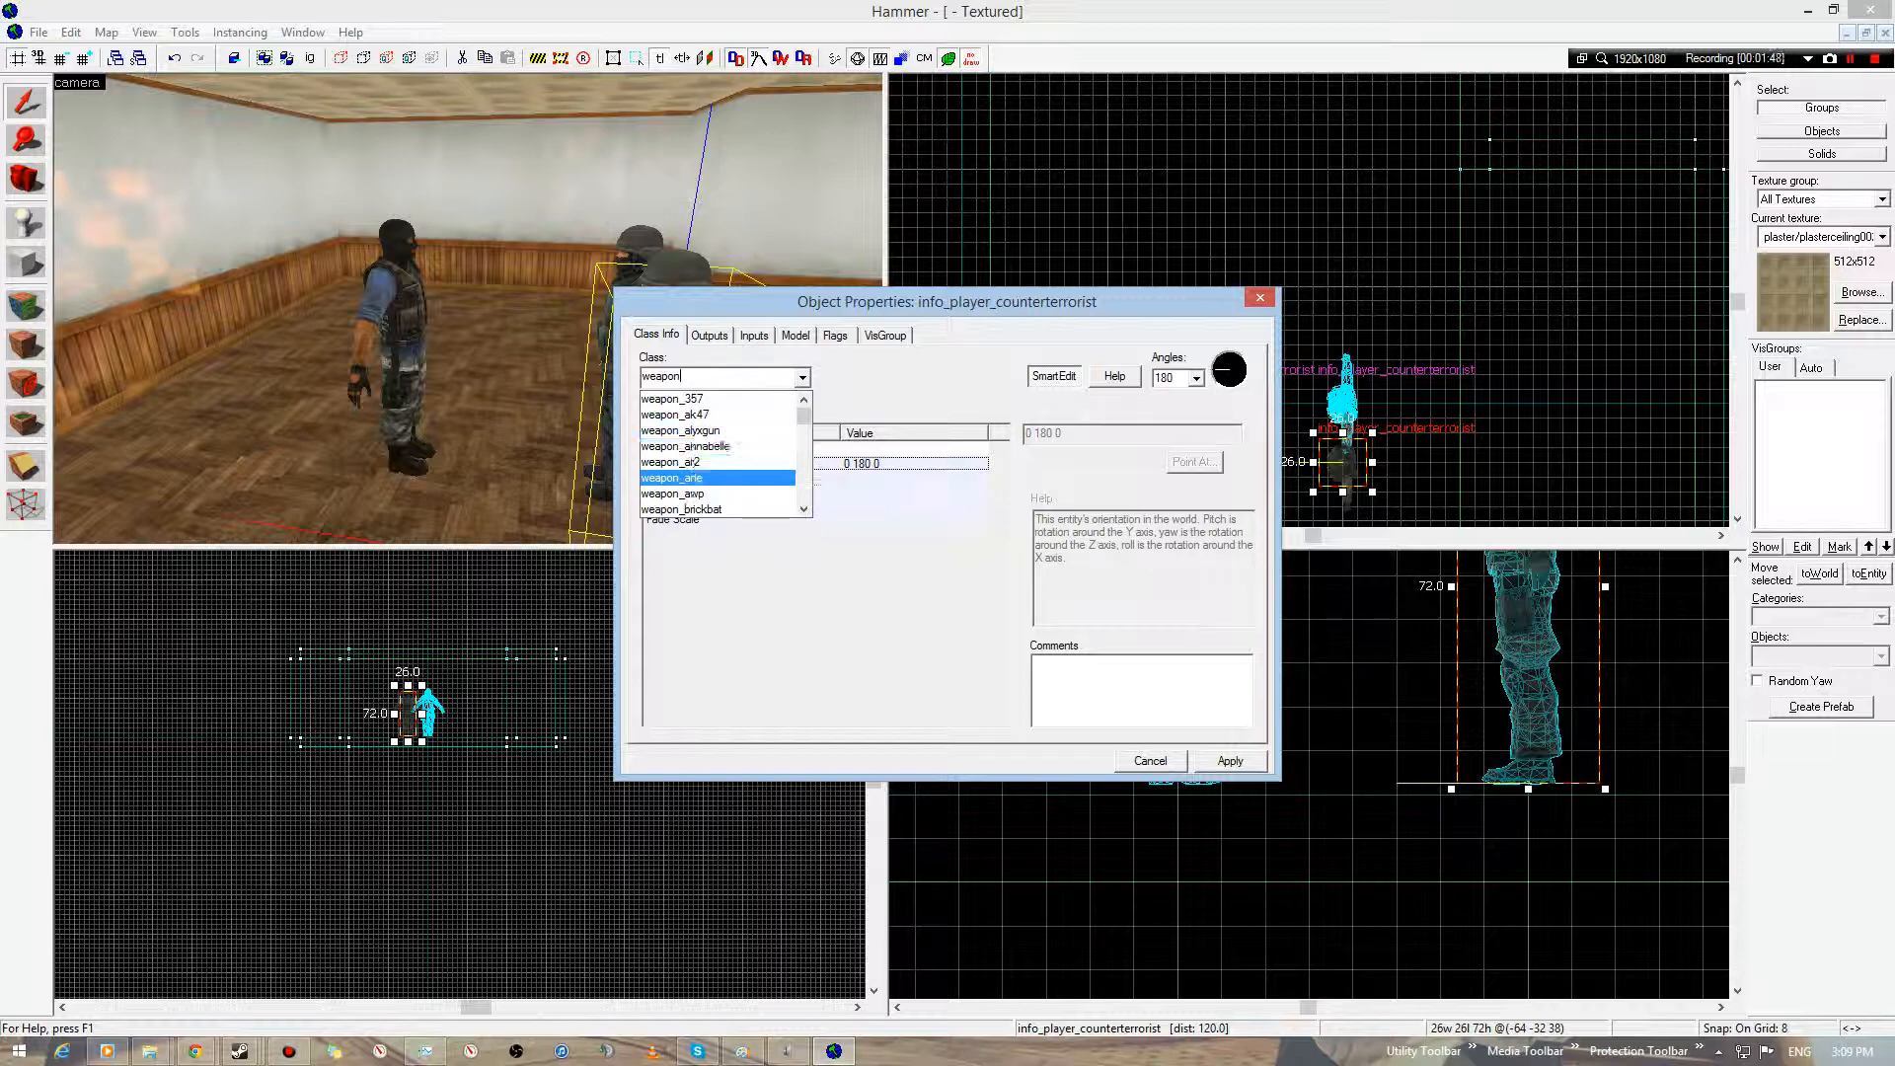
pyautogui.scroll(-1, 696, 476)
pyautogui.scroll(-1, 697, 462)
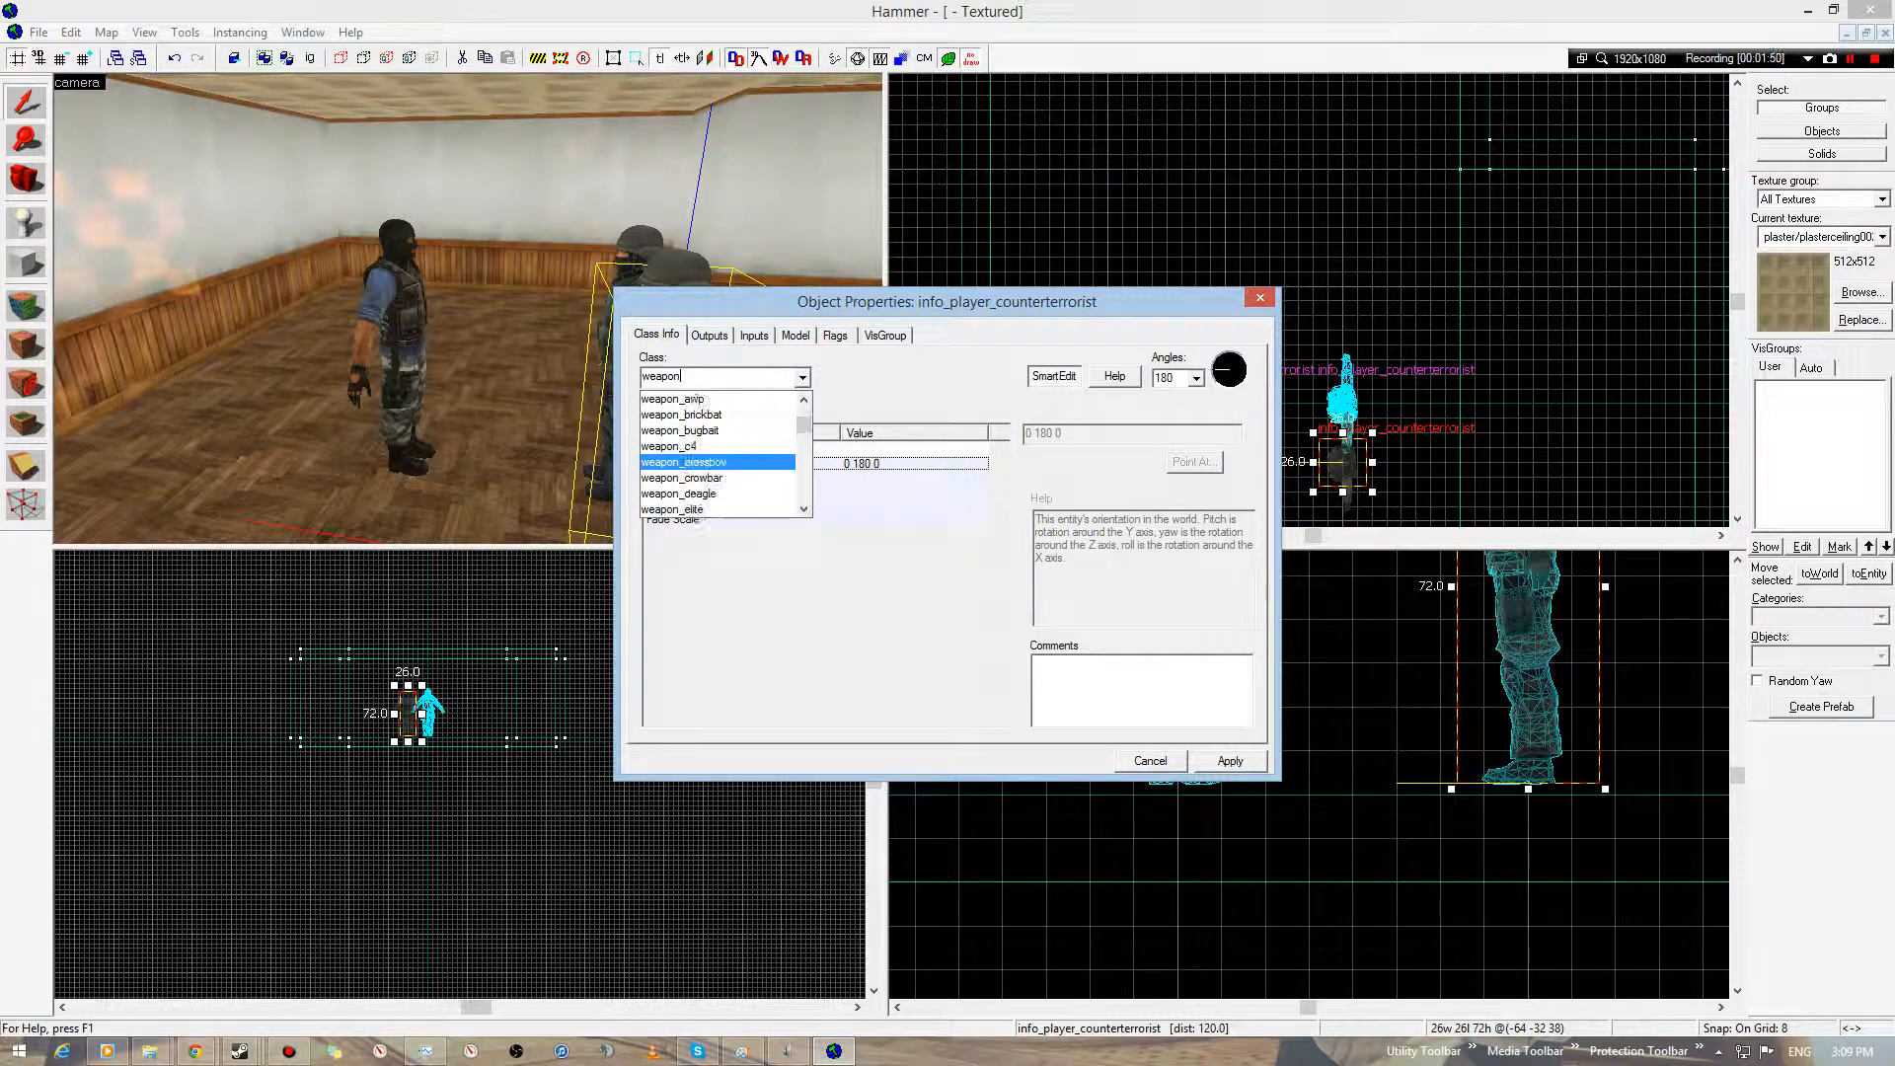
pyautogui.click(697, 462)
pyautogui.click(1229, 761)
pyautogui.click(1260, 298)
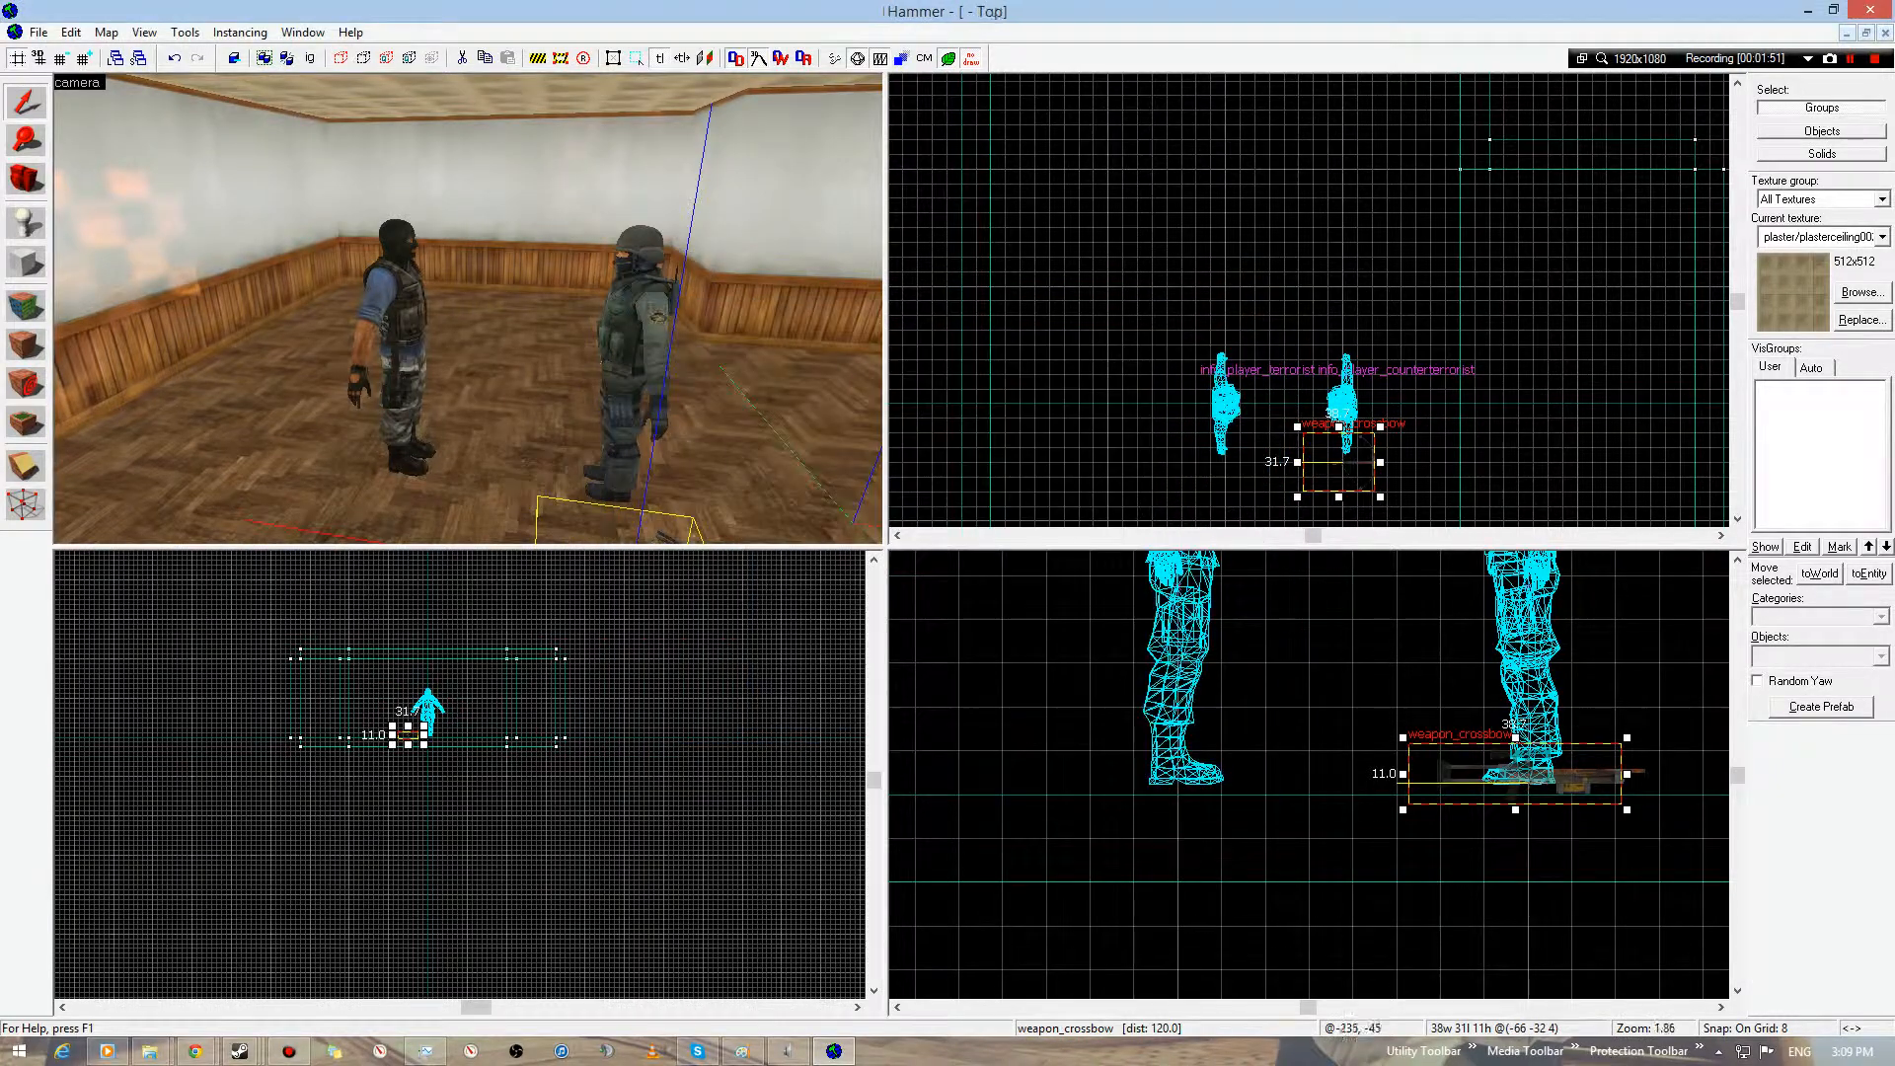
# - Raise the crossbow about 6 units in the side view so its model clears the floor
pyautogui.press('z')
pyautogui.press('w')
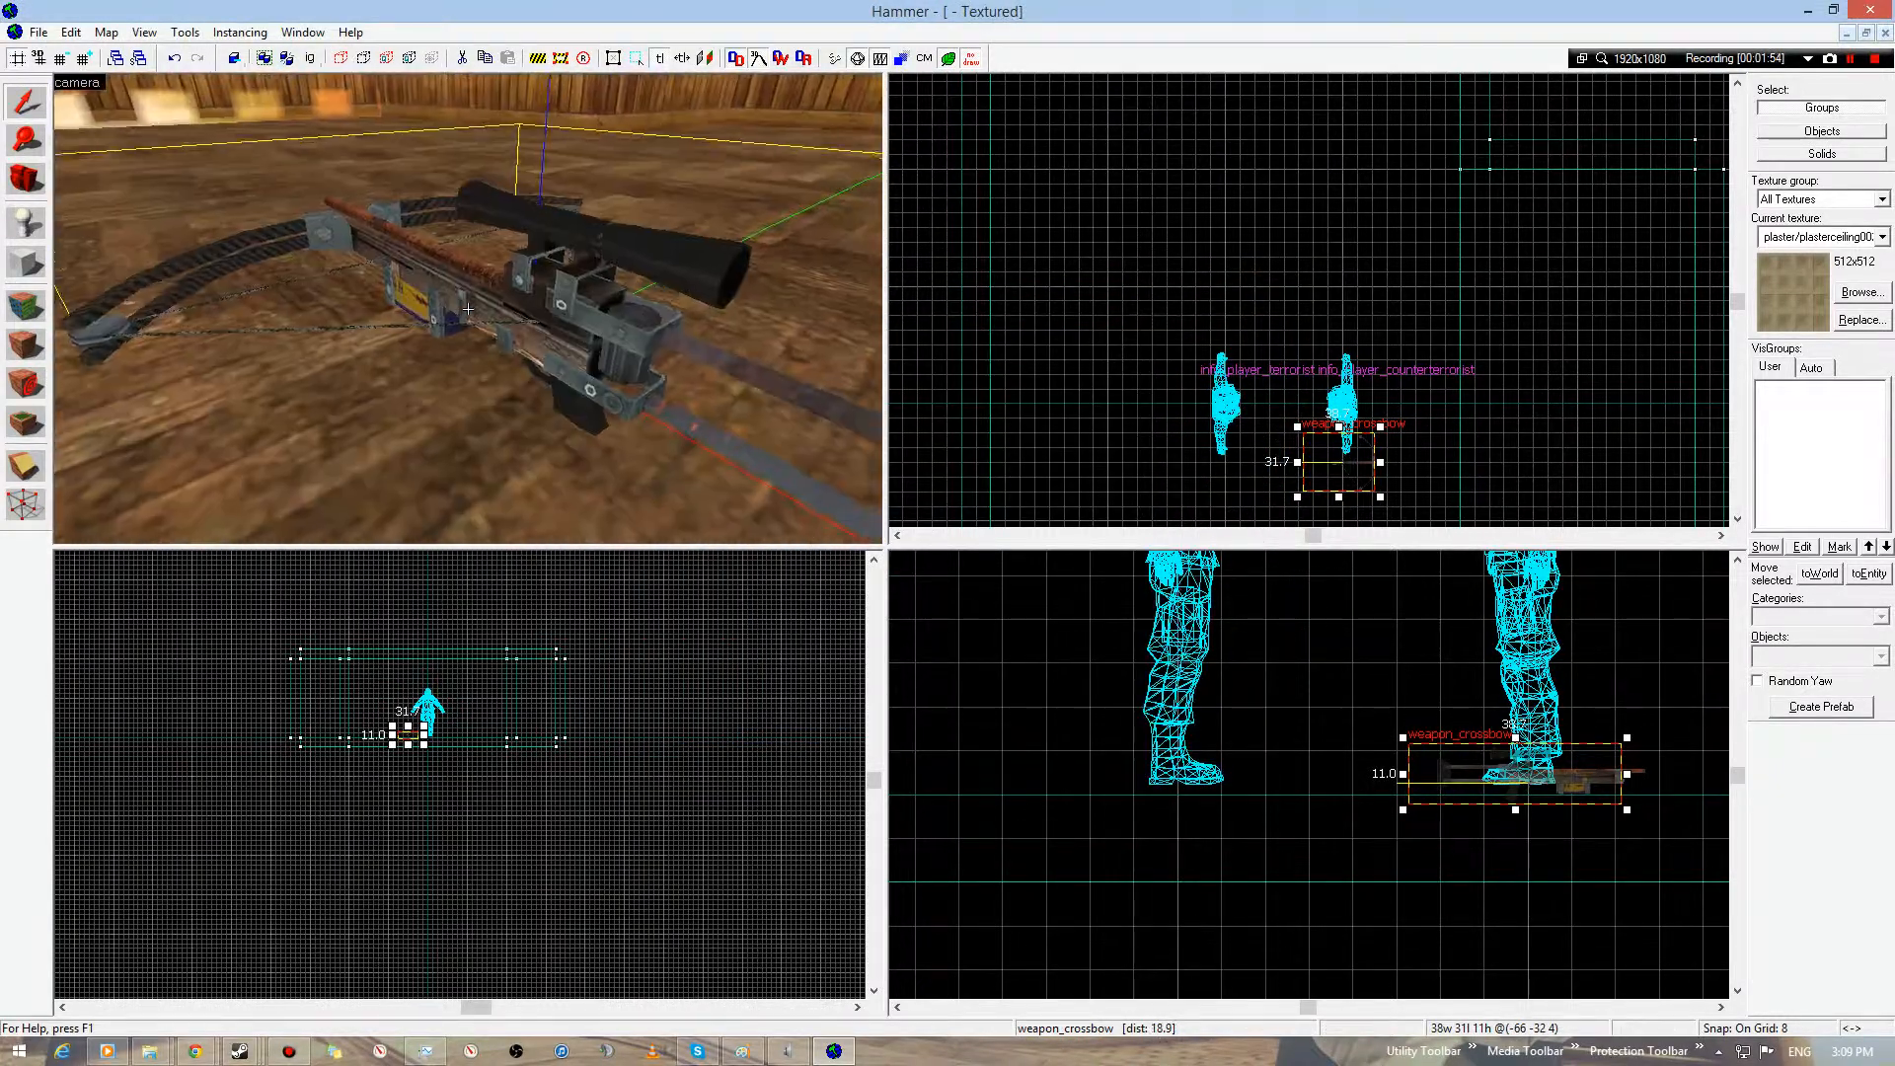
pyautogui.press('a')
pyautogui.press('z')
pyautogui.moveTo(1499, 781); pyautogui.dragTo(1257, 743, button='middle')
pyautogui.scroll(4, 1257, 743)
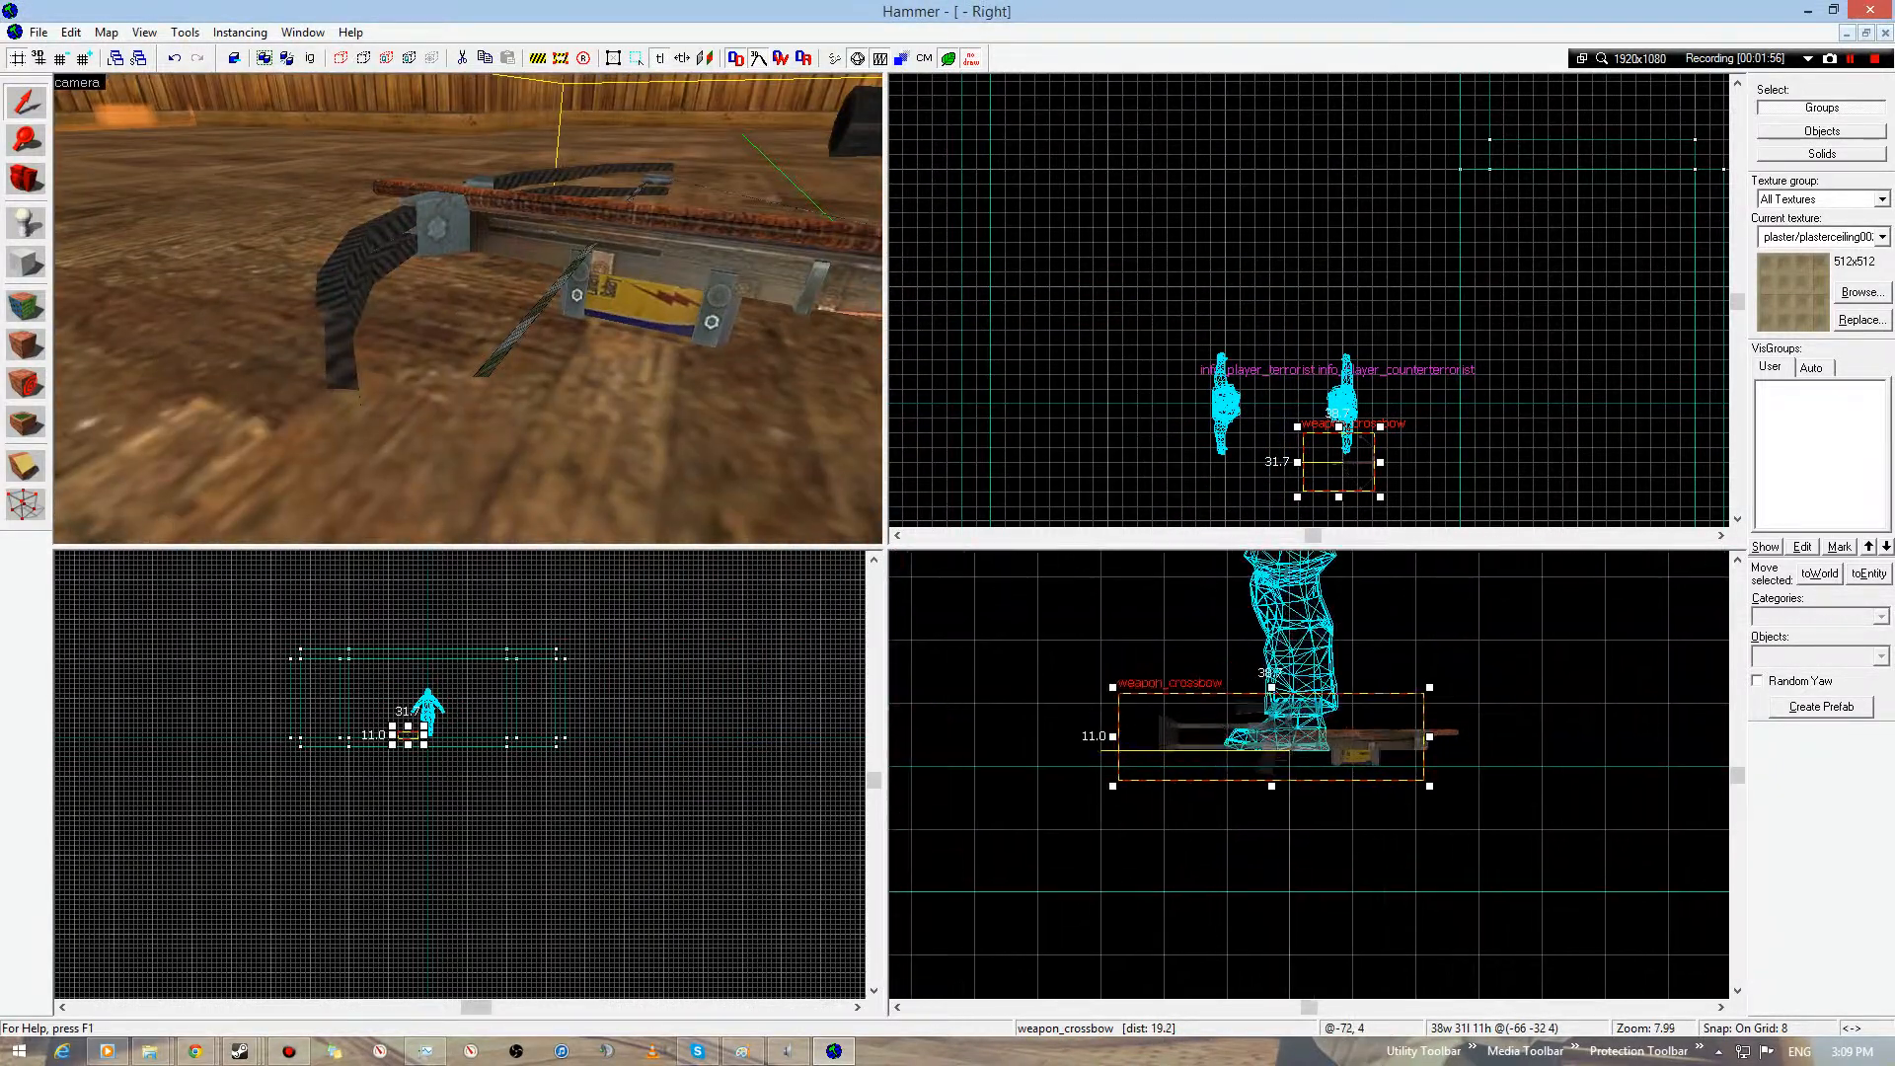
pyautogui.moveTo(1257, 743); pyautogui.dragTo(1258, 679)
# - Move the crossbow across the top view into the room's corner at negative X and positive Y, around (-226, 184)
pyautogui.press('z')
pyautogui.press('s')
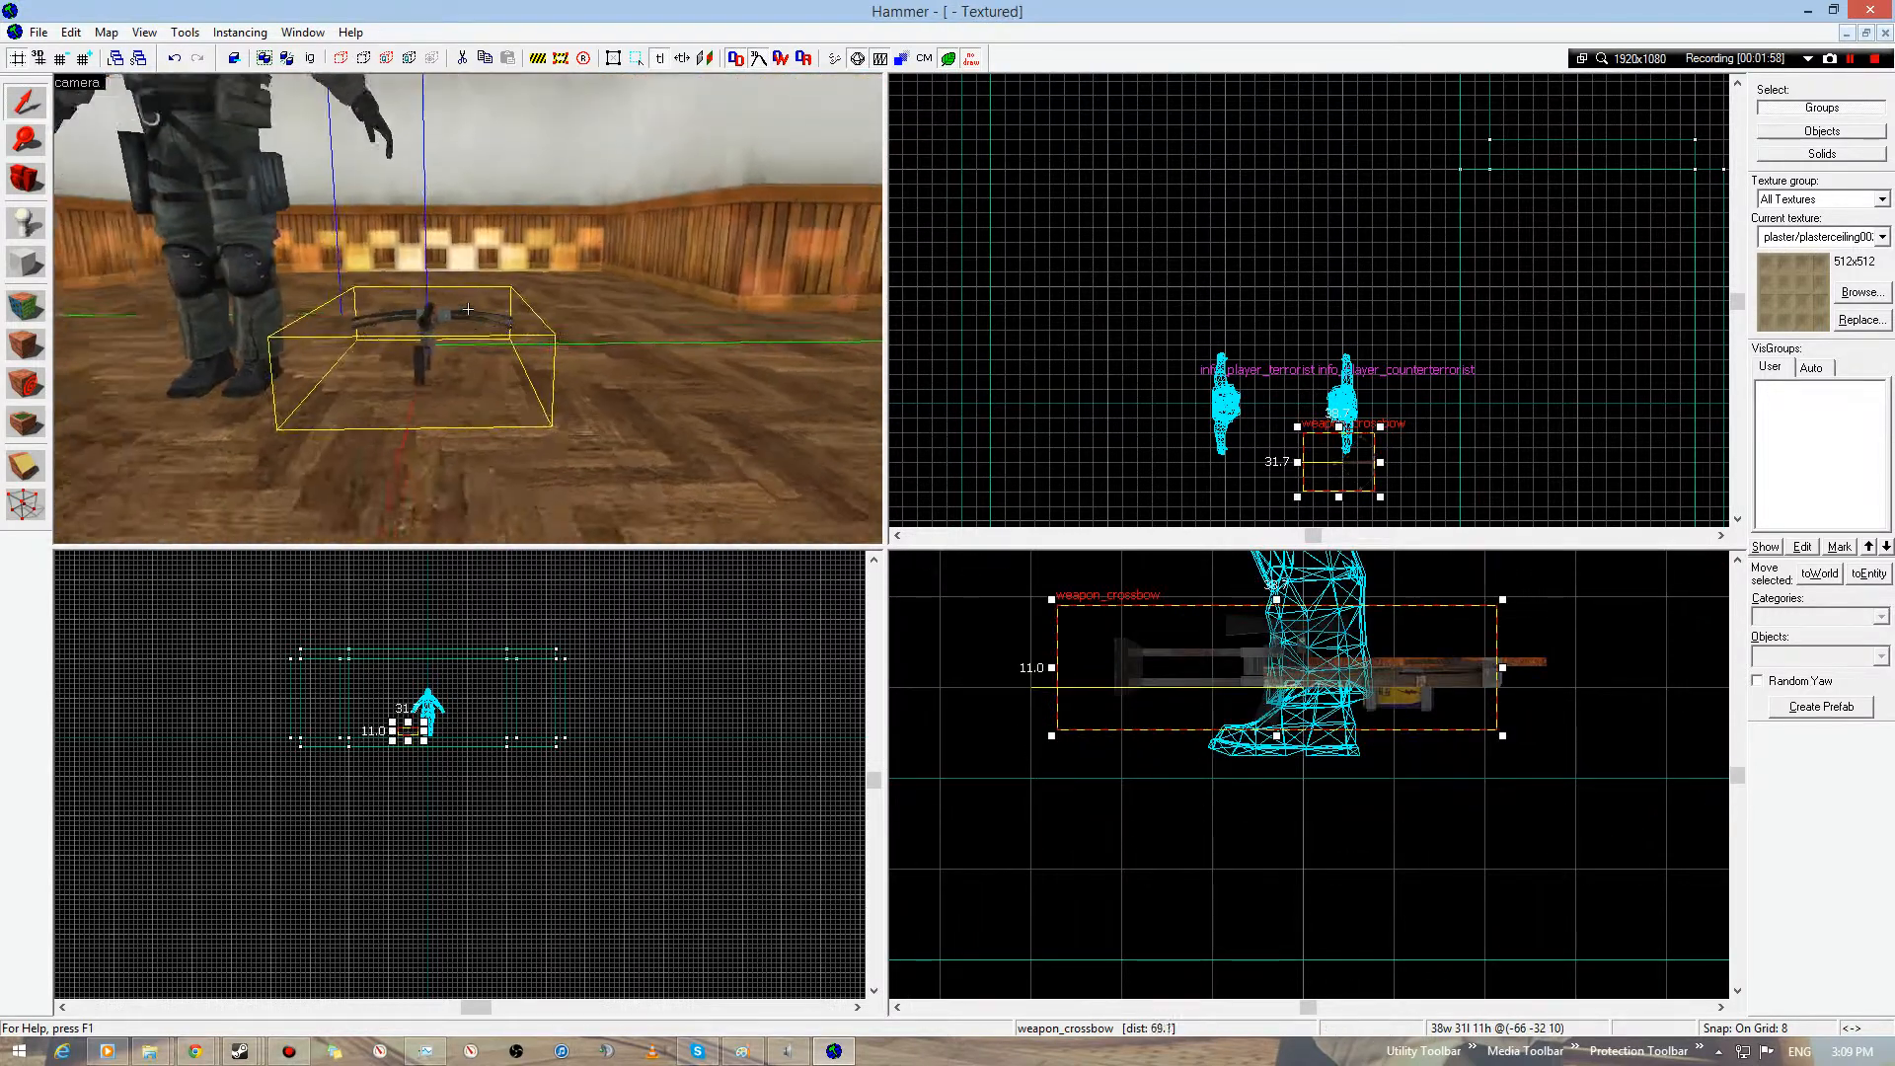
pyautogui.press('w')
pyautogui.press('s')
pyautogui.press('z')
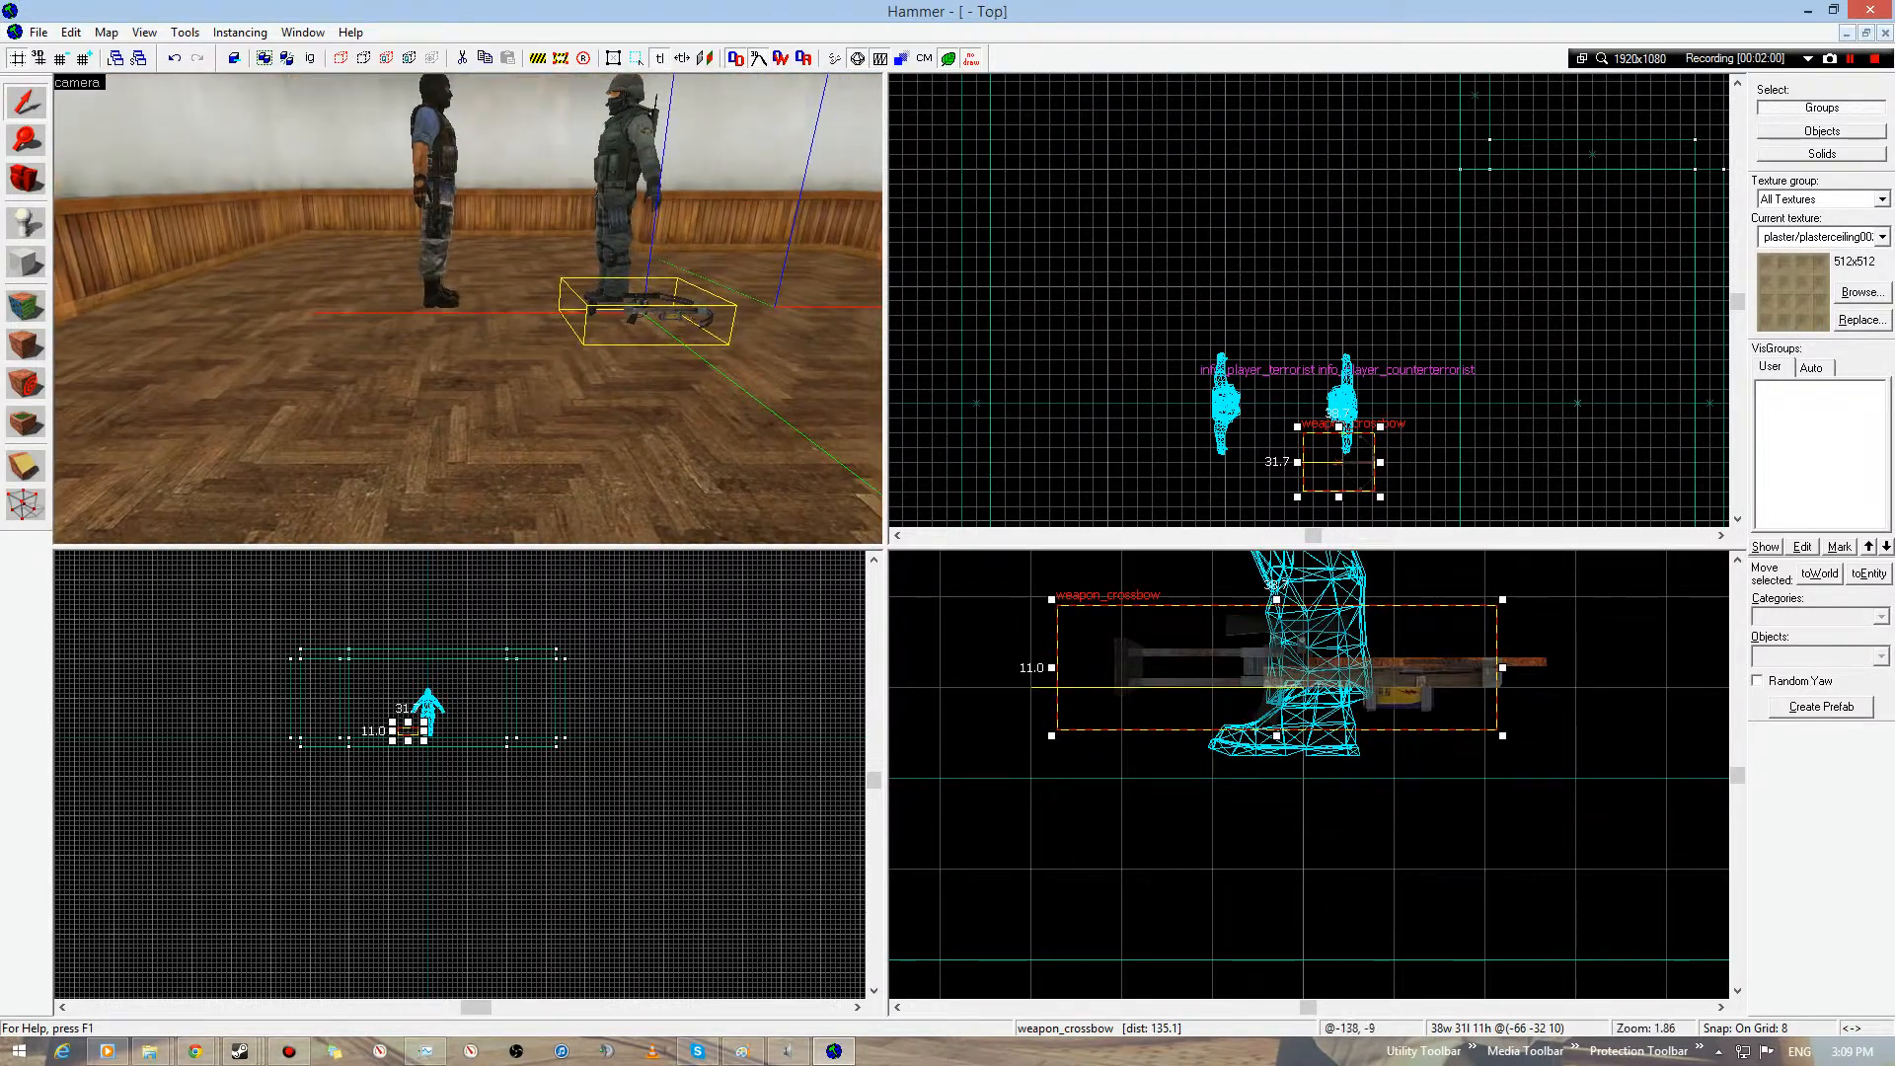
pyautogui.scroll(-3, 1332, 457)
pyautogui.scroll(-1, 1337, 460)
pyautogui.moveTo(1337, 460); pyautogui.dragTo(992, 180)
pyautogui.scroll(7, 1246, 312)
pyautogui.moveTo(992, 181); pyautogui.dragTo(1119, 385, button='middle')
pyautogui.moveTo(1118, 385); pyautogui.dragTo(1169, 385)
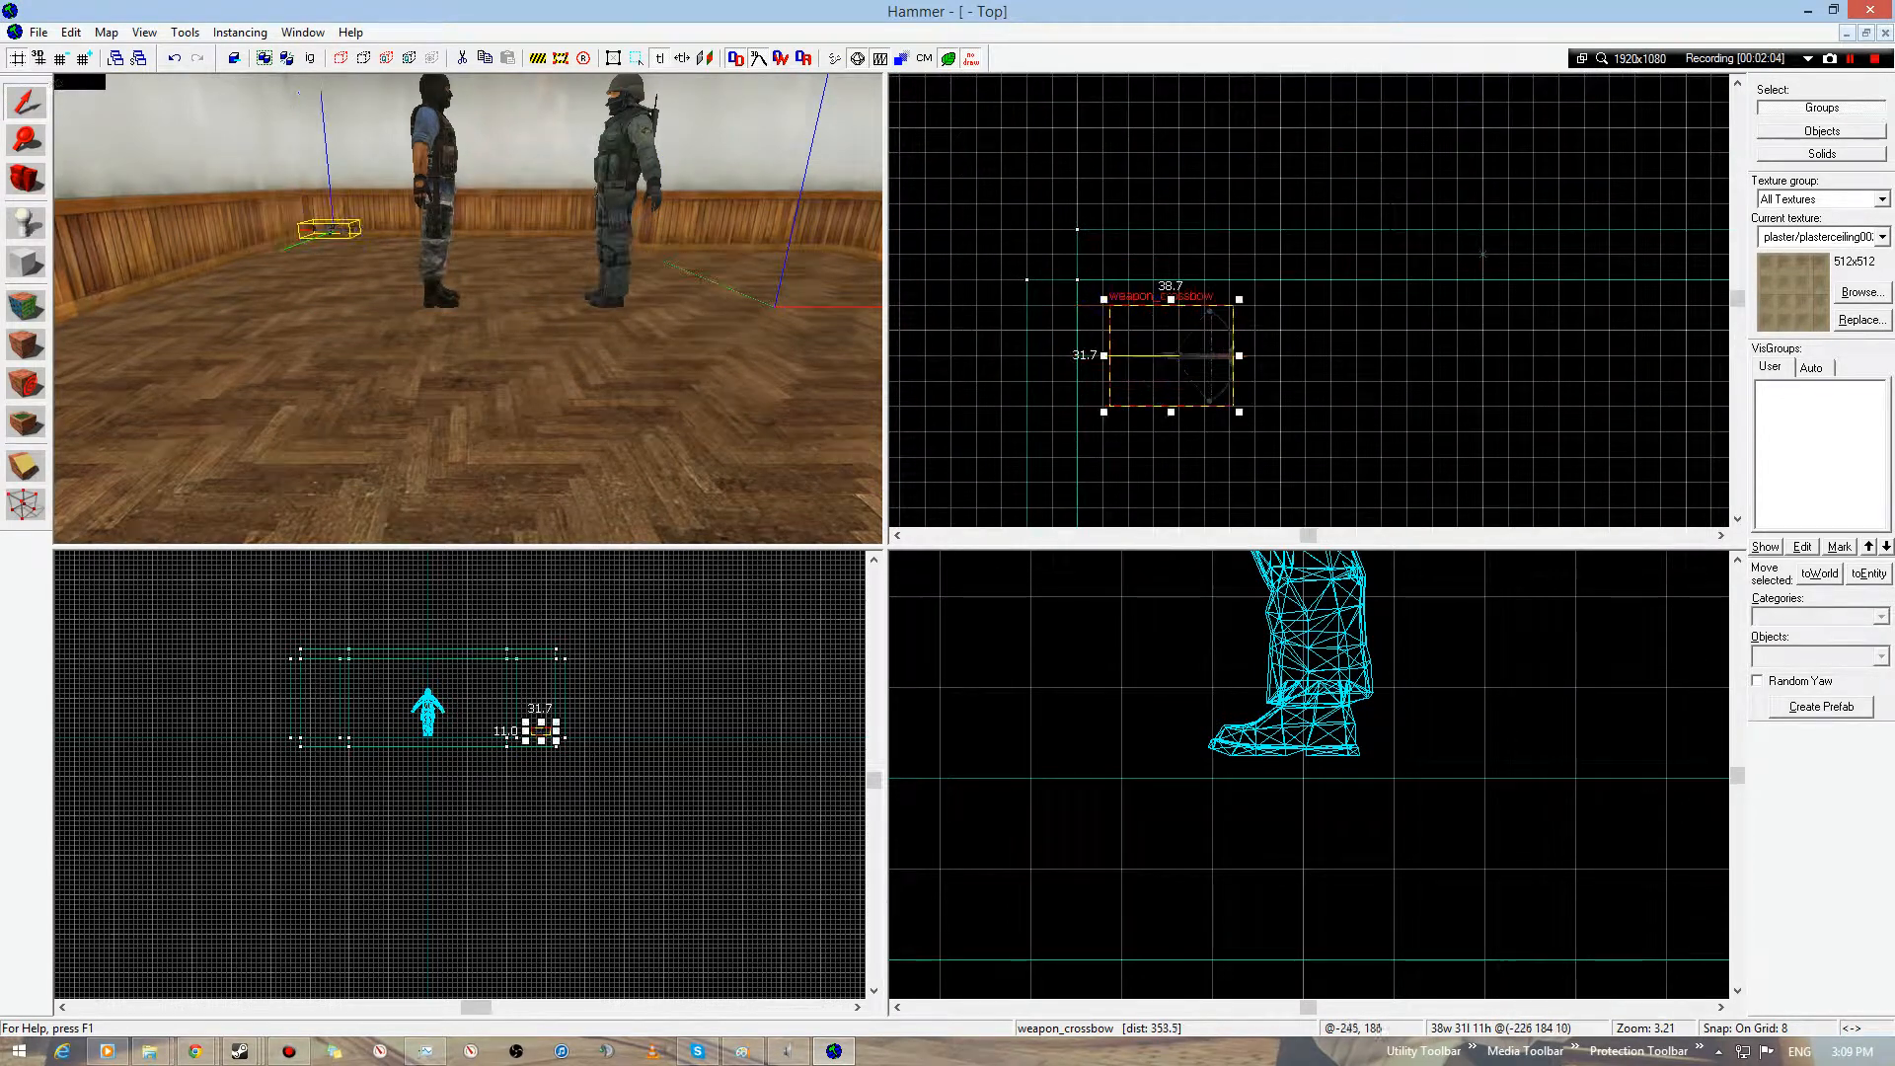
# - Copy the crossbow about 56 units along positive X and 8 units along negative Y in the top view
pyautogui.press('z')
pyautogui.press('w')
pyautogui.press('w')
pyautogui.press('a')
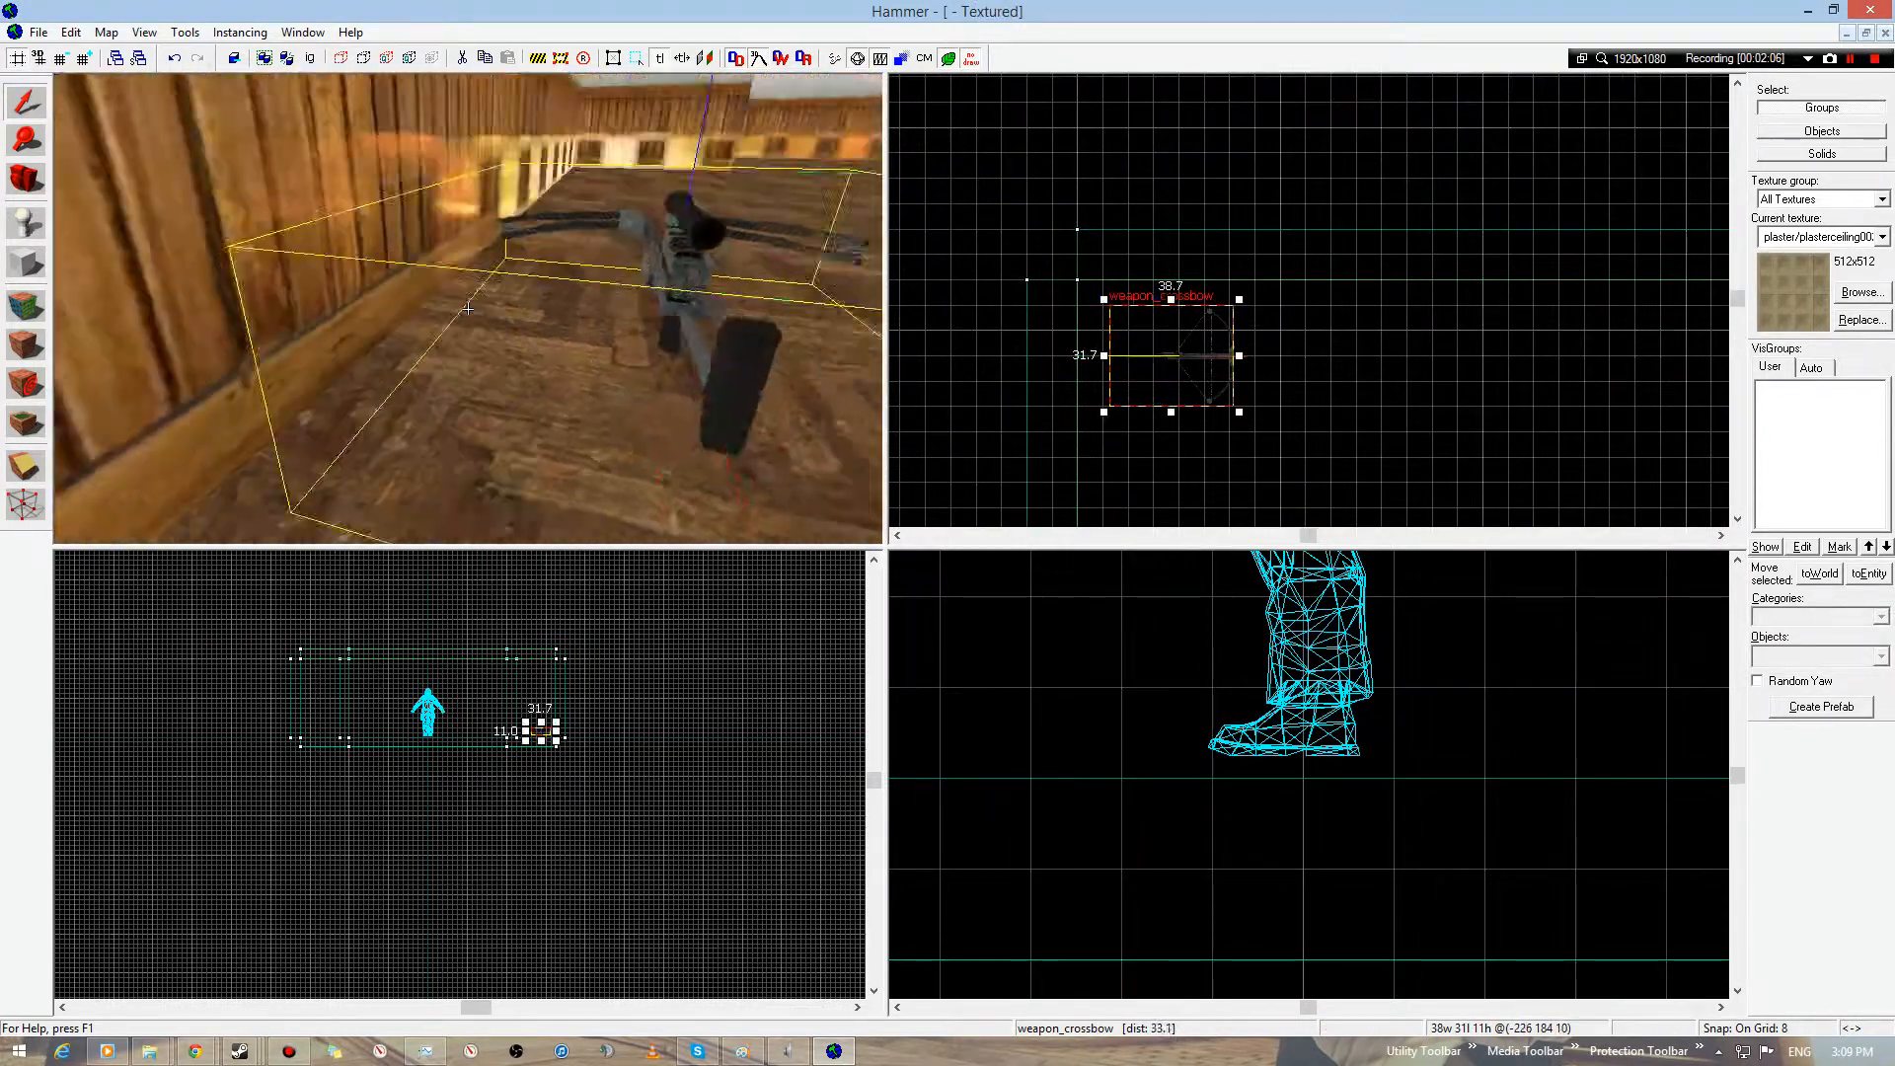
pyautogui.press('d')
pyautogui.press('s')
pyautogui.press('z')
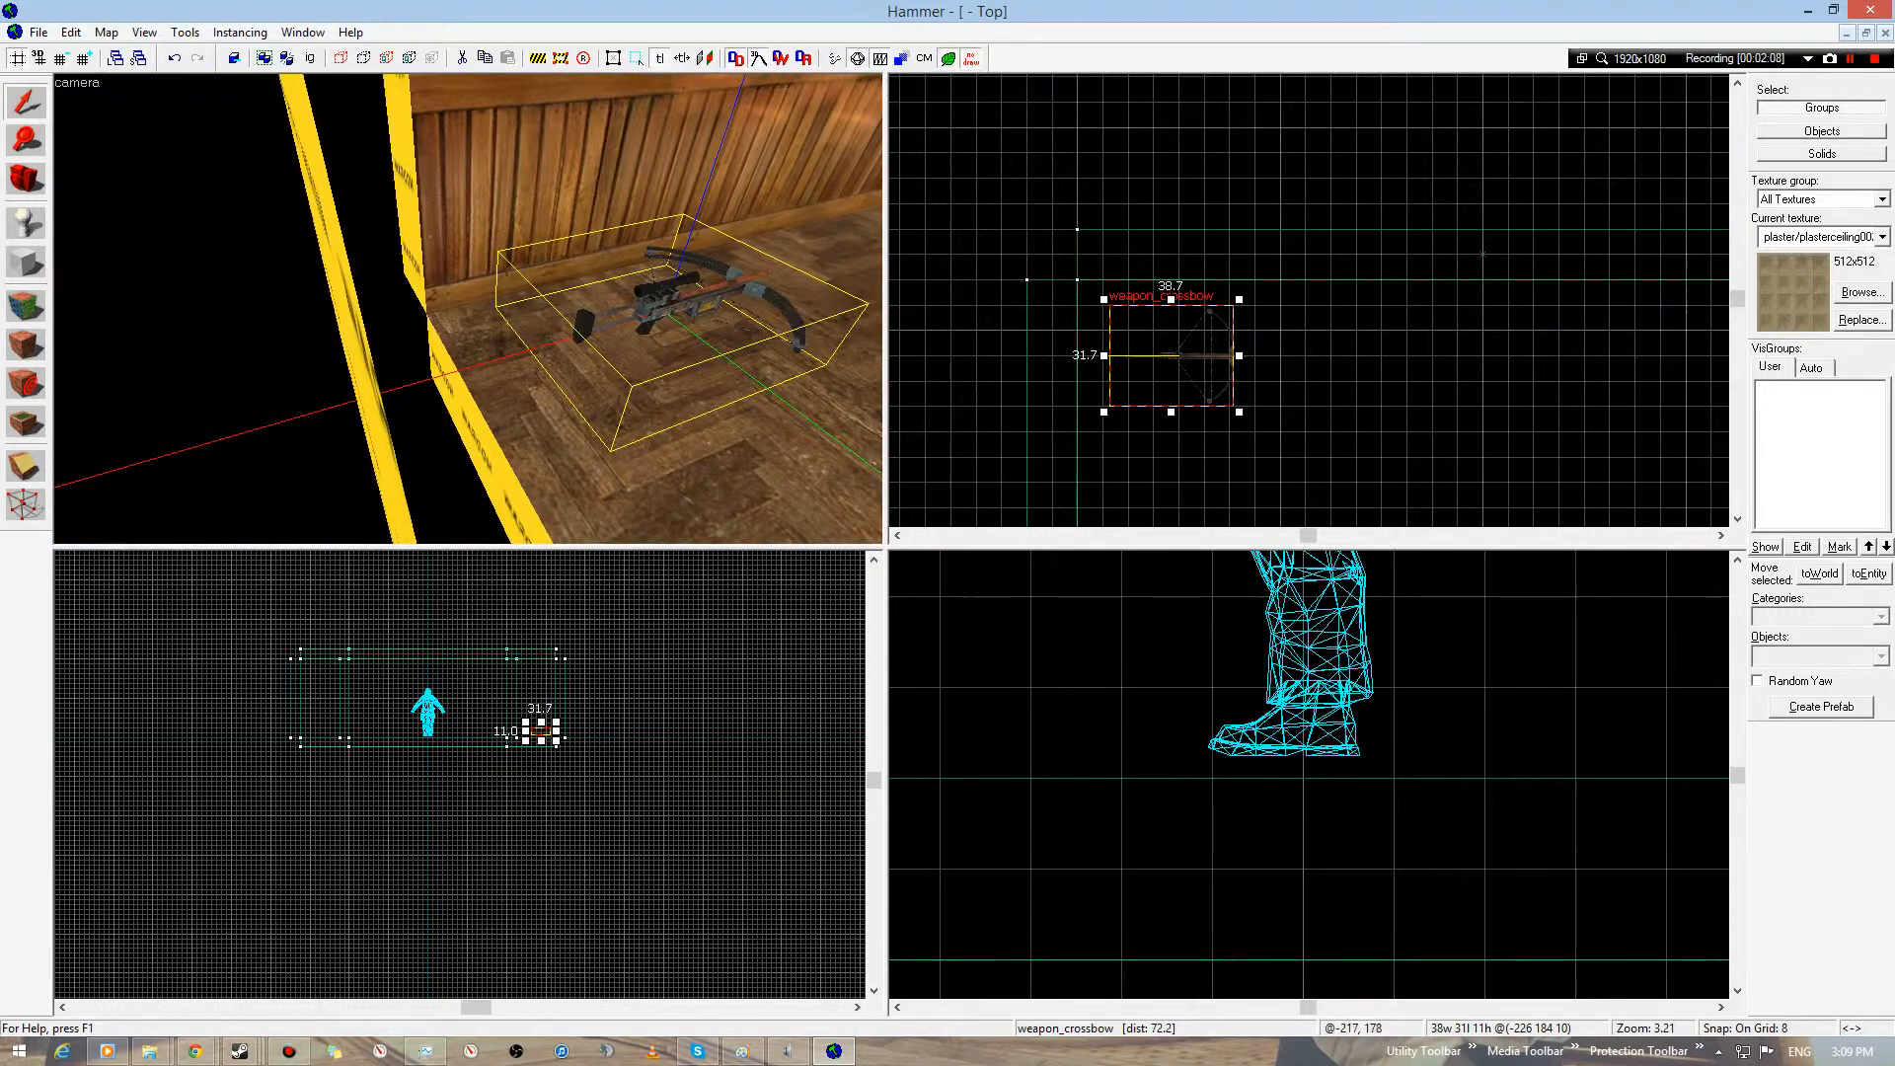
pyautogui.scroll(-3, 1026, 247)
pyautogui.scroll(2, 1207, 330)
pyautogui.keyDown('shift'); pyautogui.moveTo(1033, 263); pyautogui.dragTo(1181, 284); pyautogui.keyUp('shift')
pyautogui.press('z')
pyautogui.press('d')
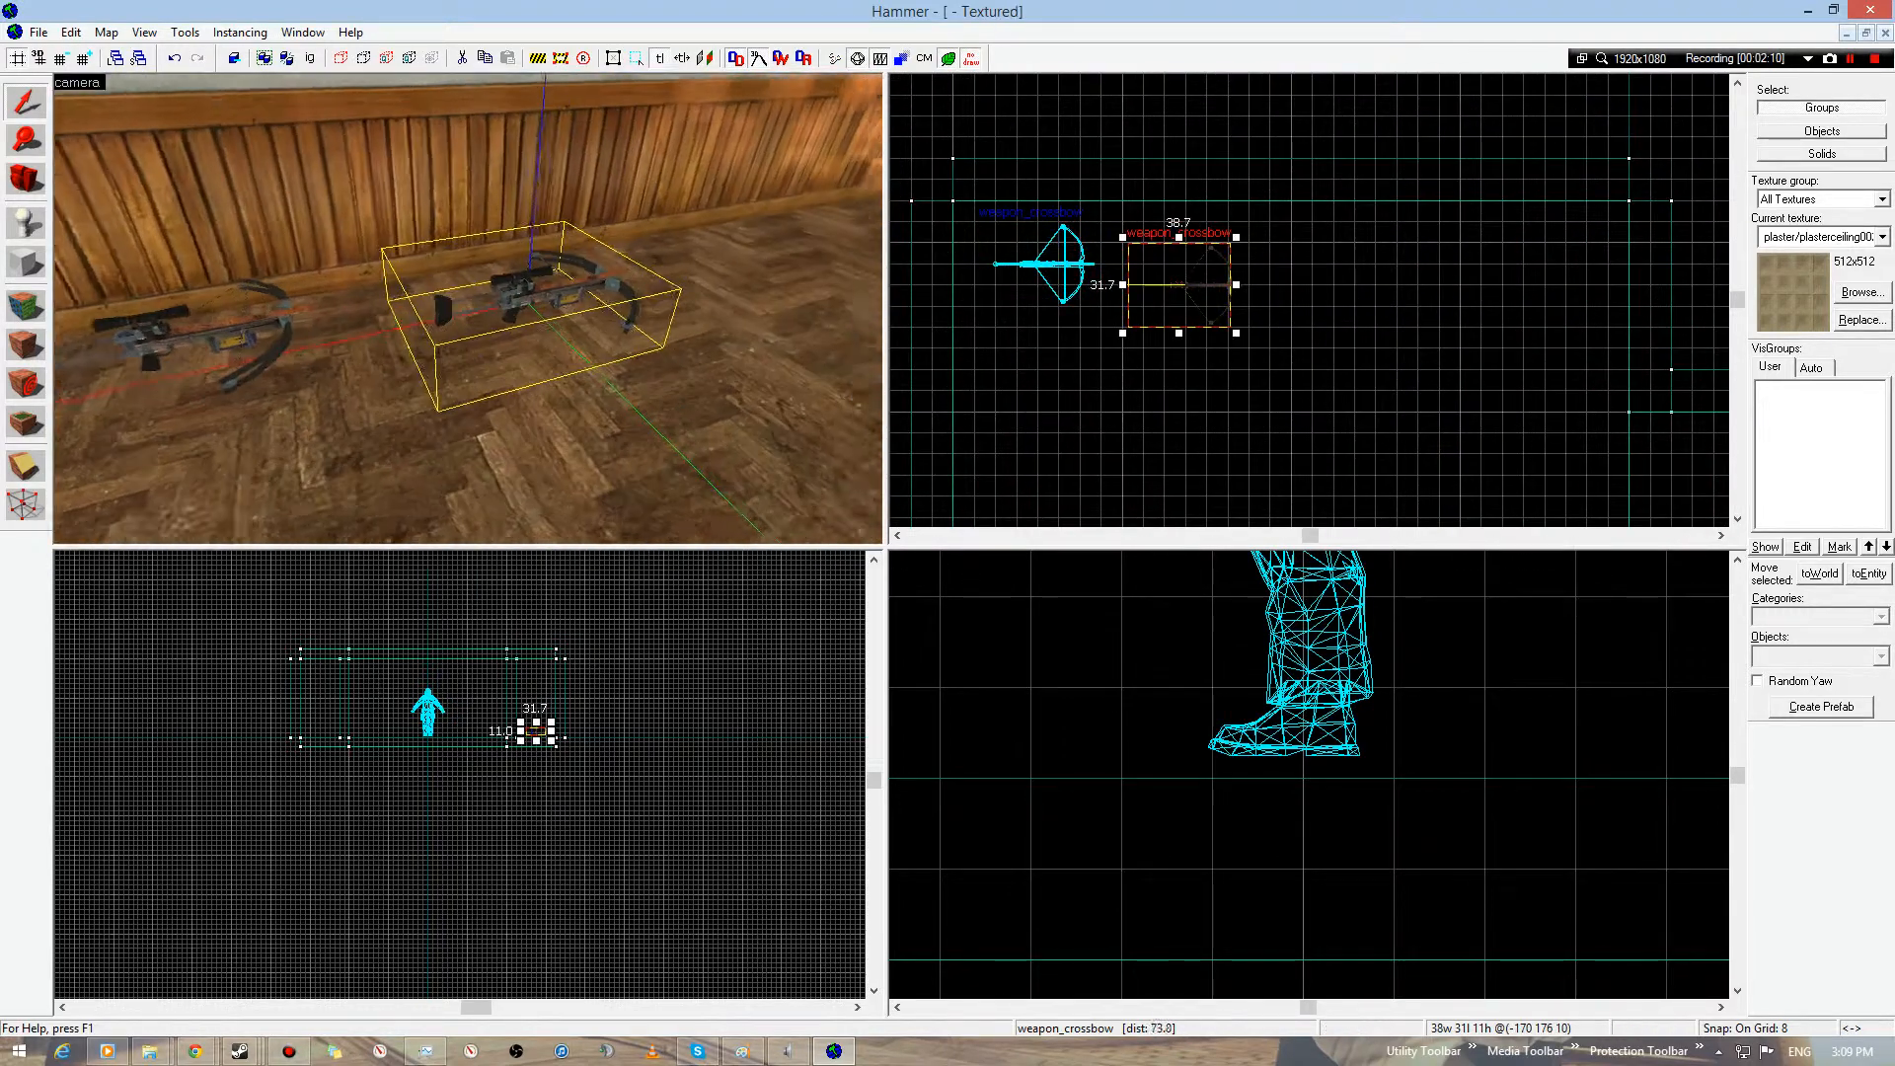
# - Change the copied crossbow's class to weapon_ar2 in its object properties and apply it
pyautogui.click(468, 309)
pyautogui.doubleClick(533, 287)
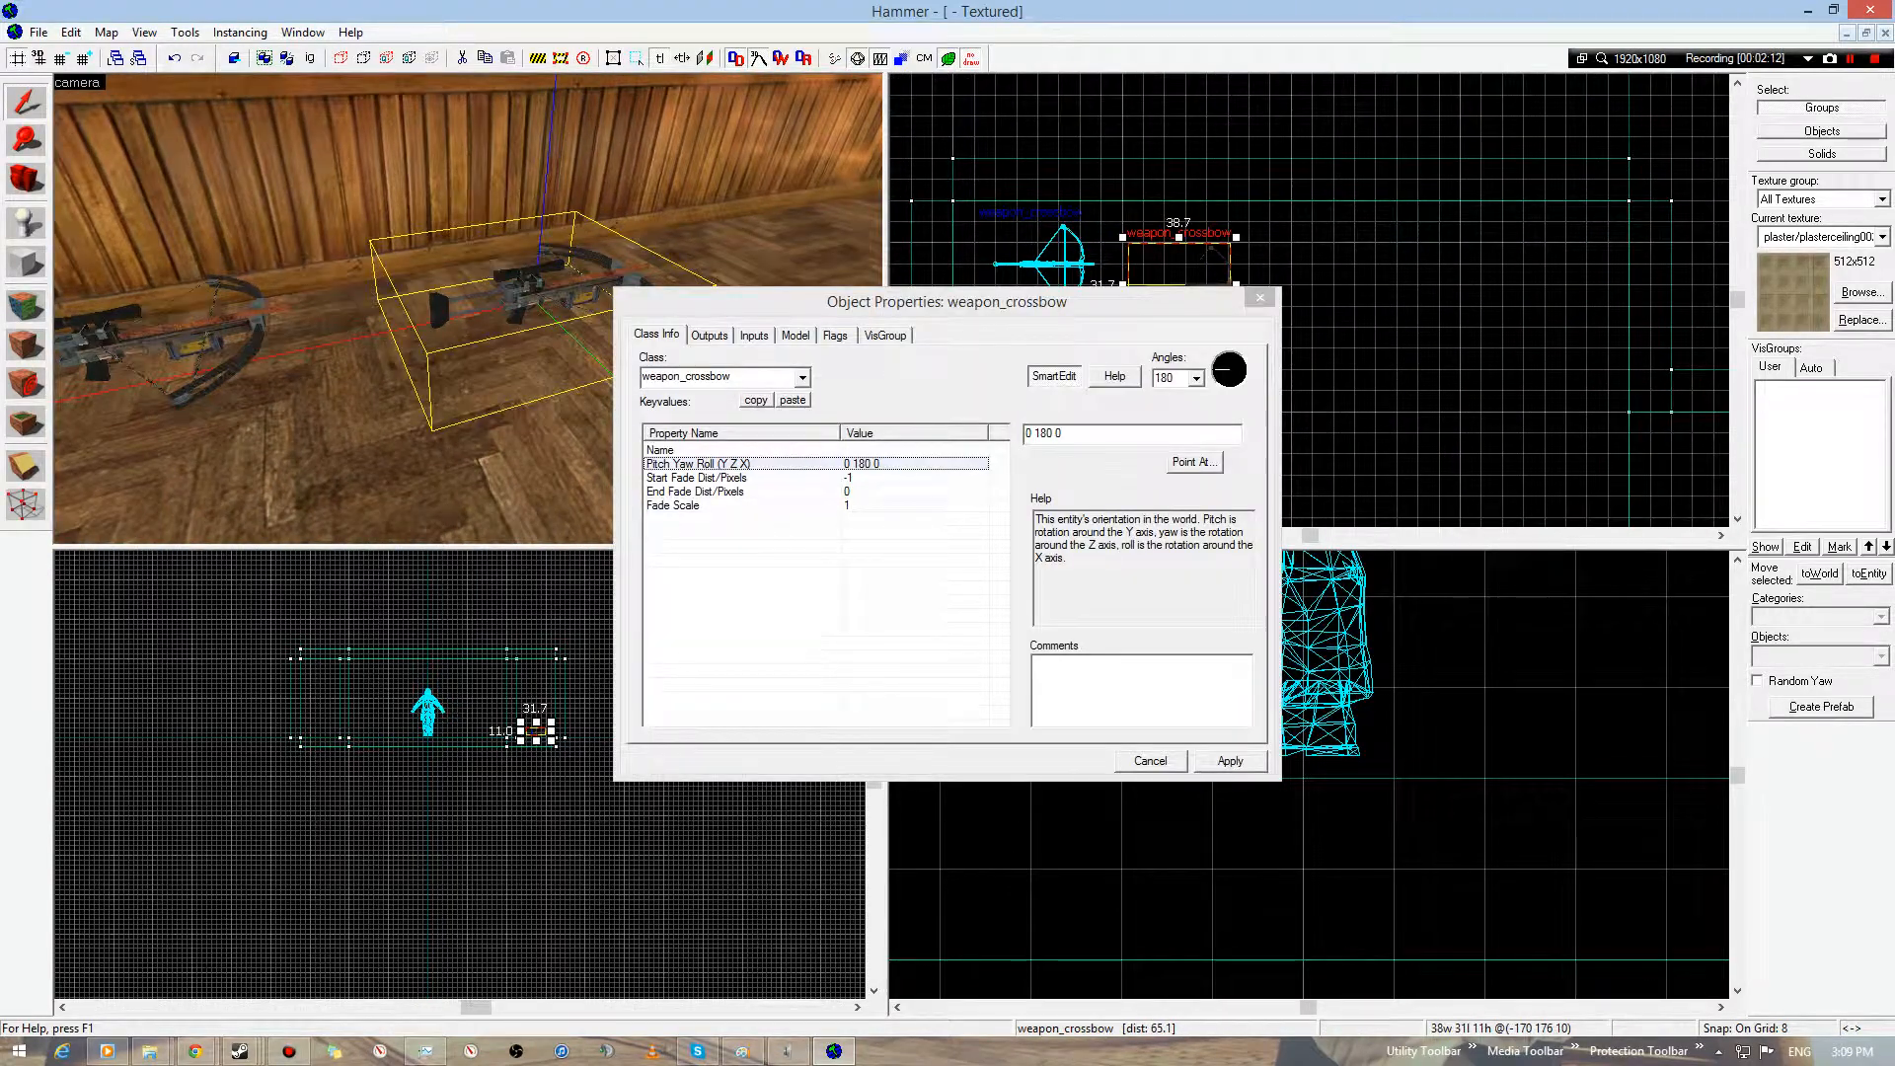
pyautogui.click(802, 377)
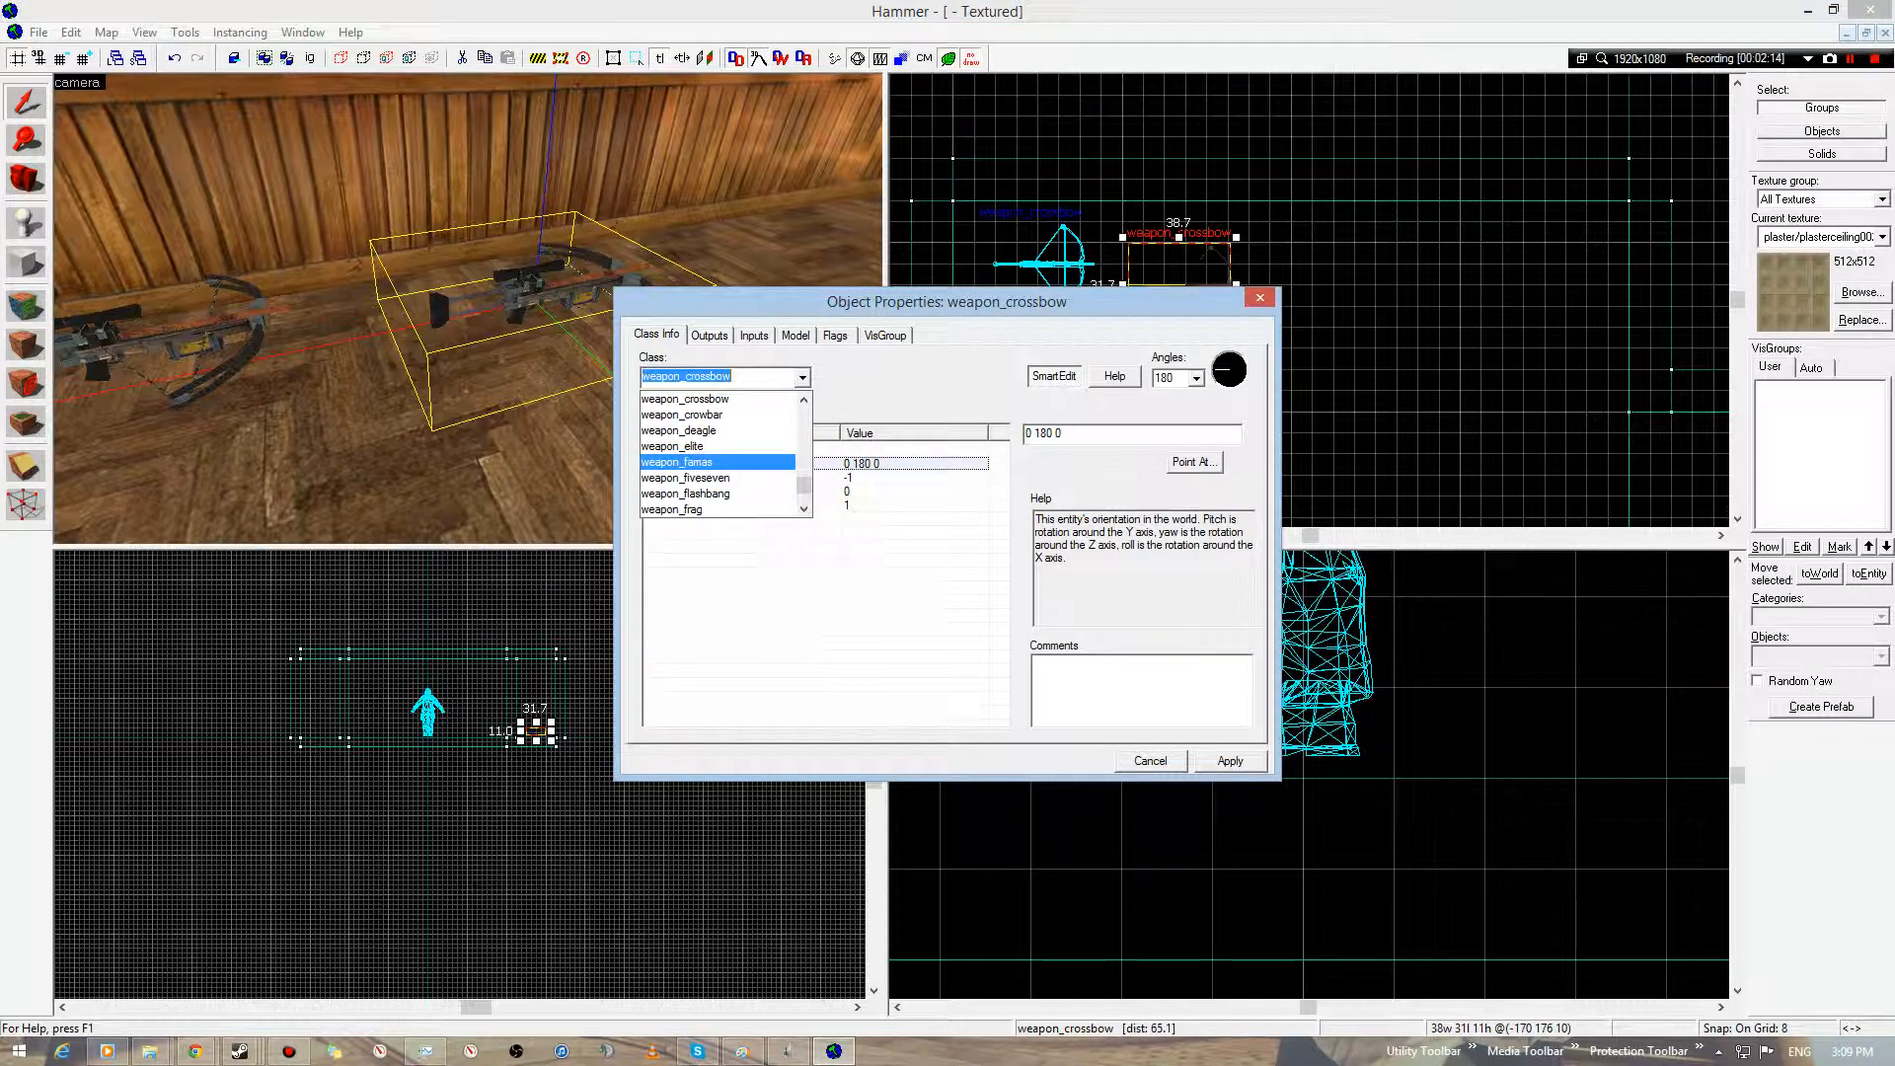
pyautogui.scroll(2, 718, 430)
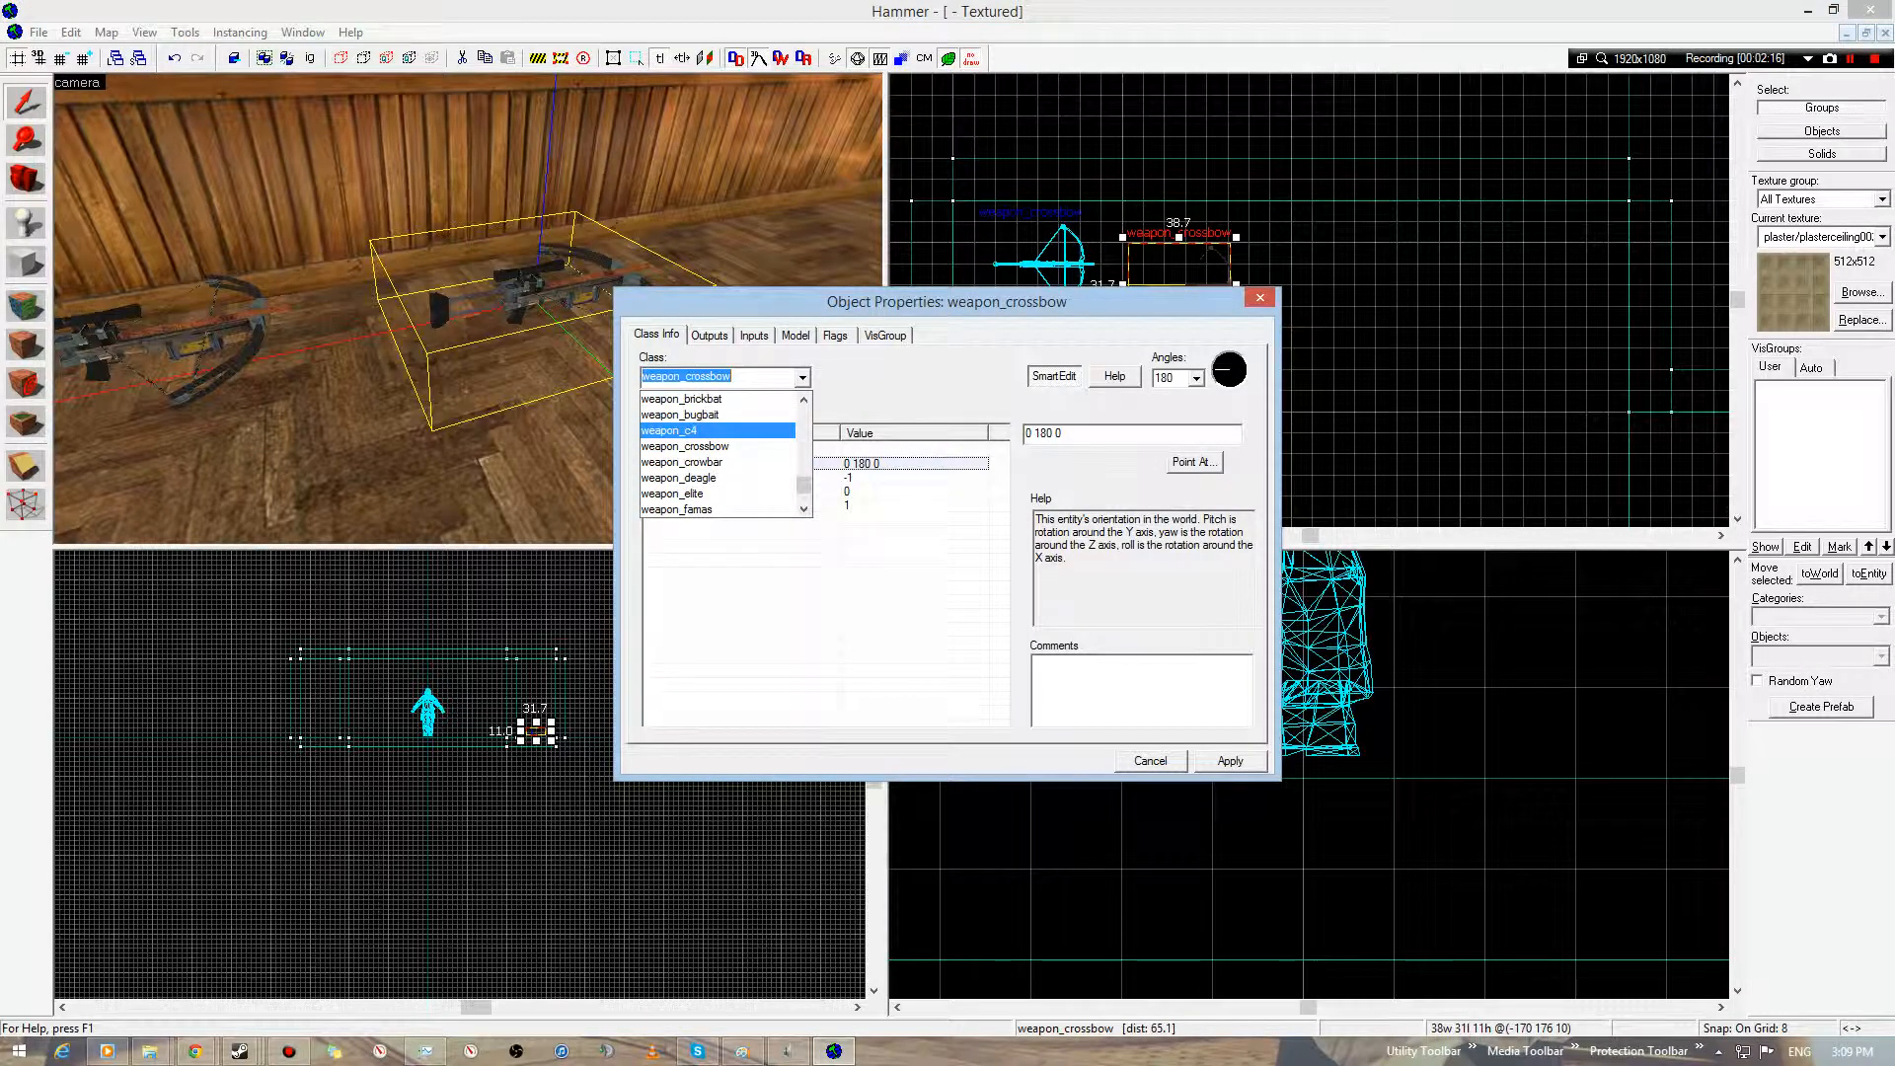
pyautogui.scroll(2, 718, 439)
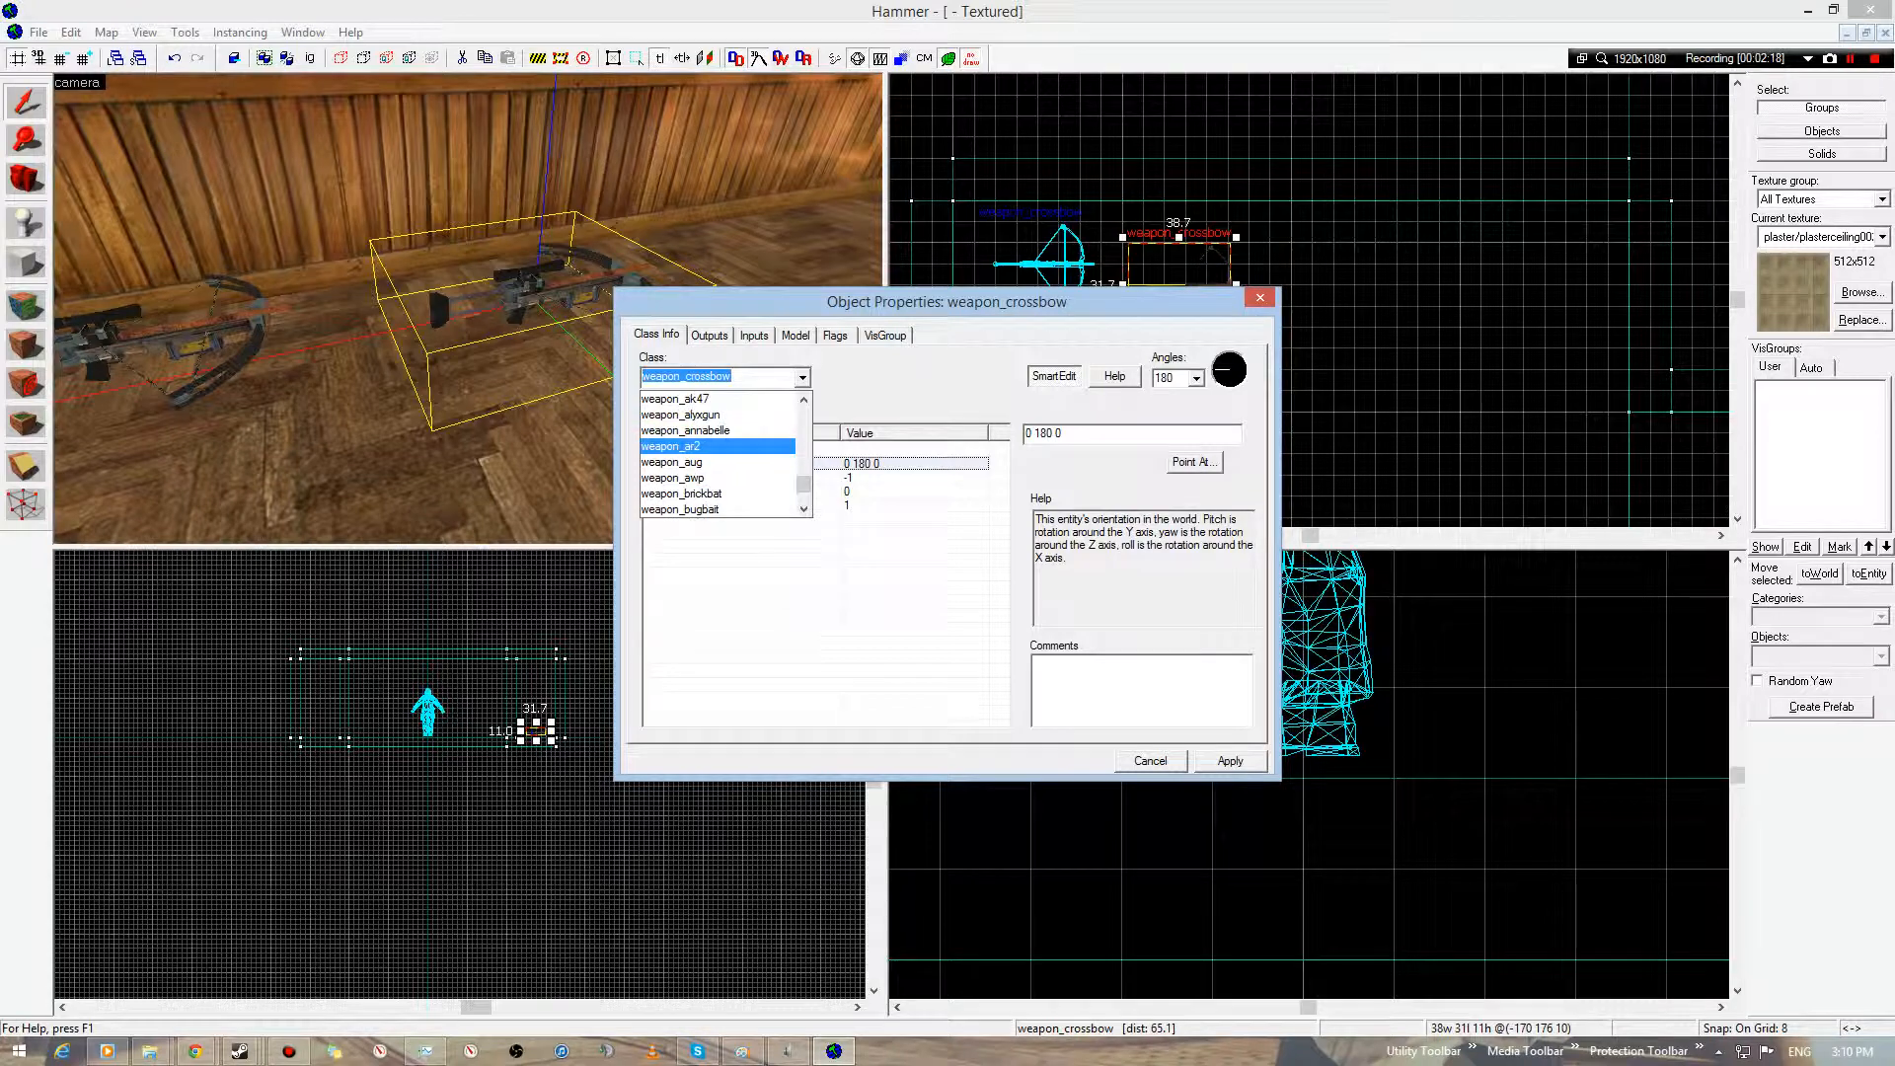
pyautogui.click(718, 446)
pyautogui.click(1230, 761)
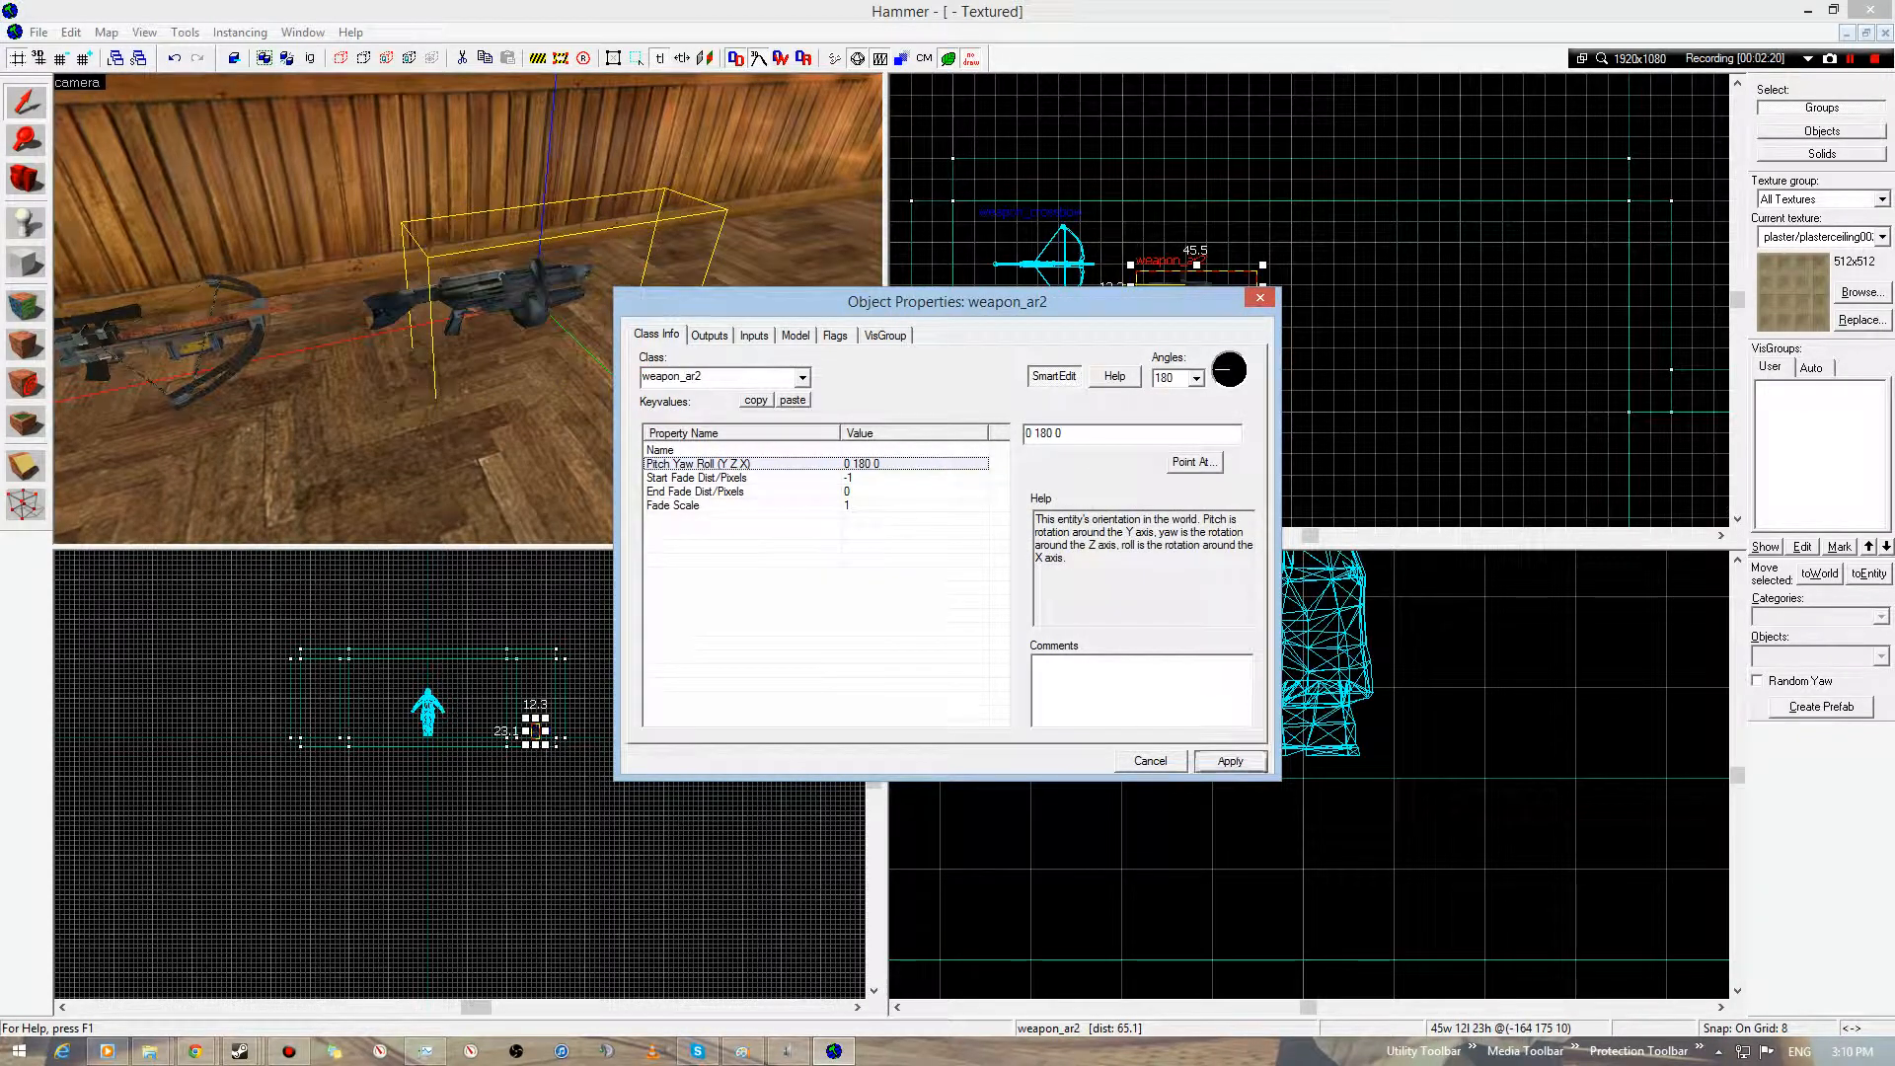
pyautogui.click(1230, 761)
pyautogui.click(1151, 761)
# - Move the AR2 about 48 units along negative X and 24 units along negative Y, parallel to the crossbow
pyautogui.moveTo(1169, 285); pyautogui.dragTo(1206, 201, button='middle')
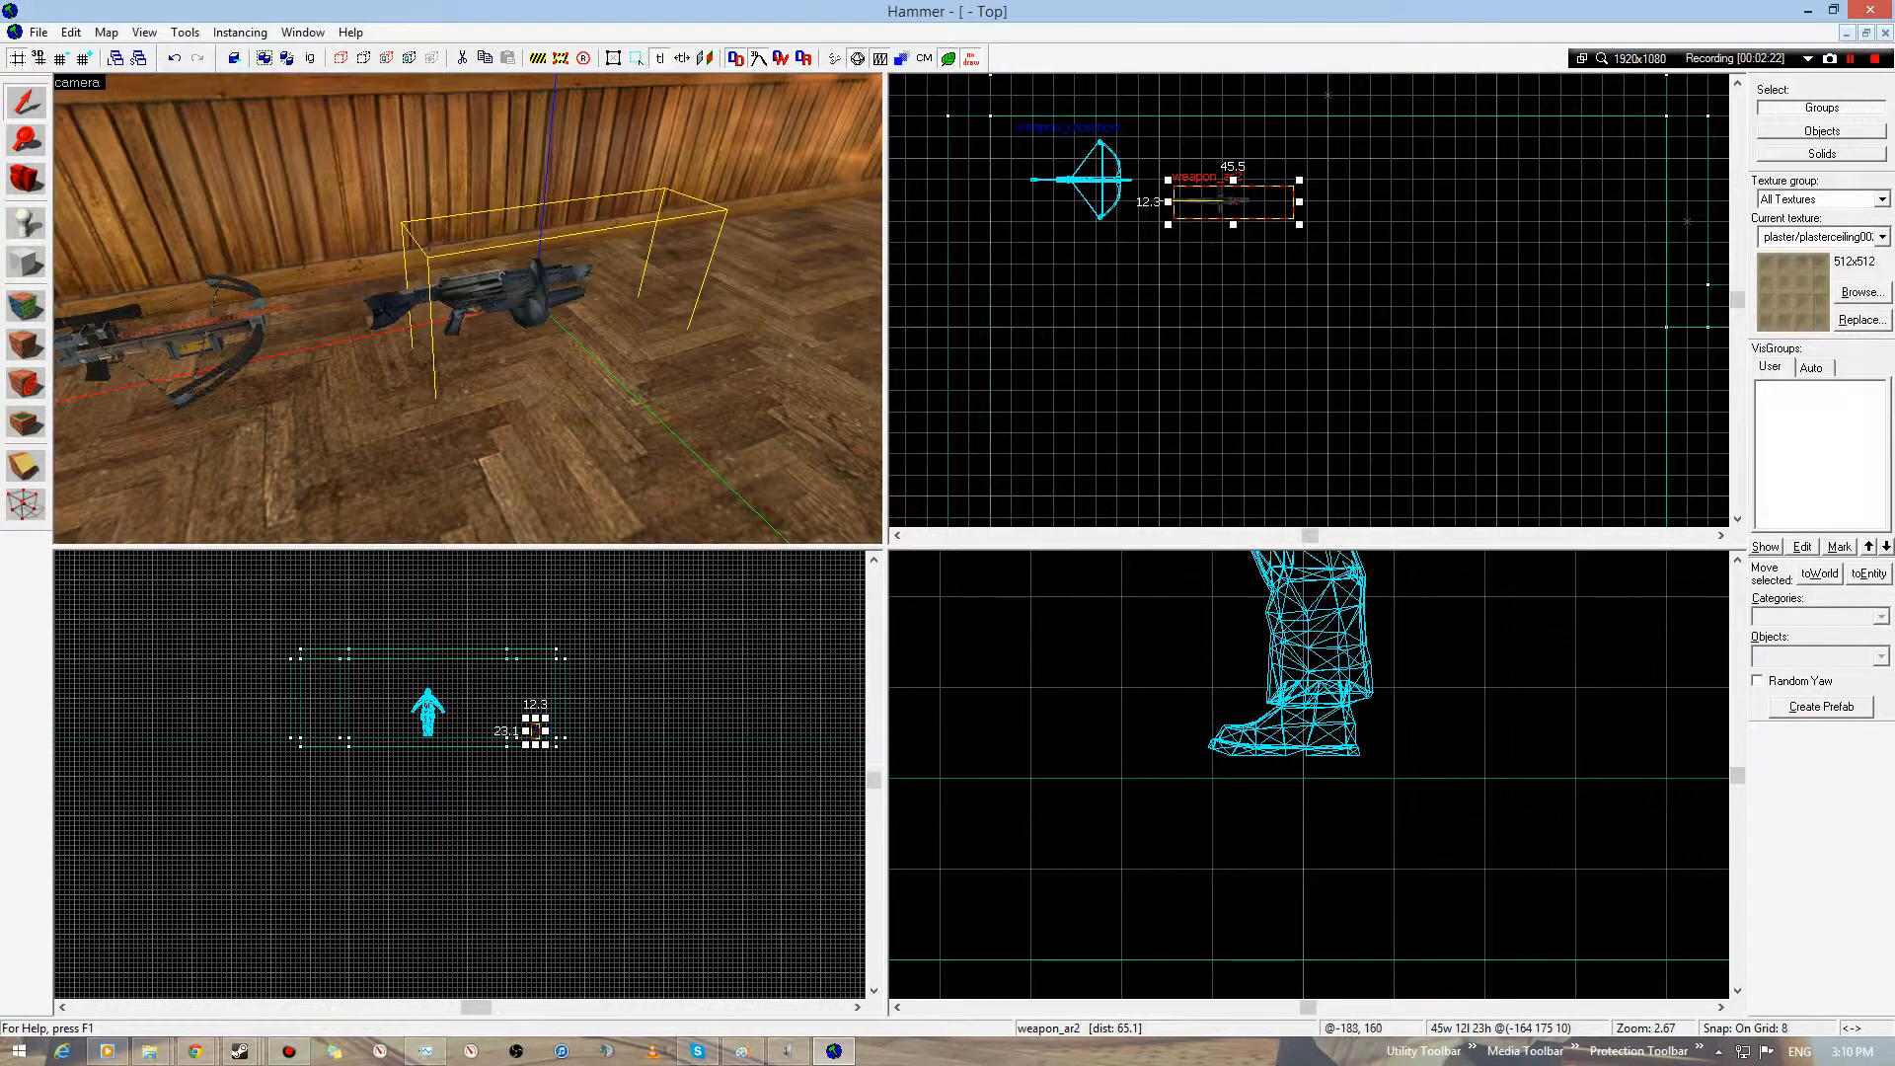
pyautogui.moveTo(1206, 200); pyautogui.dragTo(1078, 263)
pyautogui.press('z')
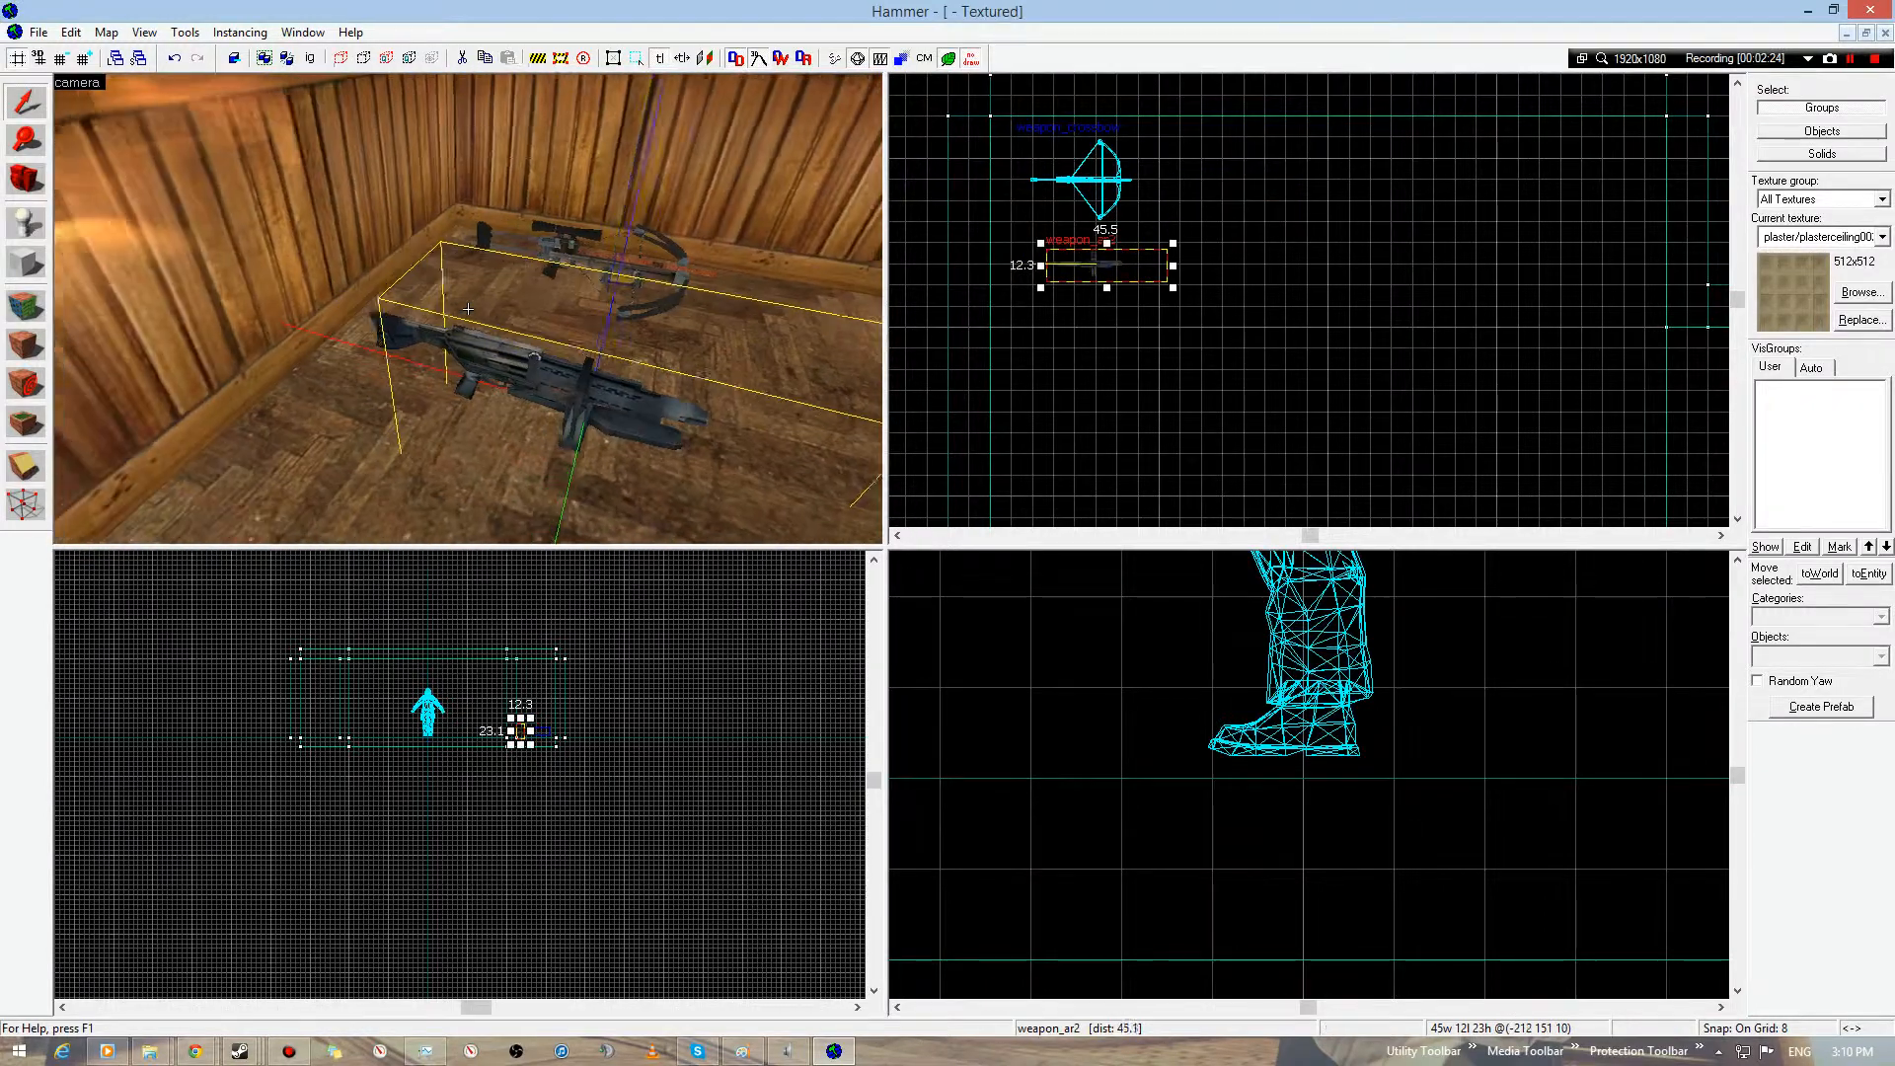
pyautogui.press('z')
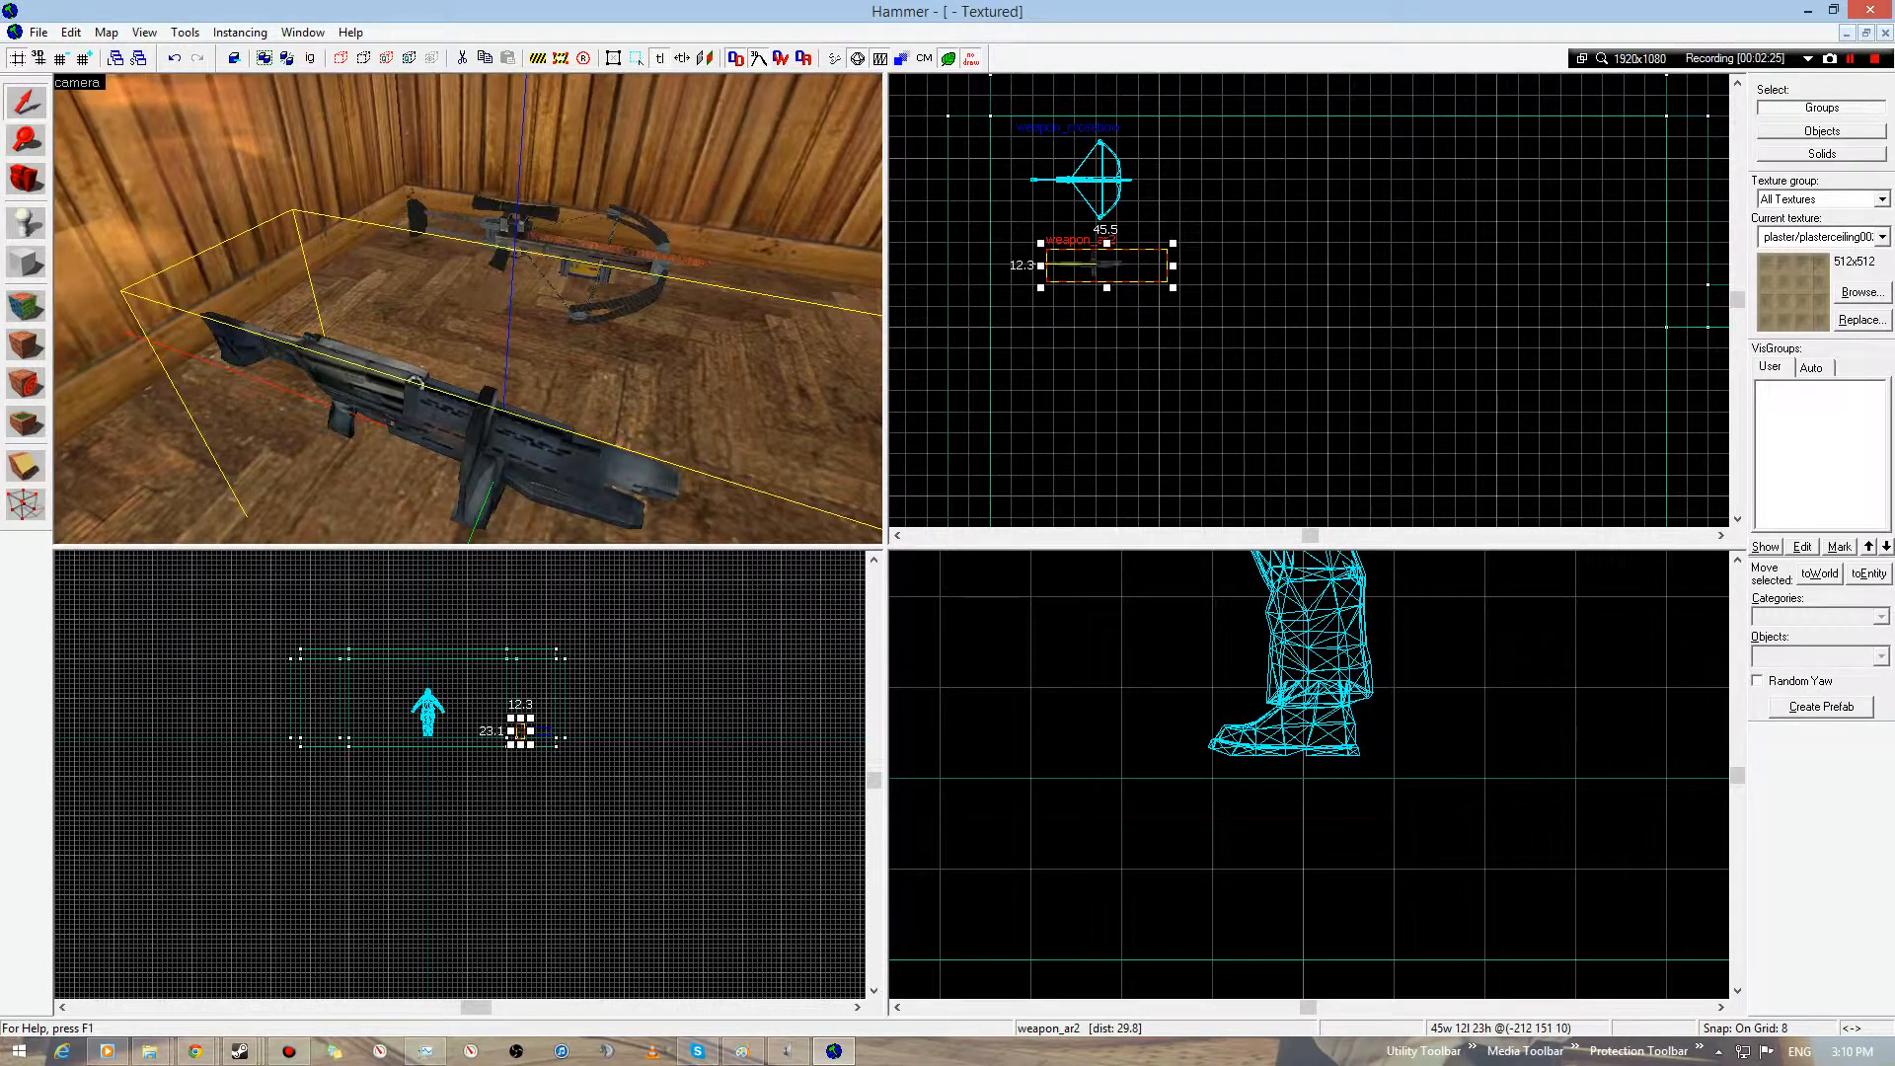
# - Save the map in the maps folder under the name tutorialsimple
pyautogui.hotkey('ctrl', 's')
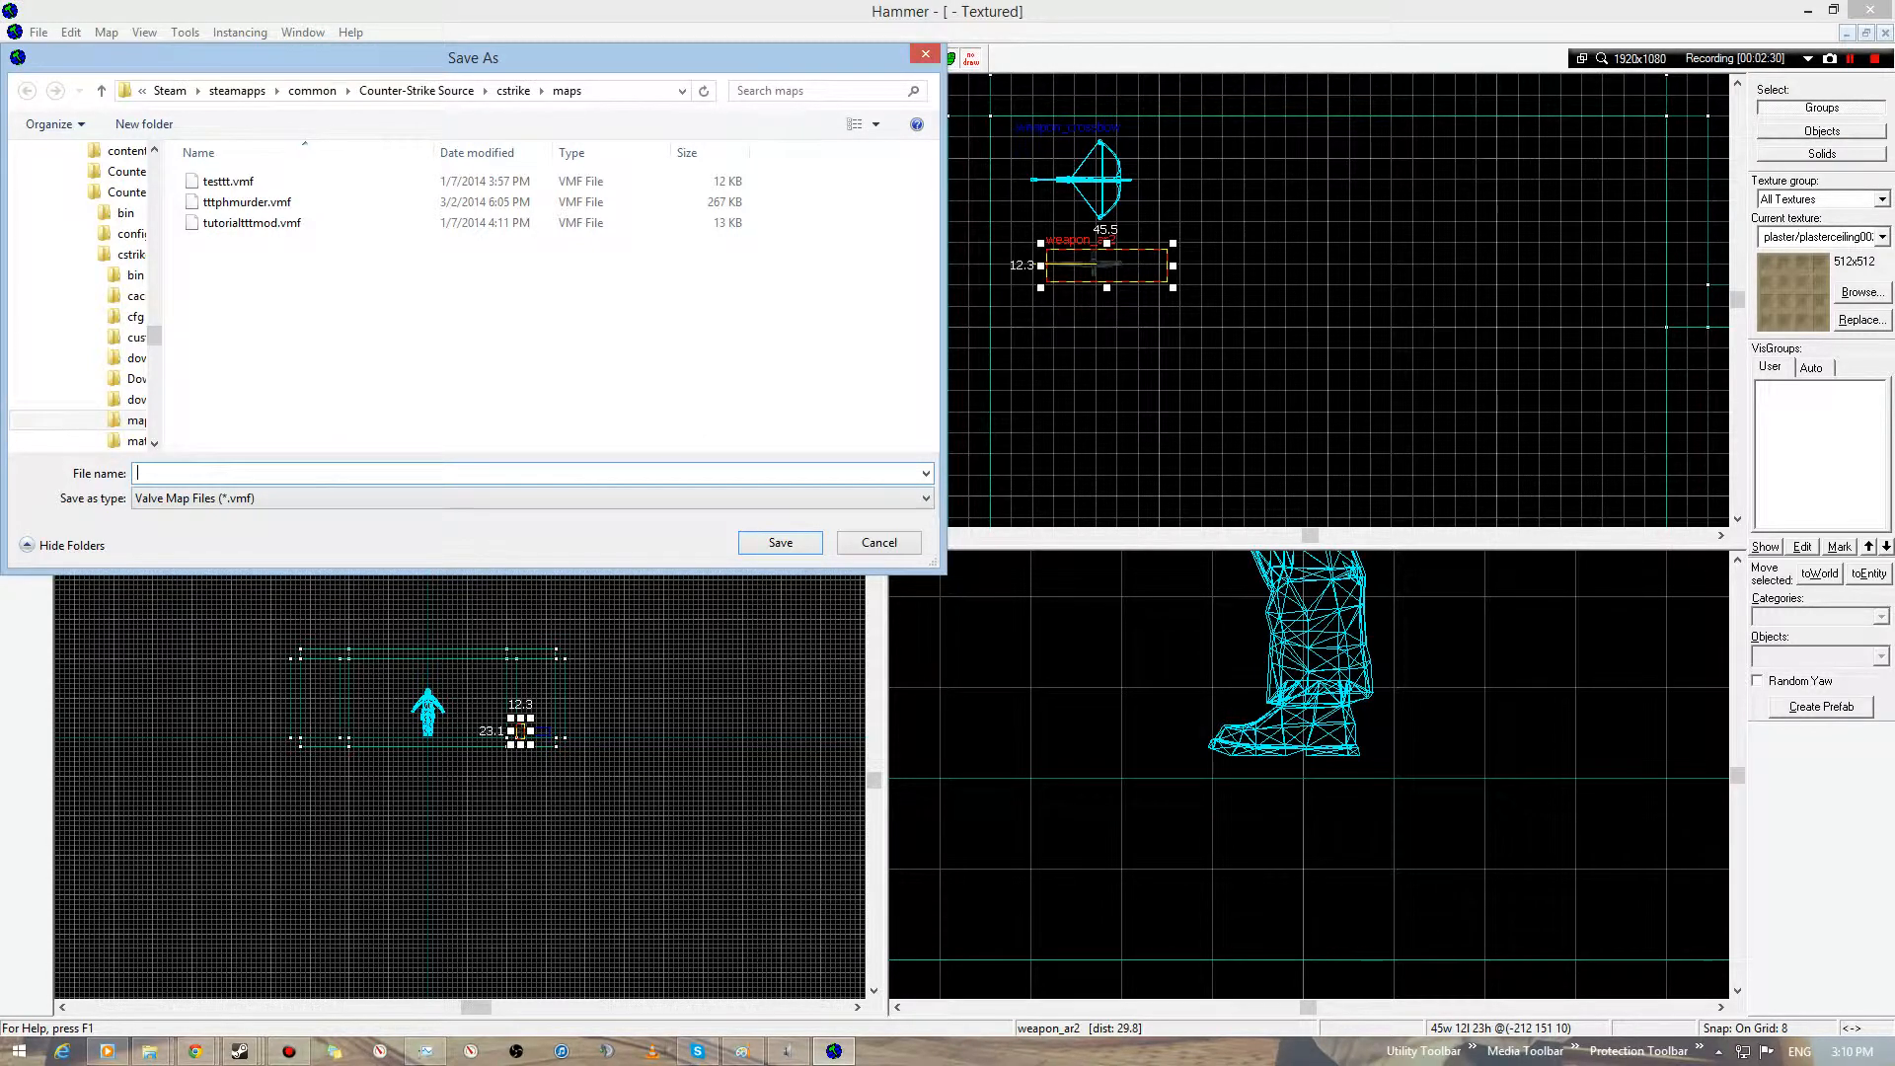
pyautogui.write('tutorial')
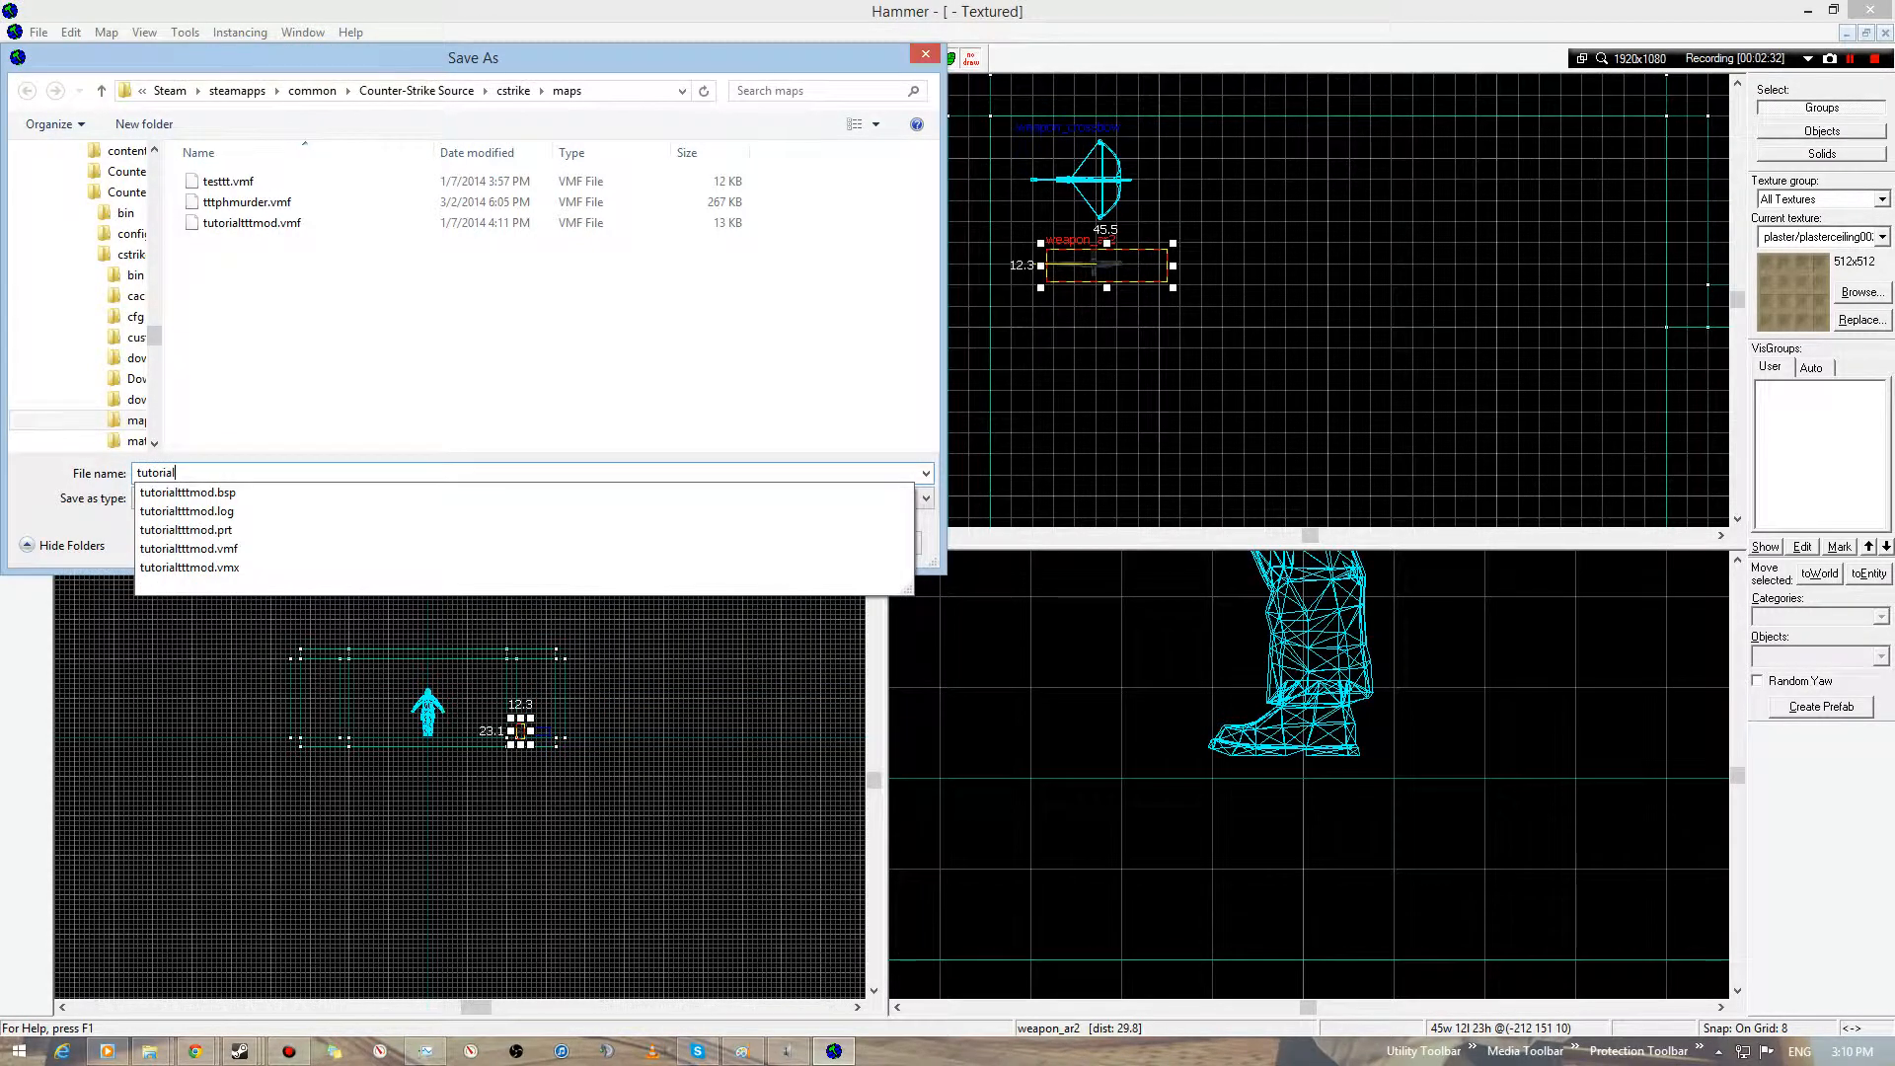
pyautogui.write('simple')
pyautogui.press('Return')
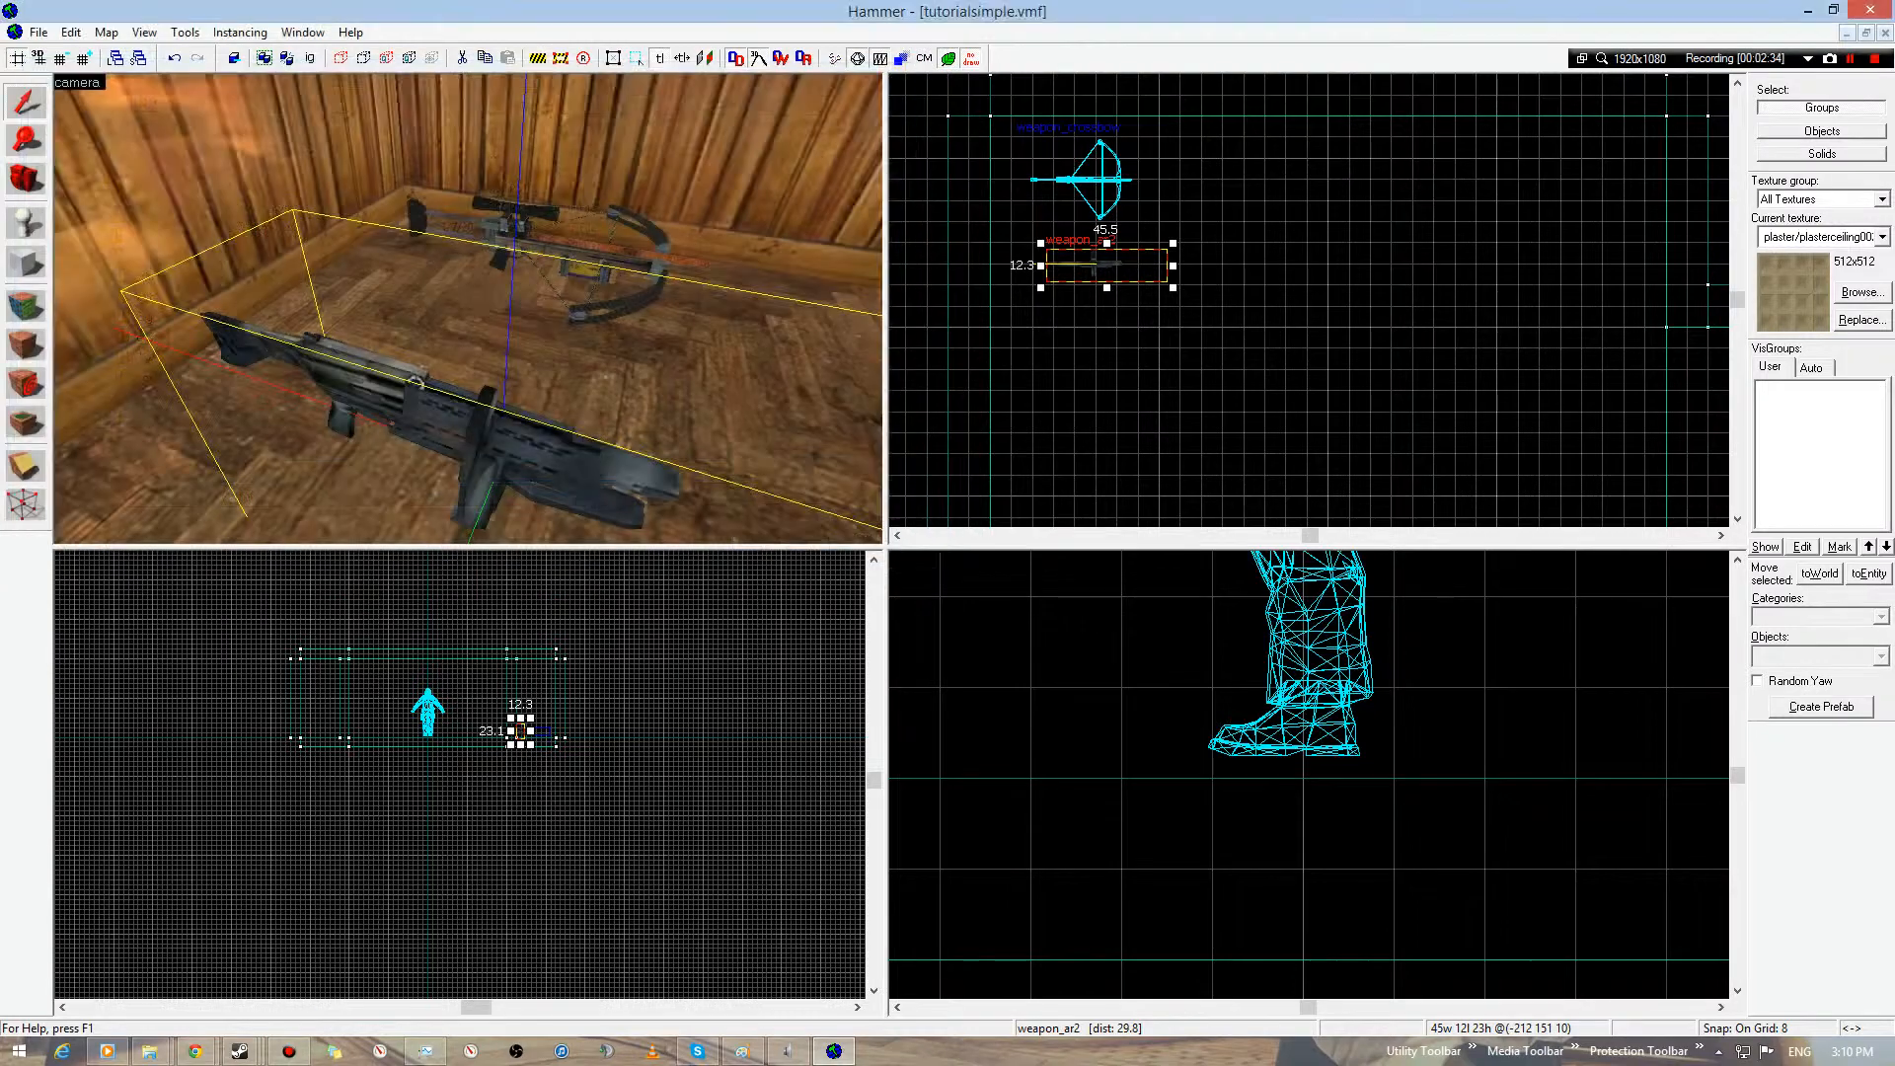
# - Copy the AR2 about 32 units along positive X and 24 units along positive Y, beside the crossbow
pyautogui.keyDown('shift'); pyautogui.moveTo(1106, 265); pyautogui.dragTo(1191, 202); pyautogui.keyUp('shift')
pyautogui.press('z')
pyautogui.press('w')
pyautogui.press('z')
# - Change the copied AR2's class to item_ammo_crossbow in its object properties and apply it
pyautogui.hotkey('alt', 'Return')
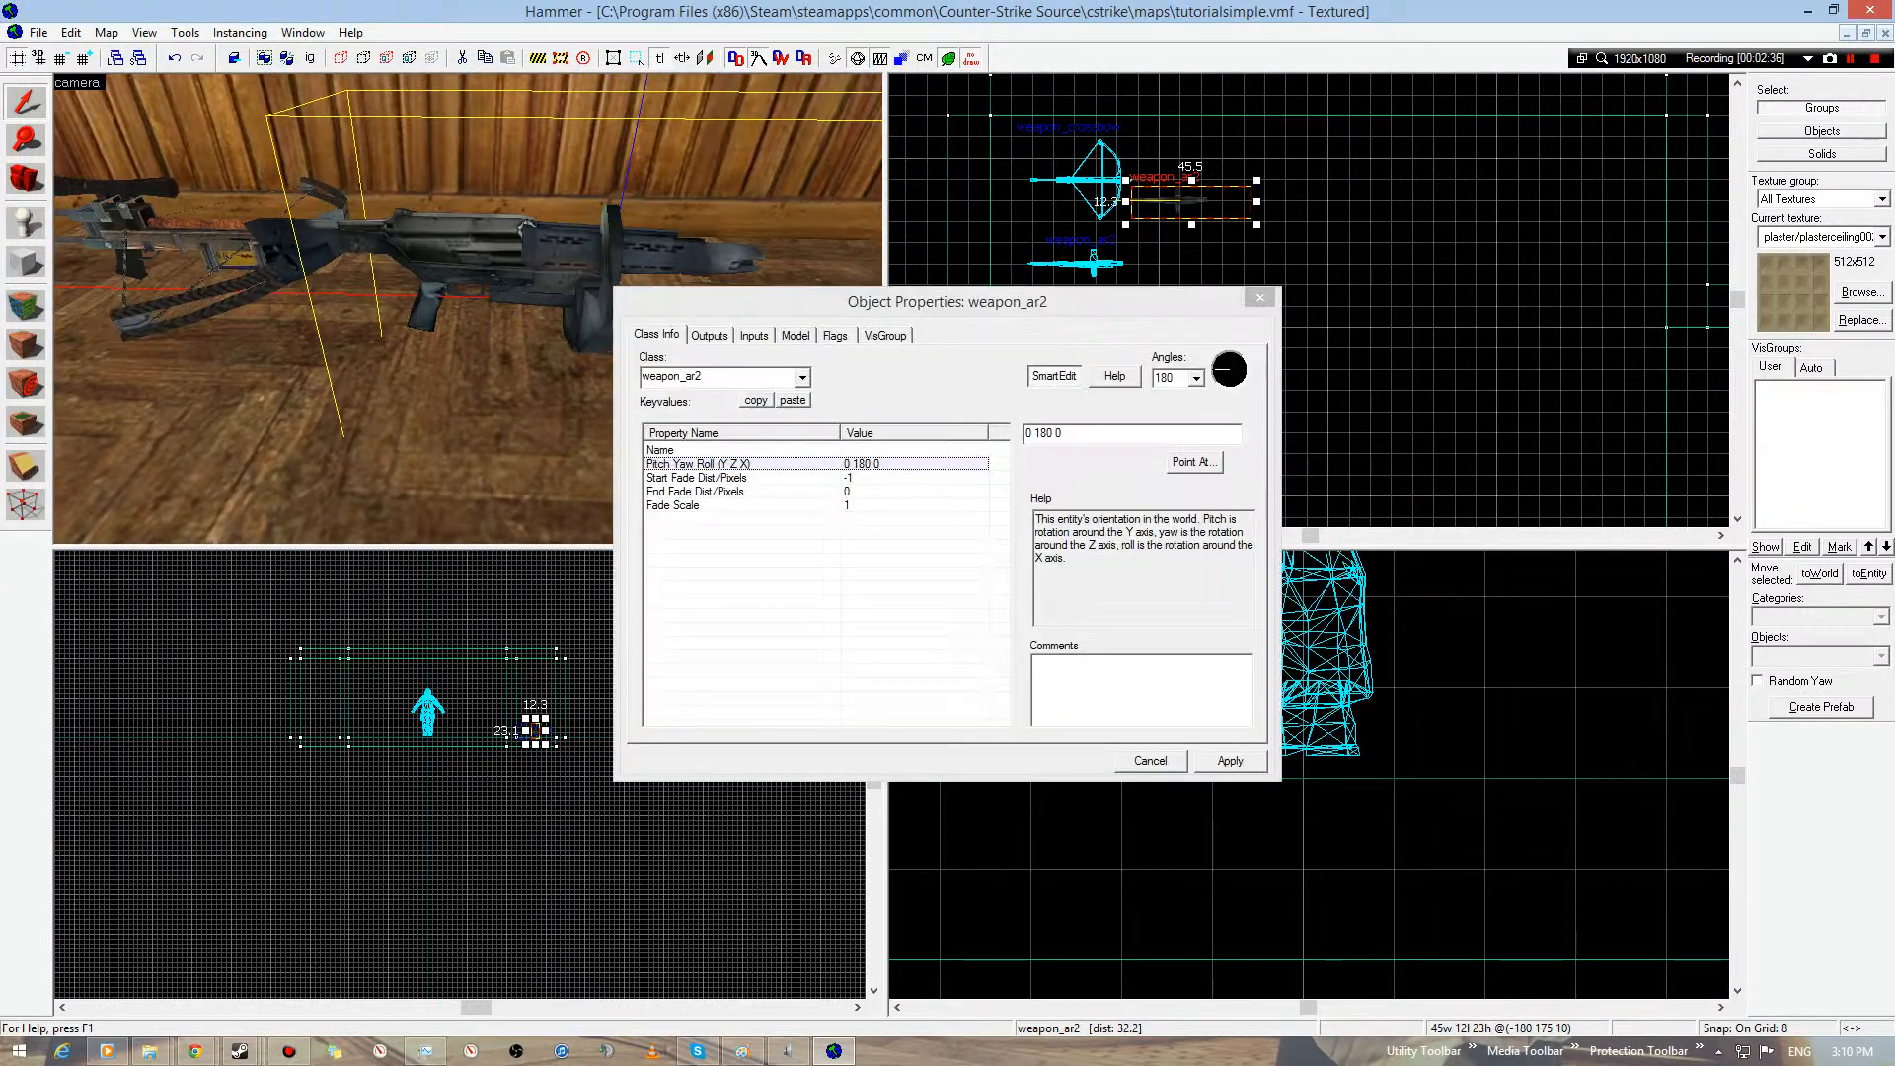
pyautogui.moveTo(700, 376); pyautogui.dragTo(655, 376)
pyautogui.press('BackSpace')
pyautogui.press('BackSpace')
pyautogui.press('BackSpace')
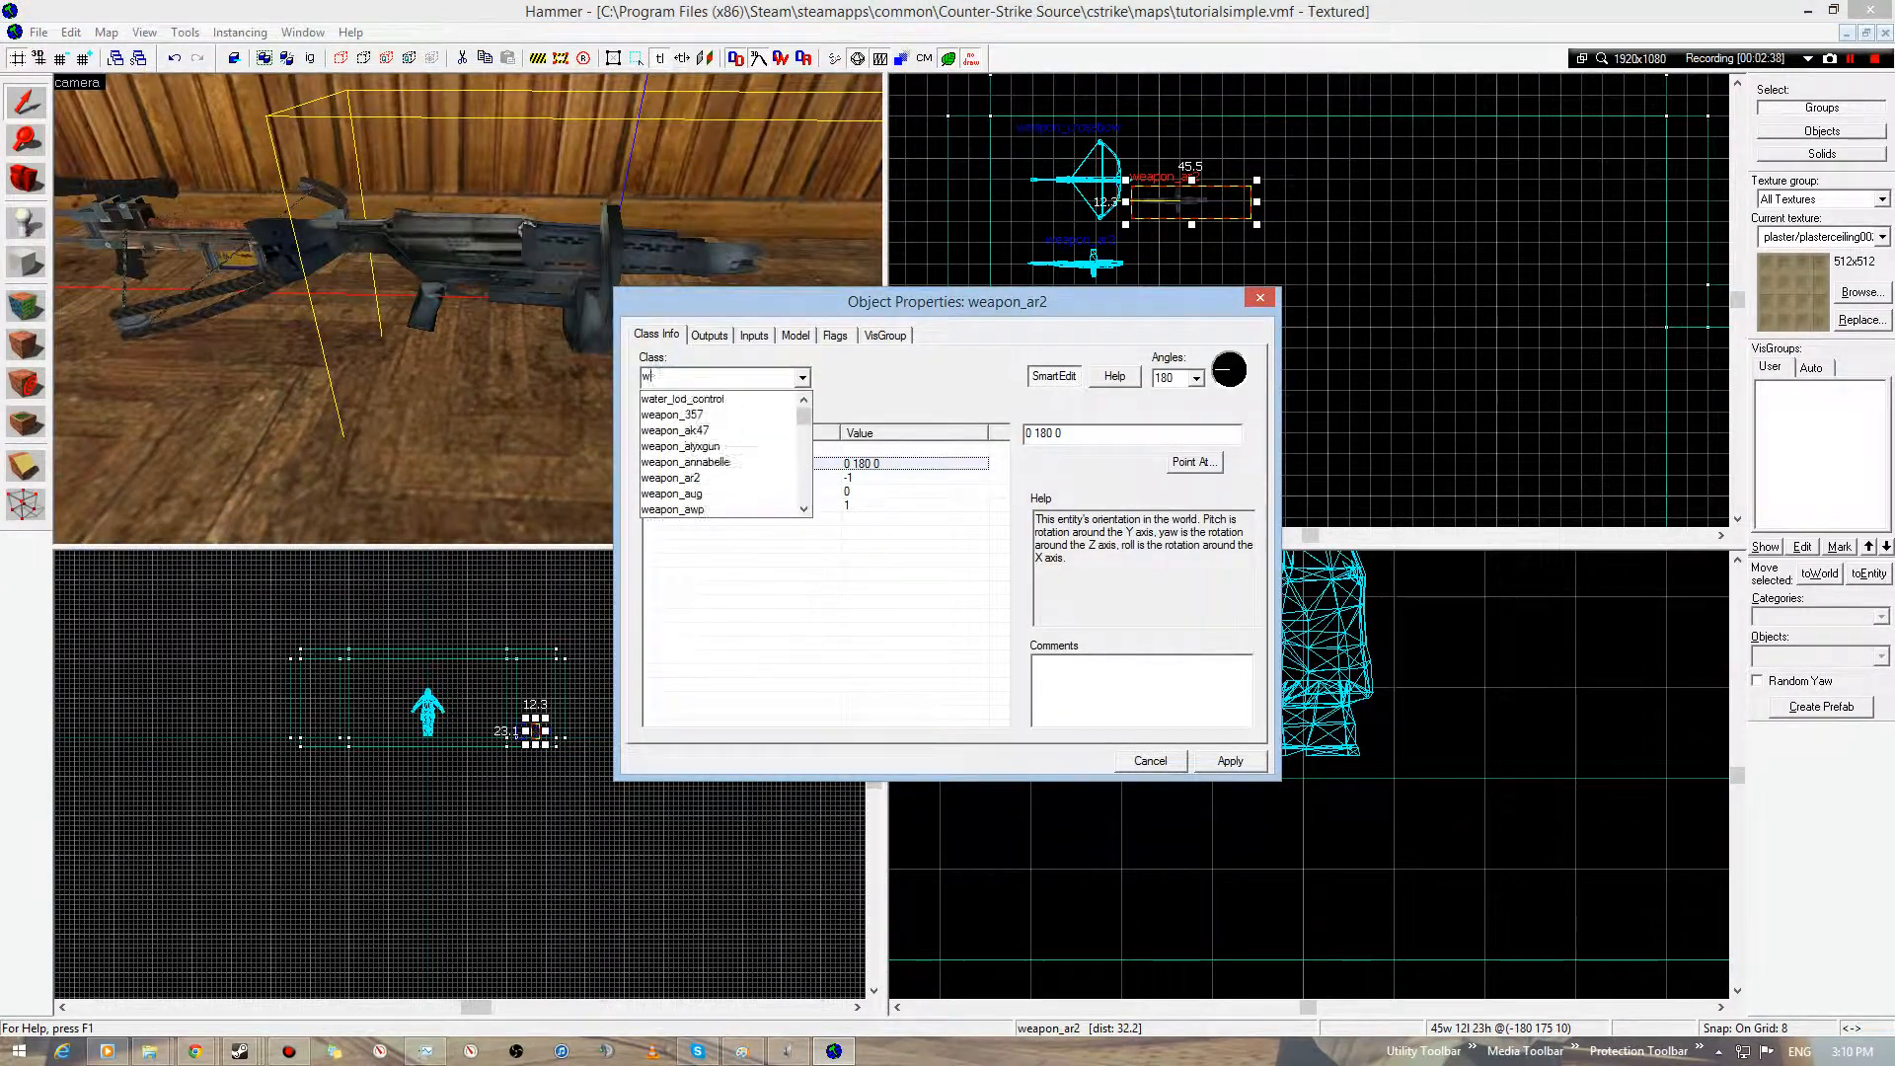
pyautogui.write('it')
pyautogui.press('Down')
pyautogui.press('Down')
pyautogui.press('Down')
pyautogui.press('Down')
pyautogui.press('Down')
pyautogui.press('Down')
pyautogui.press('Down')
pyautogui.press('Down')
pyautogui.press('Down')
pyautogui.press('Down')
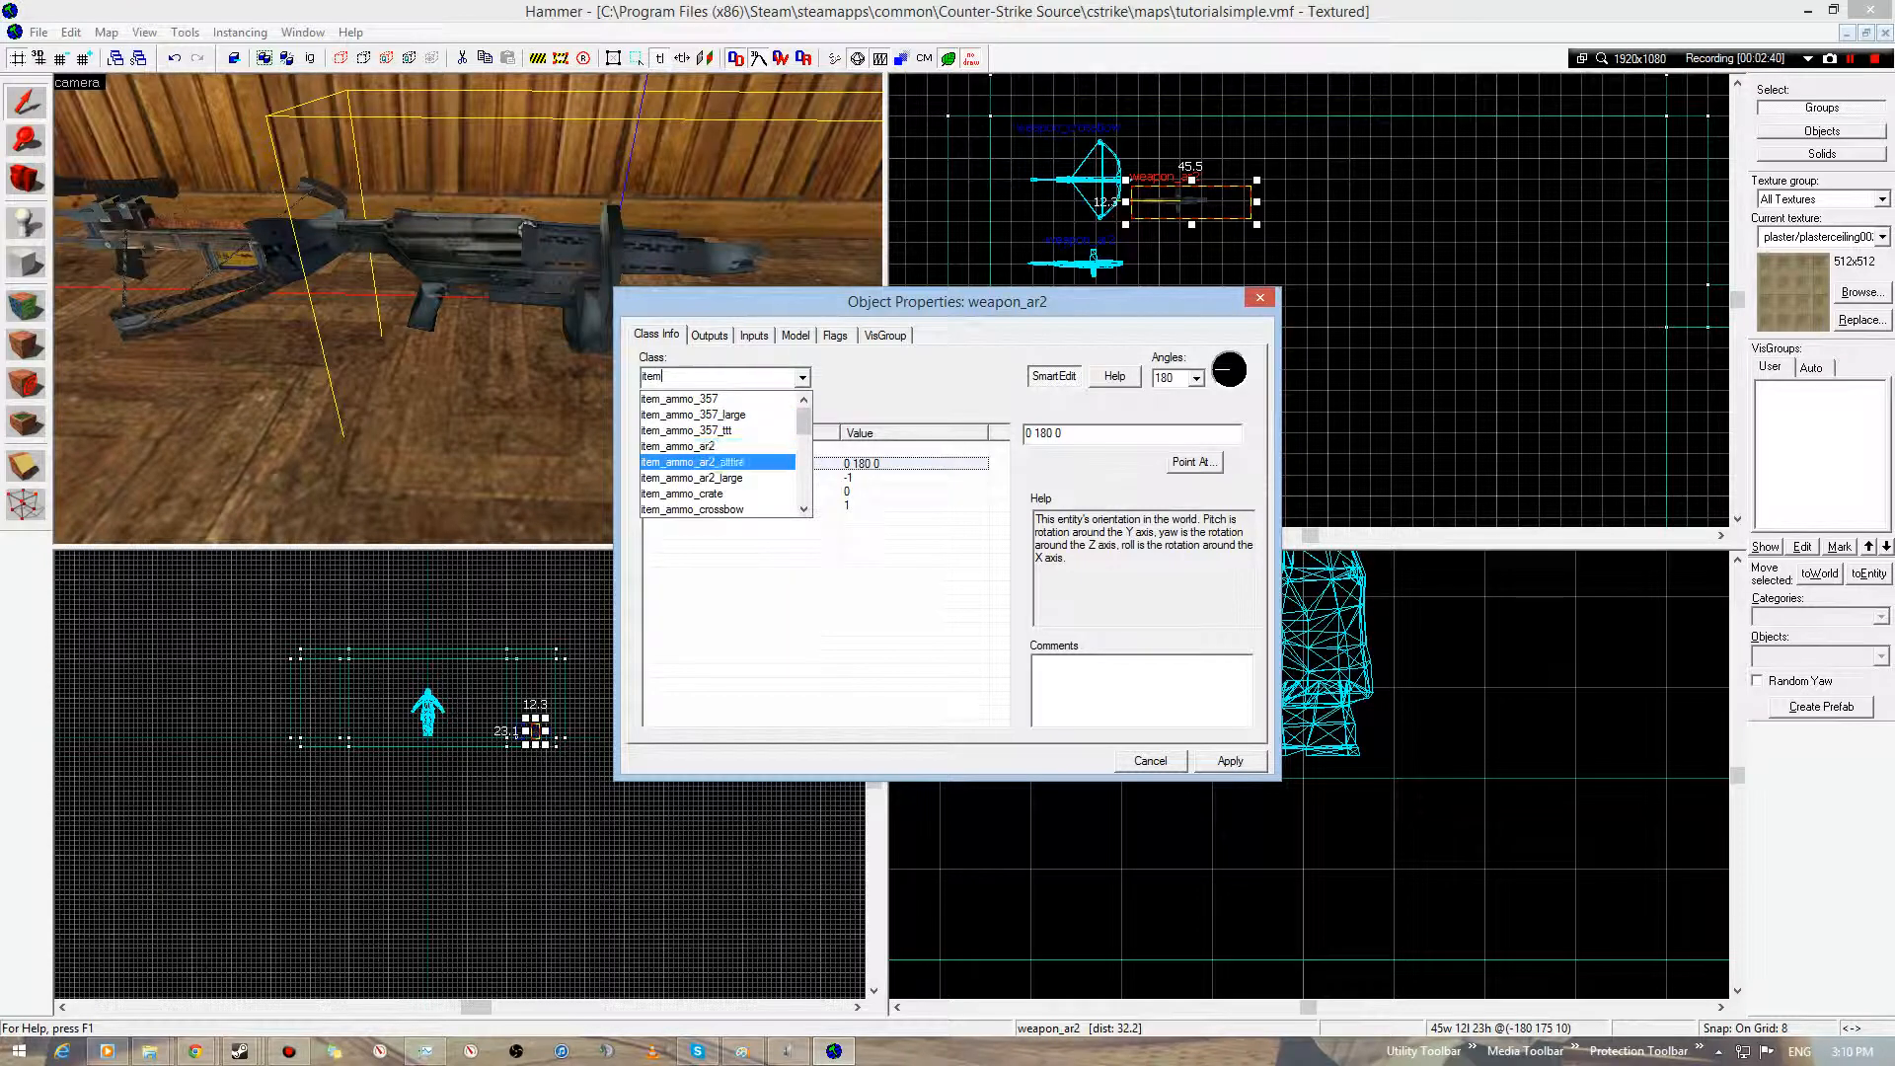
pyautogui.press('Up')
pyautogui.press('Up')
pyautogui.press('Return')
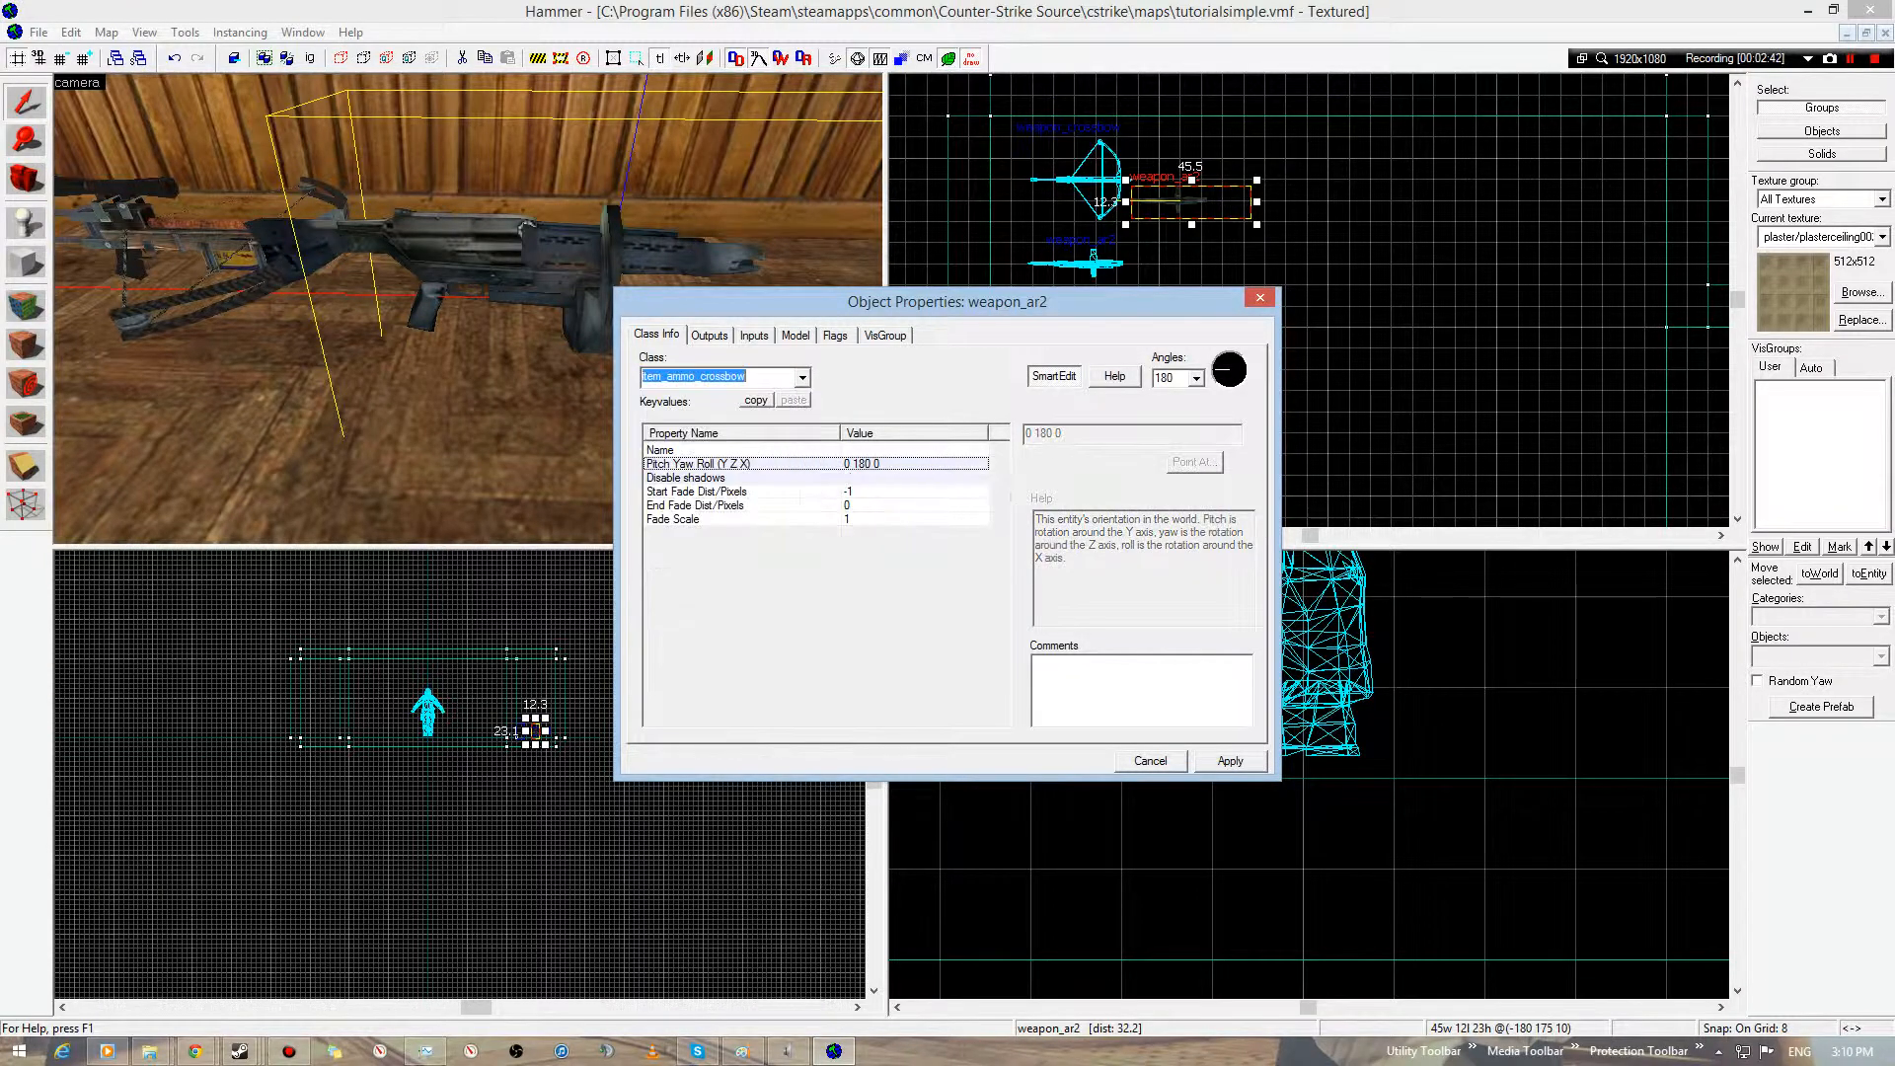
pyautogui.click(1230, 761)
pyautogui.click(1150, 760)
# - Copy the crossbow ammo 24 units along negative Y in the top view, beside the AR2
pyautogui.scroll(4, 1167, 202)
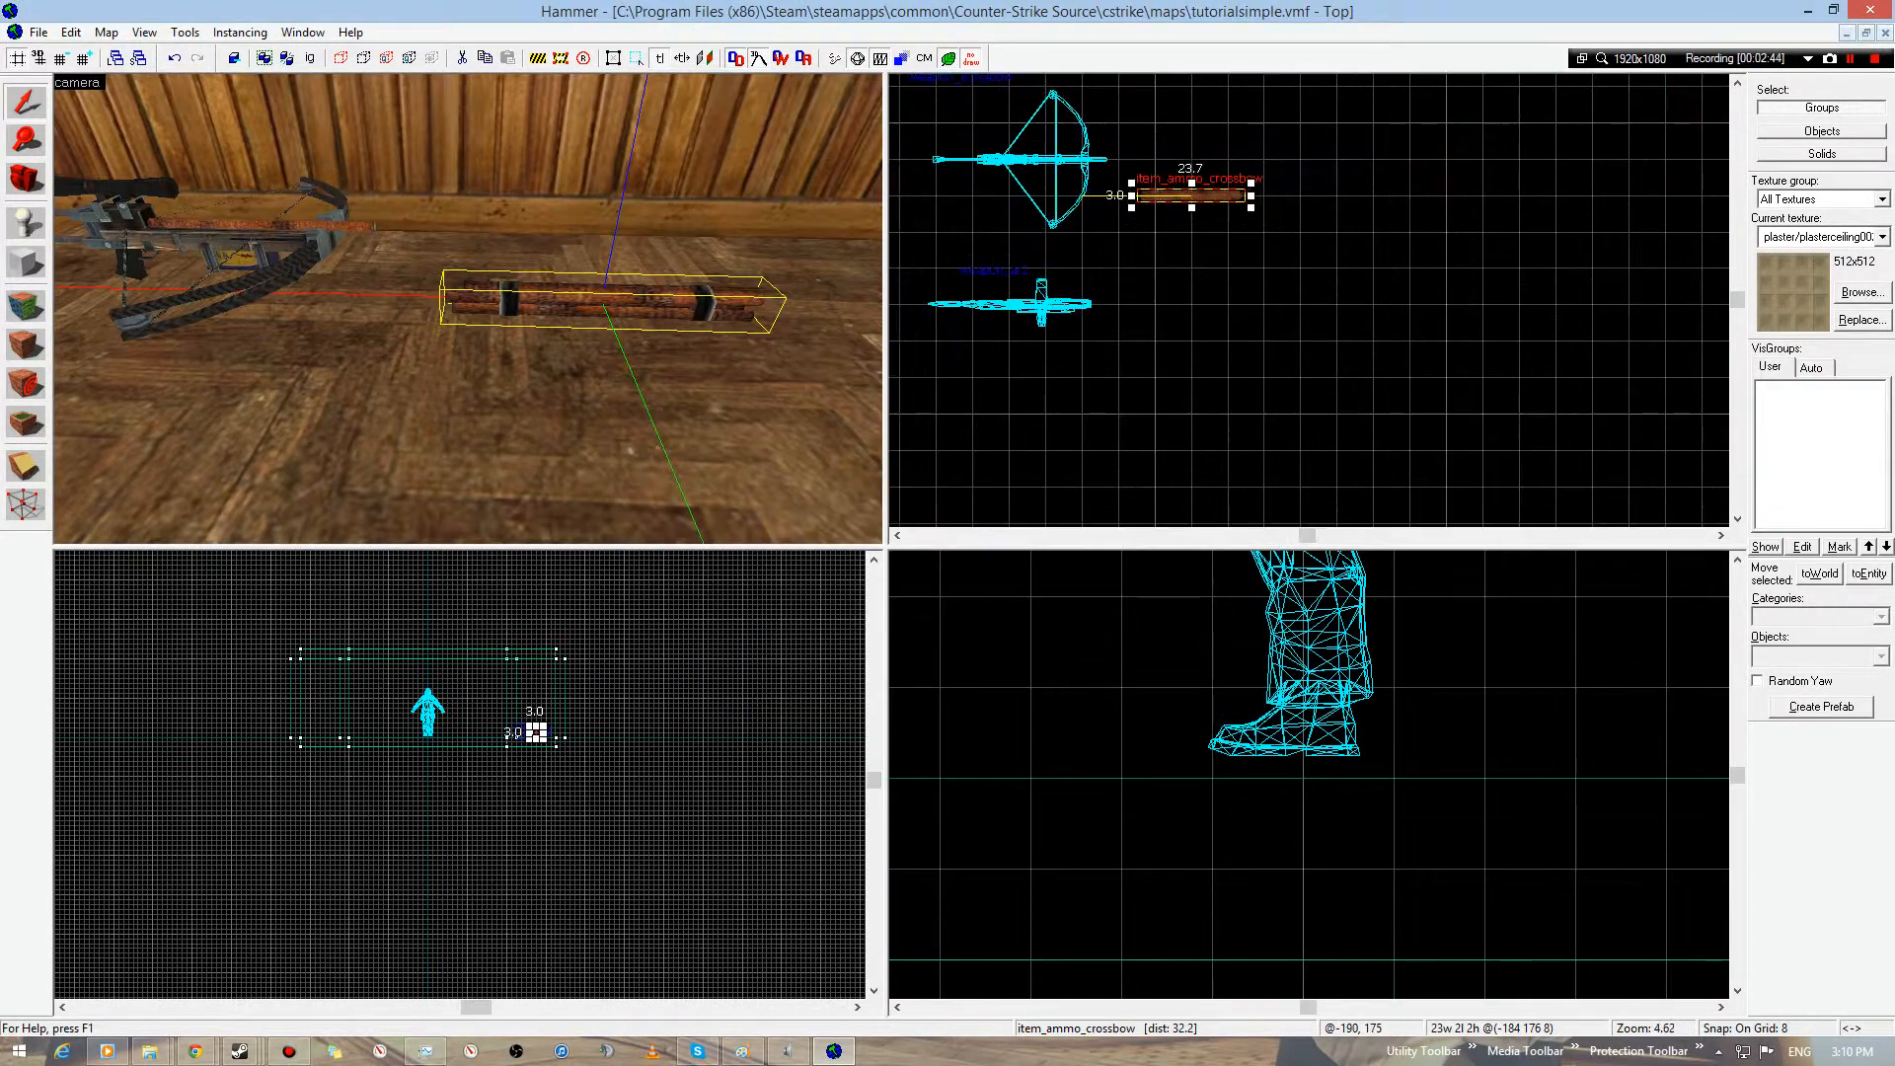
pyautogui.moveTo(1172, 195); pyautogui.dragTo(1176, 325)
pyautogui.press('z')
pyautogui.press('s')
pyautogui.press('z')
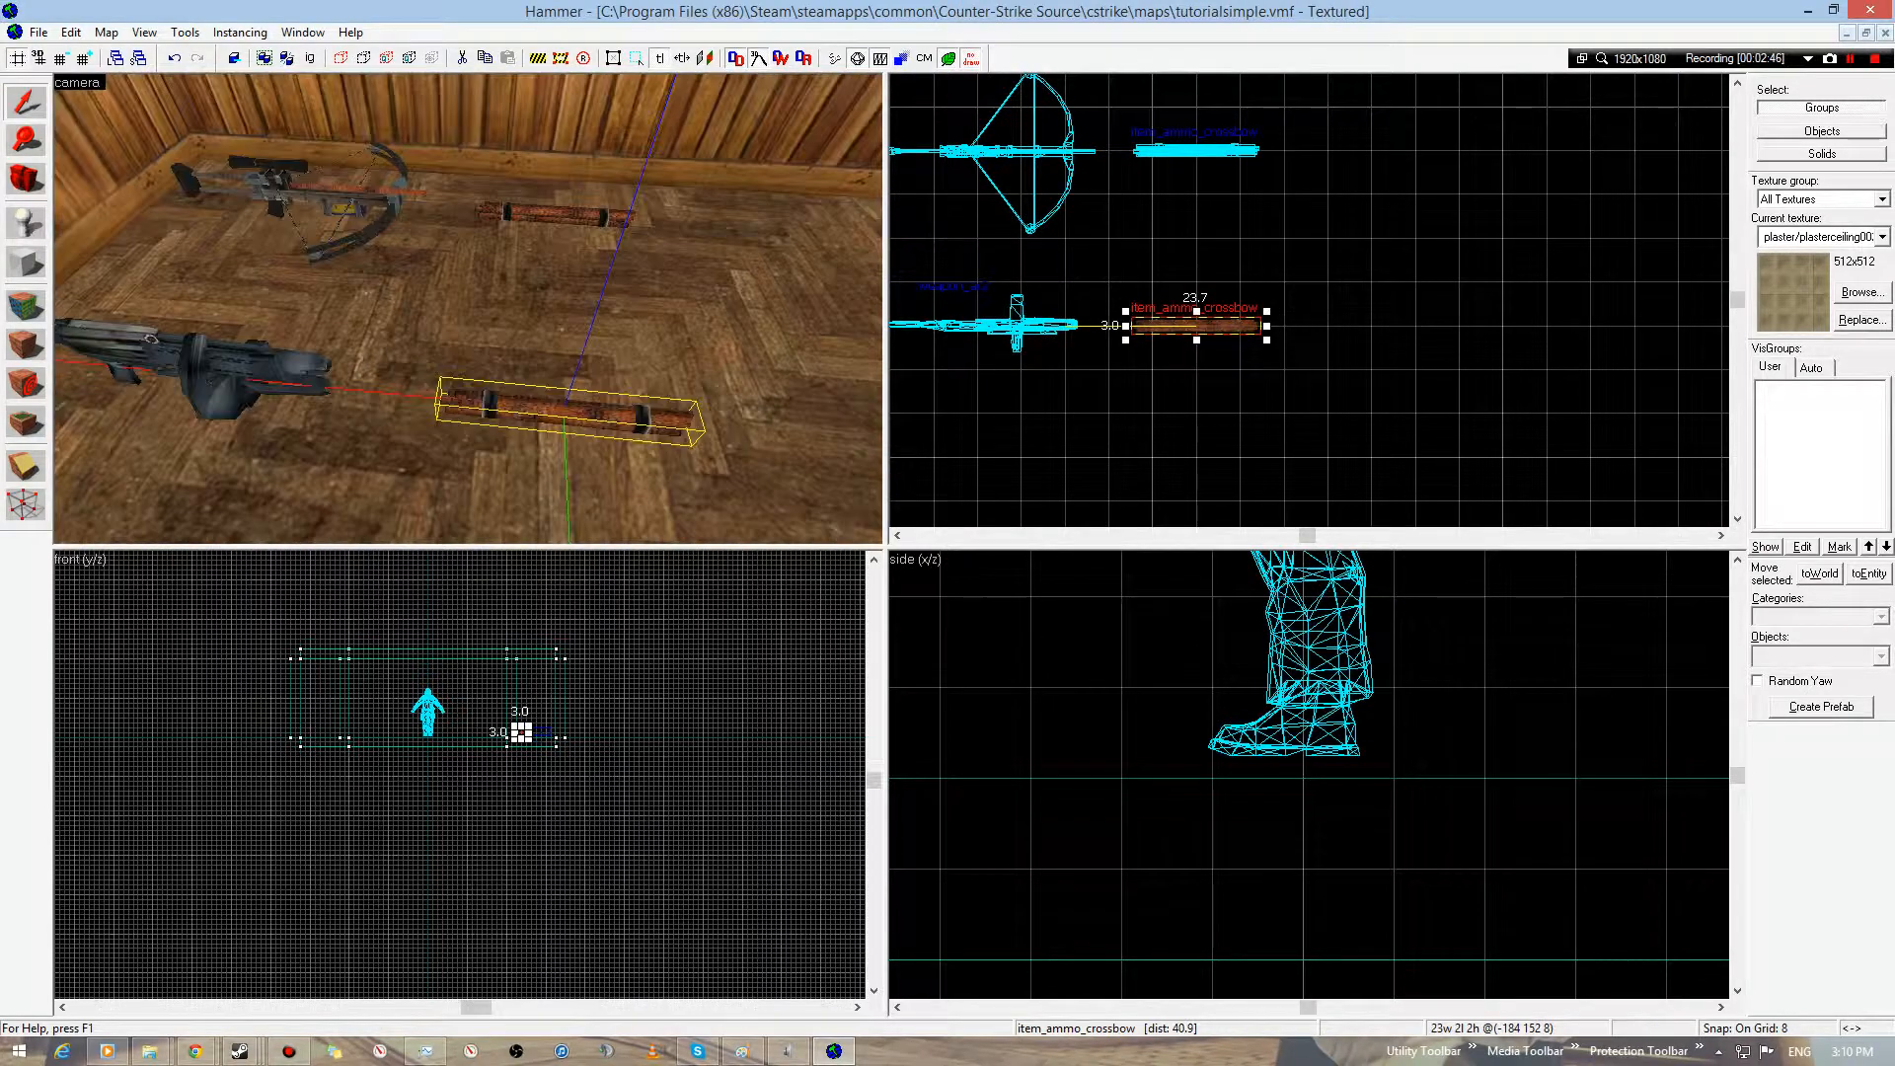
# - Change the copied crossbow ammo's class to item_ammo_ar2 in its object properties and apply it
pyautogui.hotkey('alt', 'Return')
pyautogui.moveTo(749, 376); pyautogui.dragTo(668, 376)
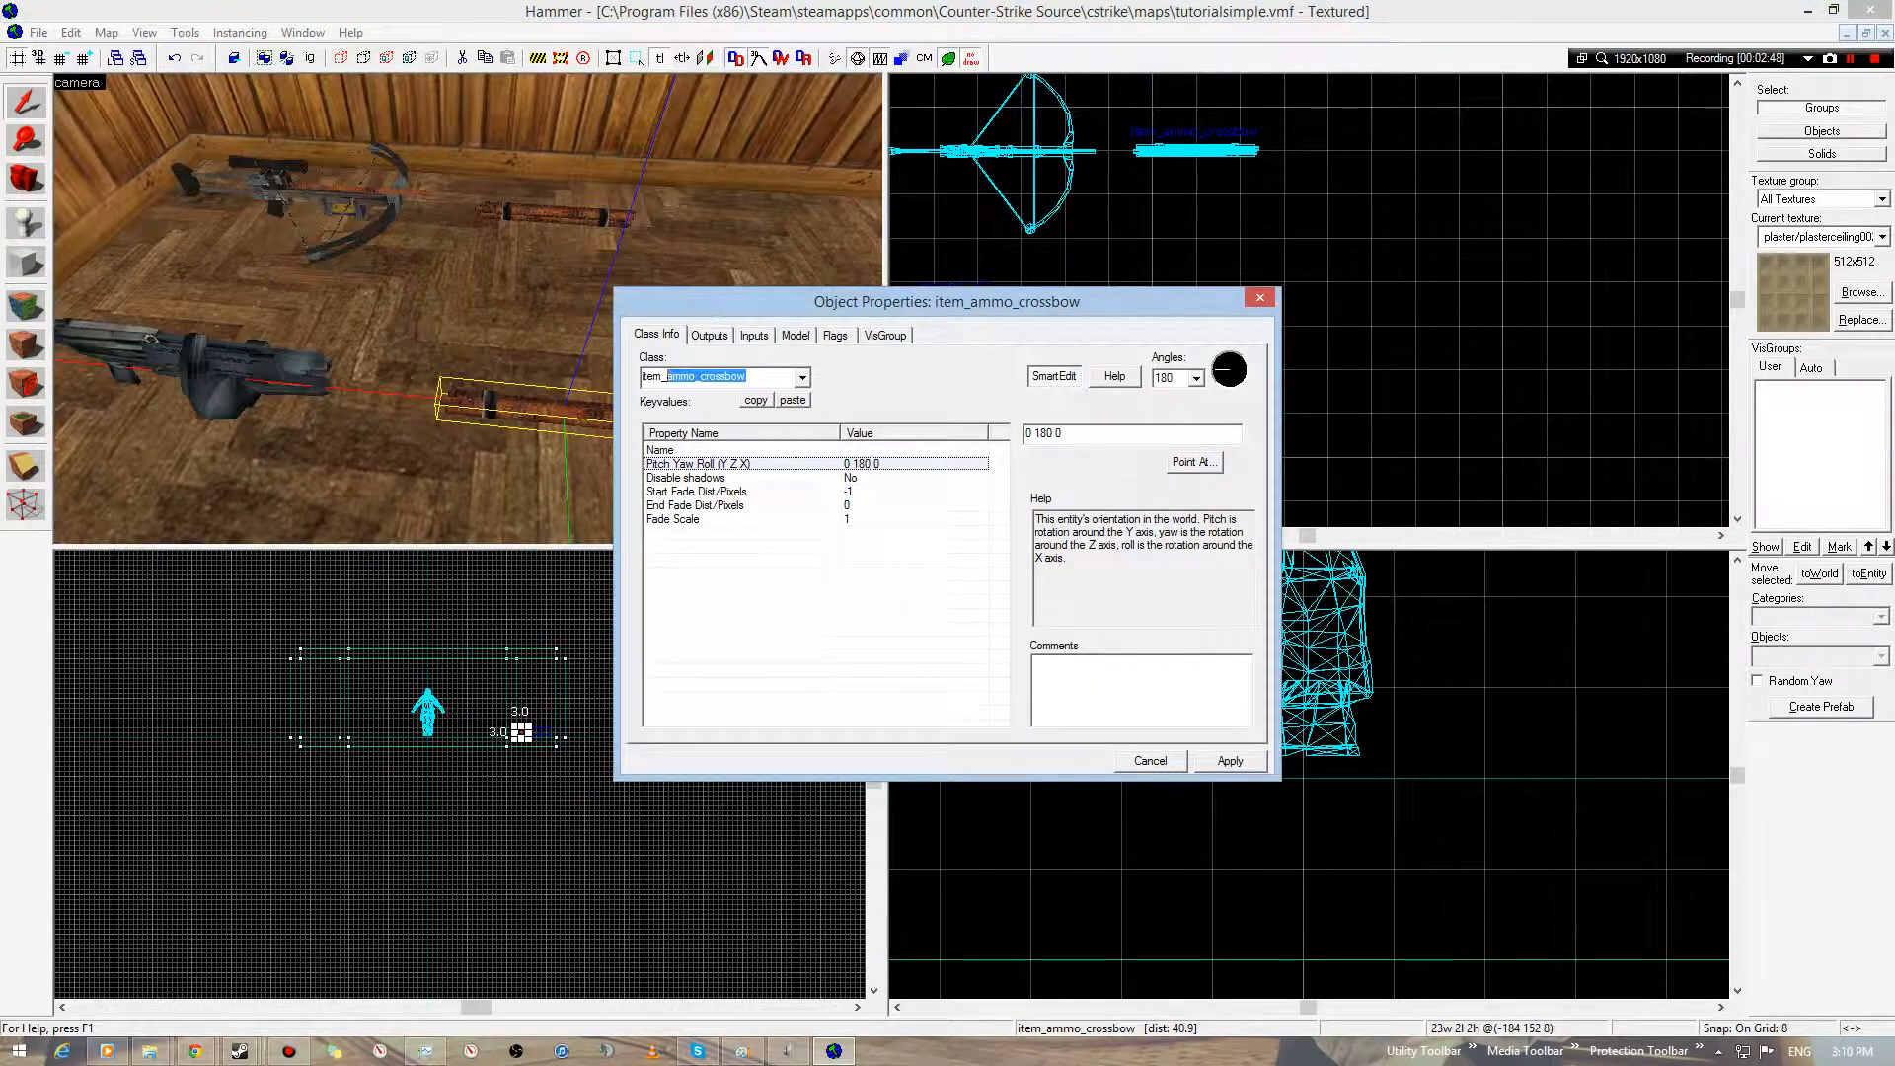
pyautogui.write('ar')
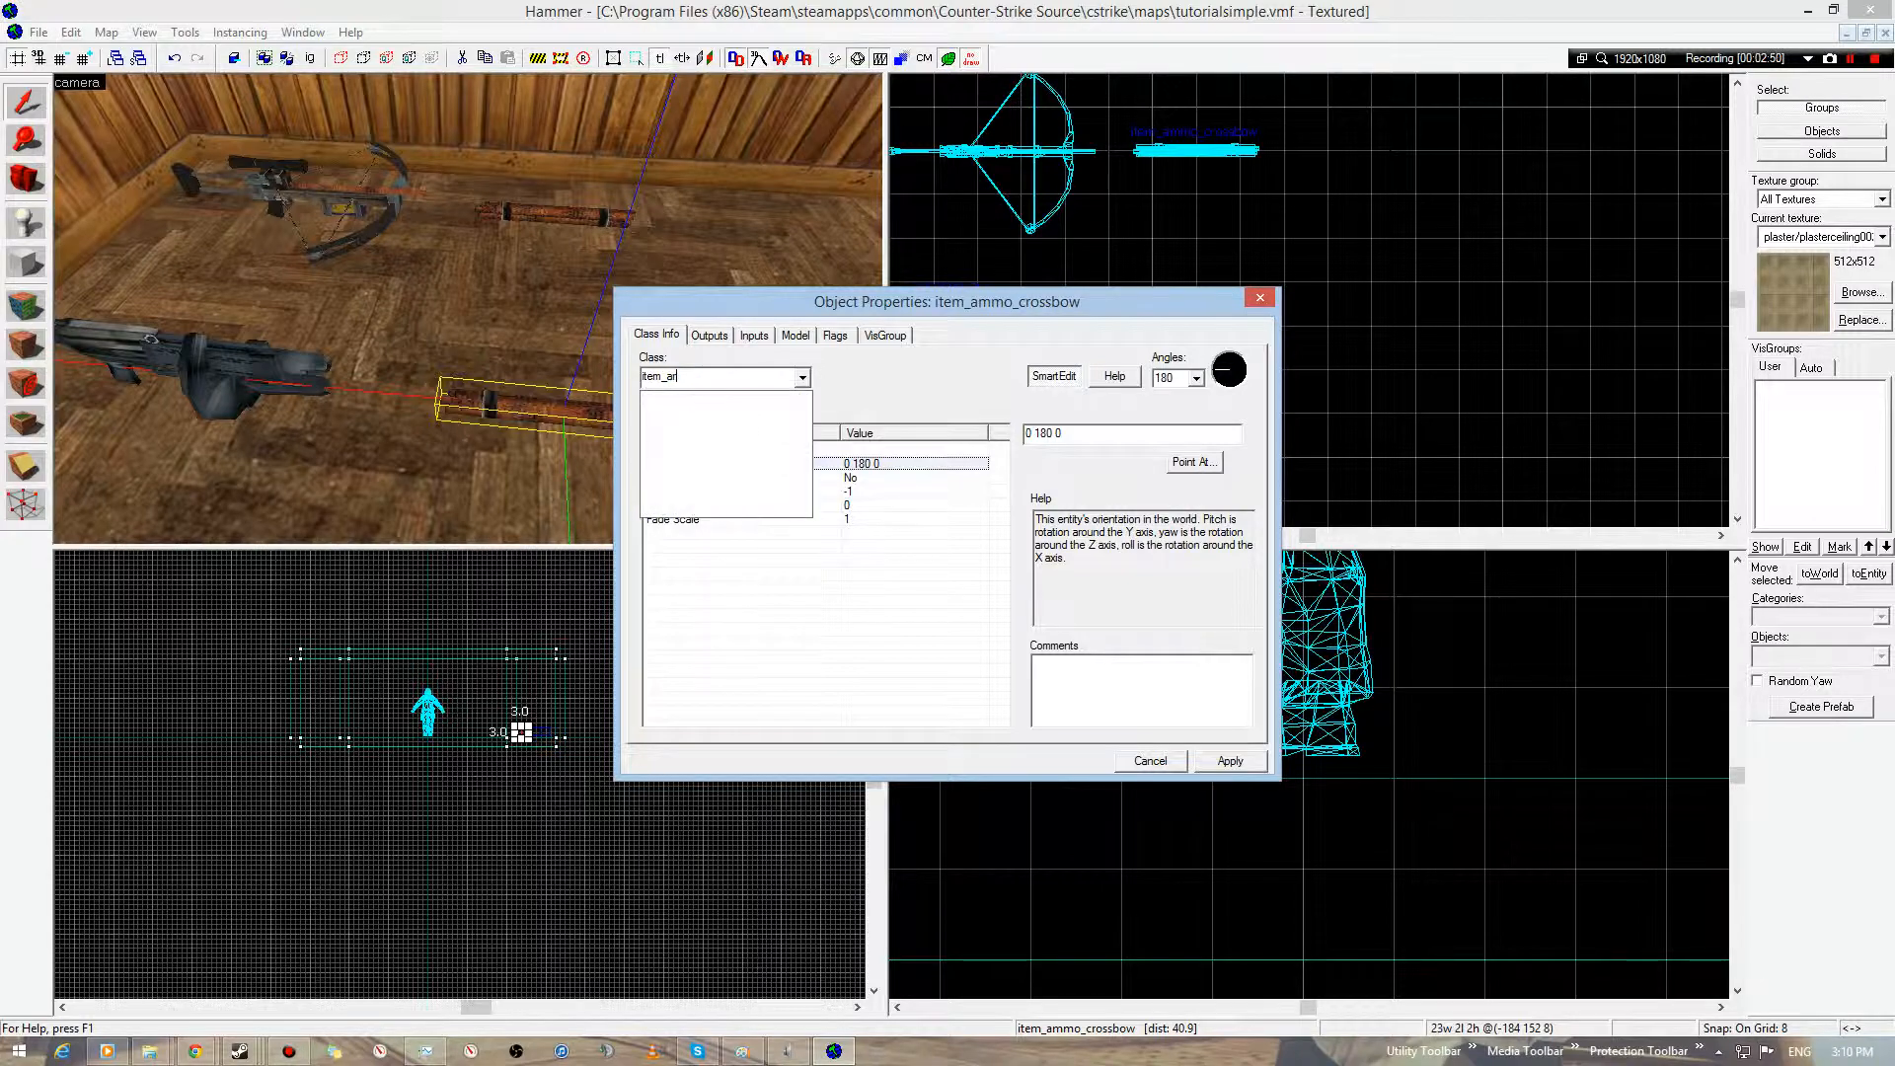
pyautogui.press('BackSpace')
pyautogui.press('BackSpace')
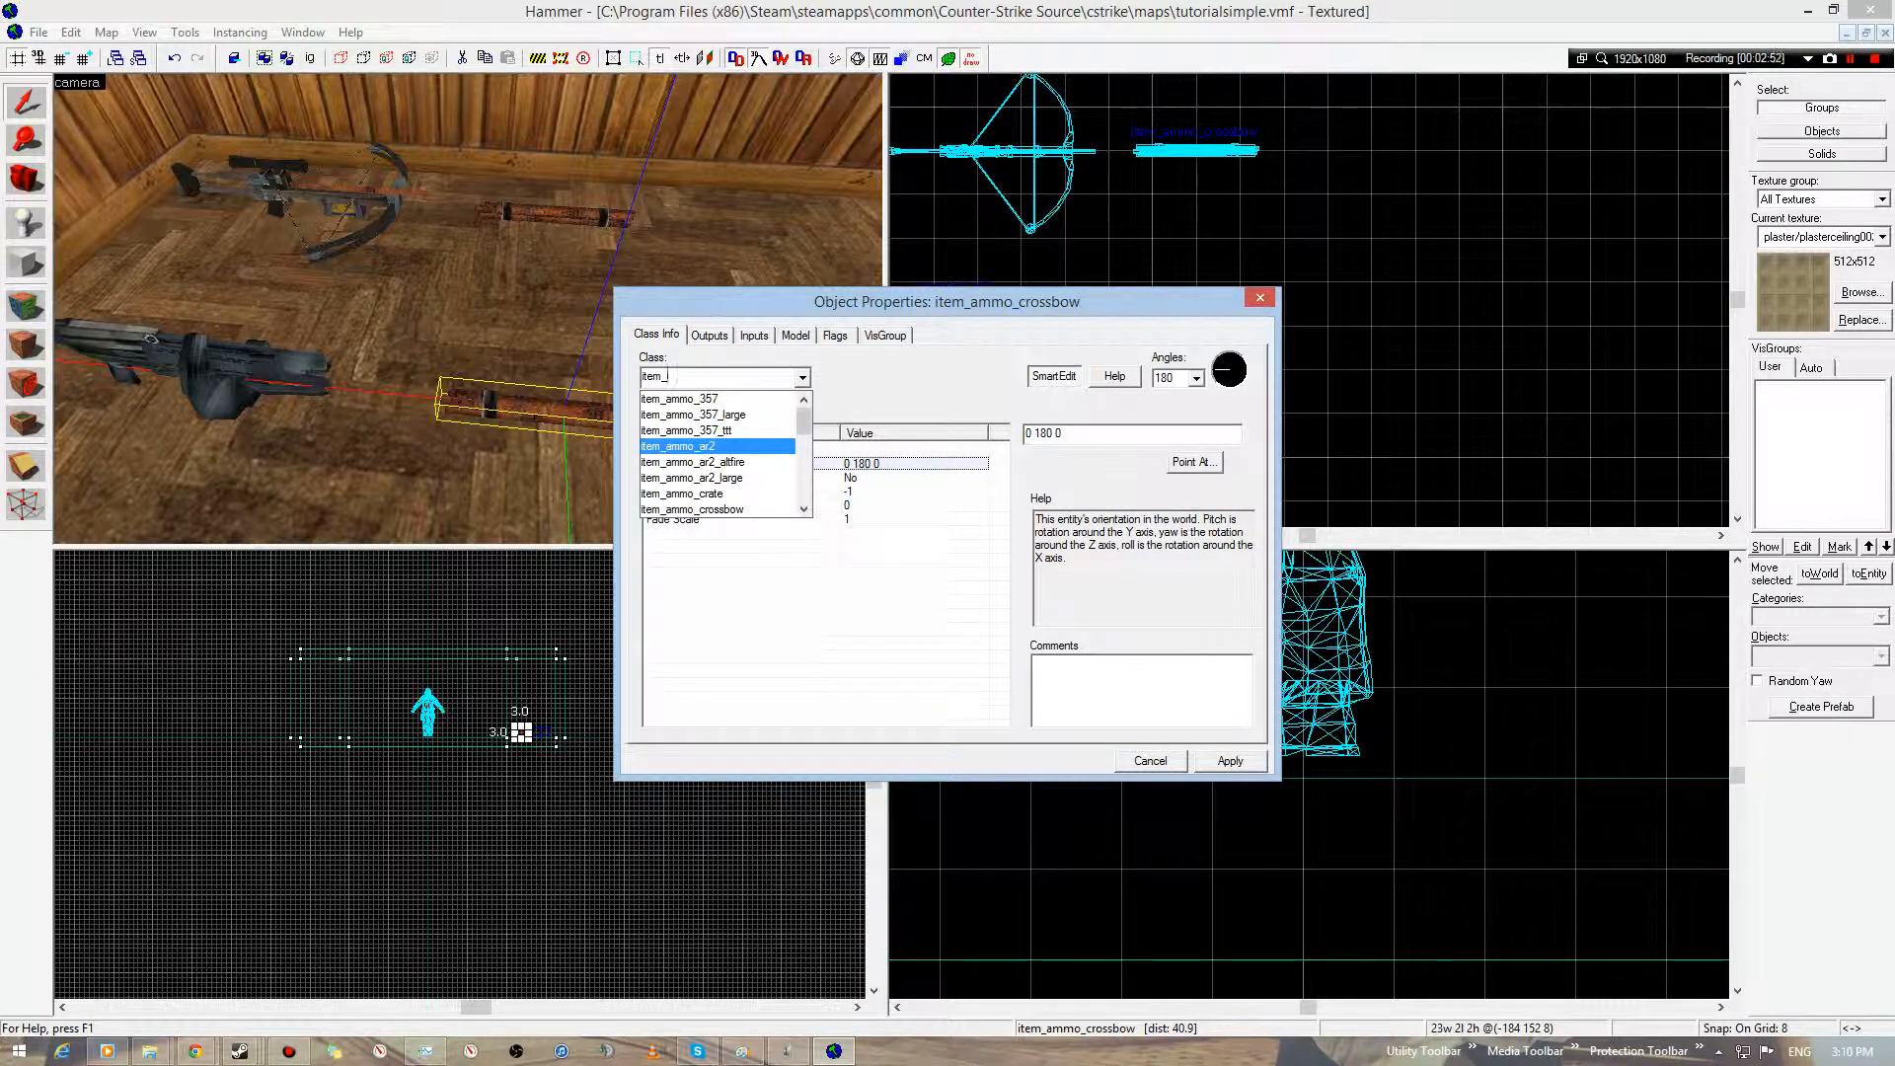
pyautogui.click(720, 446)
pyautogui.click(1230, 761)
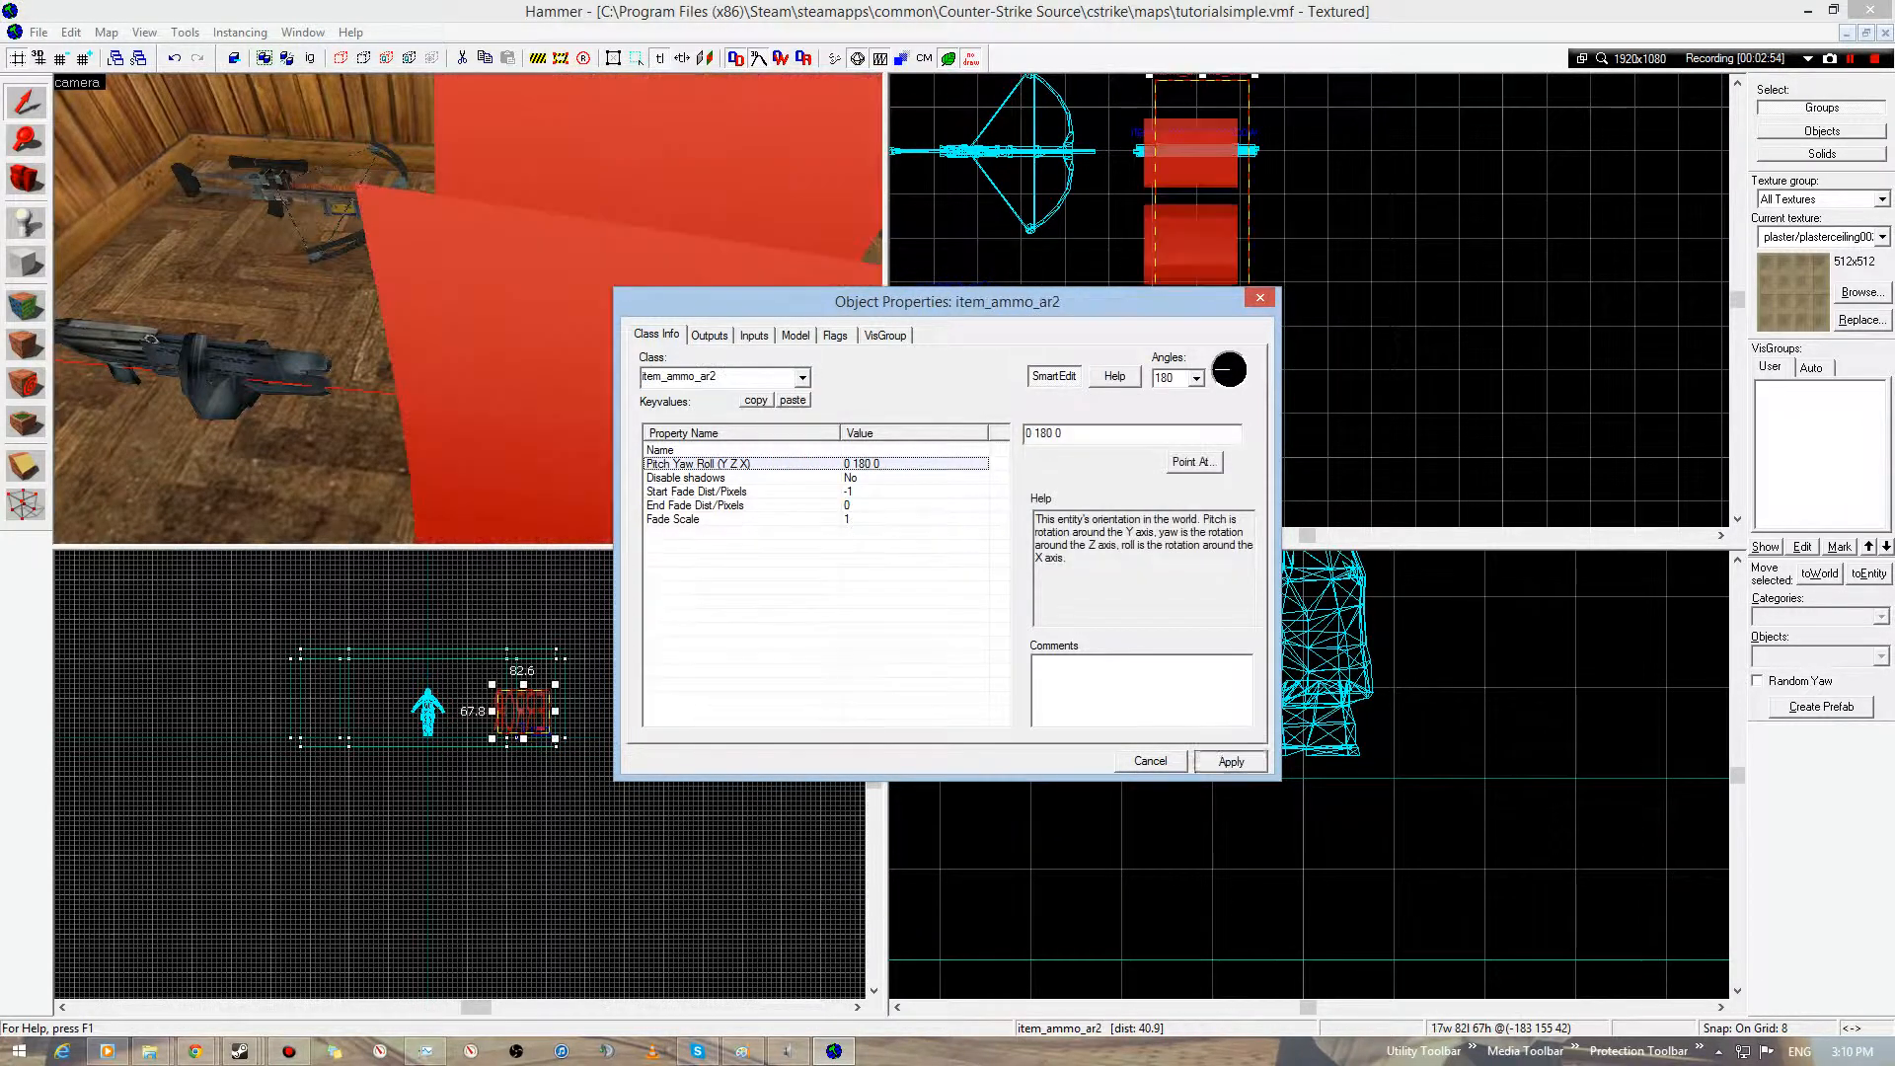
pyautogui.click(1151, 761)
# - Recheck the AR2 ammo item's class in its object properties, close them, and delete the item from the map
pyautogui.press('z')
pyautogui.press('s')
pyautogui.hotkey('alt', 'Return')
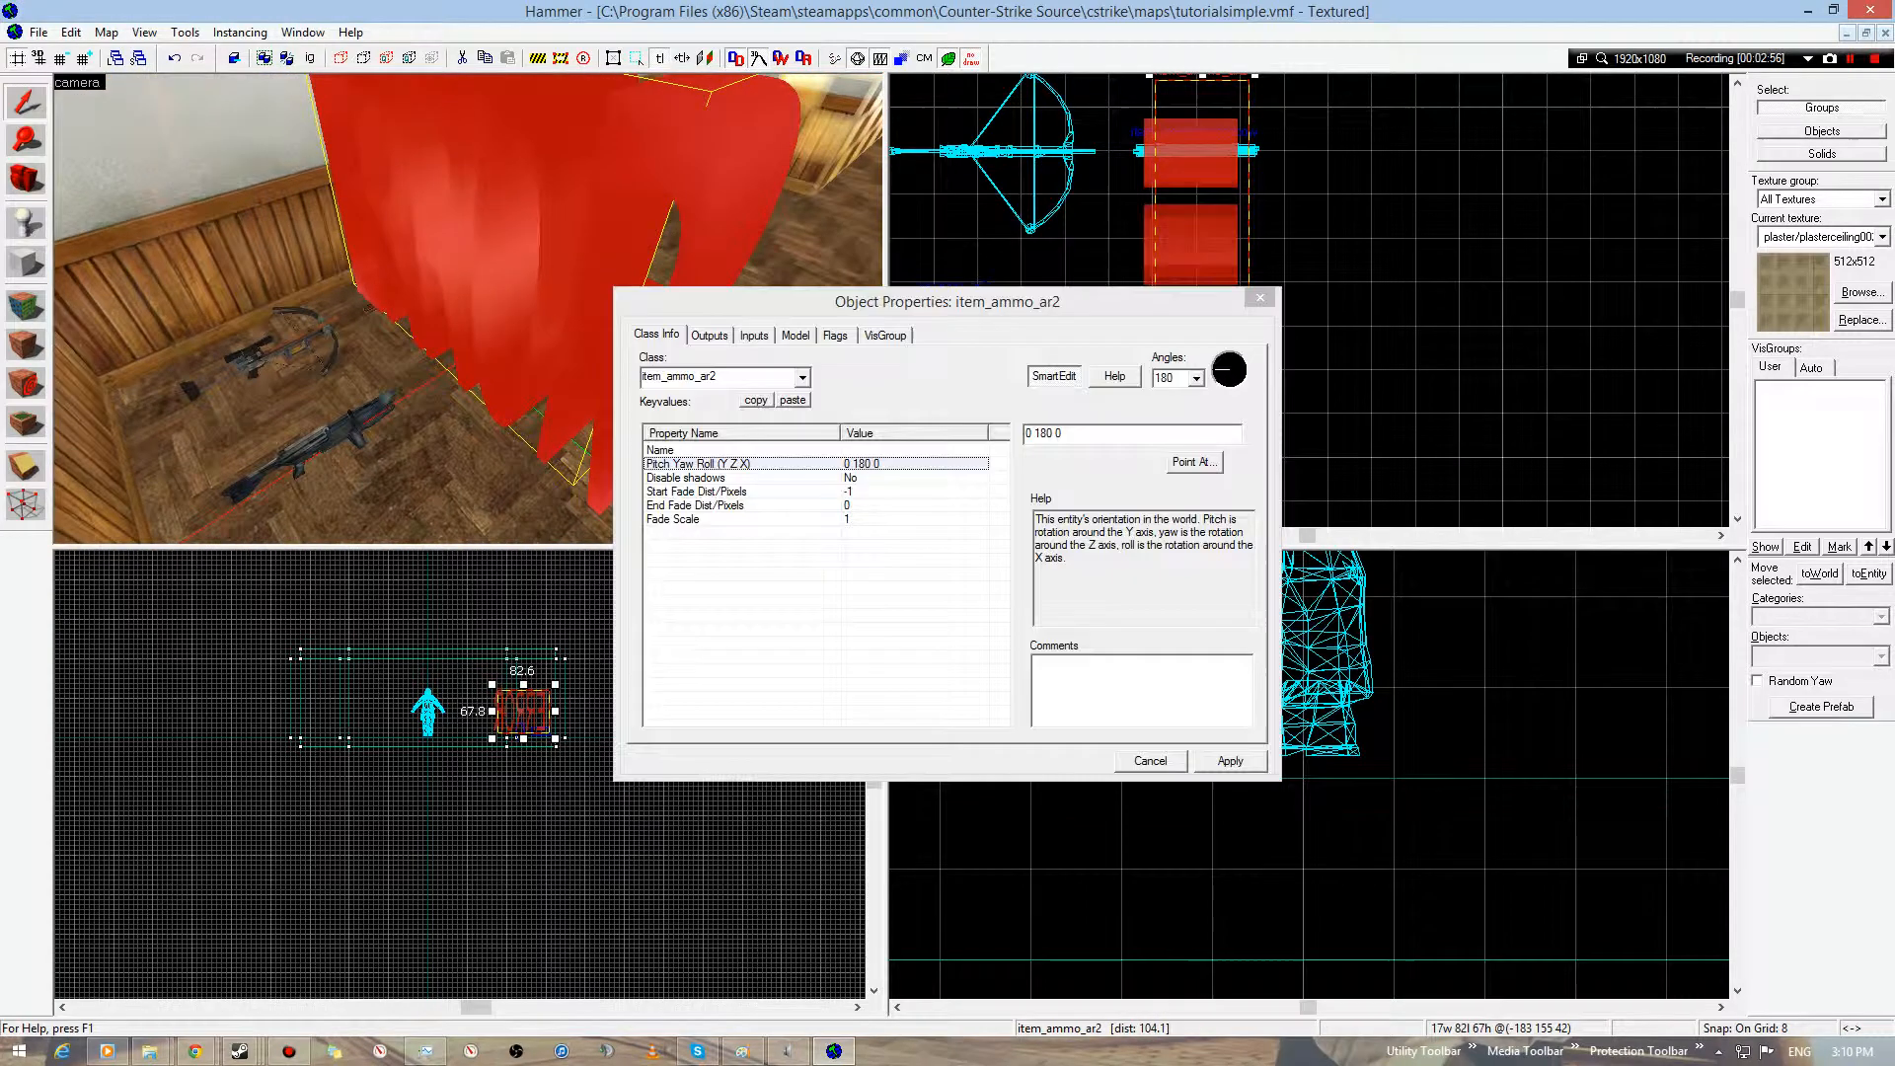
pyautogui.click(730, 377)
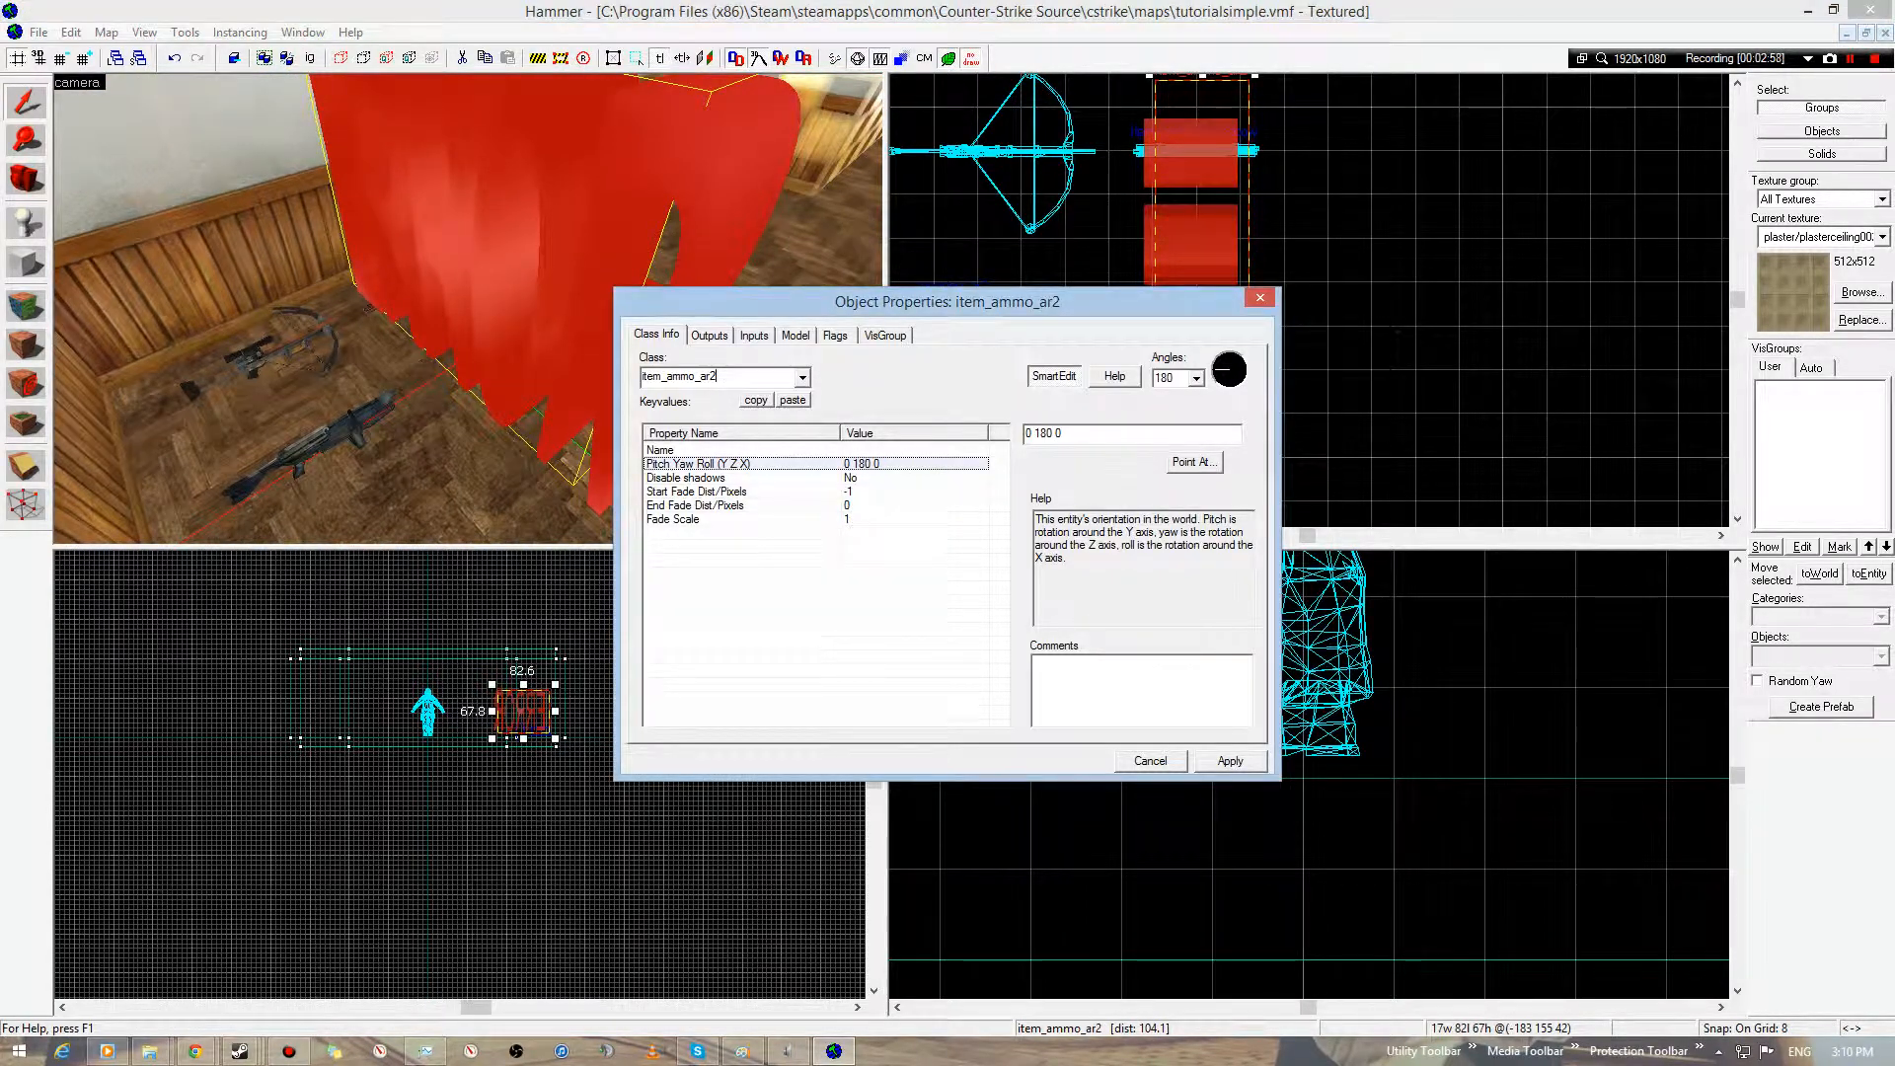
pyautogui.click(802, 378)
pyautogui.click(987, 237)
pyautogui.click(1259, 297)
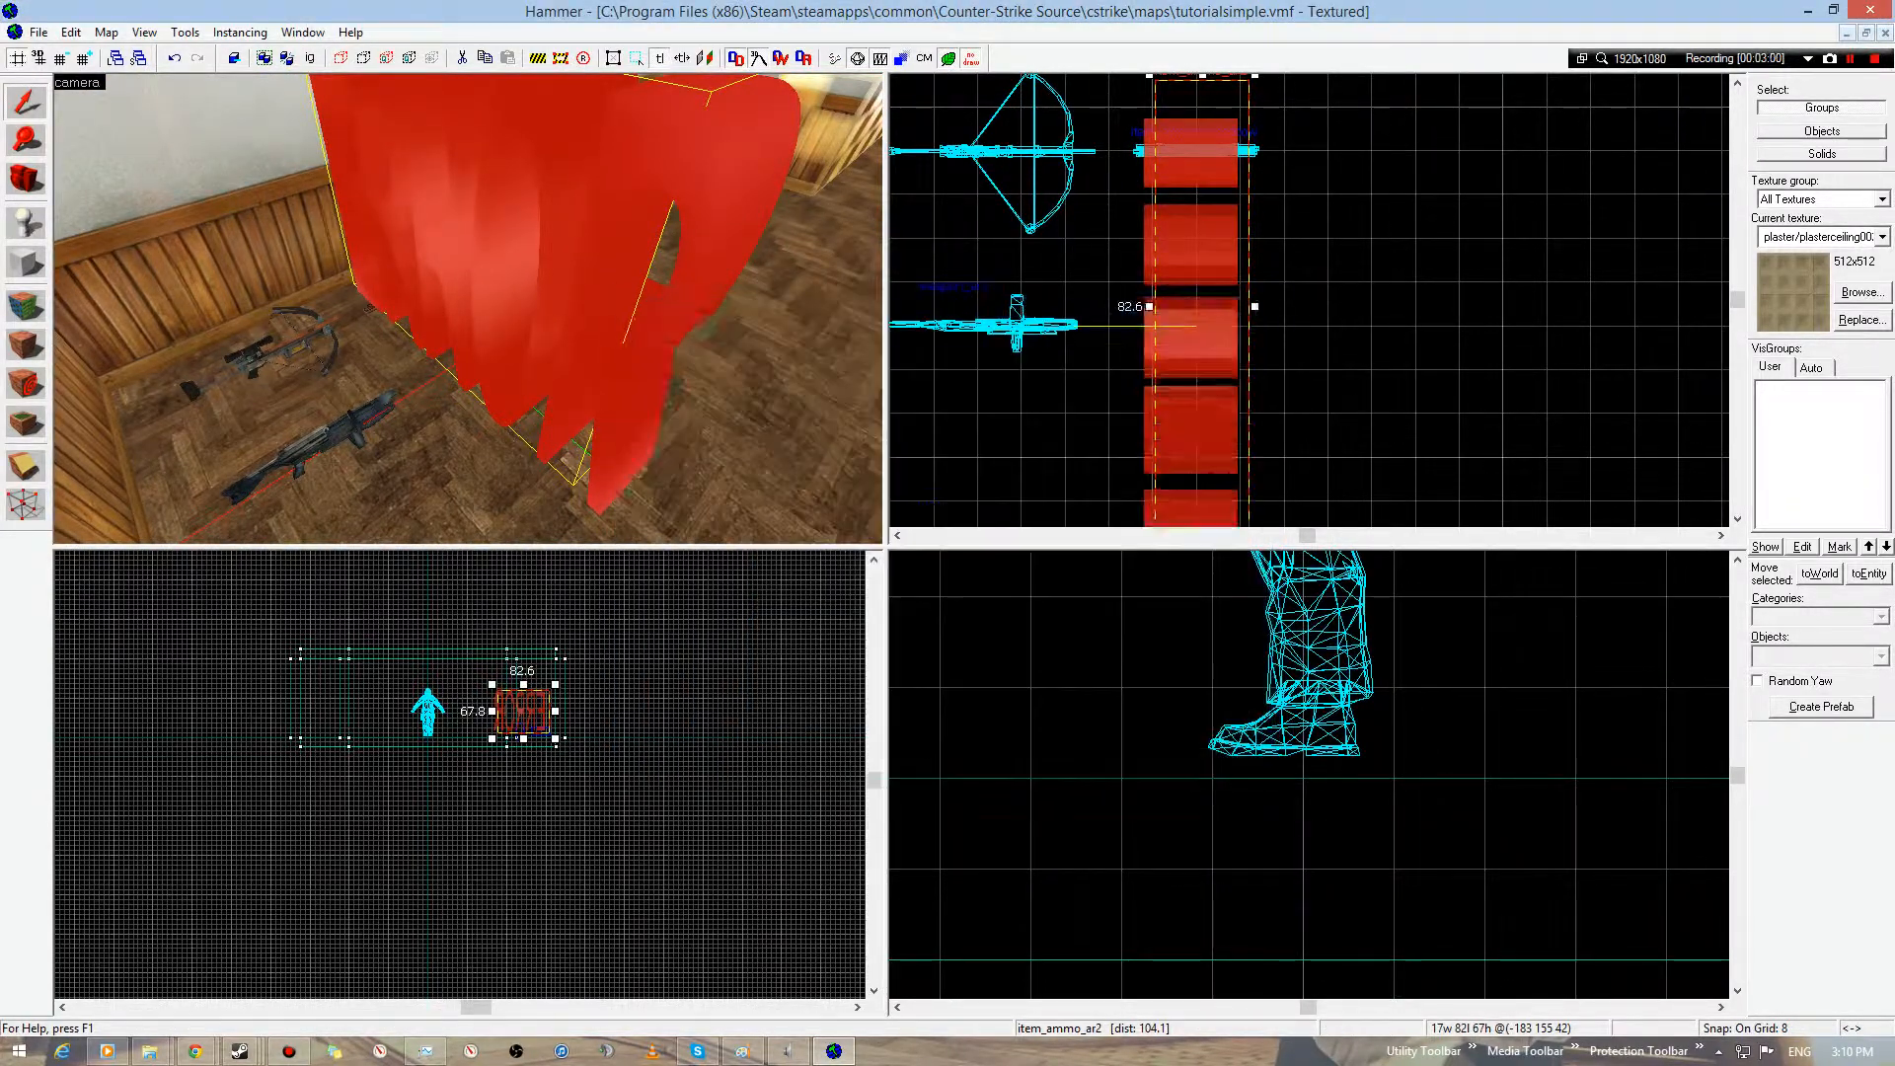
pyautogui.press('Delete')
pyautogui.press('z')
pyautogui.press('w')
pyautogui.press('w')
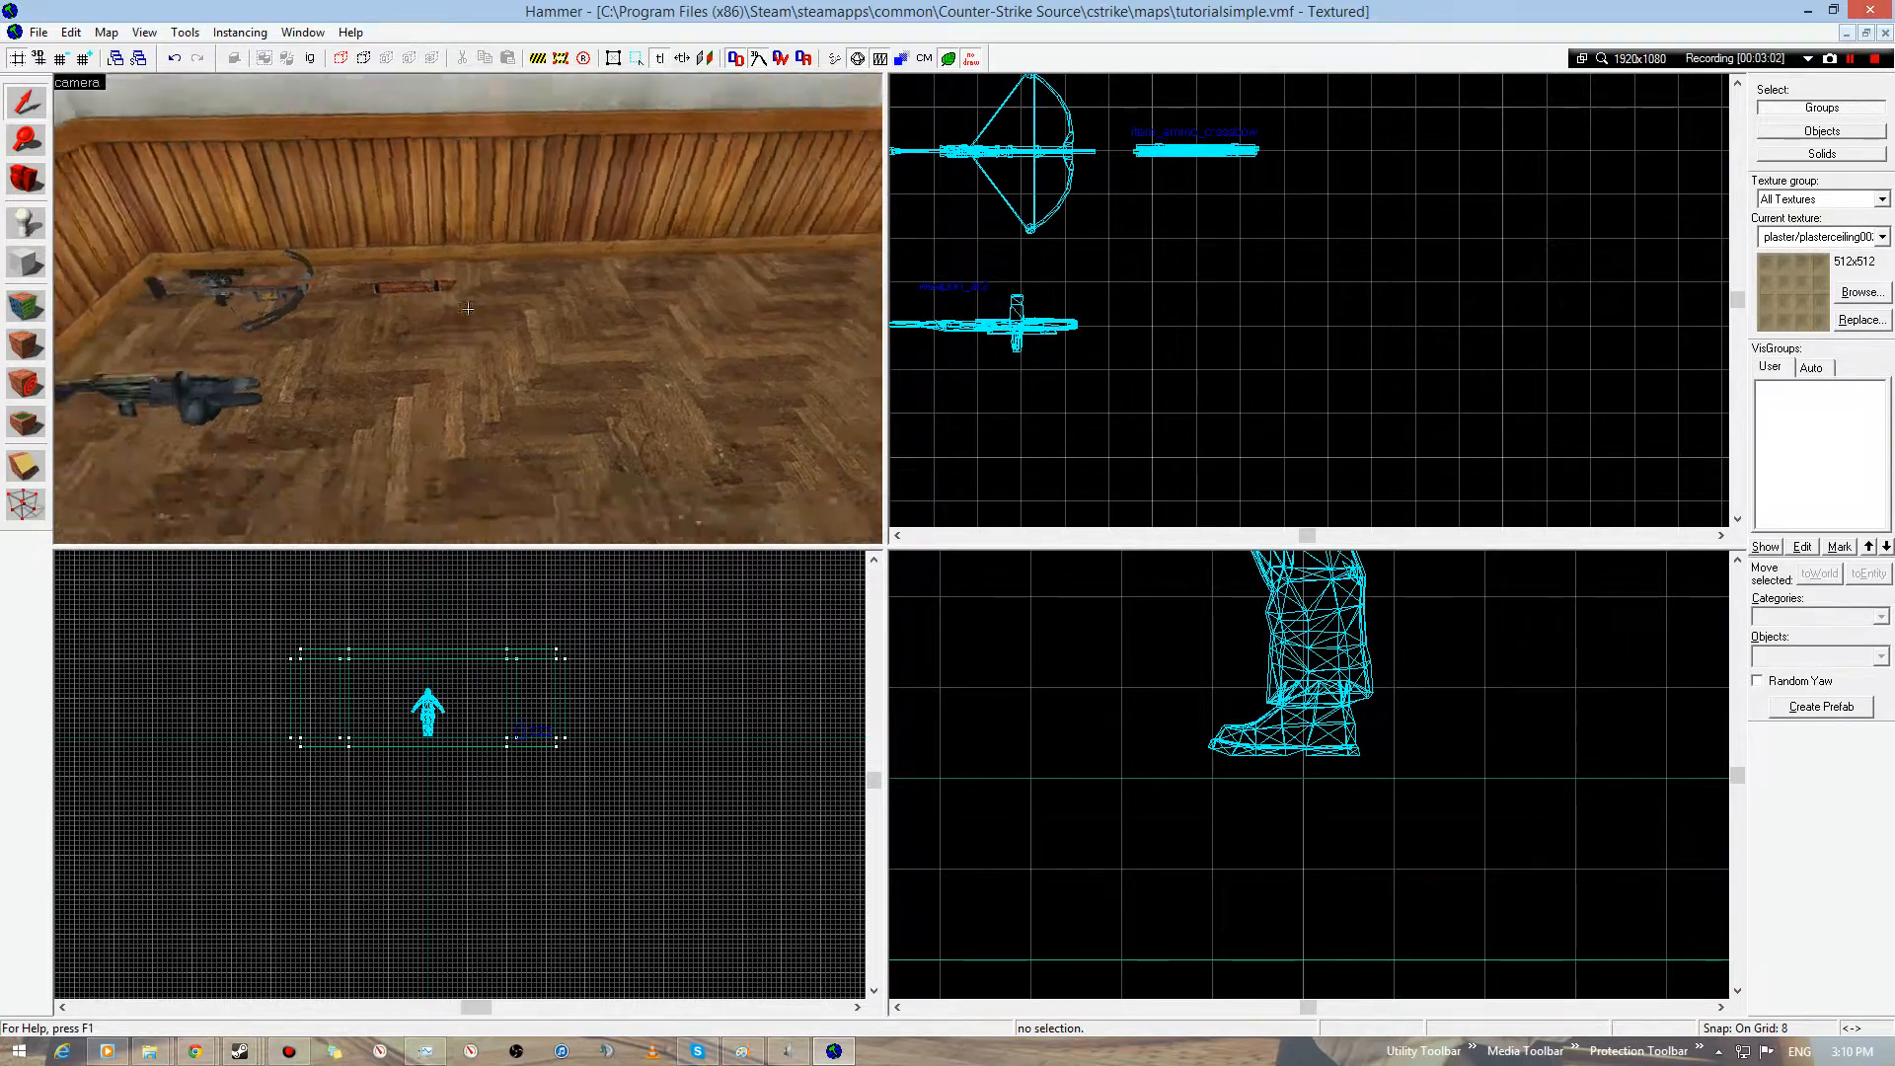
pyautogui.press('z')
pyautogui.scroll(-3, 1231, 833)
pyautogui.scroll(-7, 1224, 832)
pyautogui.scroll(9, 1006, 795)
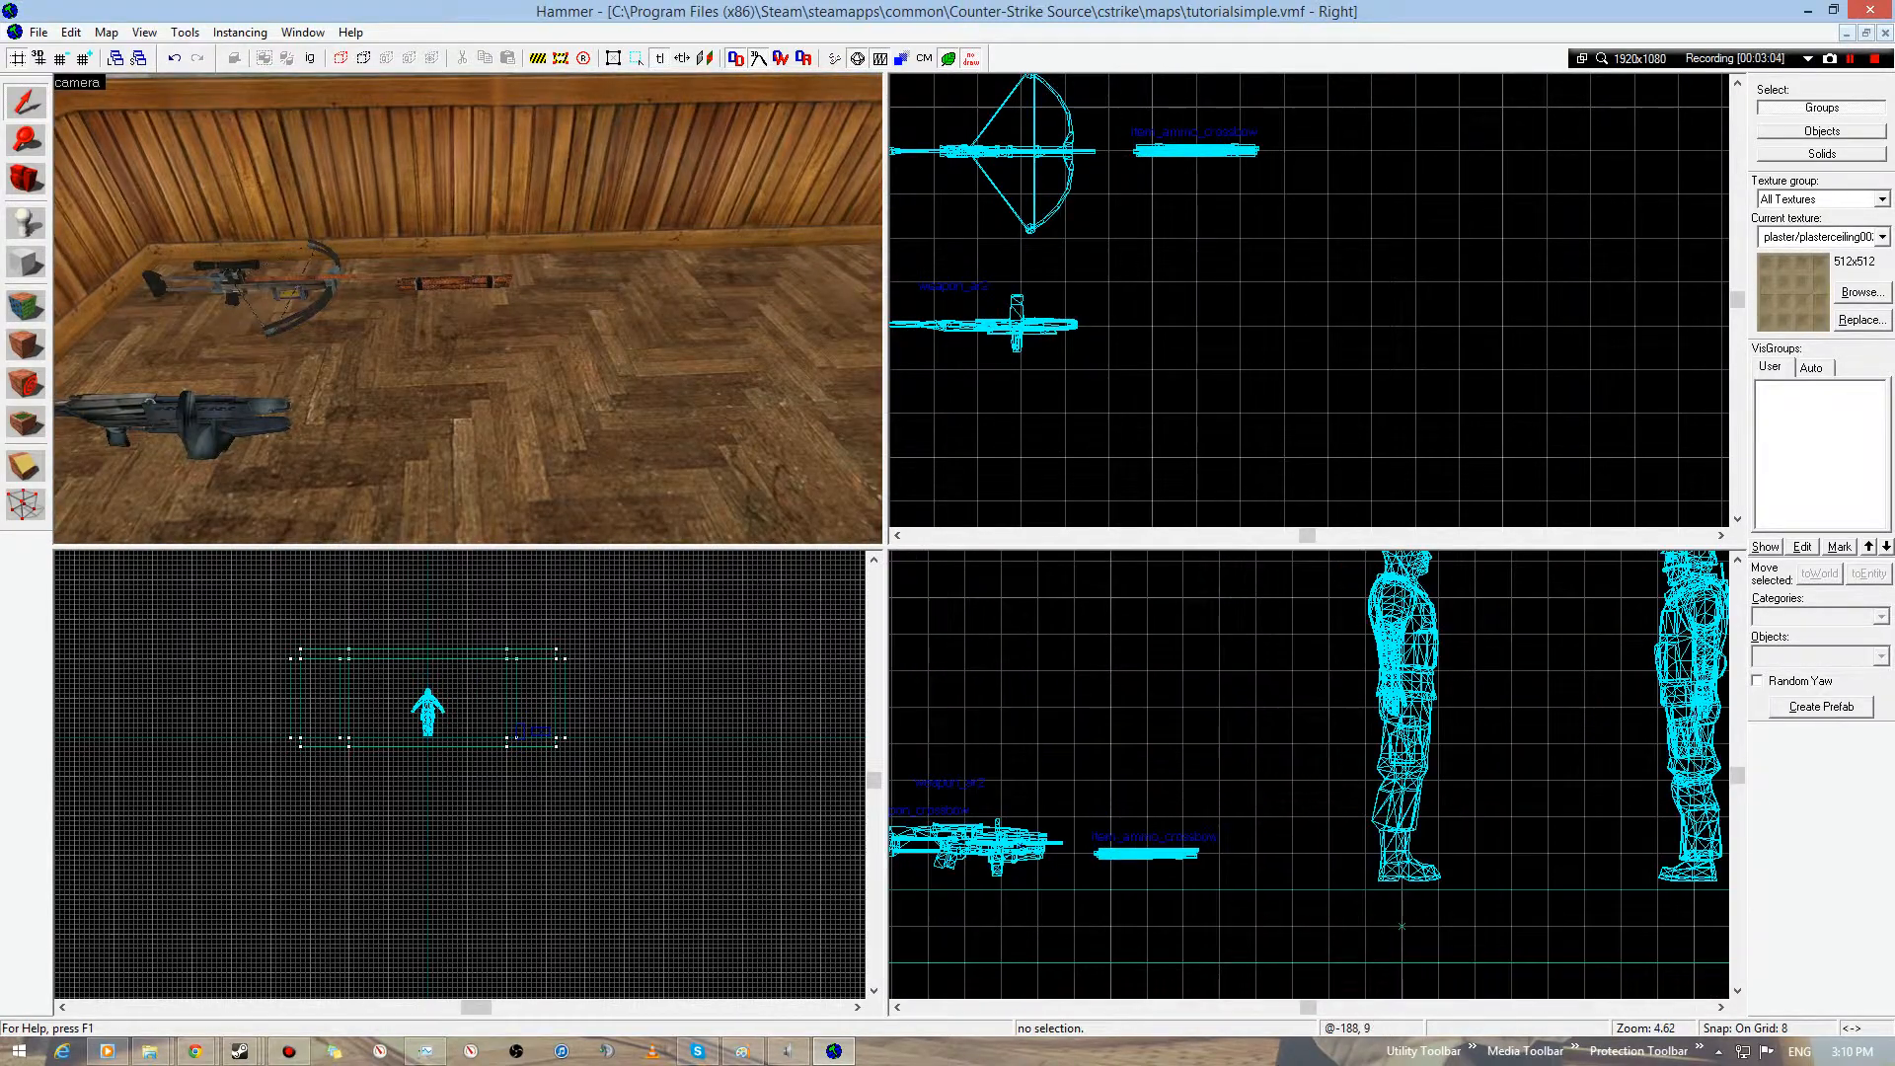
pyautogui.press('z')
pyautogui.press('a')
pyautogui.press('w')
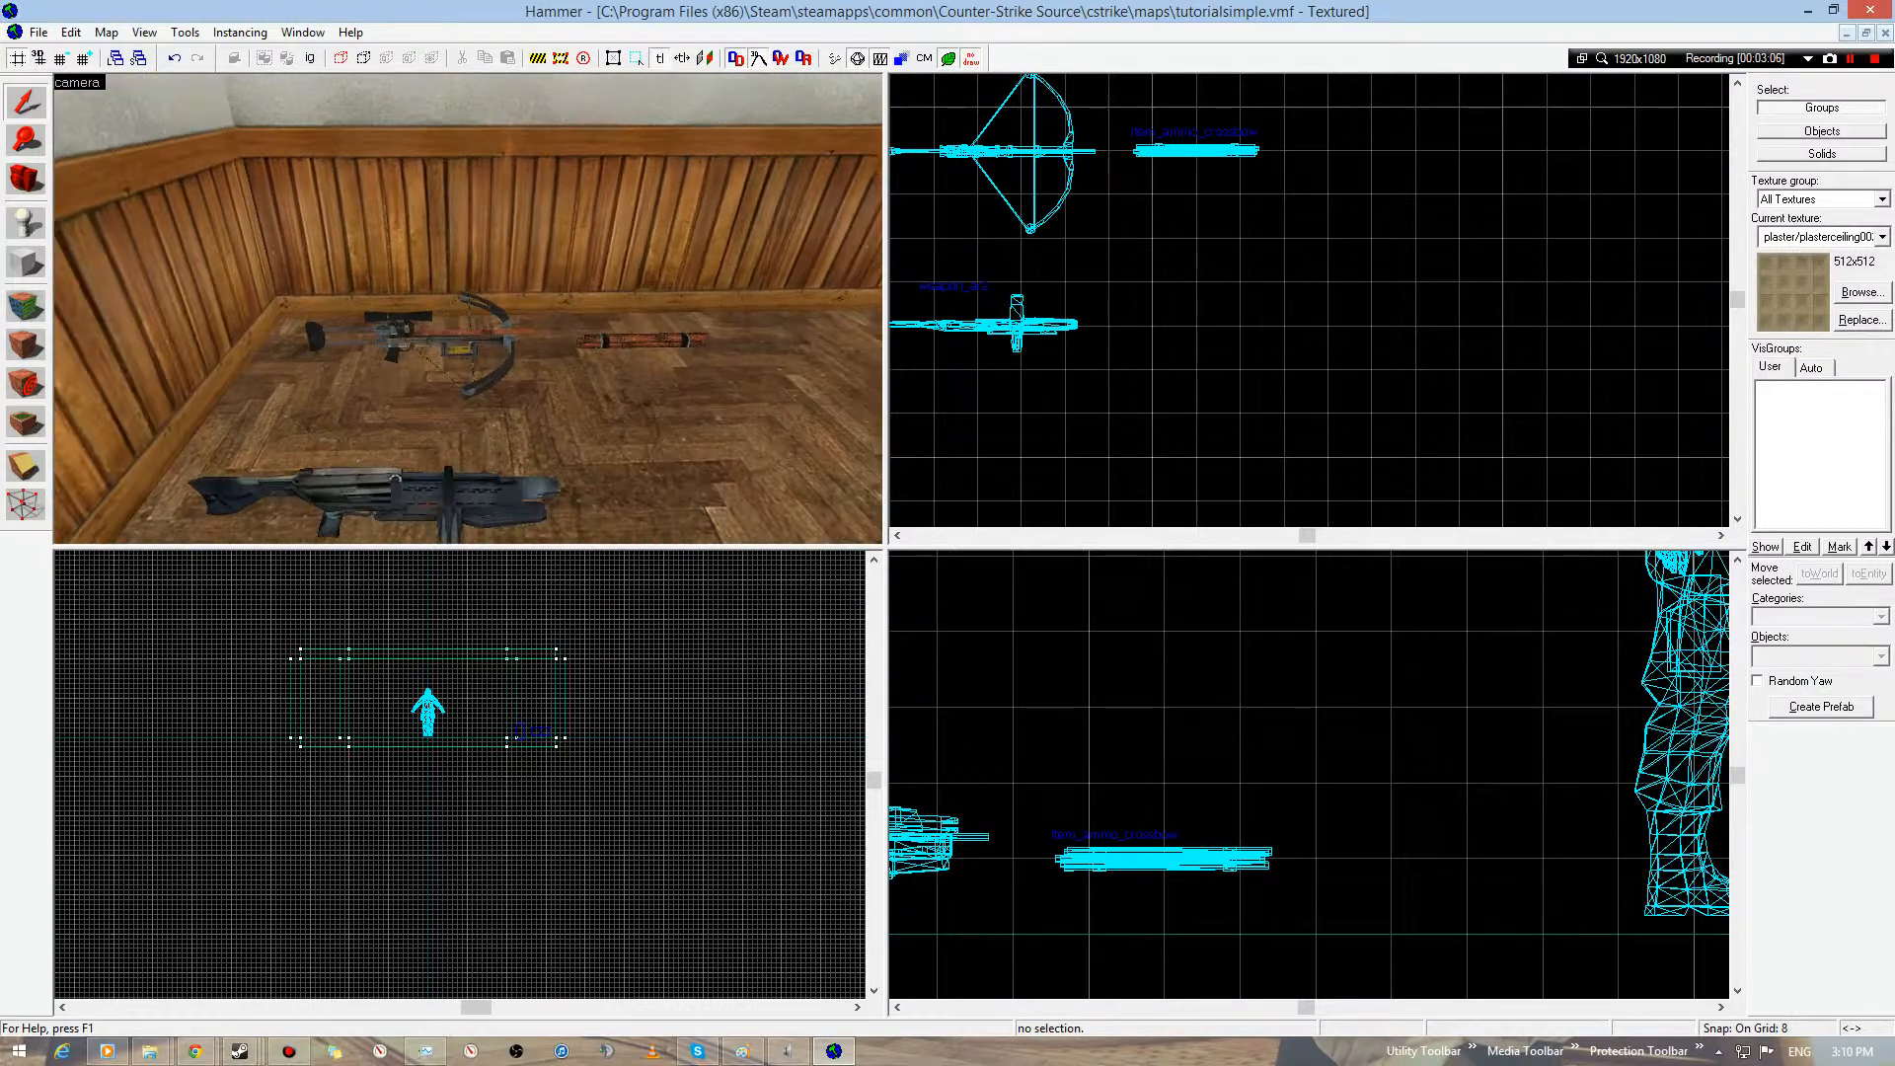
pyautogui.press('z')
# - Place an info_player_terrorist entity on the open floor with the Entity Tool, away from the weapons
pyautogui.click(533, 365)
pyautogui.click(168, 267)
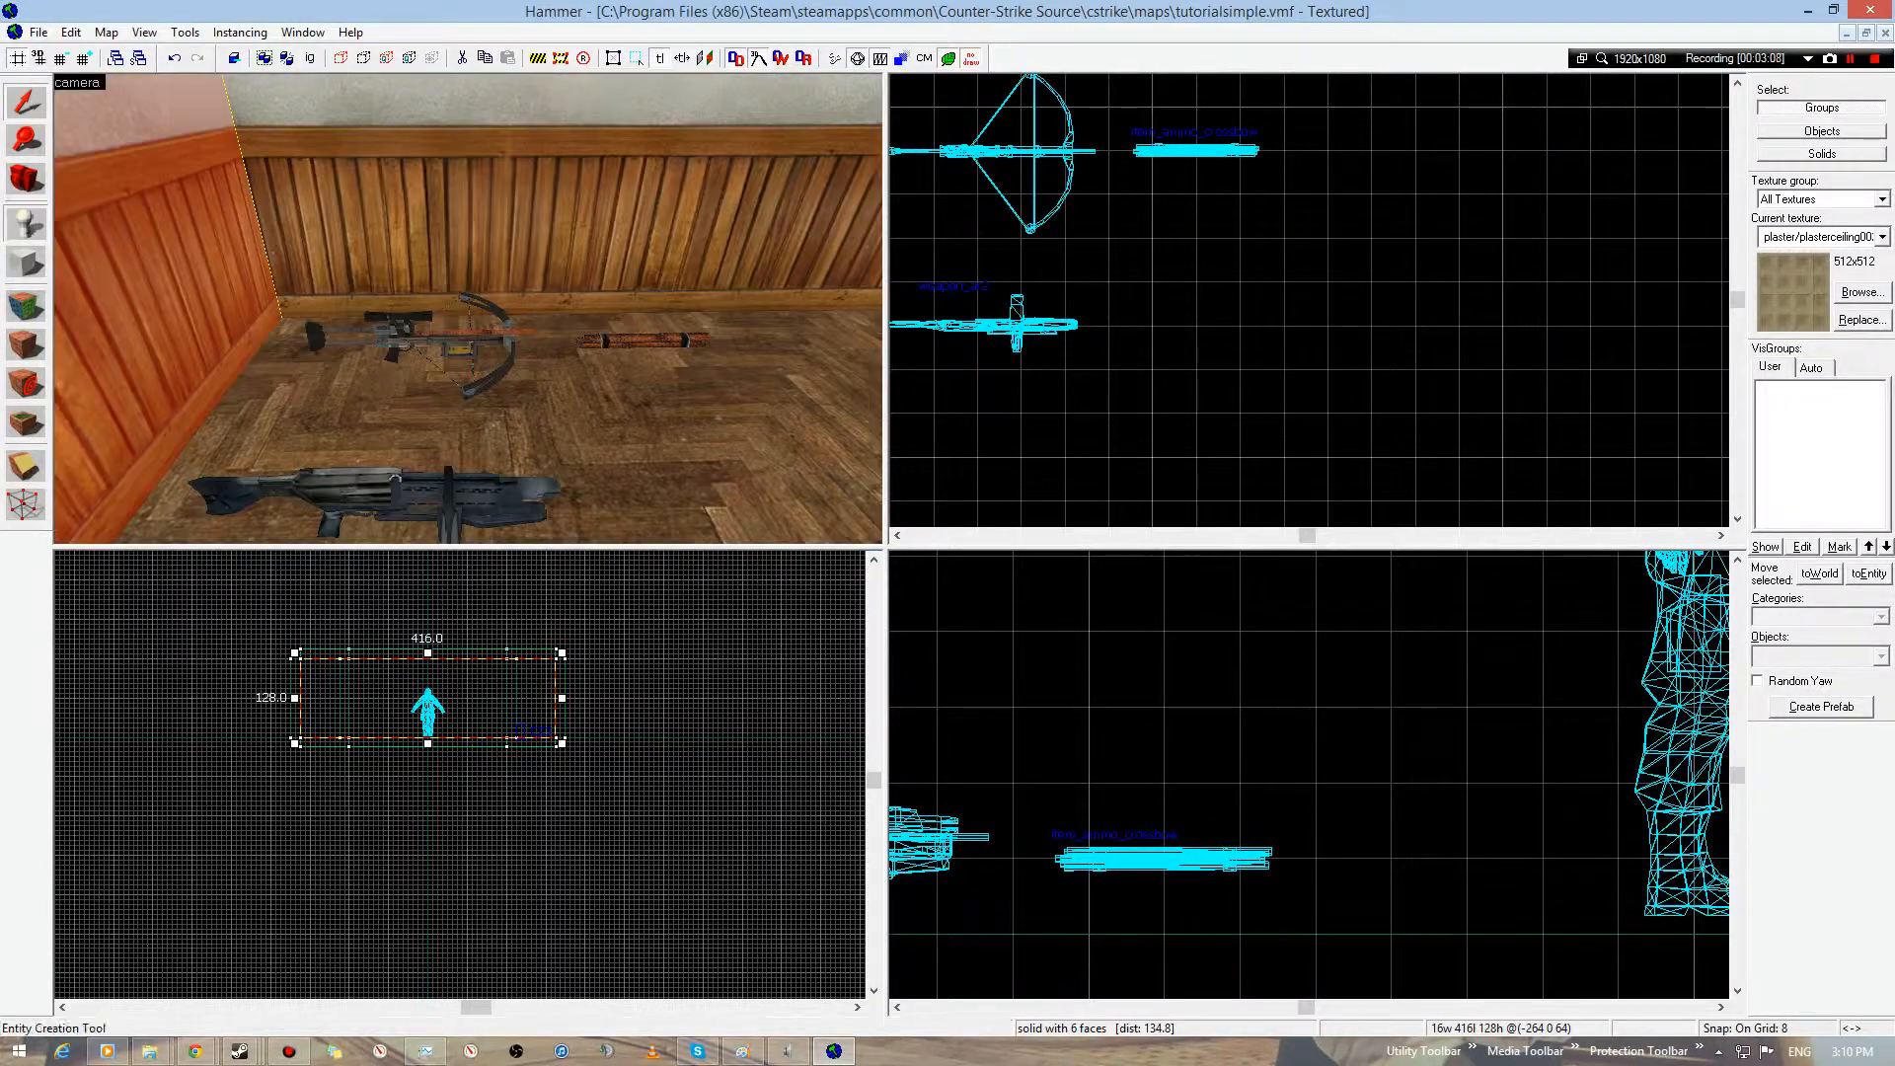
pyautogui.click(26, 224)
pyautogui.press('d')
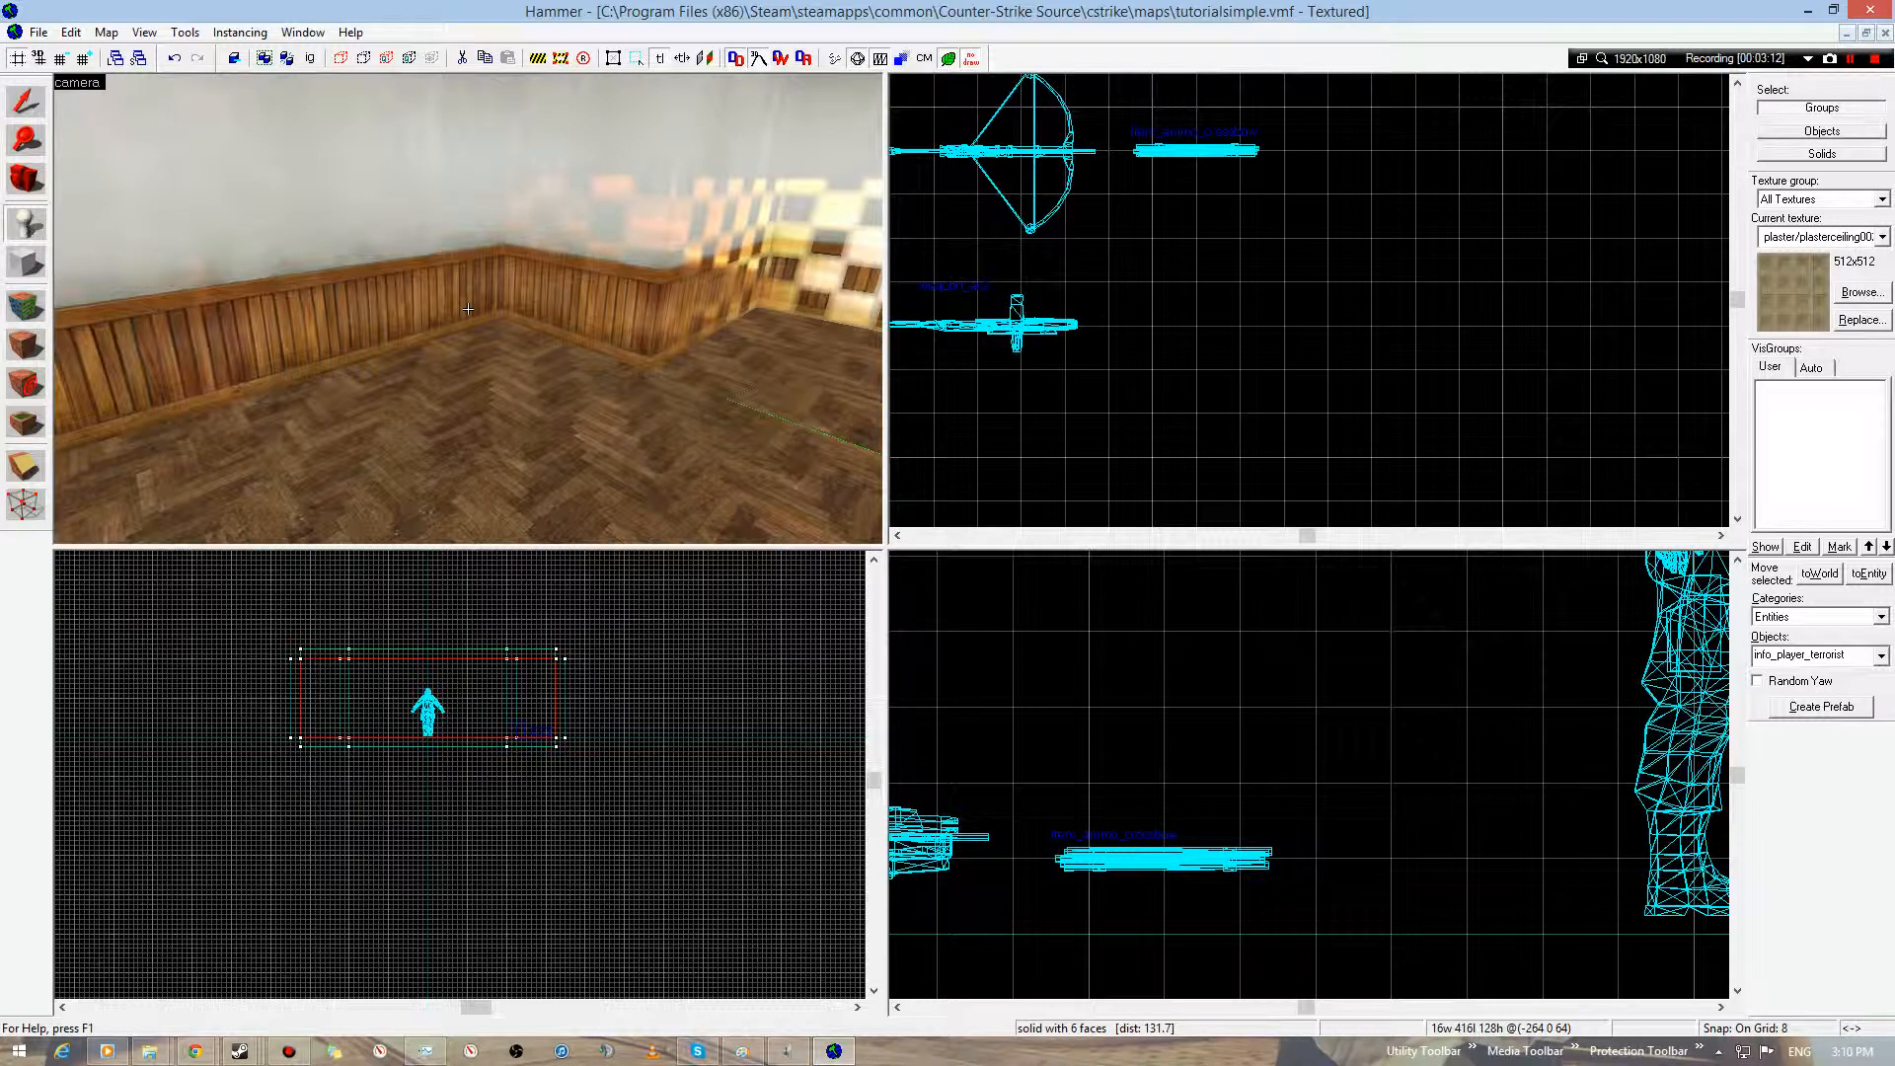
pyautogui.press('z')
pyautogui.click(436, 383)
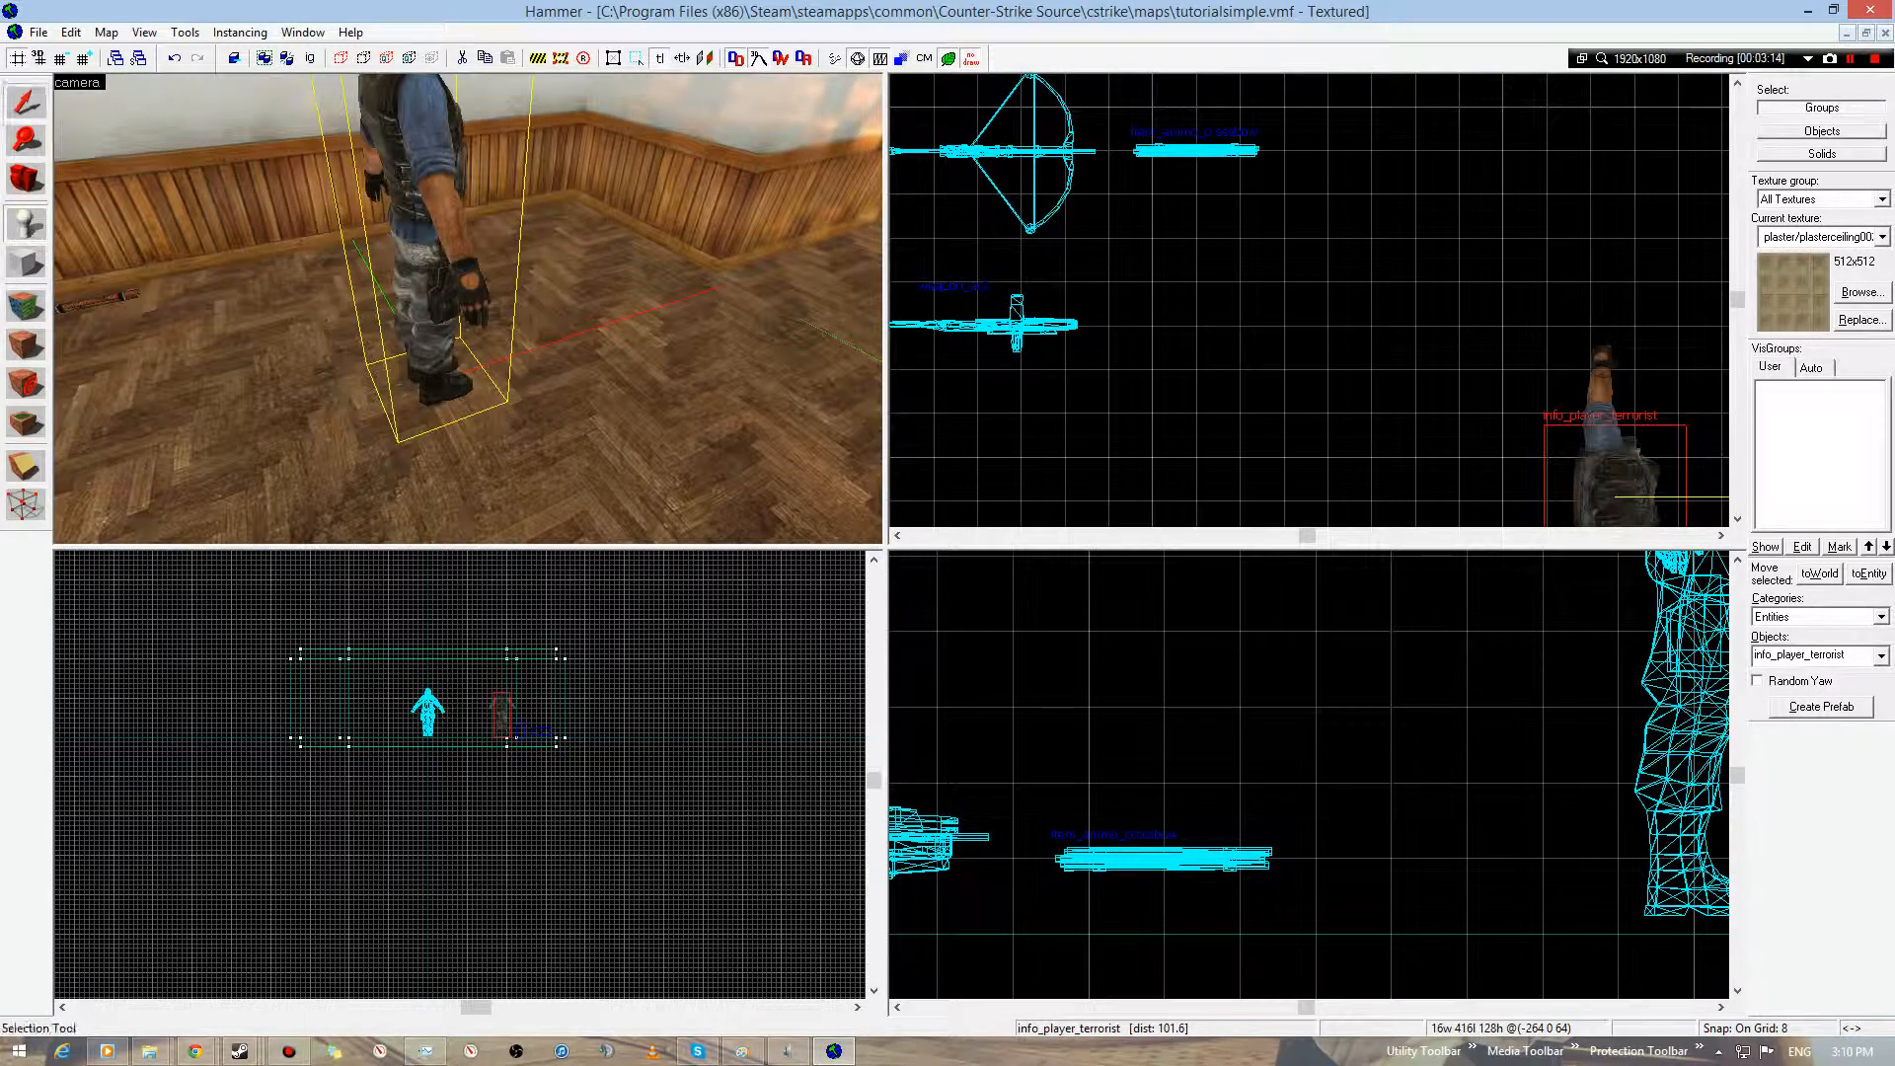
# - Change the newly placed terrorist entity's class to prop_static in its object properties and apply it
pyautogui.click(26, 101)
pyautogui.hotkey('alt', 'Return')
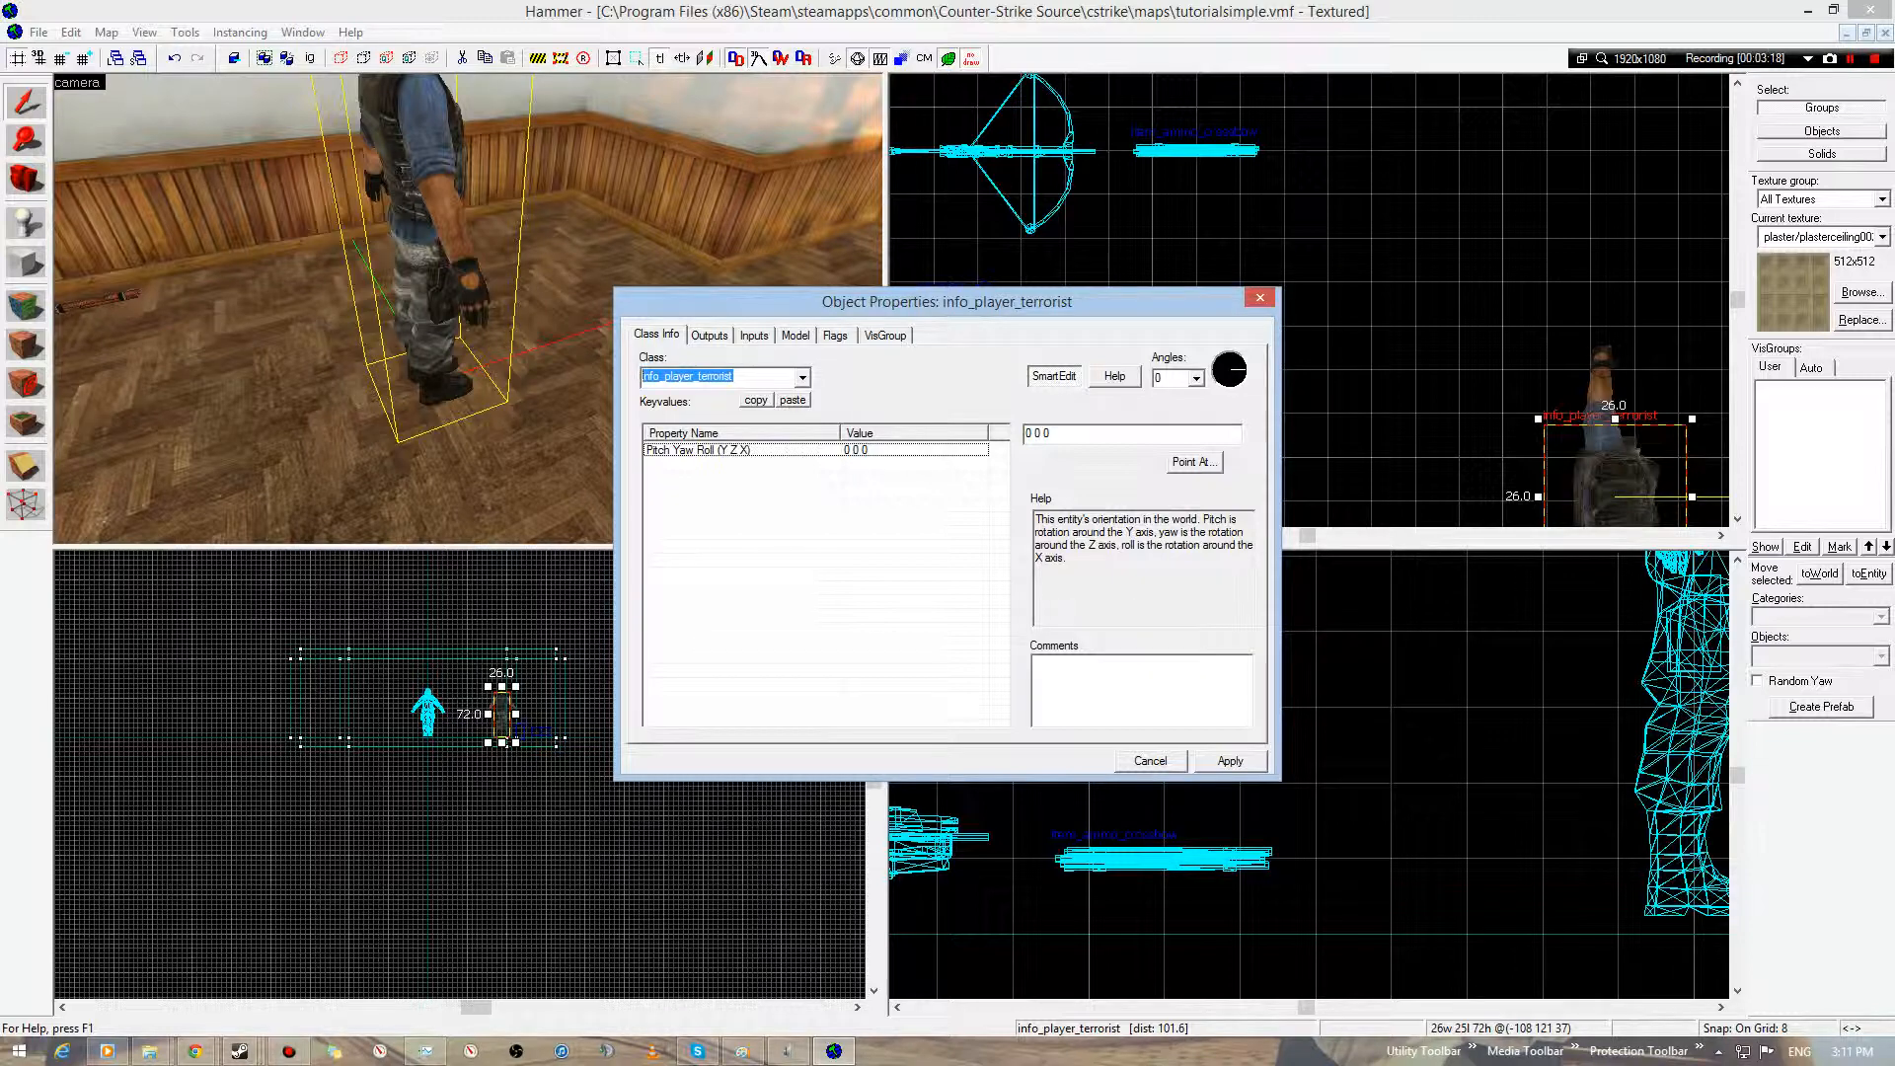
pyautogui.write('prop_static')
pyautogui.press('Return')
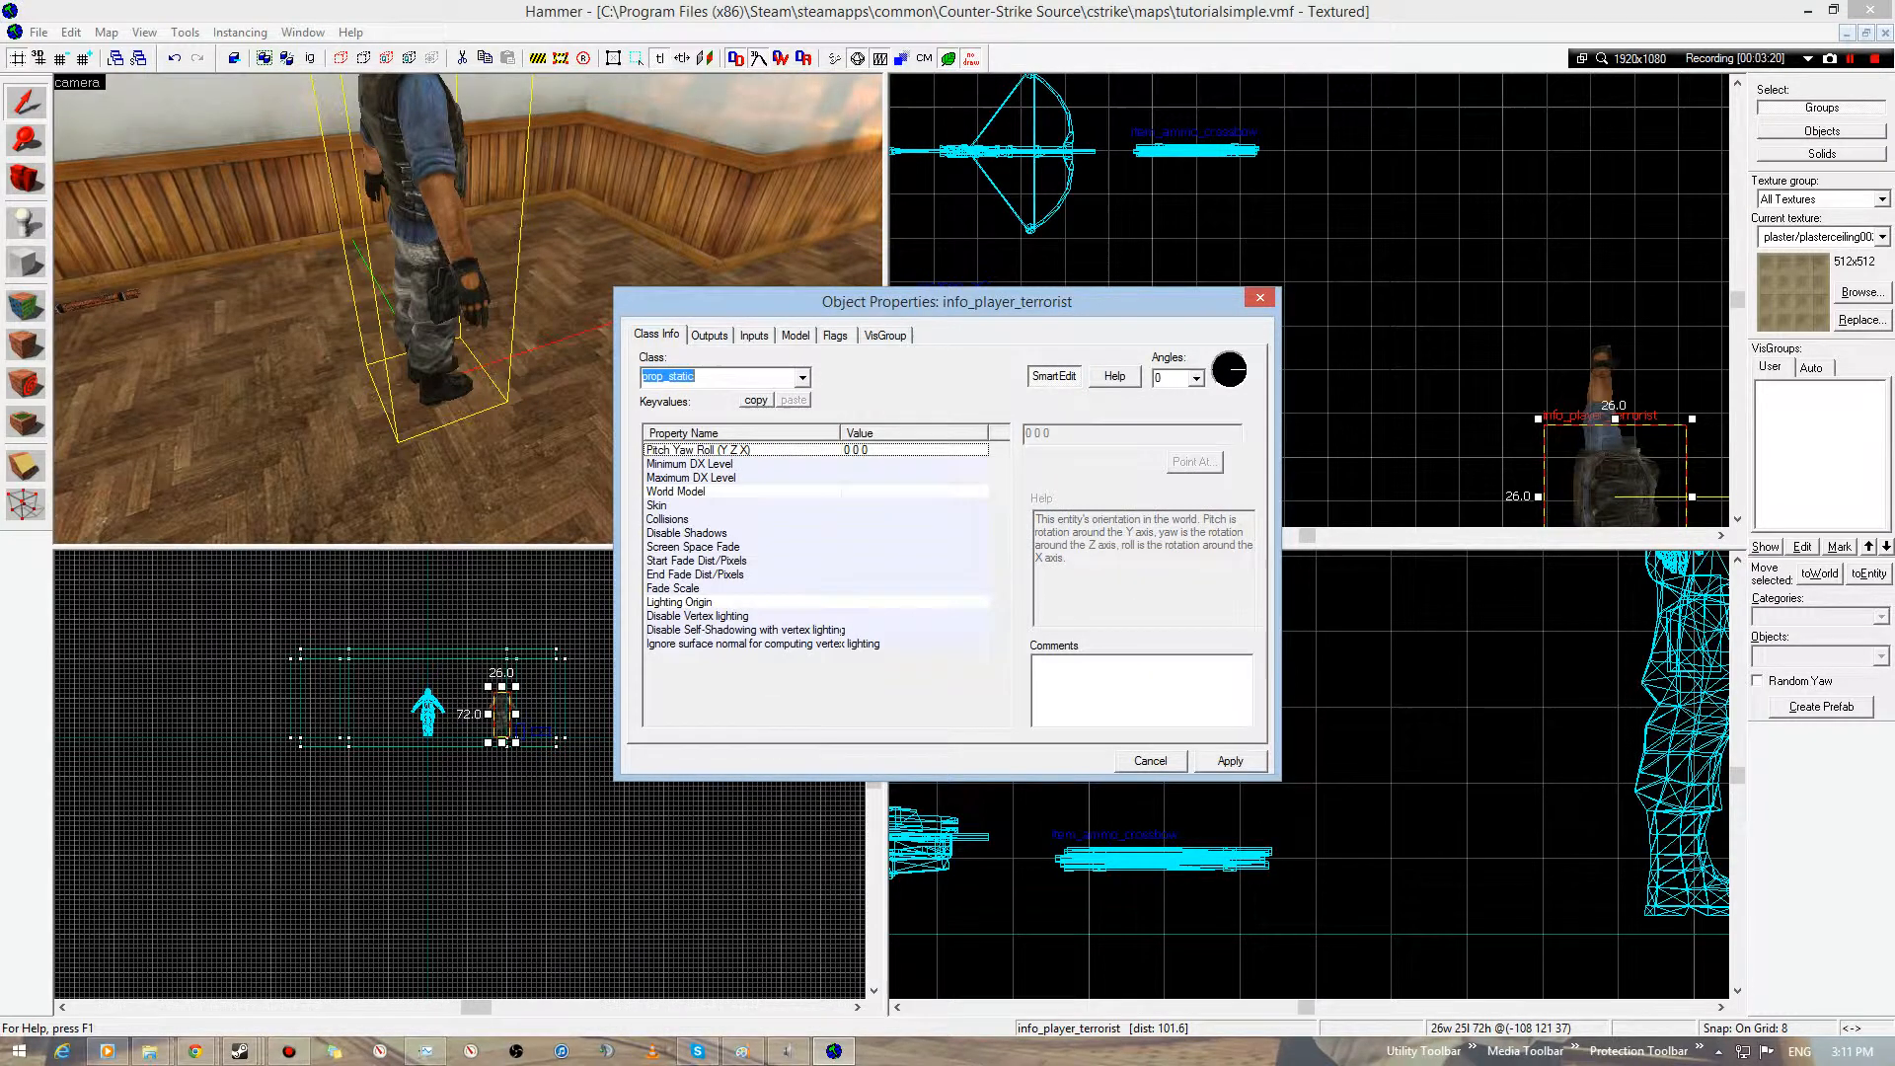
# - Look through the available prop classes, keep prop_static, and read its Entity Help
pyautogui.click(803, 378)
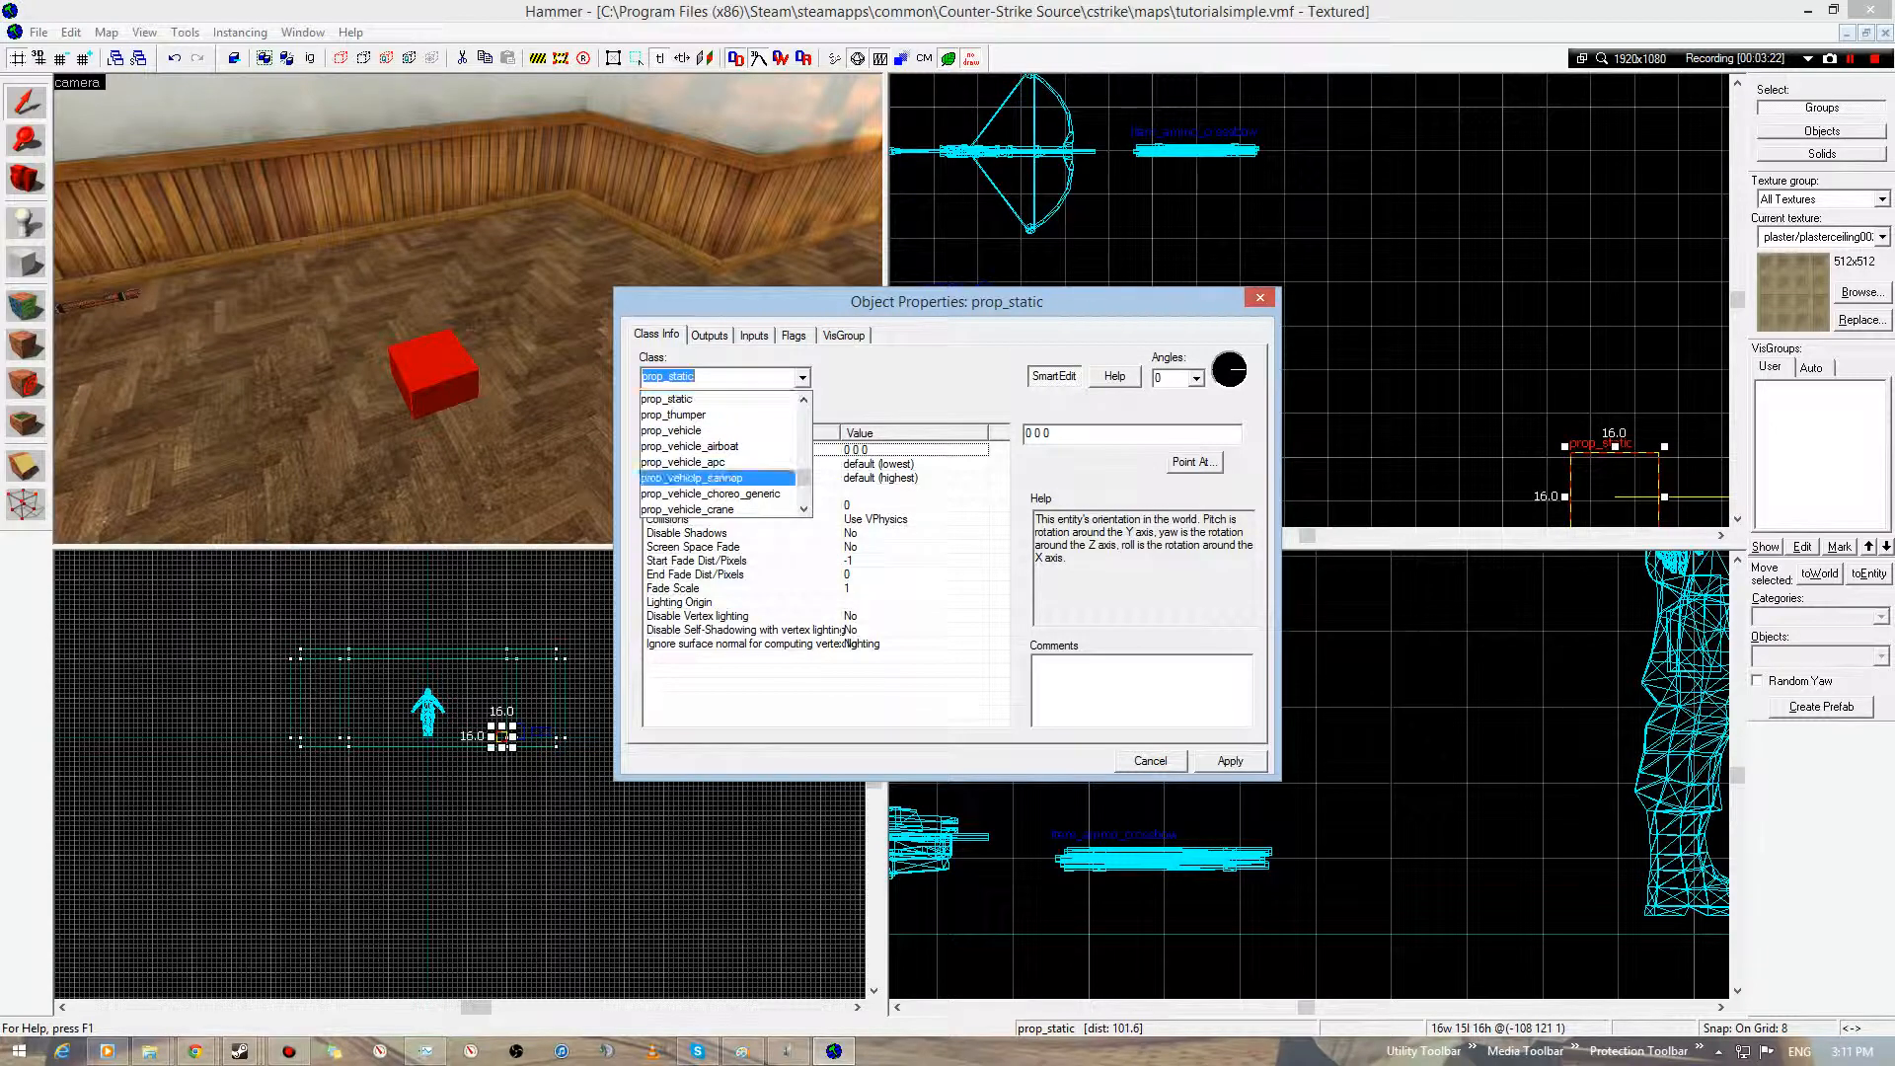
pyautogui.moveTo(803, 479); pyautogui.dragTo(803, 490)
pyautogui.press('Escape')
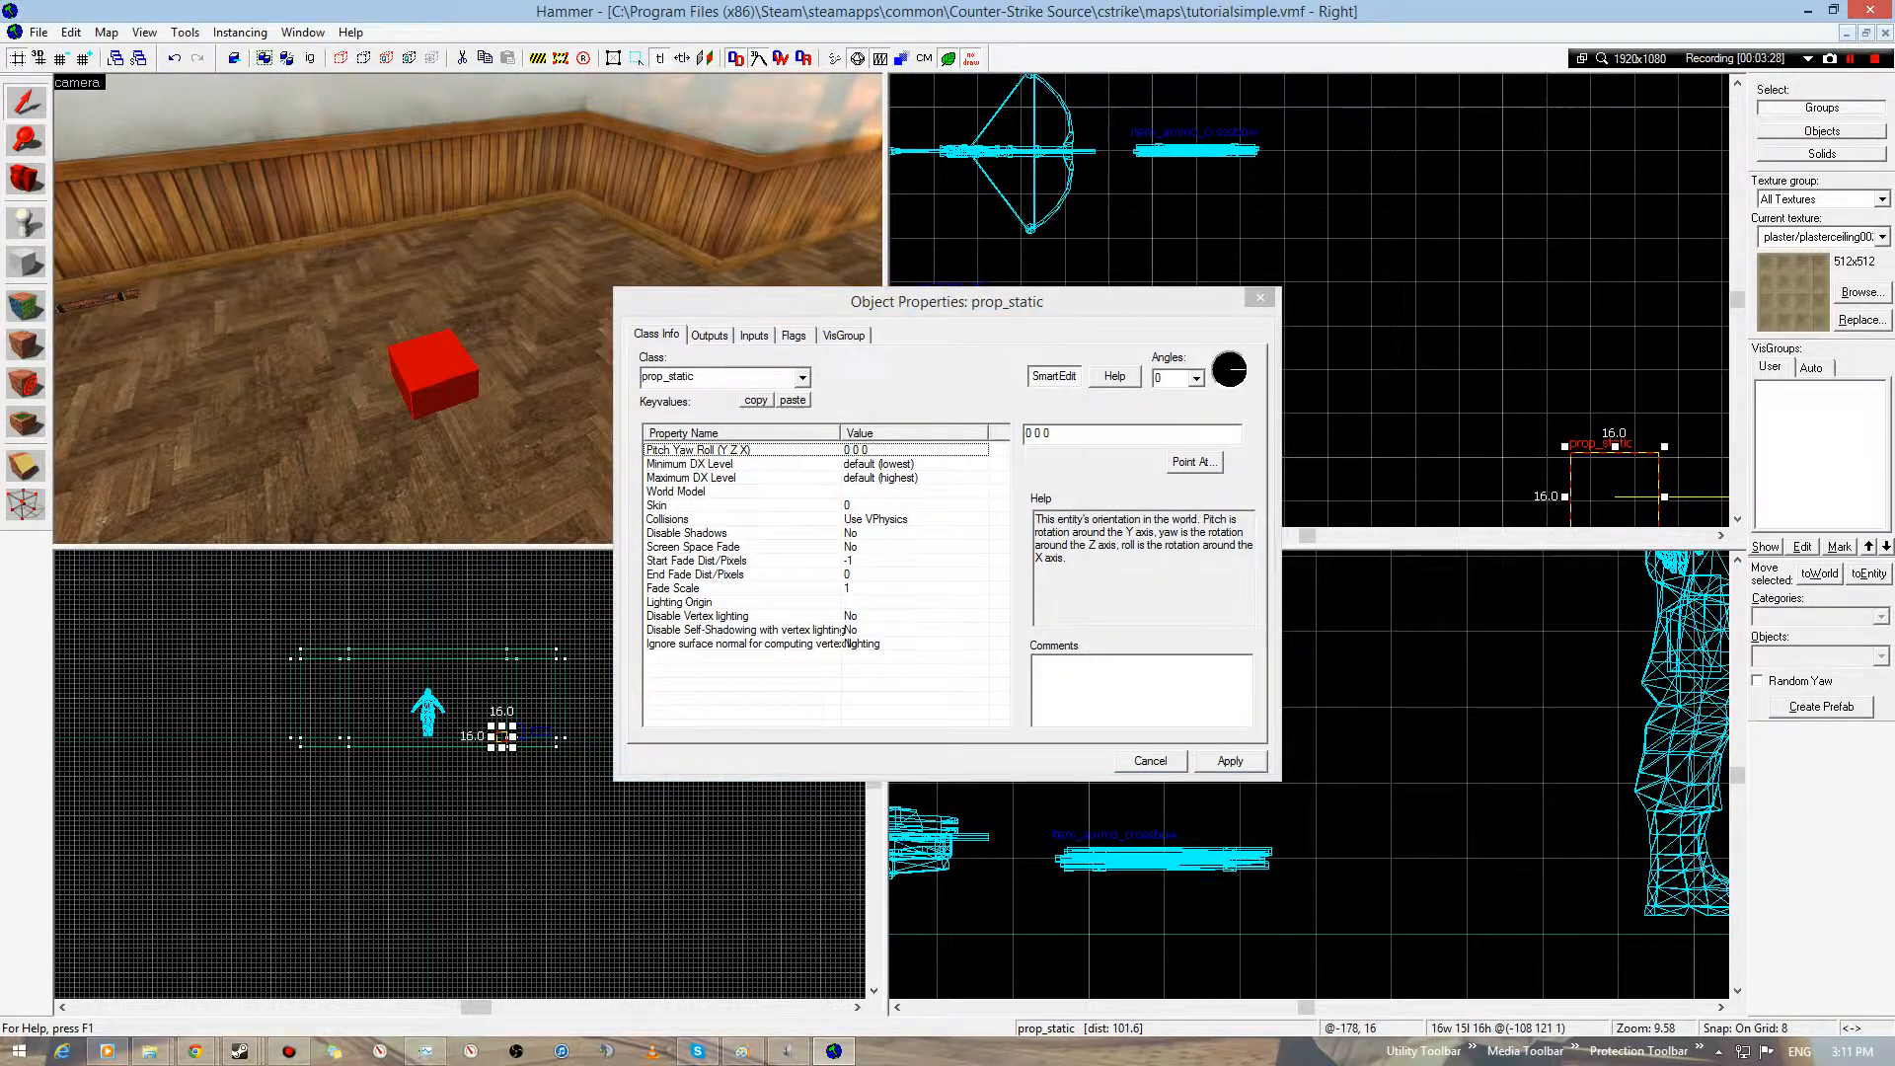
pyautogui.click(1114, 376)
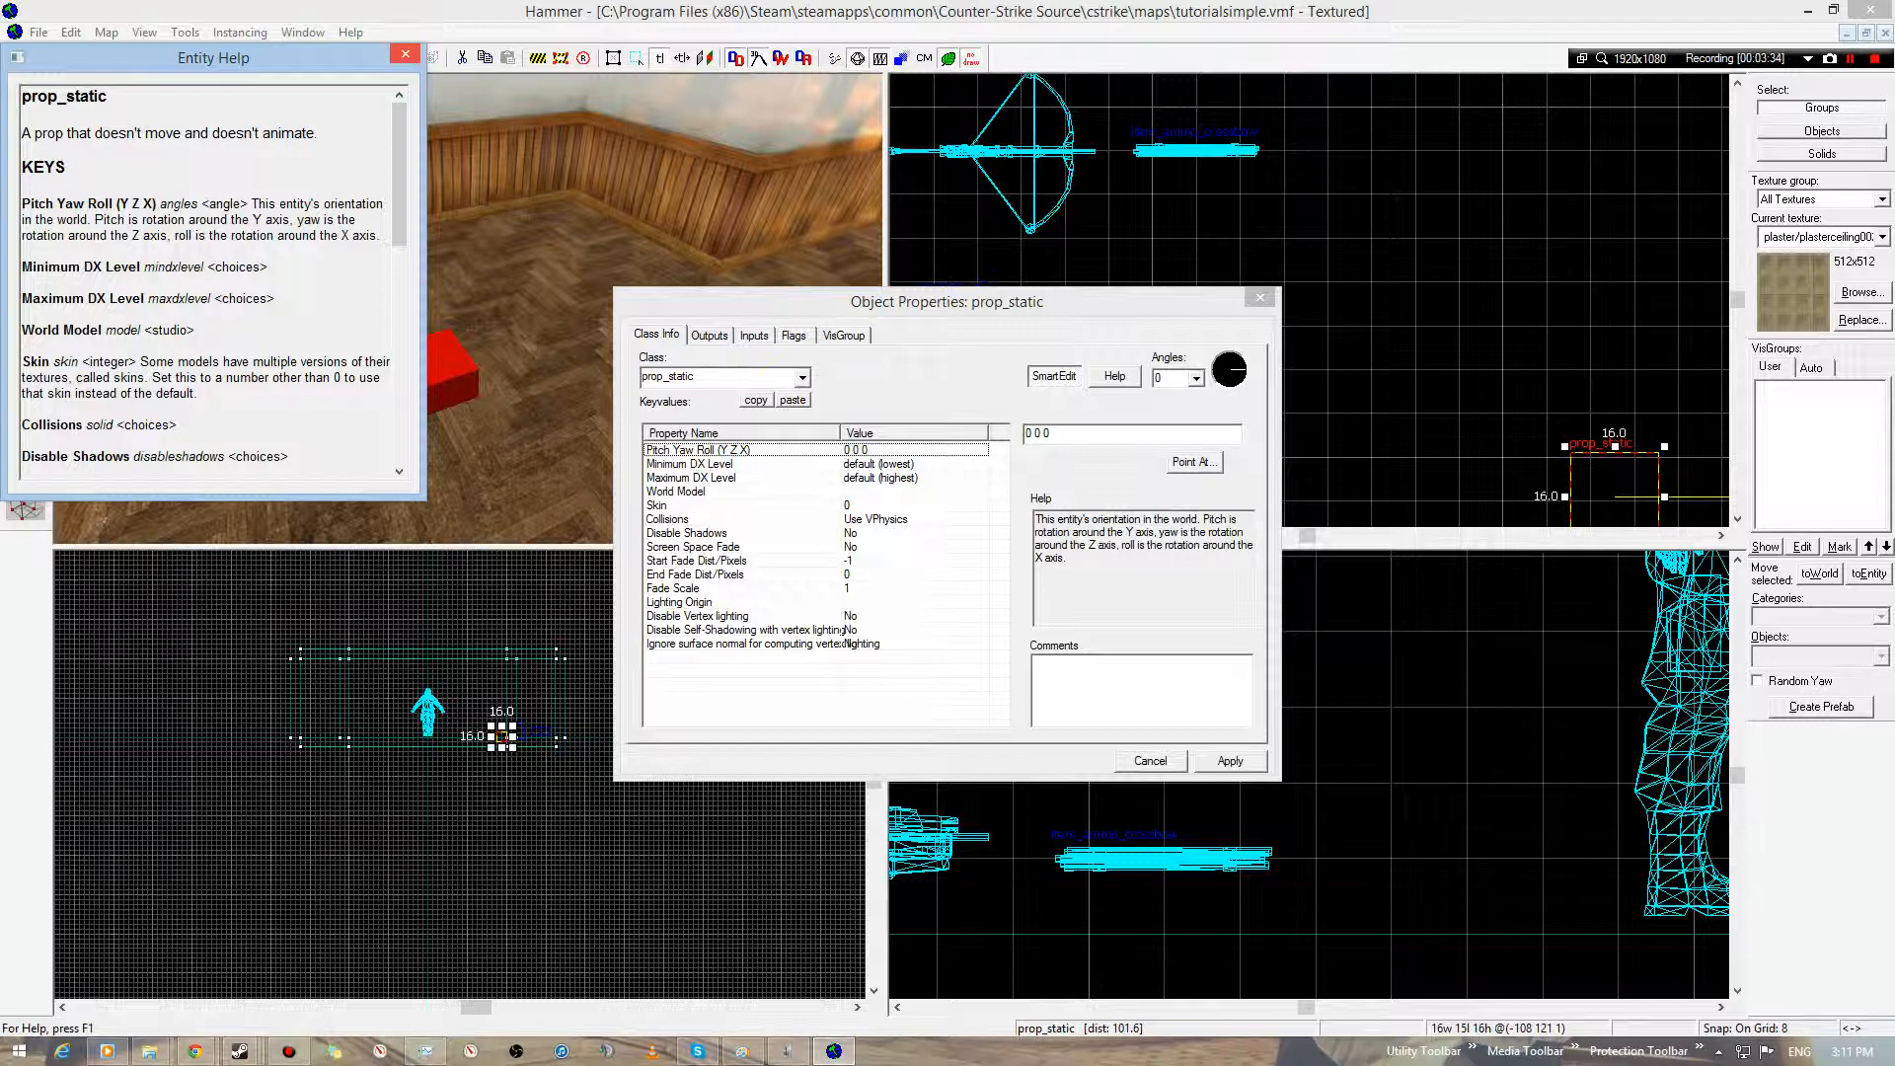
pyautogui.click(405, 54)
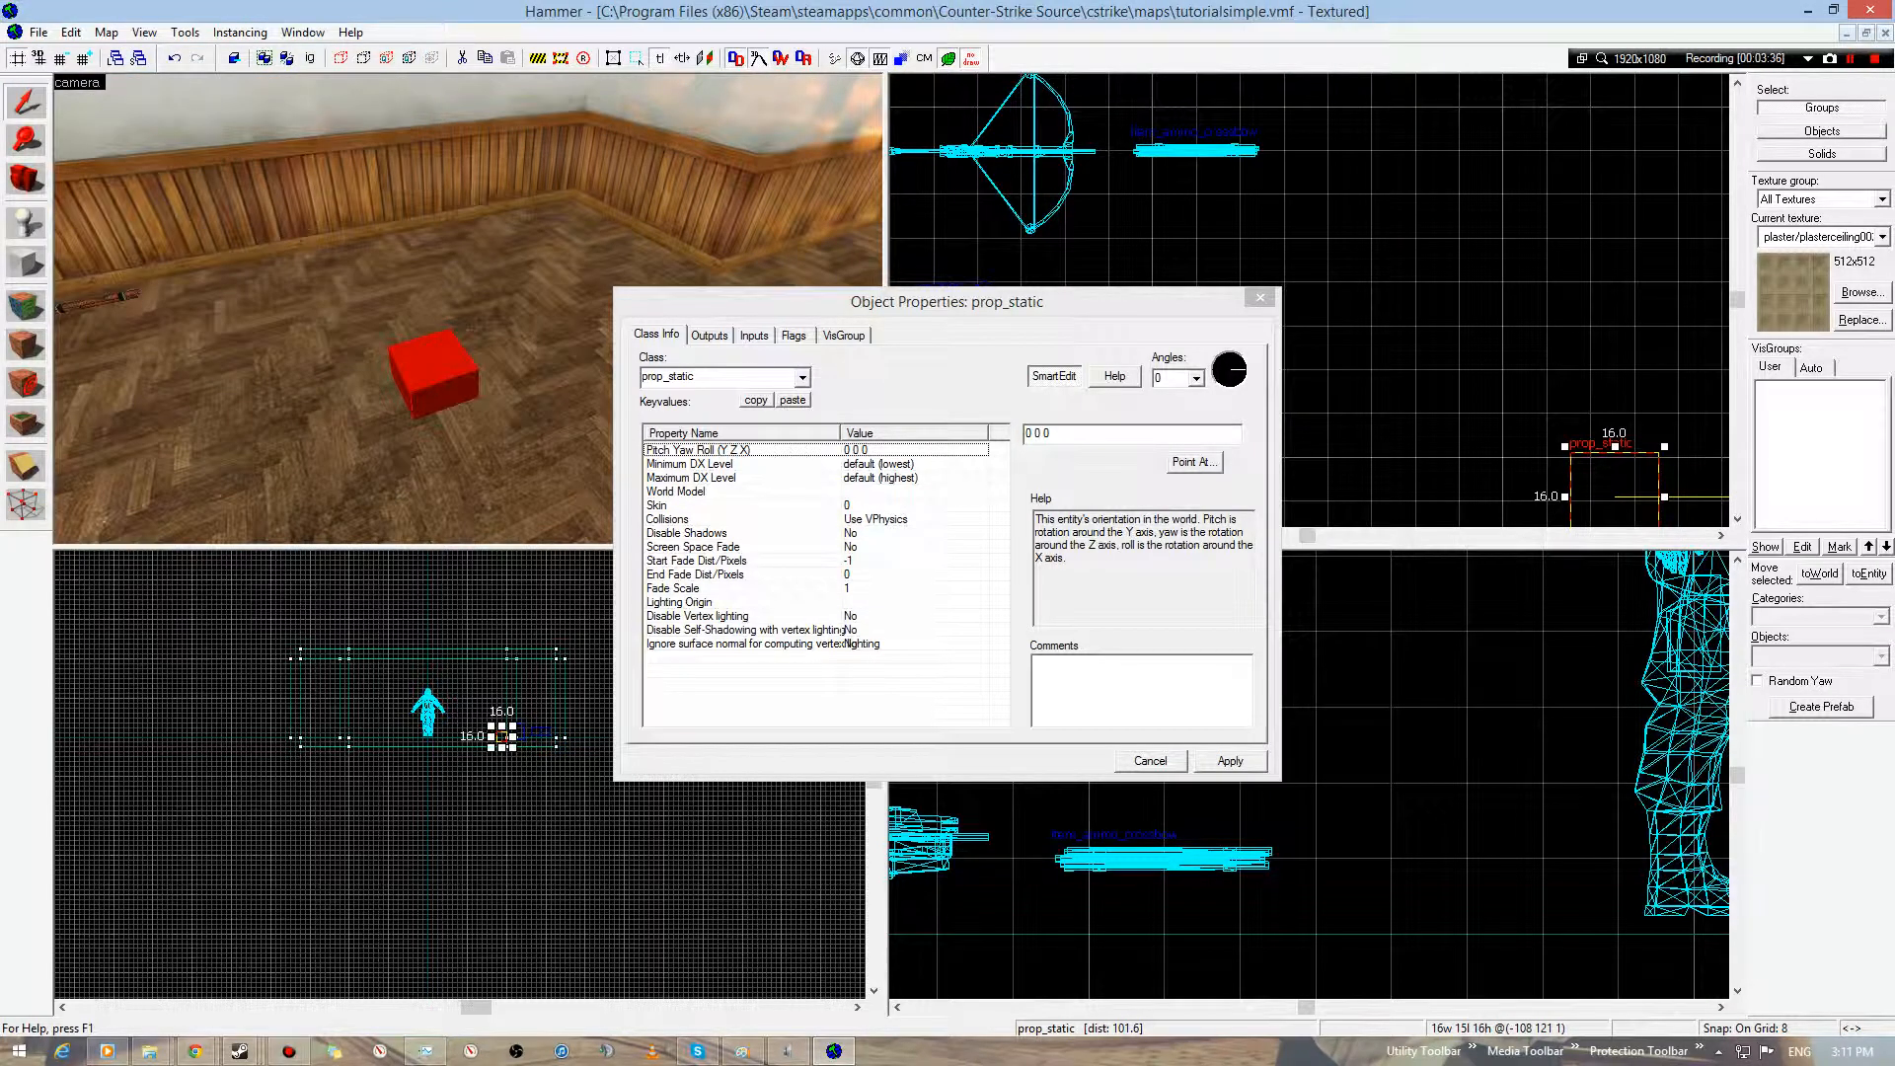
# - Browse for a World Model, filter the models by "table", and select props/de_inferno/tablecoffee.mdl
pyautogui.click(676, 492)
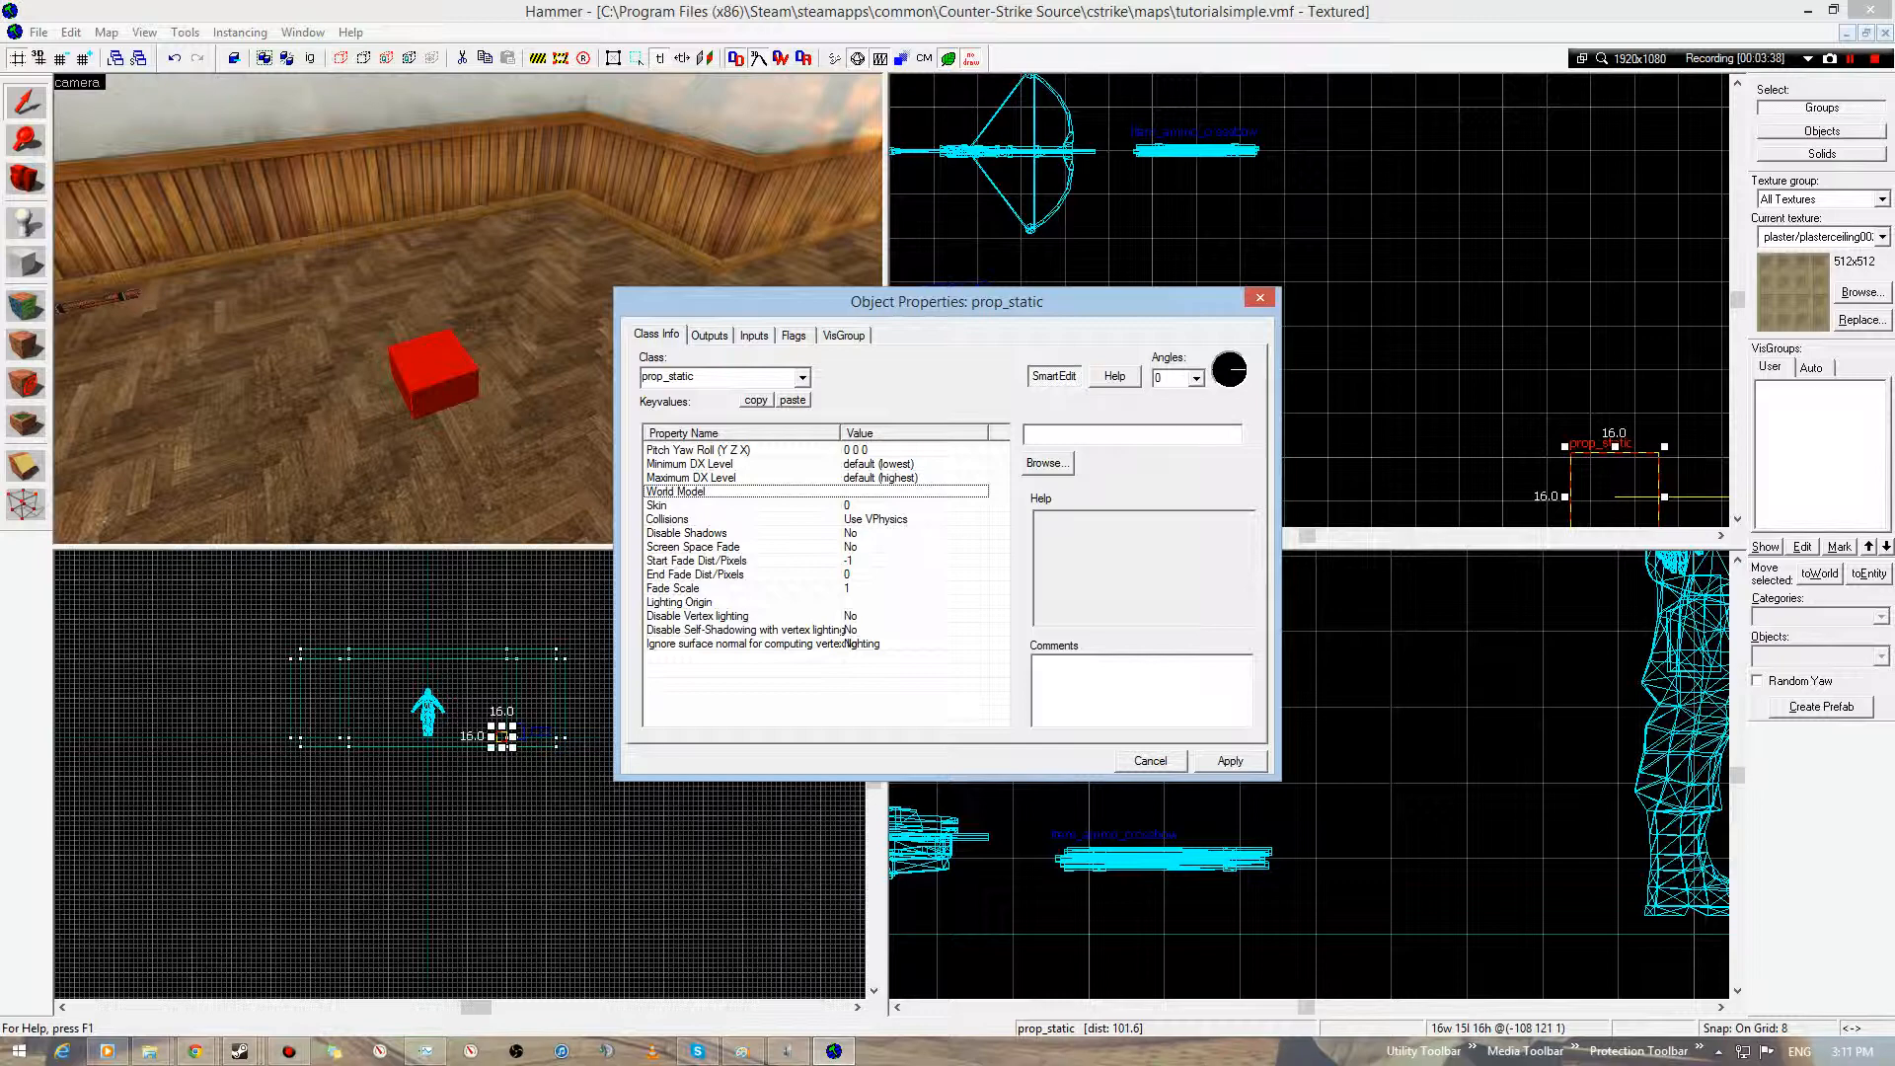
pyautogui.click(1047, 463)
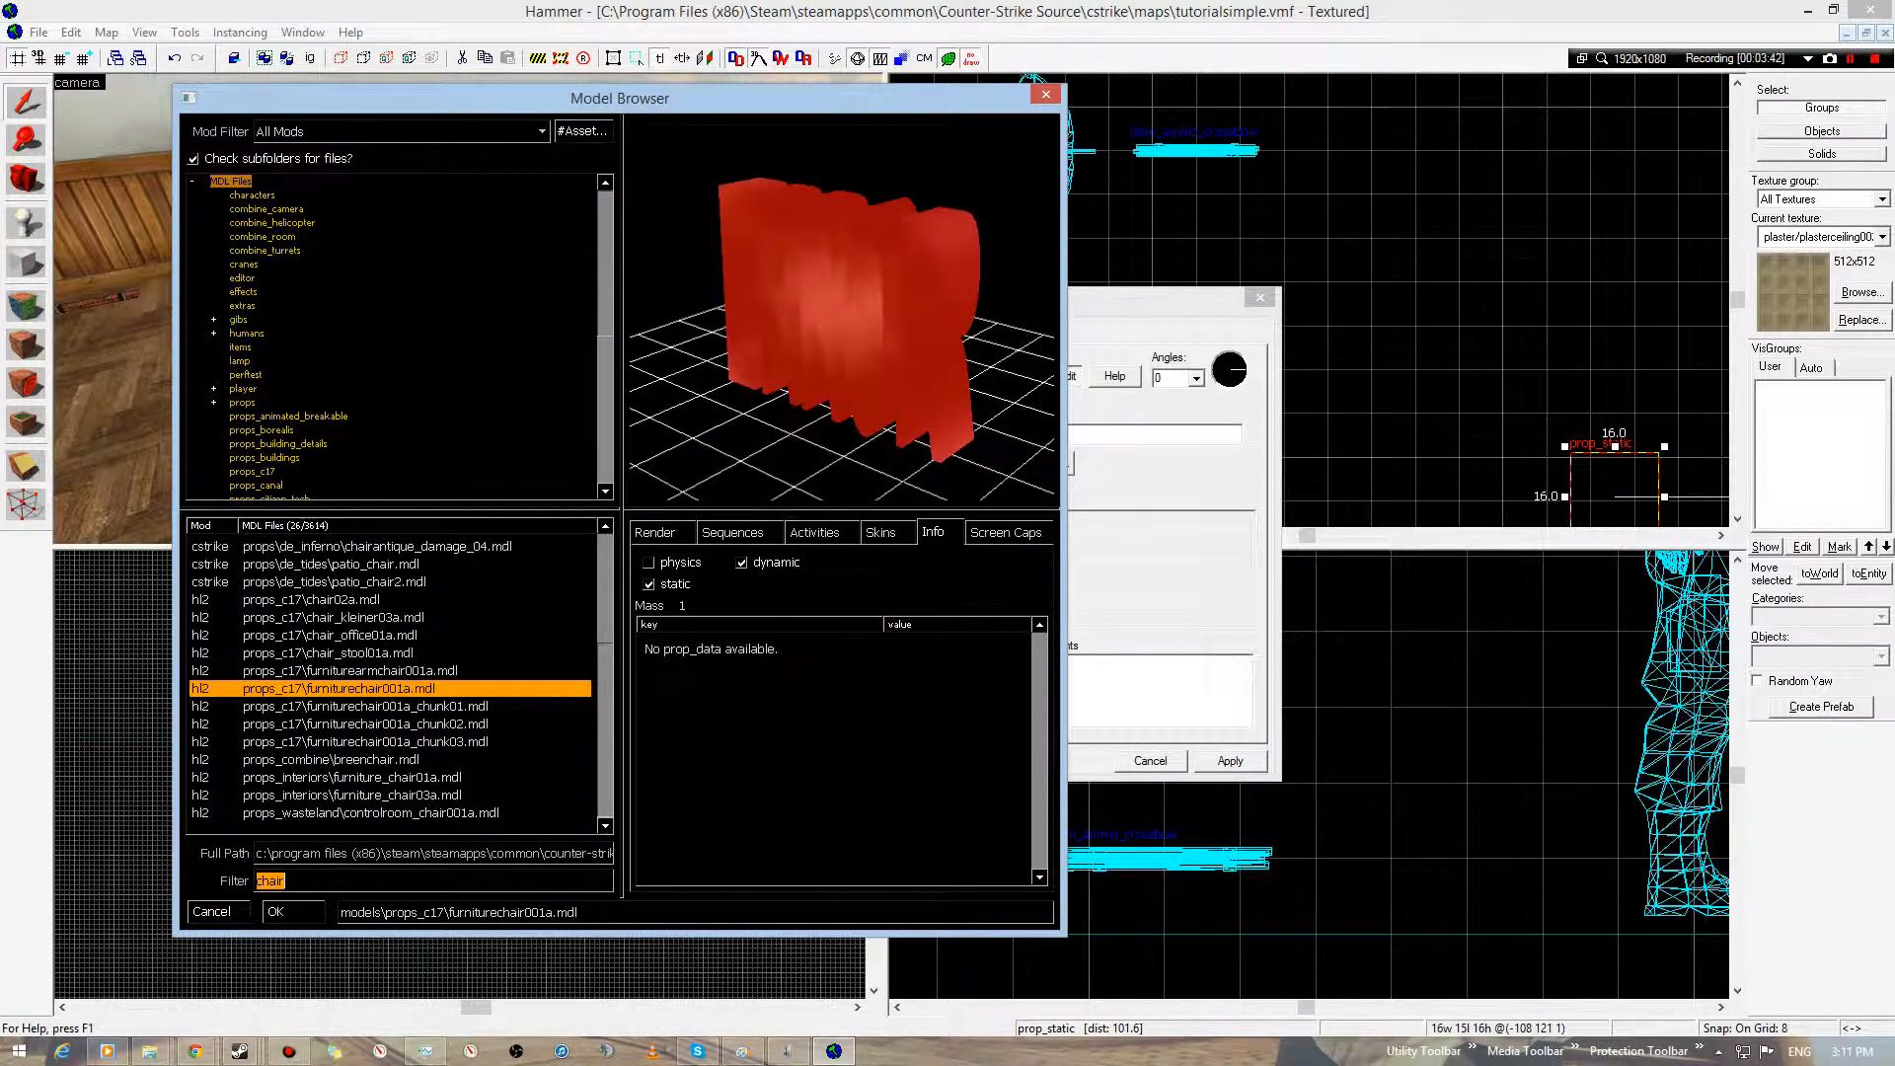
pyautogui.write('table')
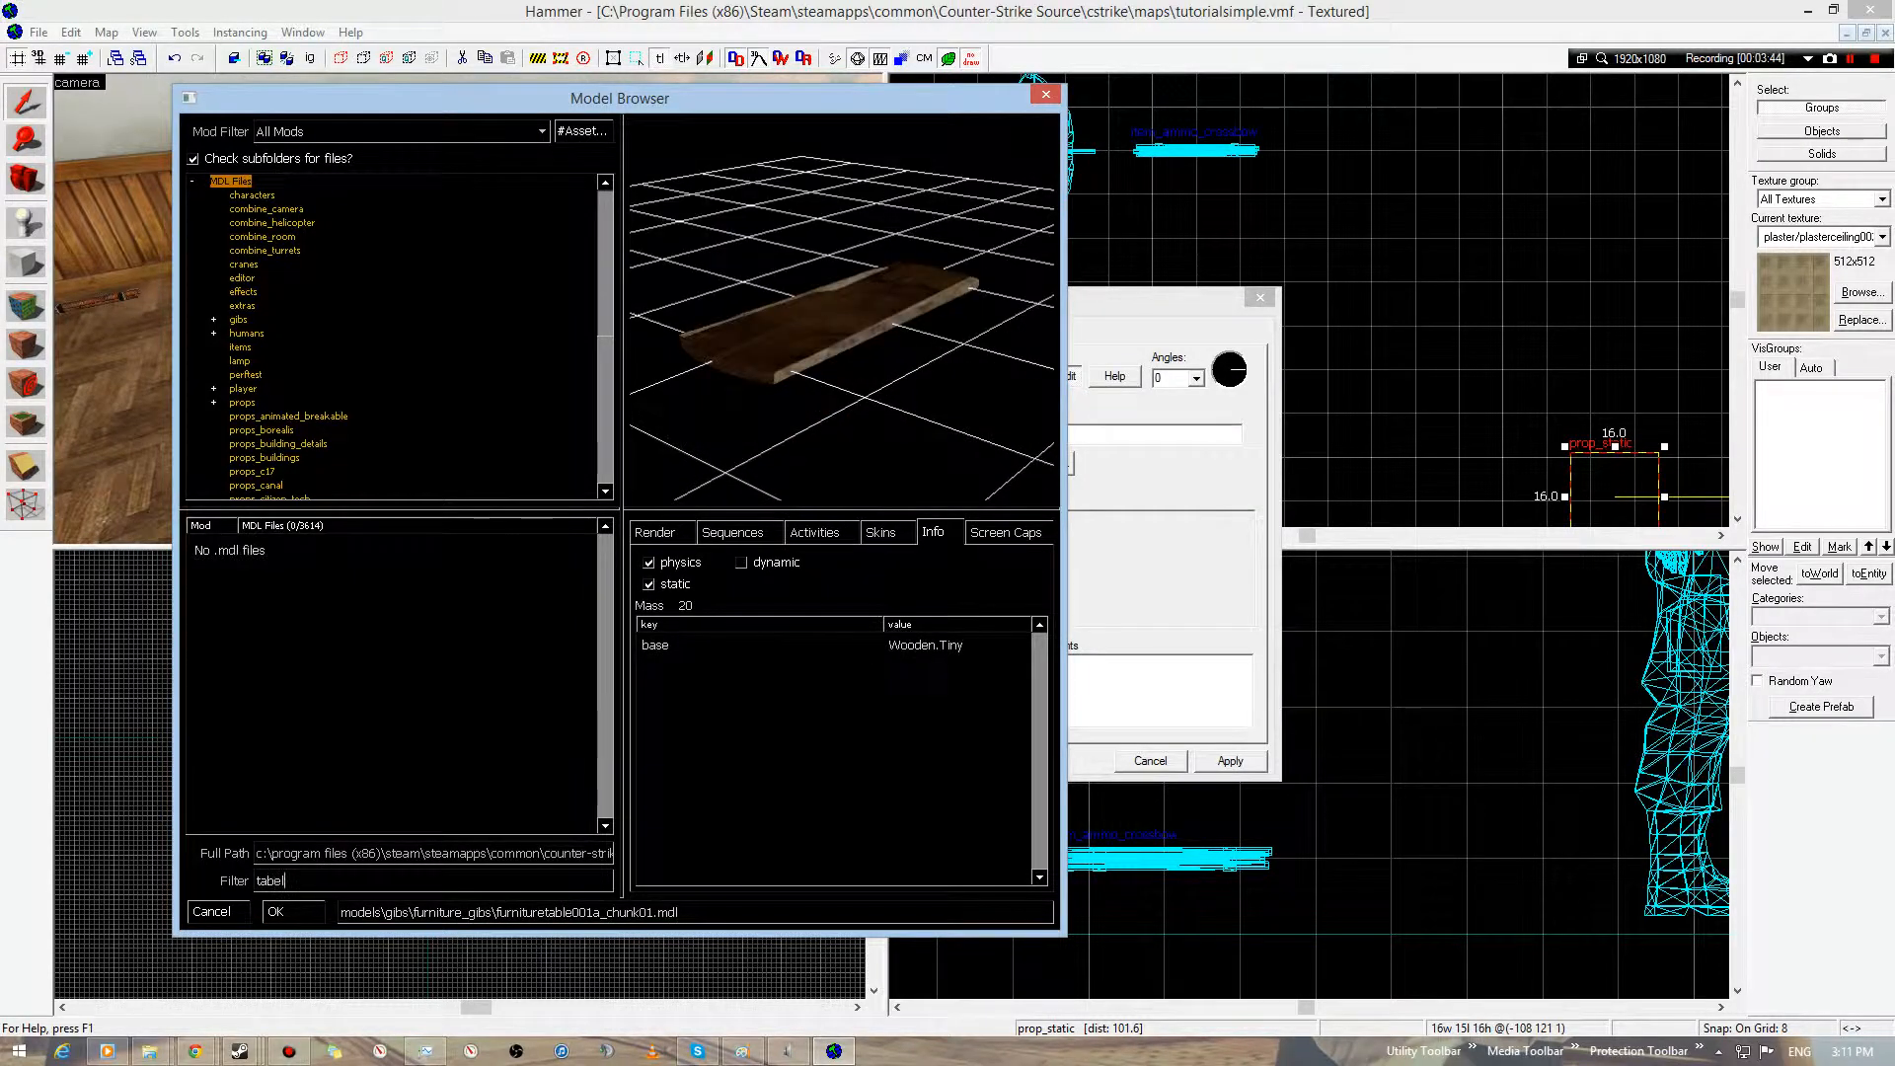
pyautogui.click(389, 688)
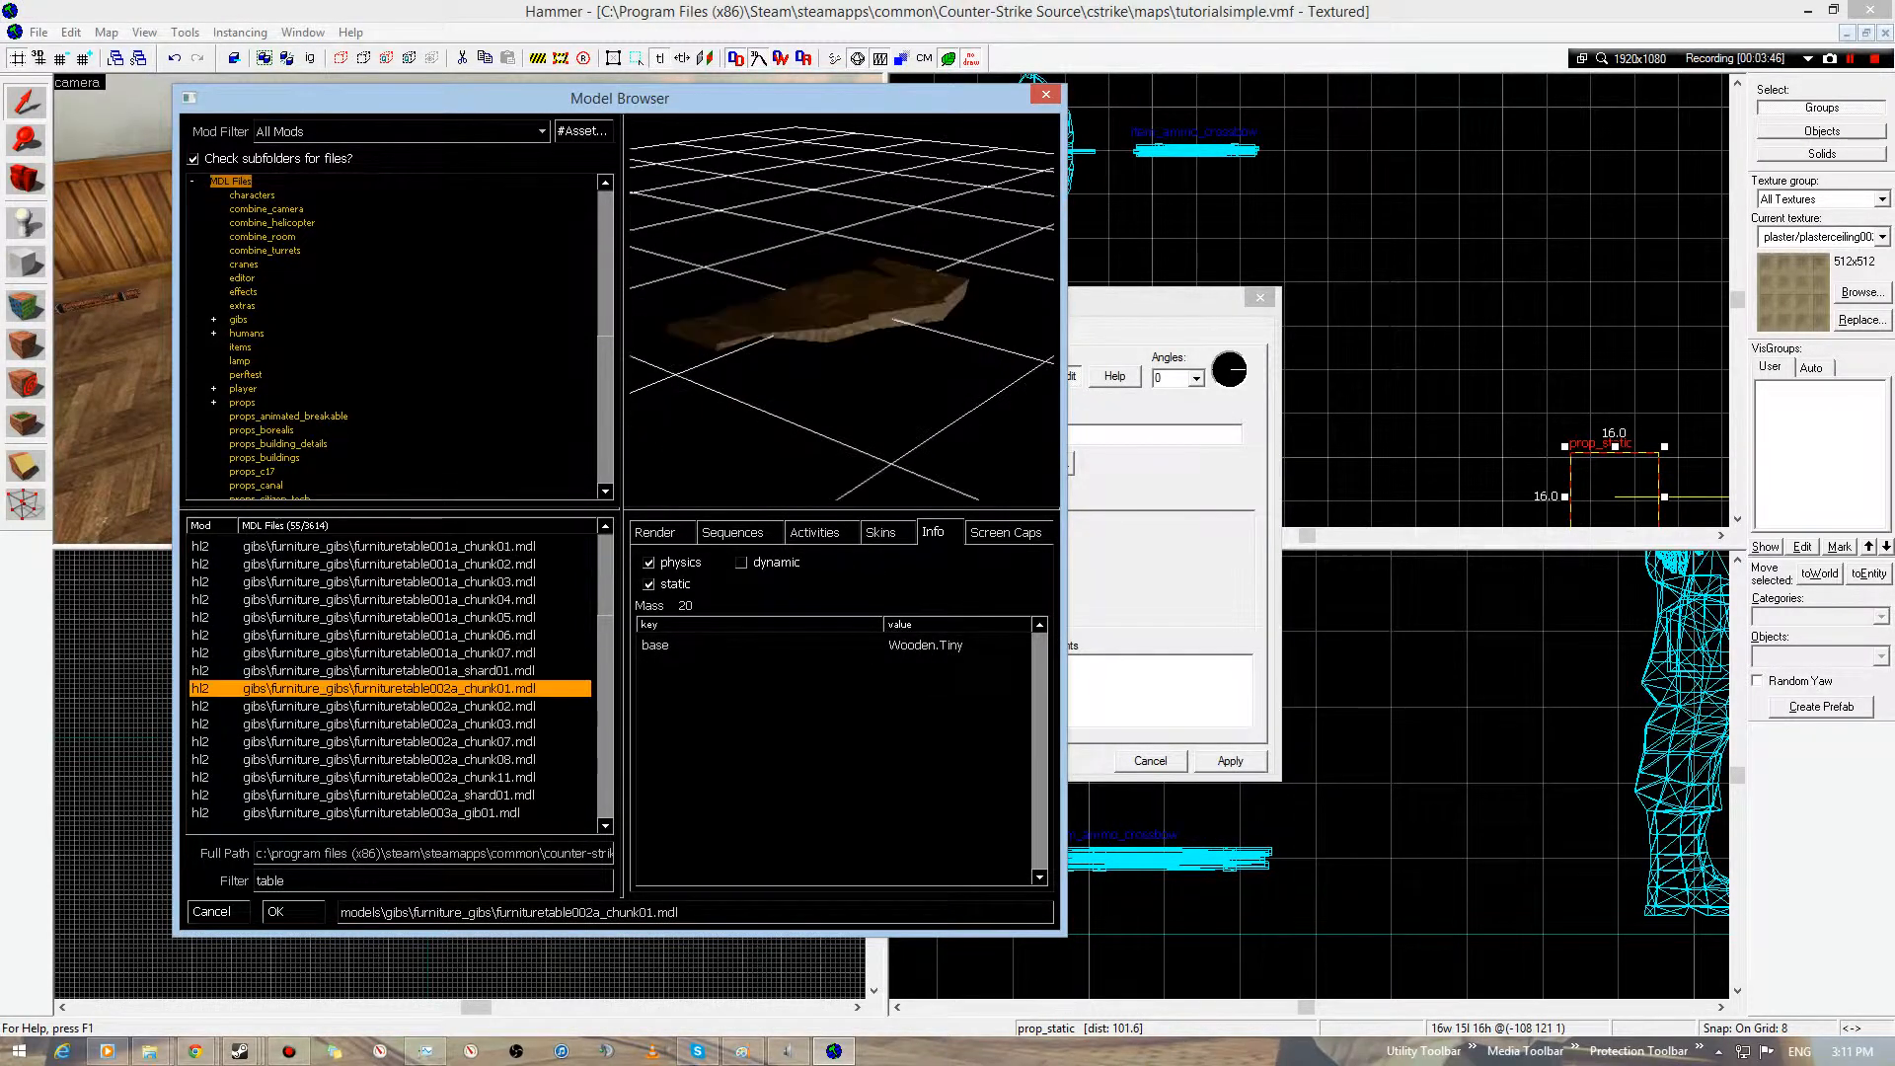
pyautogui.click(389, 706)
pyautogui.scroll(-9, 389, 706)
pyautogui.click(389, 652)
pyautogui.moveTo(829, 306); pyautogui.dragTo(868, 394)
pyautogui.click(389, 671)
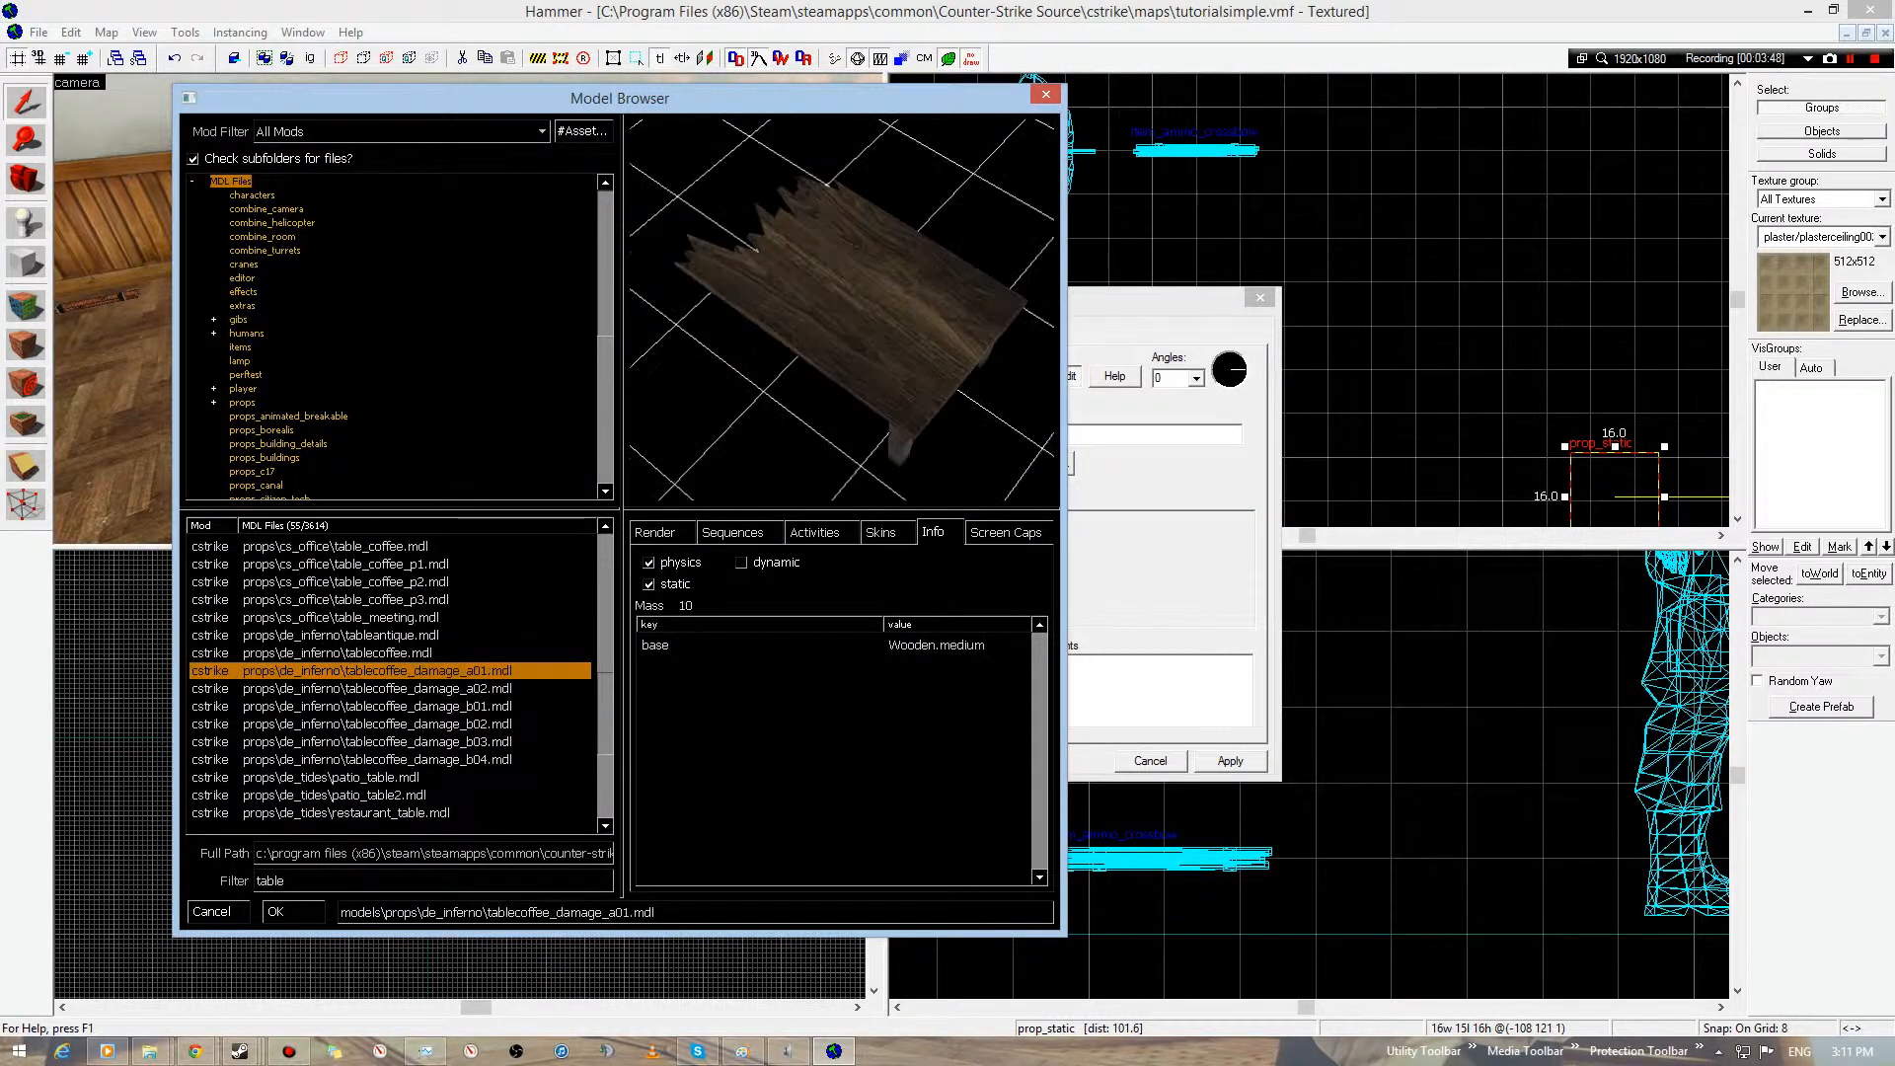
pyautogui.click(389, 652)
# - Check the coffee table model's render and info details, assign it as the prop's World Model, and apply it
pyautogui.click(656, 532)
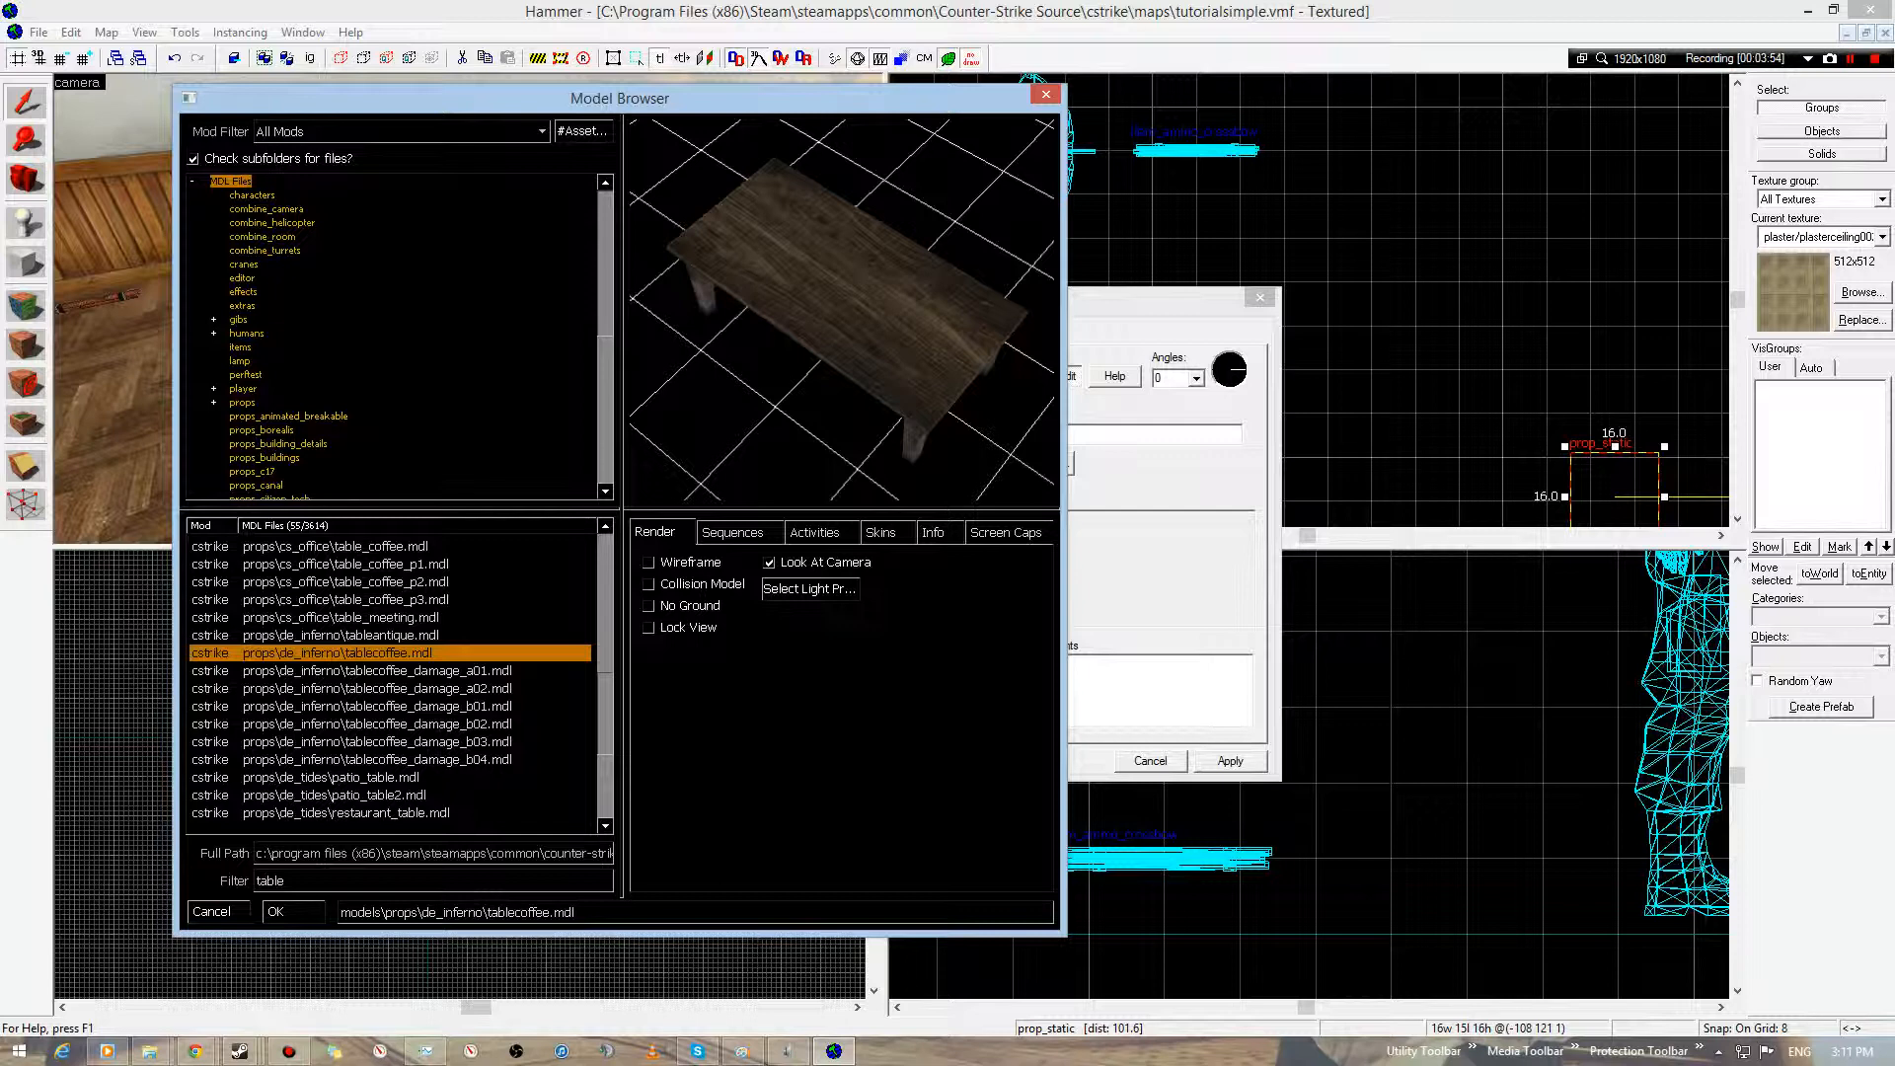
pyautogui.click(933, 532)
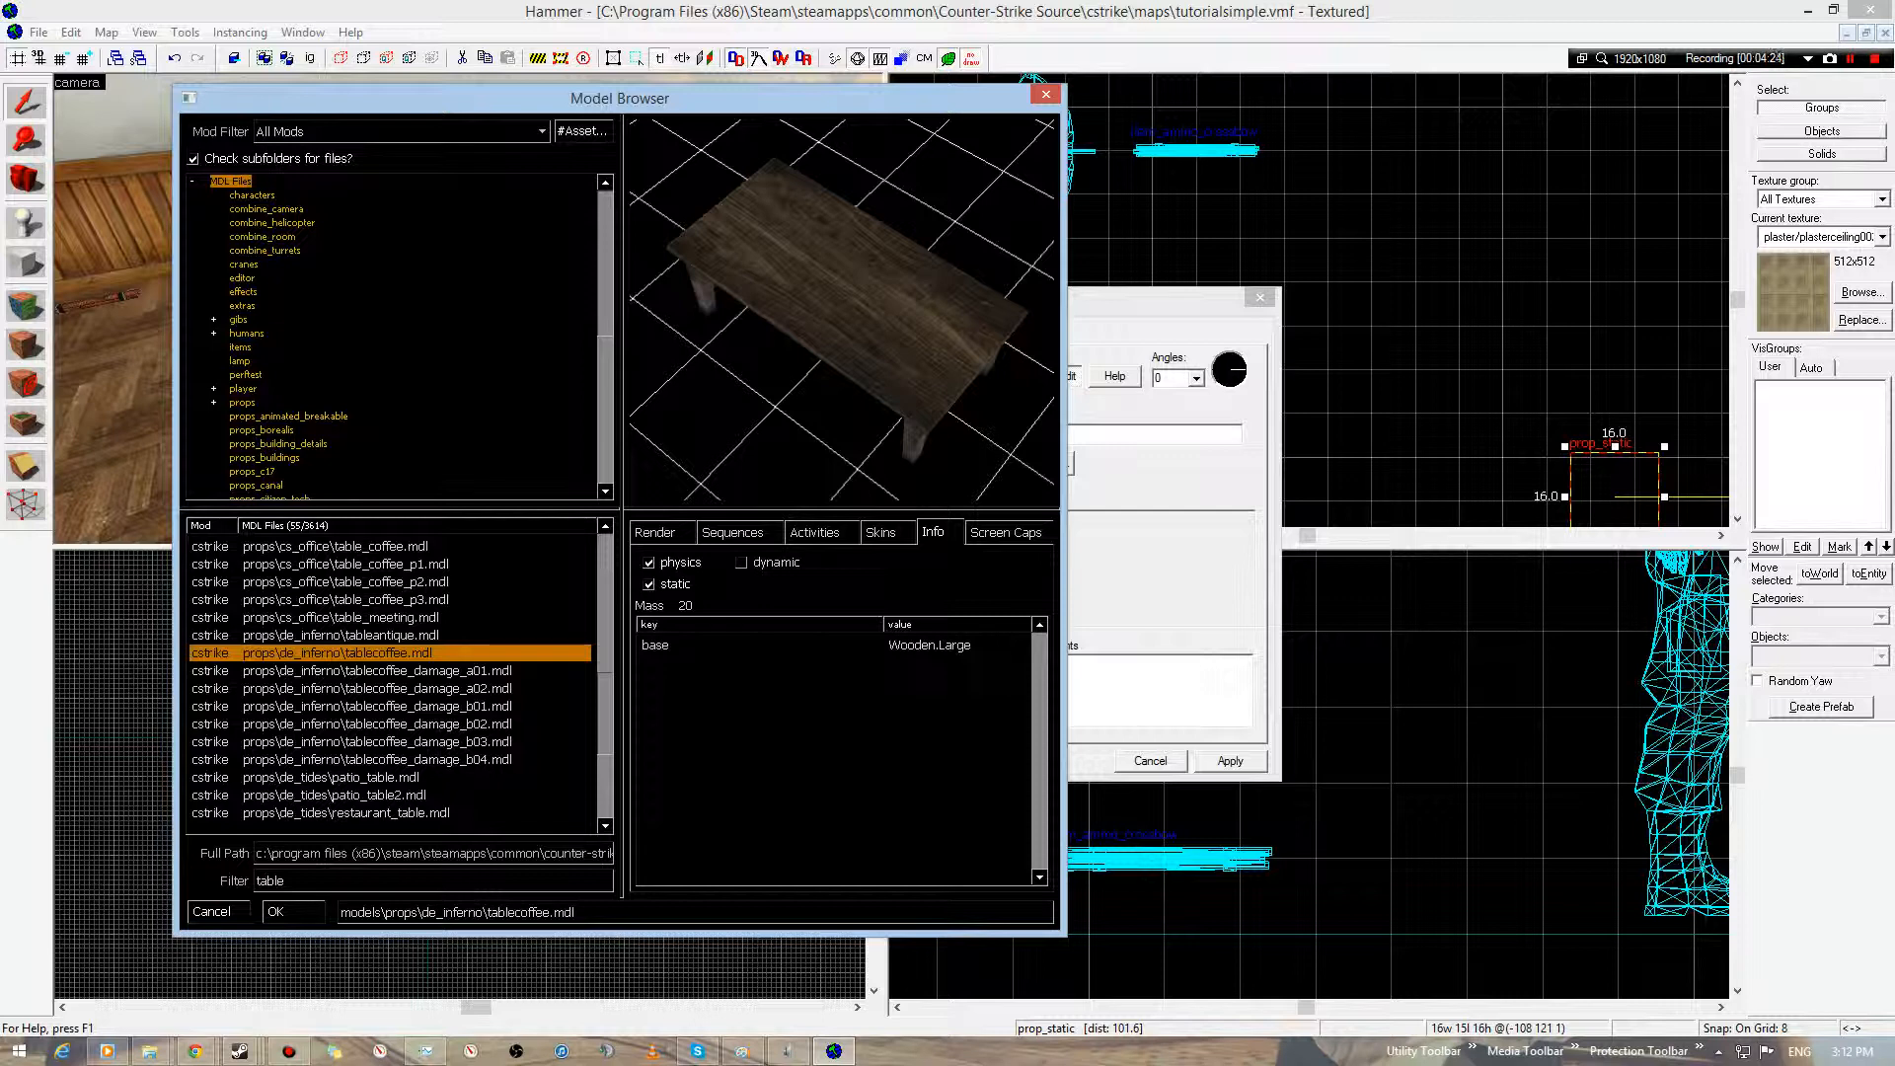
pyautogui.doubleClick(338, 653)
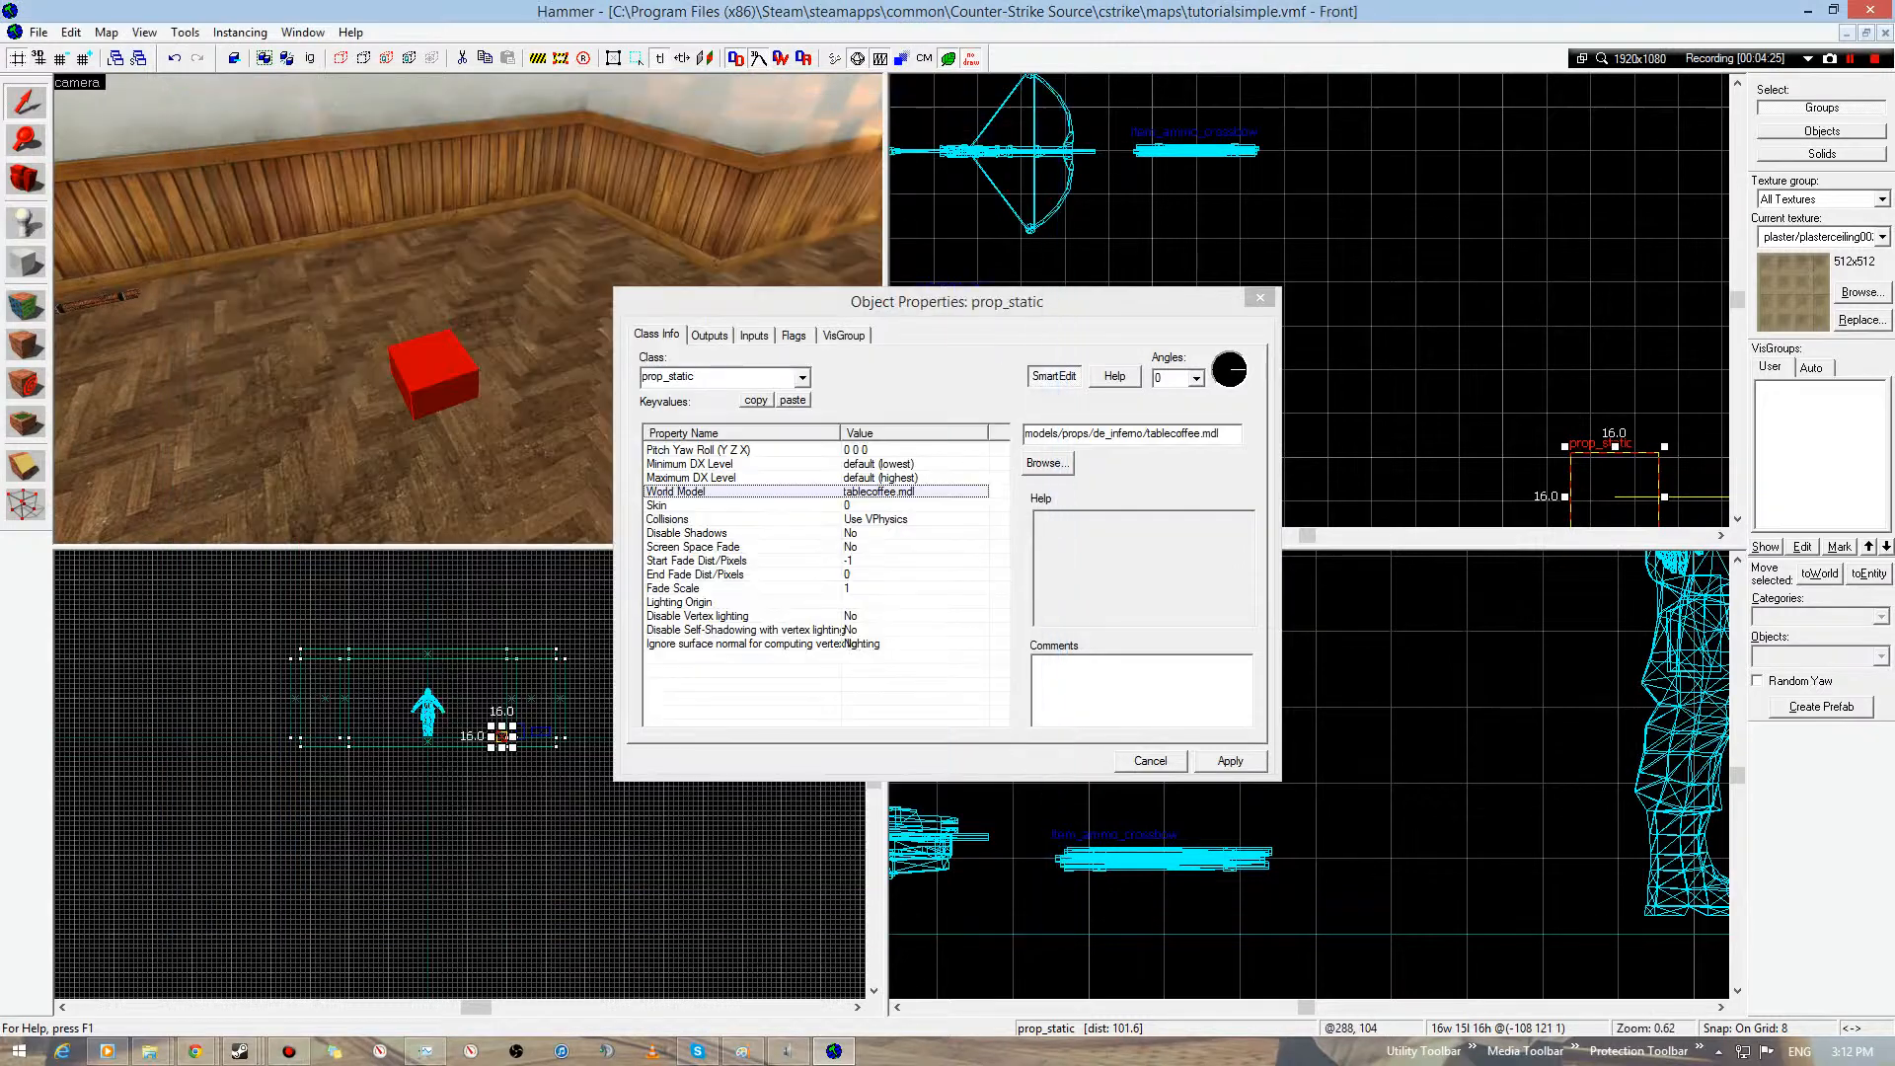
pyautogui.click(1229, 761)
pyautogui.click(1151, 761)
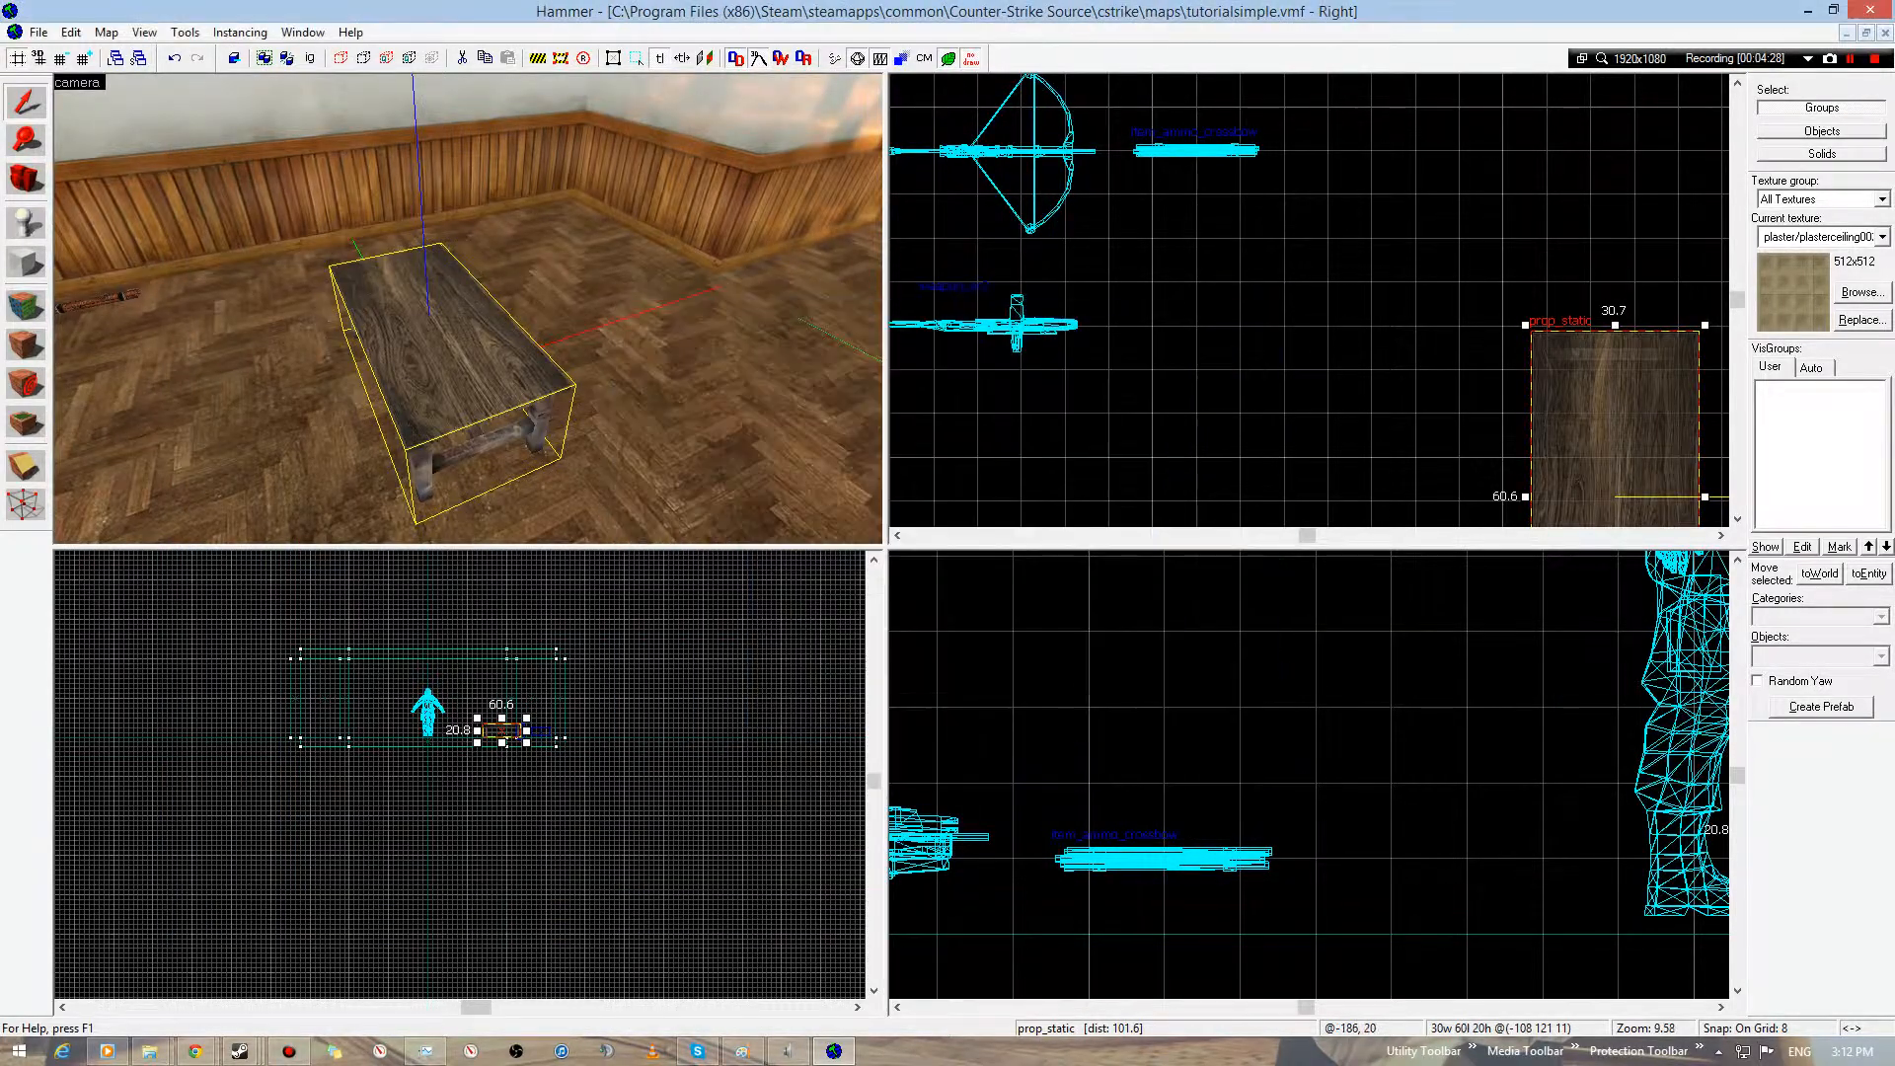
# - Move the coffee table in the top view so it is centred at about X -96, Y 160
pyautogui.moveTo(1438, 418); pyautogui.dragTo(1341, 347, button='middle')
pyautogui.scroll(-4, 1217, 304)
pyautogui.scroll(11, 513, 726)
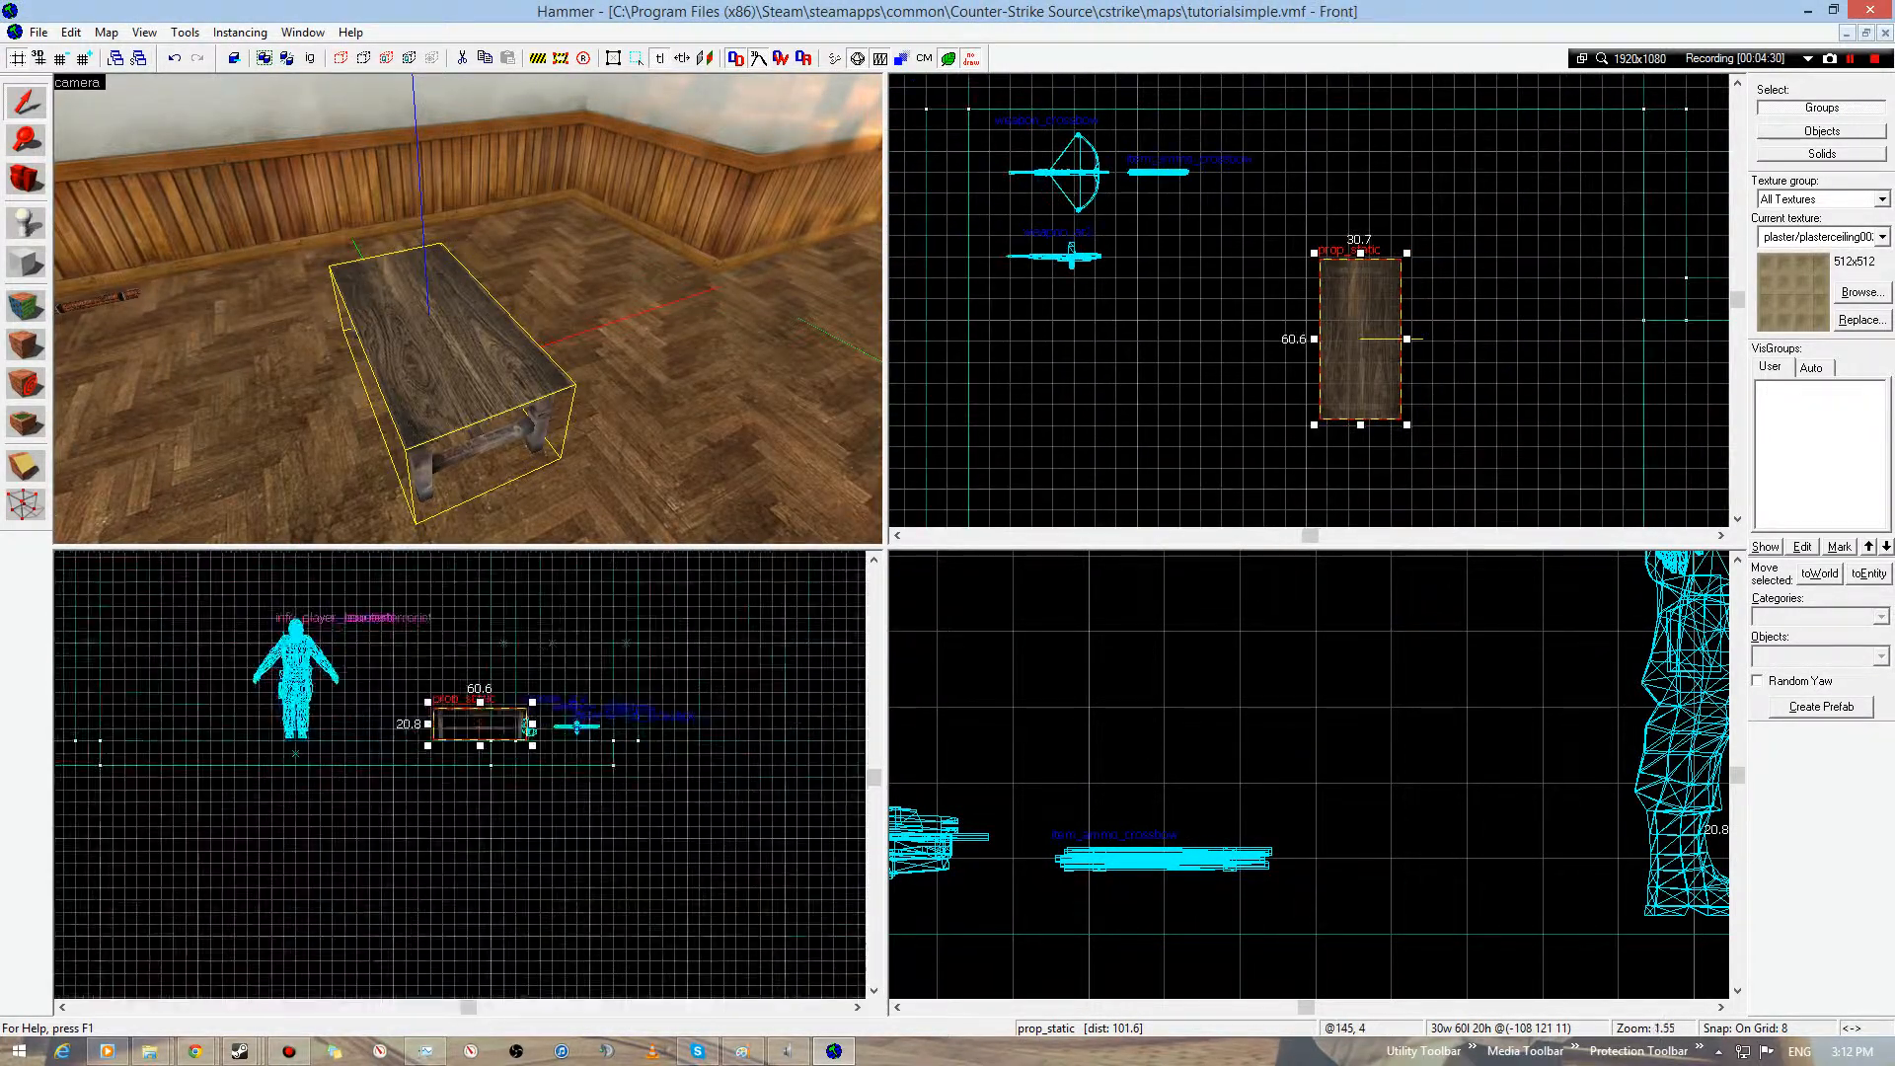
pyautogui.scroll(-5, 1370, 336)
pyautogui.scroll(6, 1370, 330)
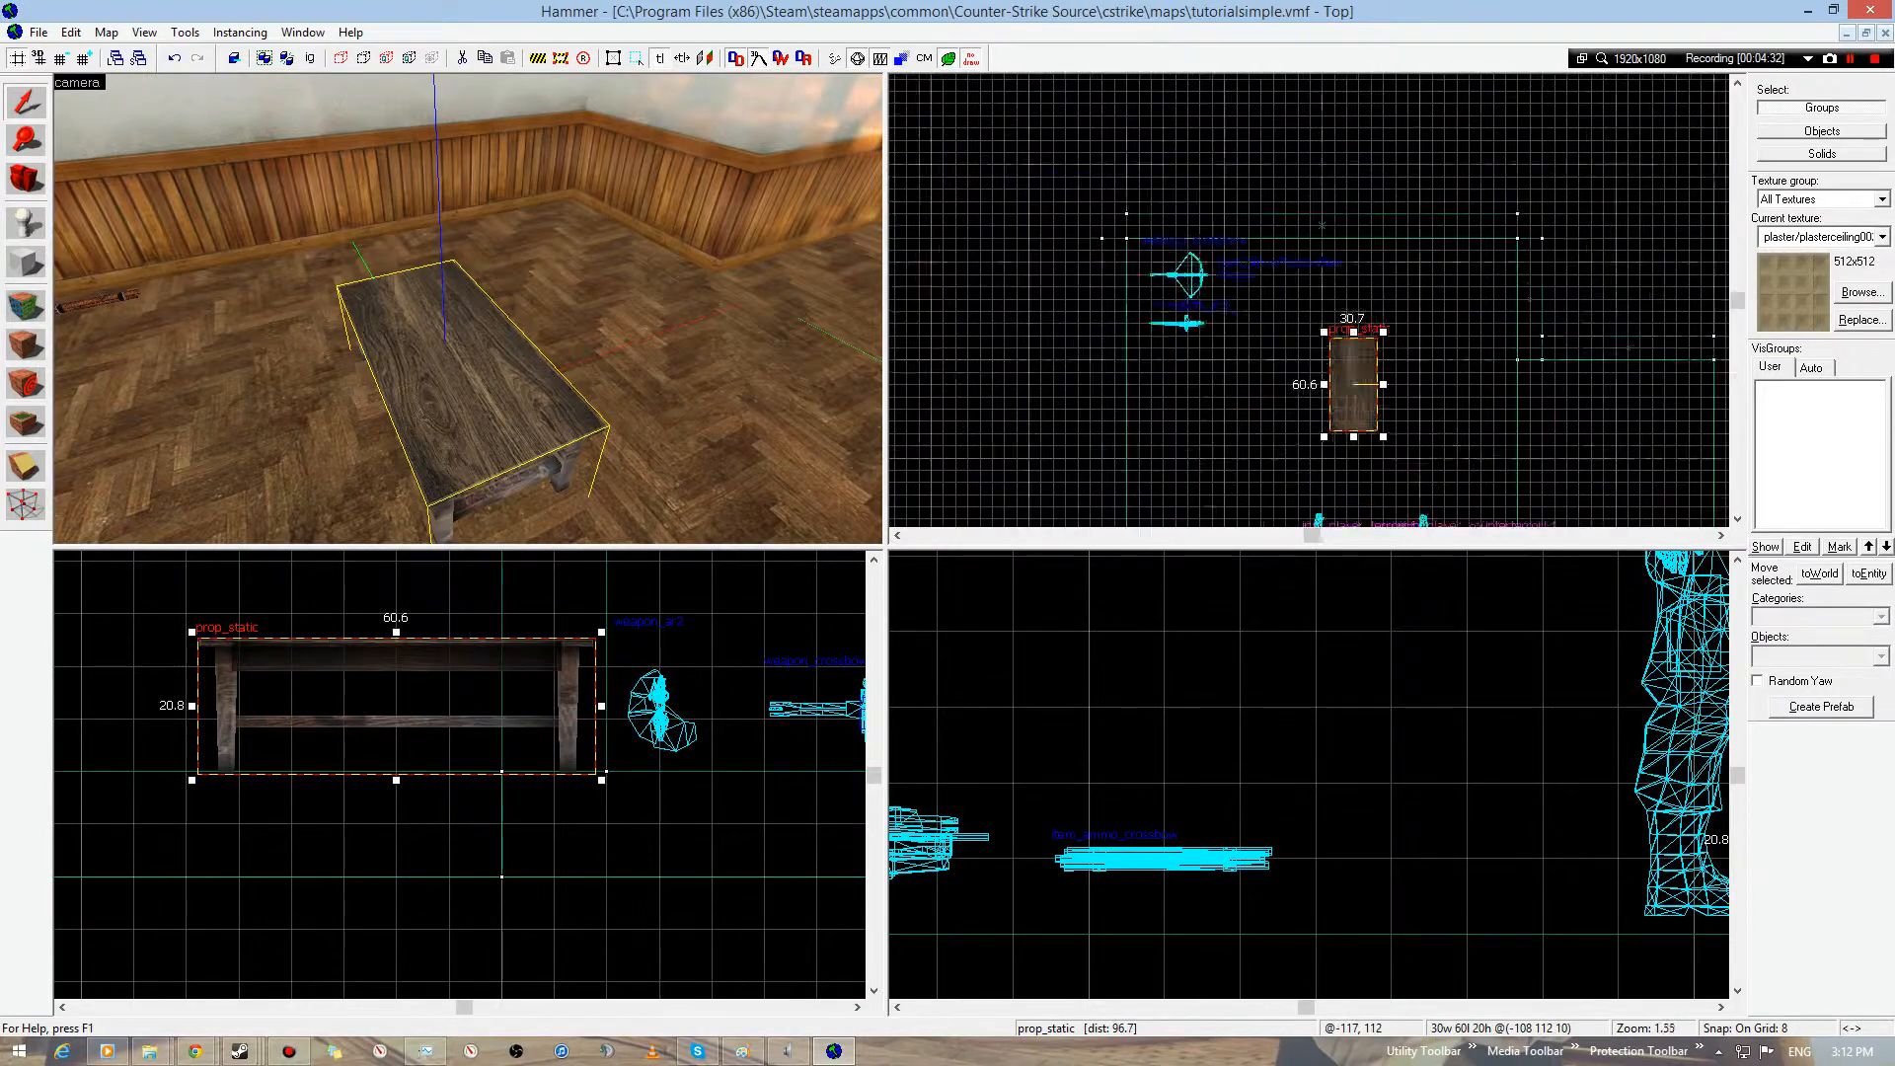
pyautogui.moveTo(1330, 379); pyautogui.dragTo(1367, 227)
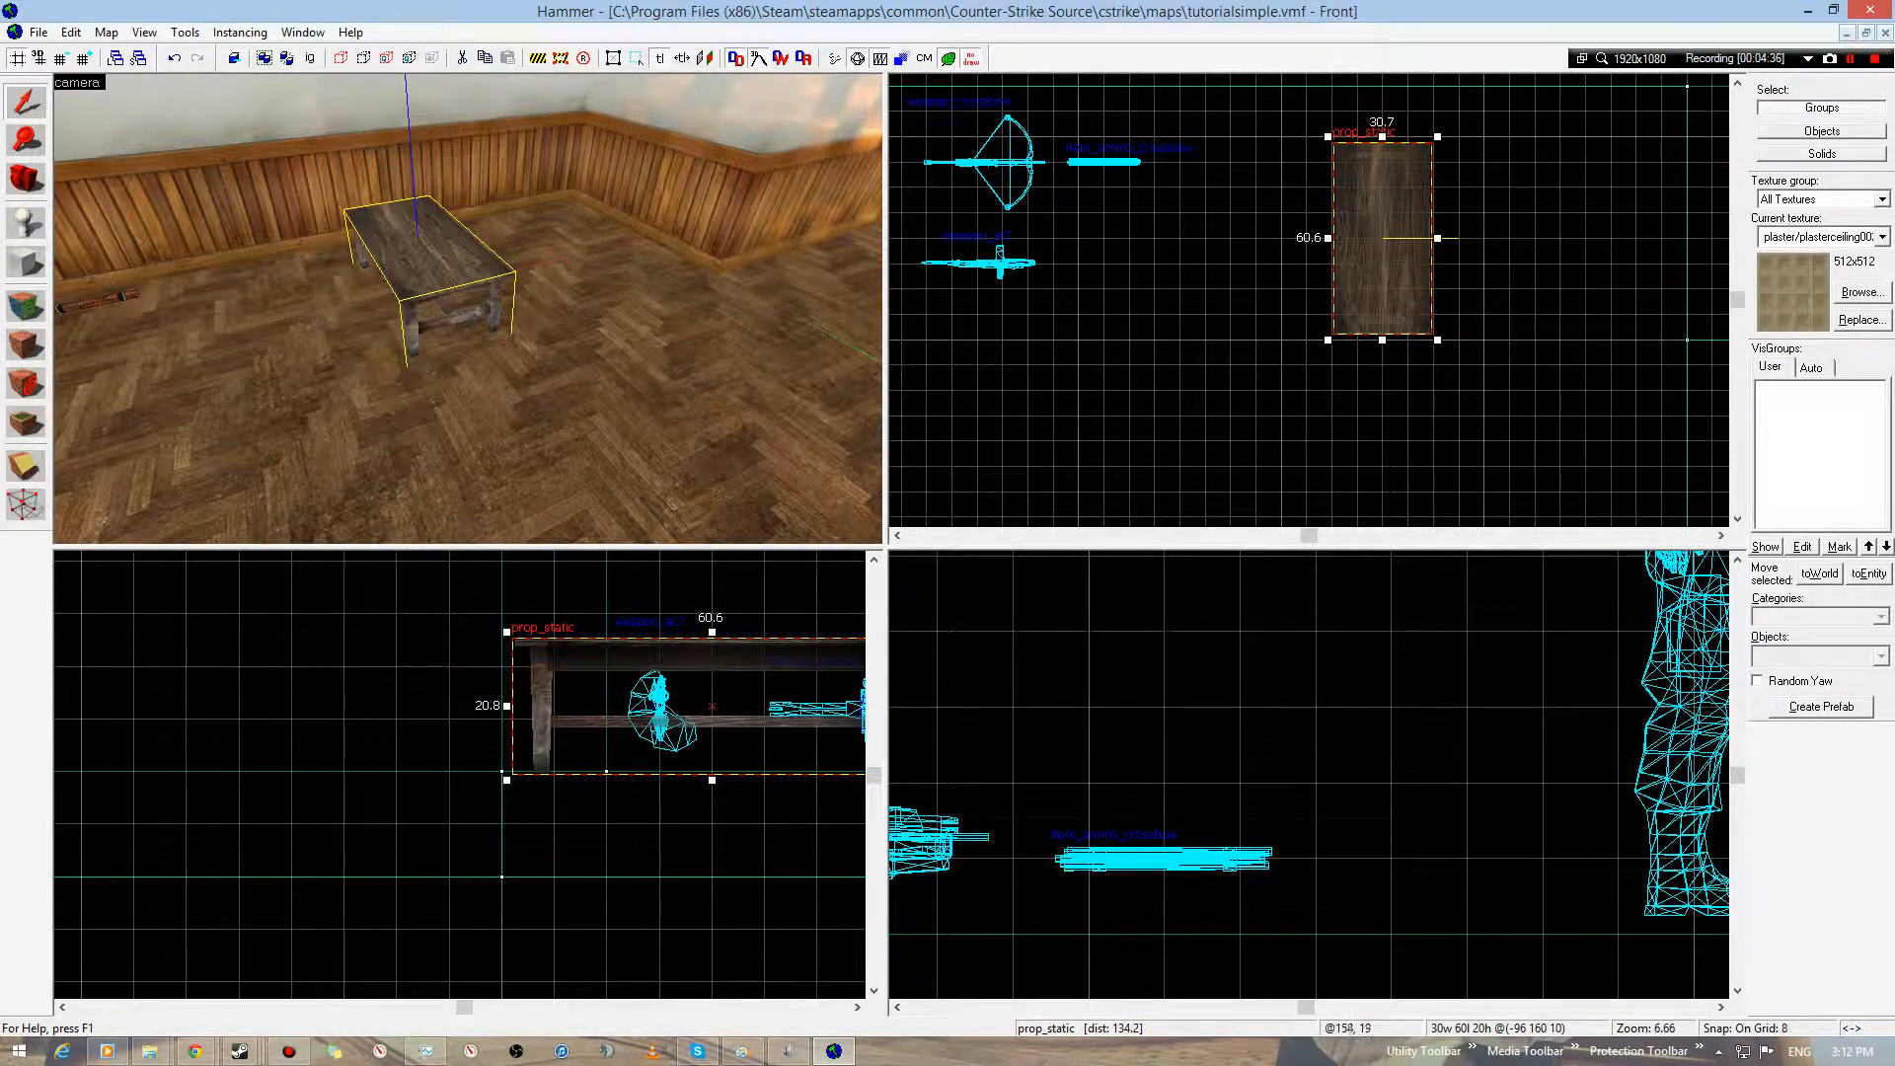
# - Reduce the grid snap to 2 units and raise the coffee table about 2 units in the front view
pyautogui.scroll(2, 627, 738)
pyautogui.press('[')
pyautogui.press('[')
pyautogui.moveTo(677, 740)
pyautogui.mouseDown()
pyautogui.moveTo(677, 703)
pyautogui.moveTo(677, 721)
pyautogui.mouseUp()
pyautogui.click(960, 400)
pyautogui.press('z')
pyautogui.press('w')
pyautogui.press('z')
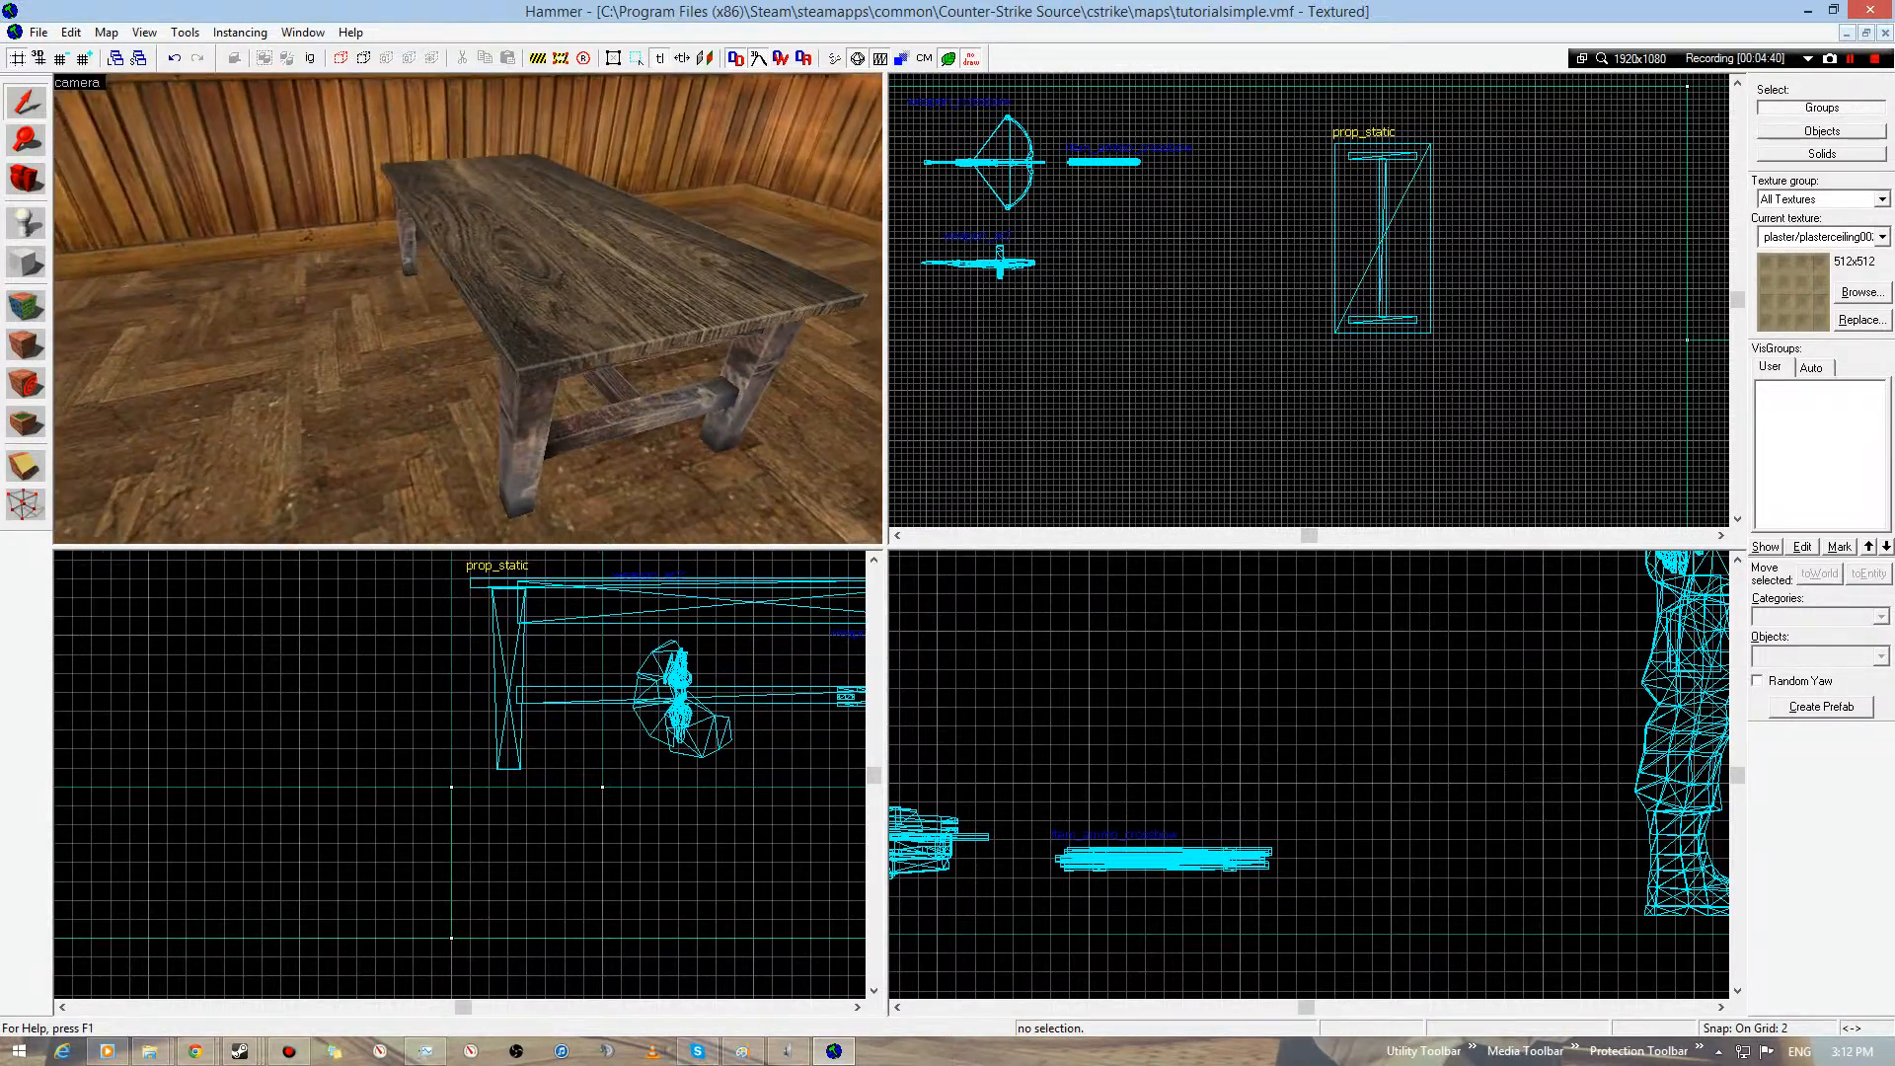
# - Lower the coffee table about 2 units in the front view so its legs rest on the floor
pyautogui.click(493, 296)
pyautogui.moveTo(592, 711); pyautogui.dragTo(544, 748, button='middle')
pyautogui.scroll(3, 545, 748)
pyautogui.moveTo(545, 750); pyautogui.dragTo(545, 785)
pyautogui.click(473, 918)
pyautogui.press('s')
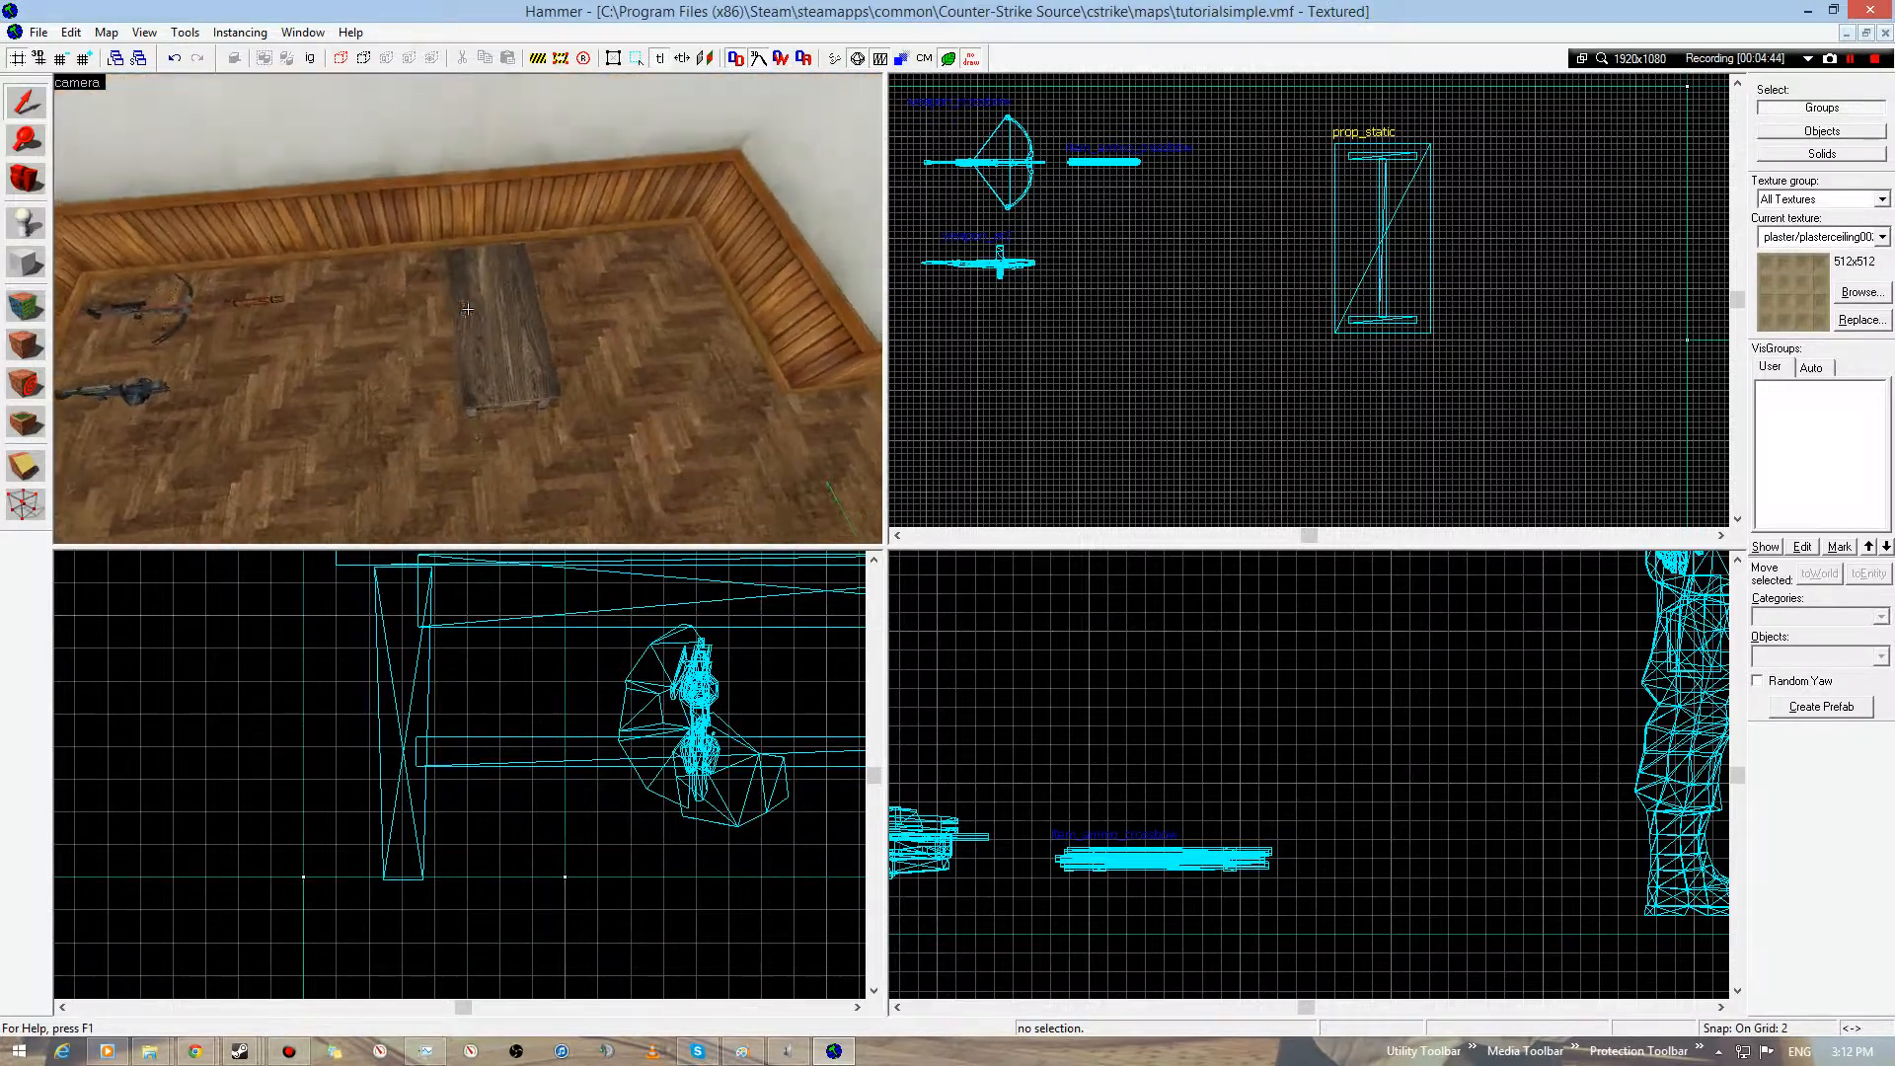
# - Copy the coffee table about 34 units along negative X in the top view, beside the original
pyautogui.press('z')
pyautogui.click(498, 318)
pyautogui.moveTo(1357, 259); pyautogui.dragTo(1347, 348, button='middle')
pyautogui.moveTo(1347, 349); pyautogui.dragTo(1240, 348)
# - Change the copied coffee table's class from prop_static to prop_physics and apply it
pyautogui.press('z')
pyautogui.press('w')
pyautogui.hotkey('alt', 'Return')
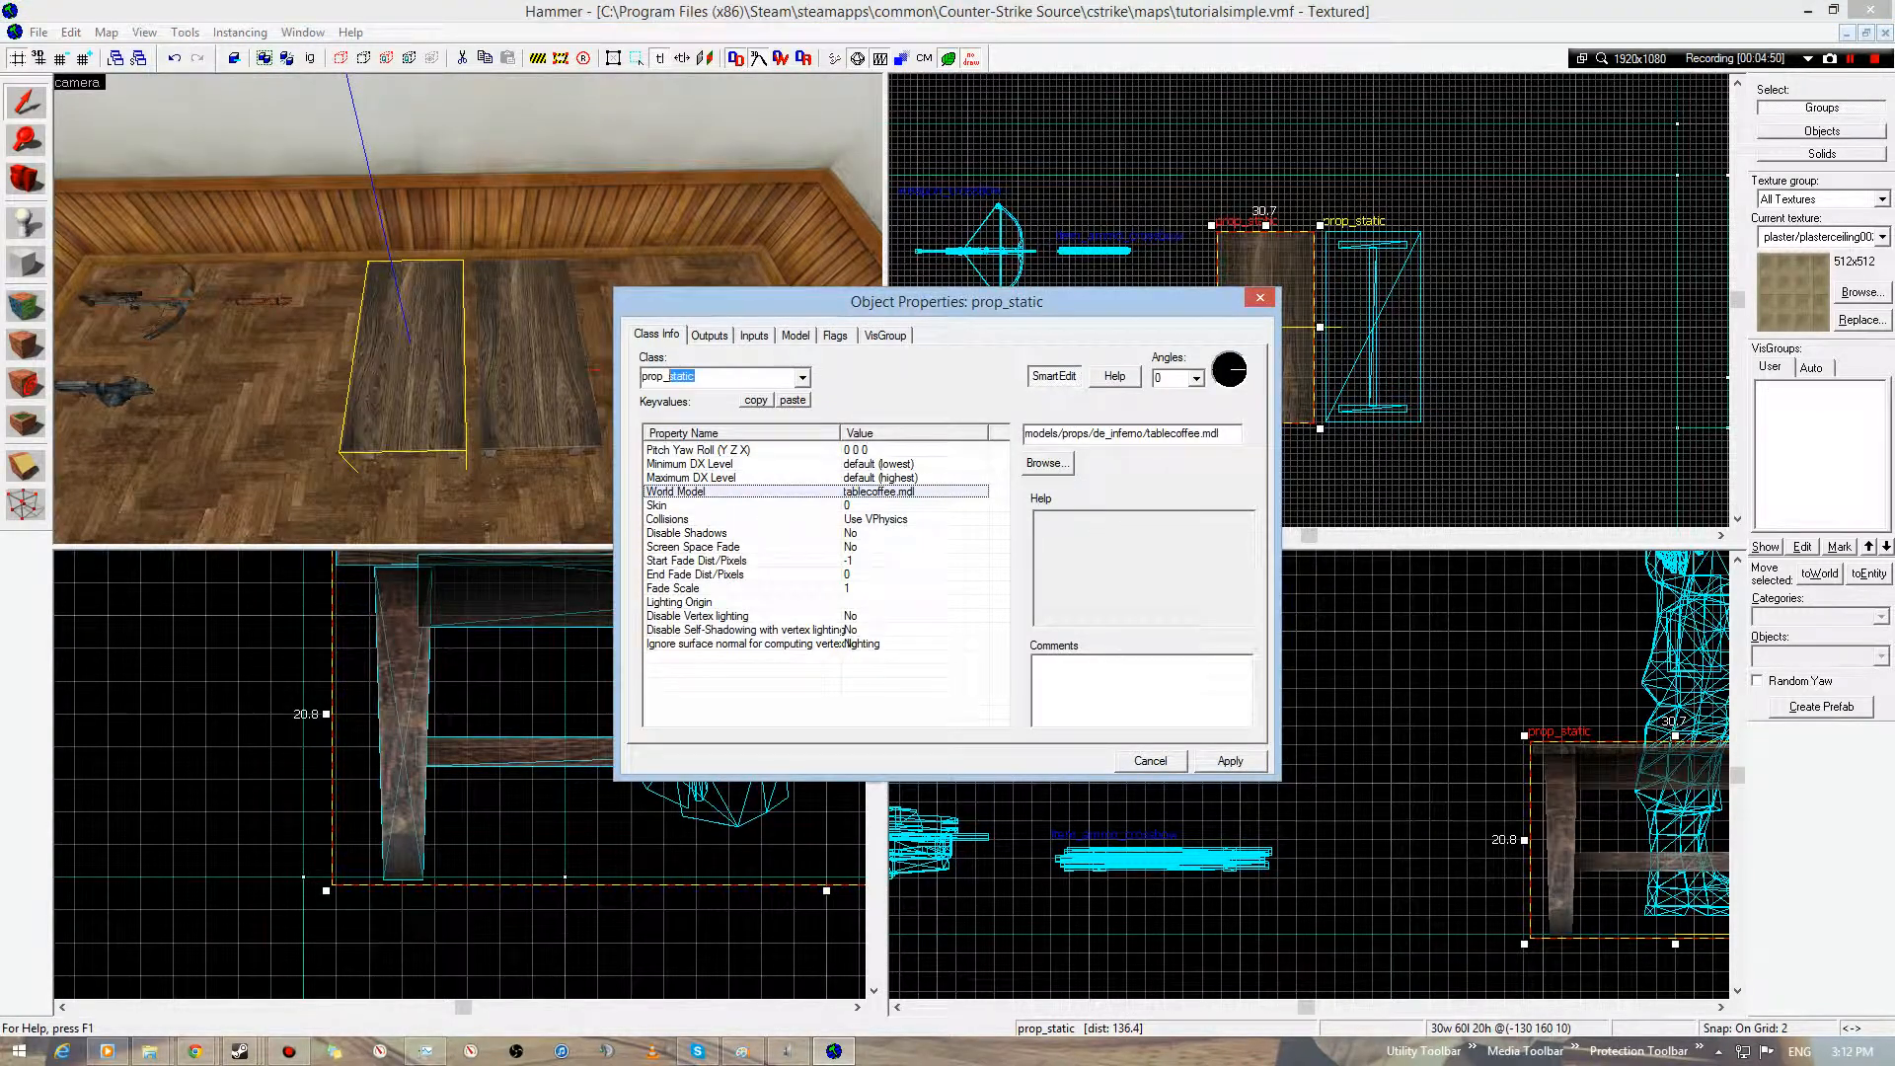
pyautogui.write('physics')
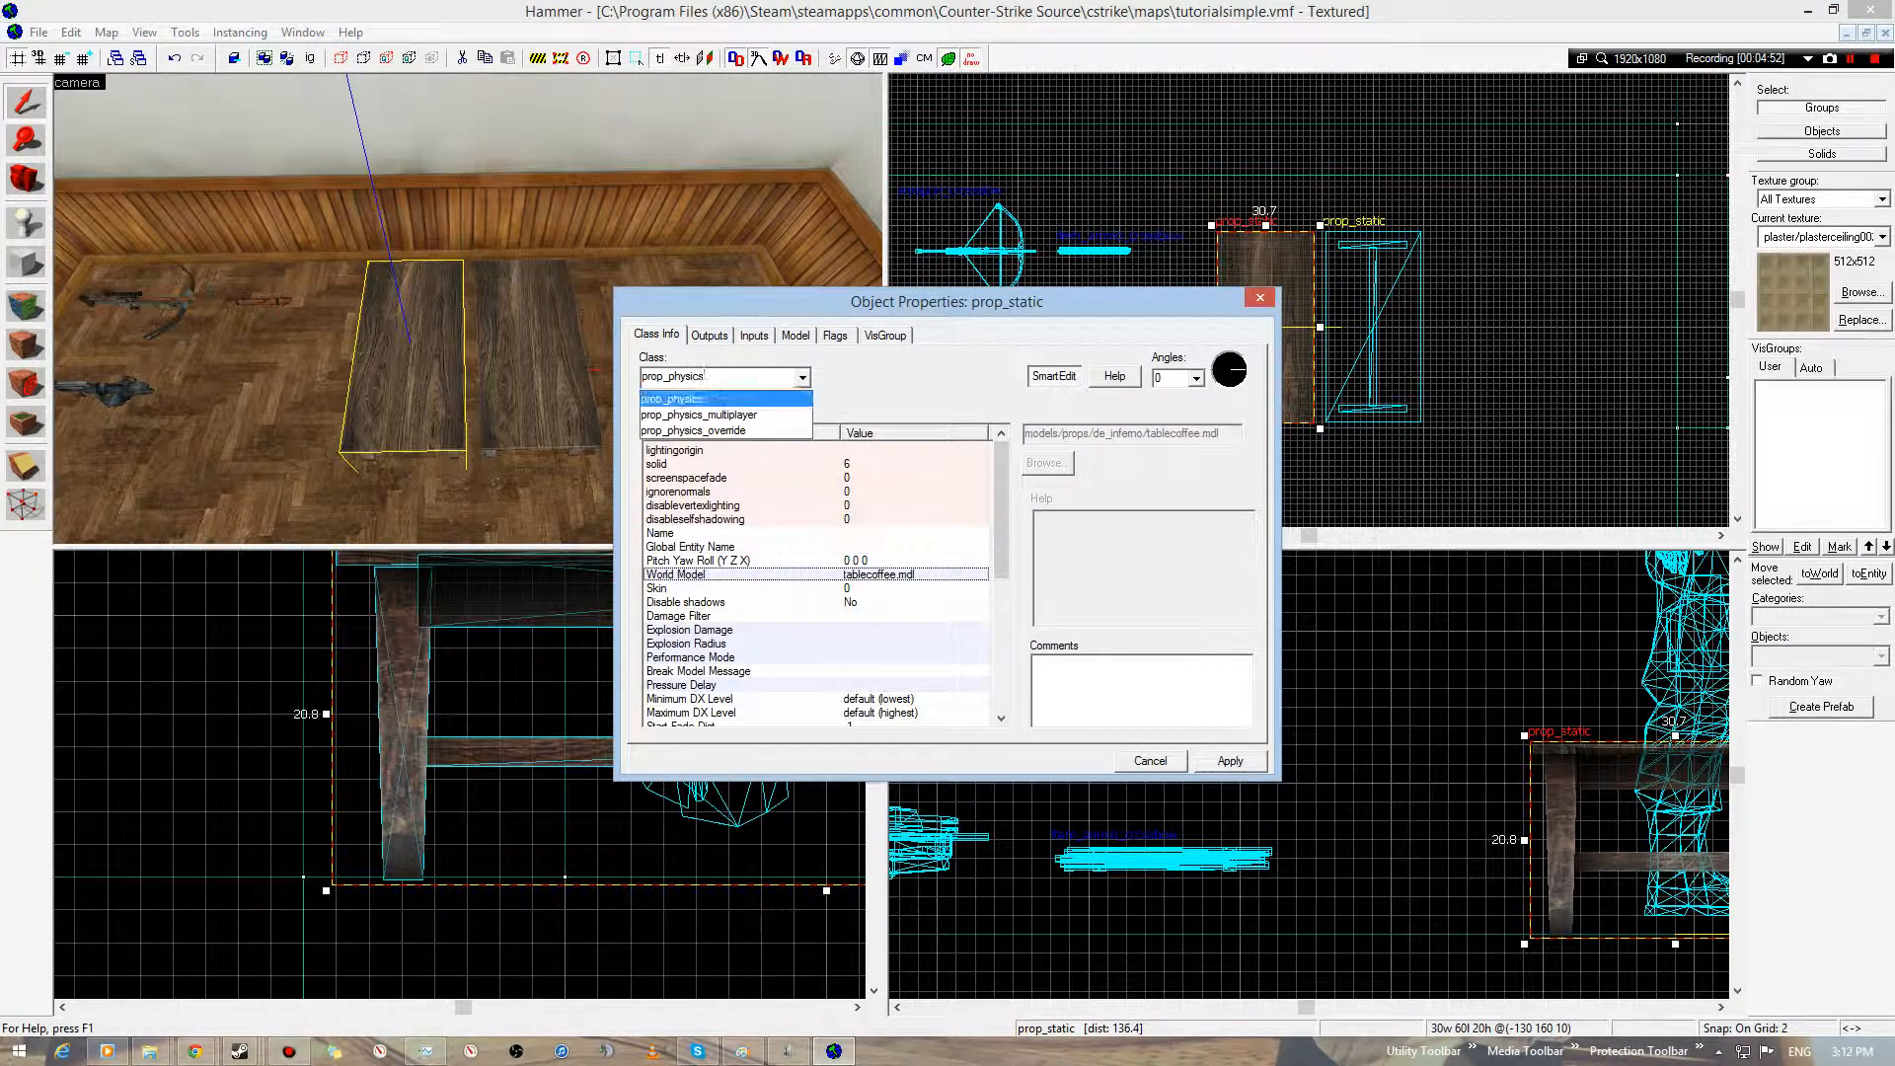
pyautogui.press('Return')
pyautogui.click(1230, 761)
# - Read the entity help description for prop_physics, then close it
pyautogui.click(1115, 376)
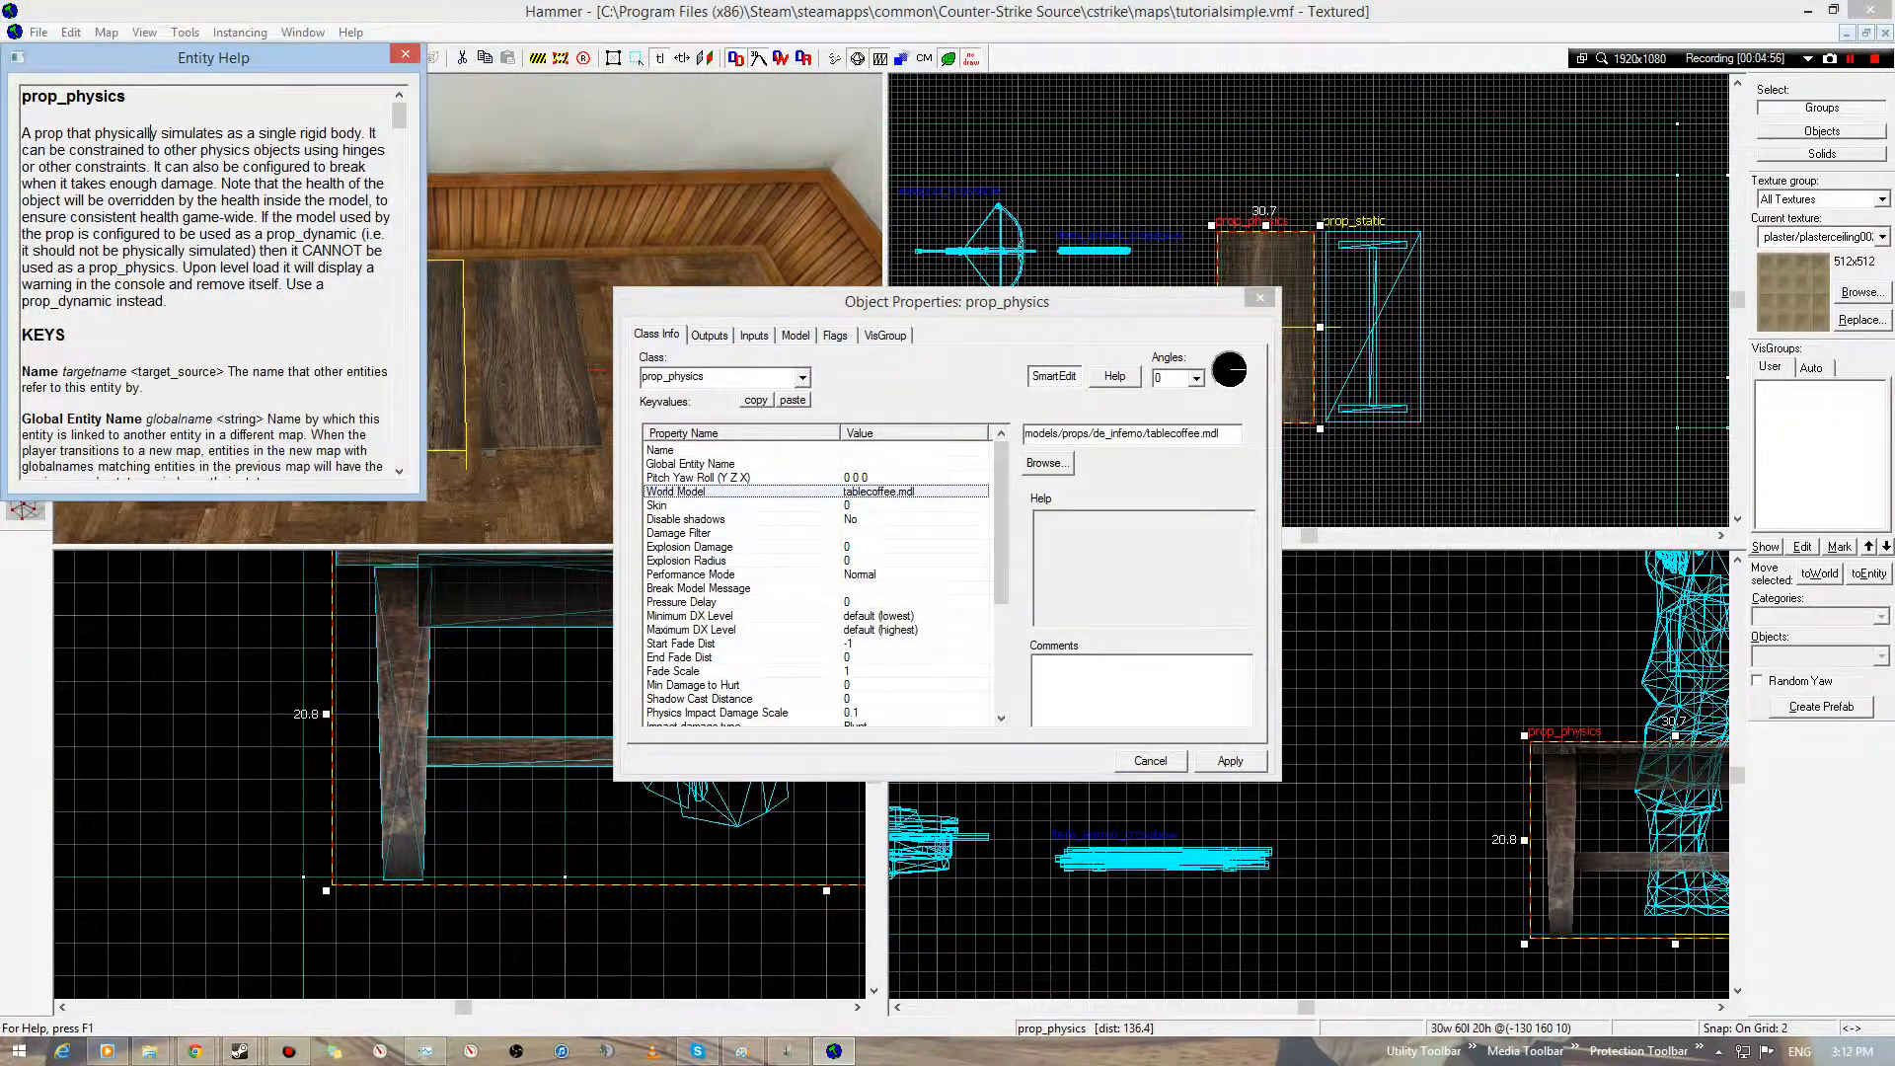
pyautogui.moveTo(171, 133); pyautogui.dragTo(208, 133)
pyautogui.click(208, 133)
pyautogui.click(405, 54)
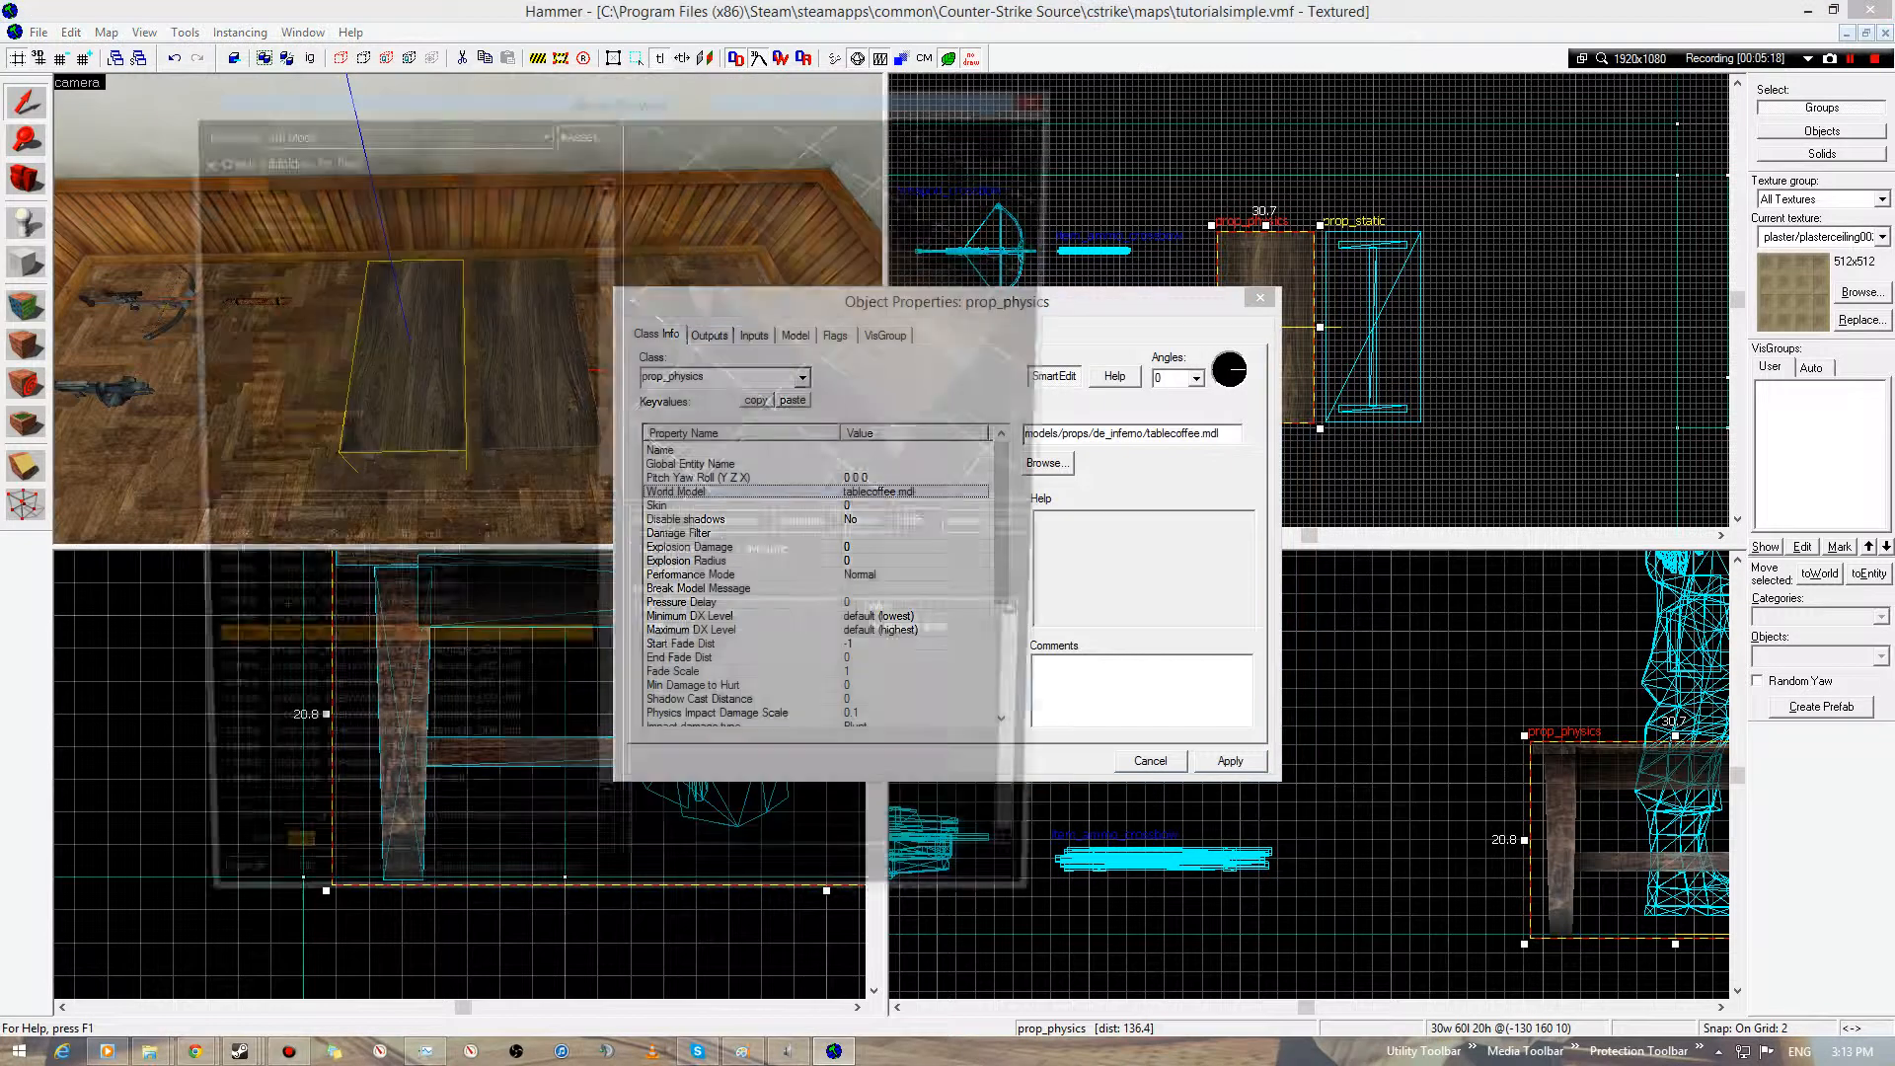
# - Filter the model browser by "chair" and preview the armchair, stool, chair02a and patio chair models with their physics info
pyautogui.write('chair')
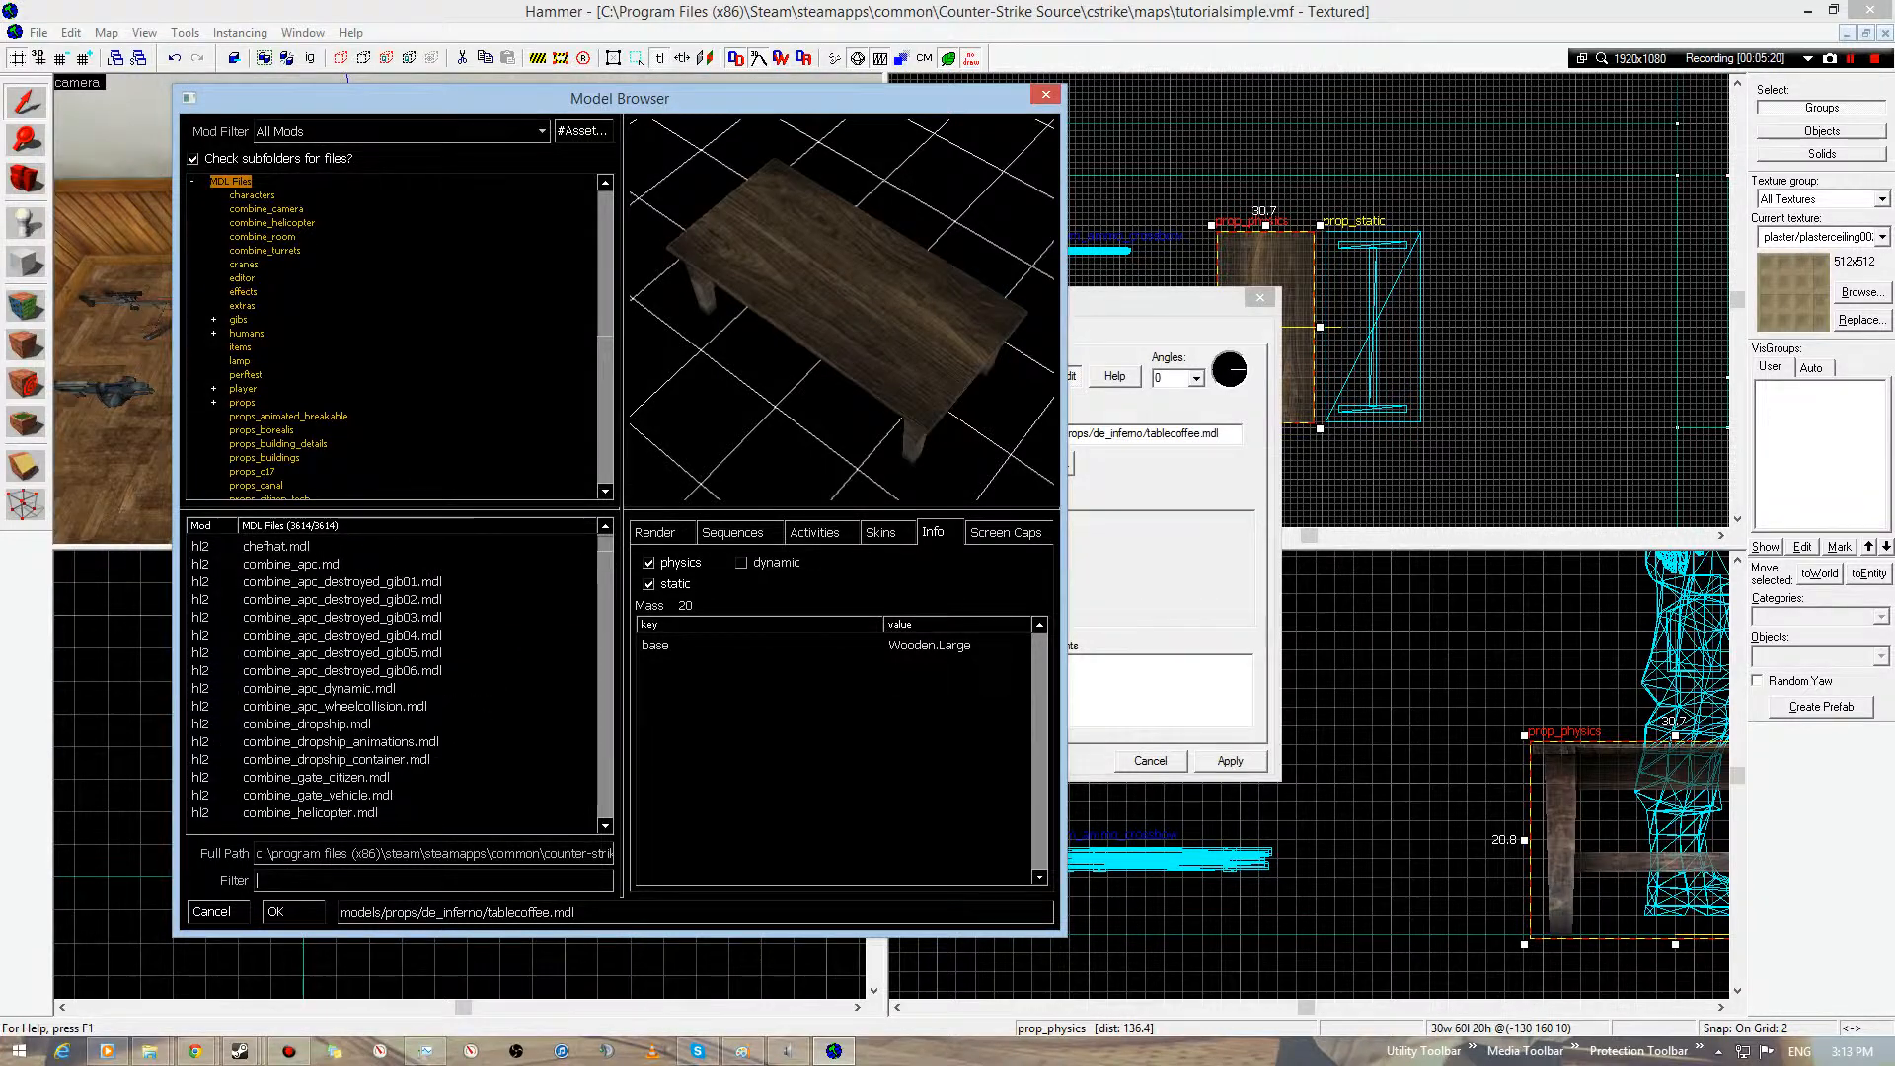
pyautogui.click(351, 671)
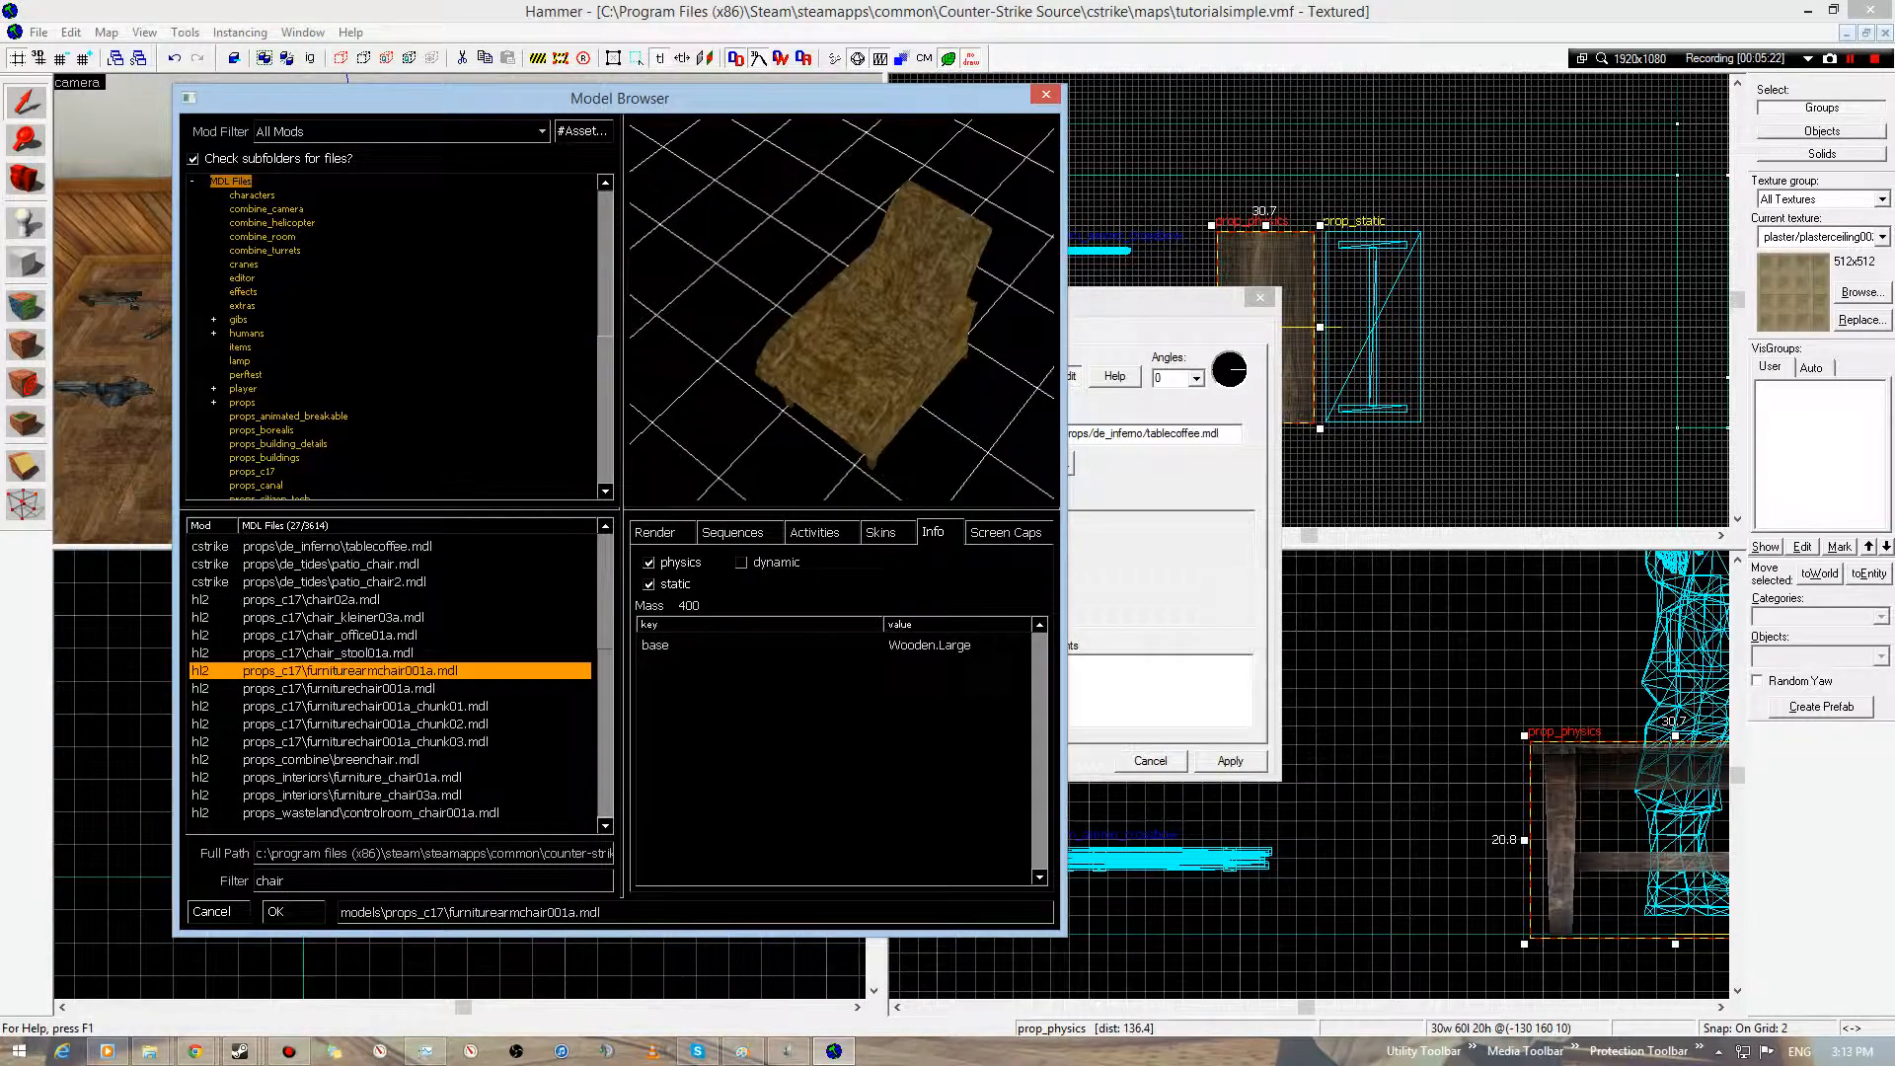
pyautogui.moveTo(841, 311); pyautogui.dragTo(888, 232)
pyautogui.press('Up')
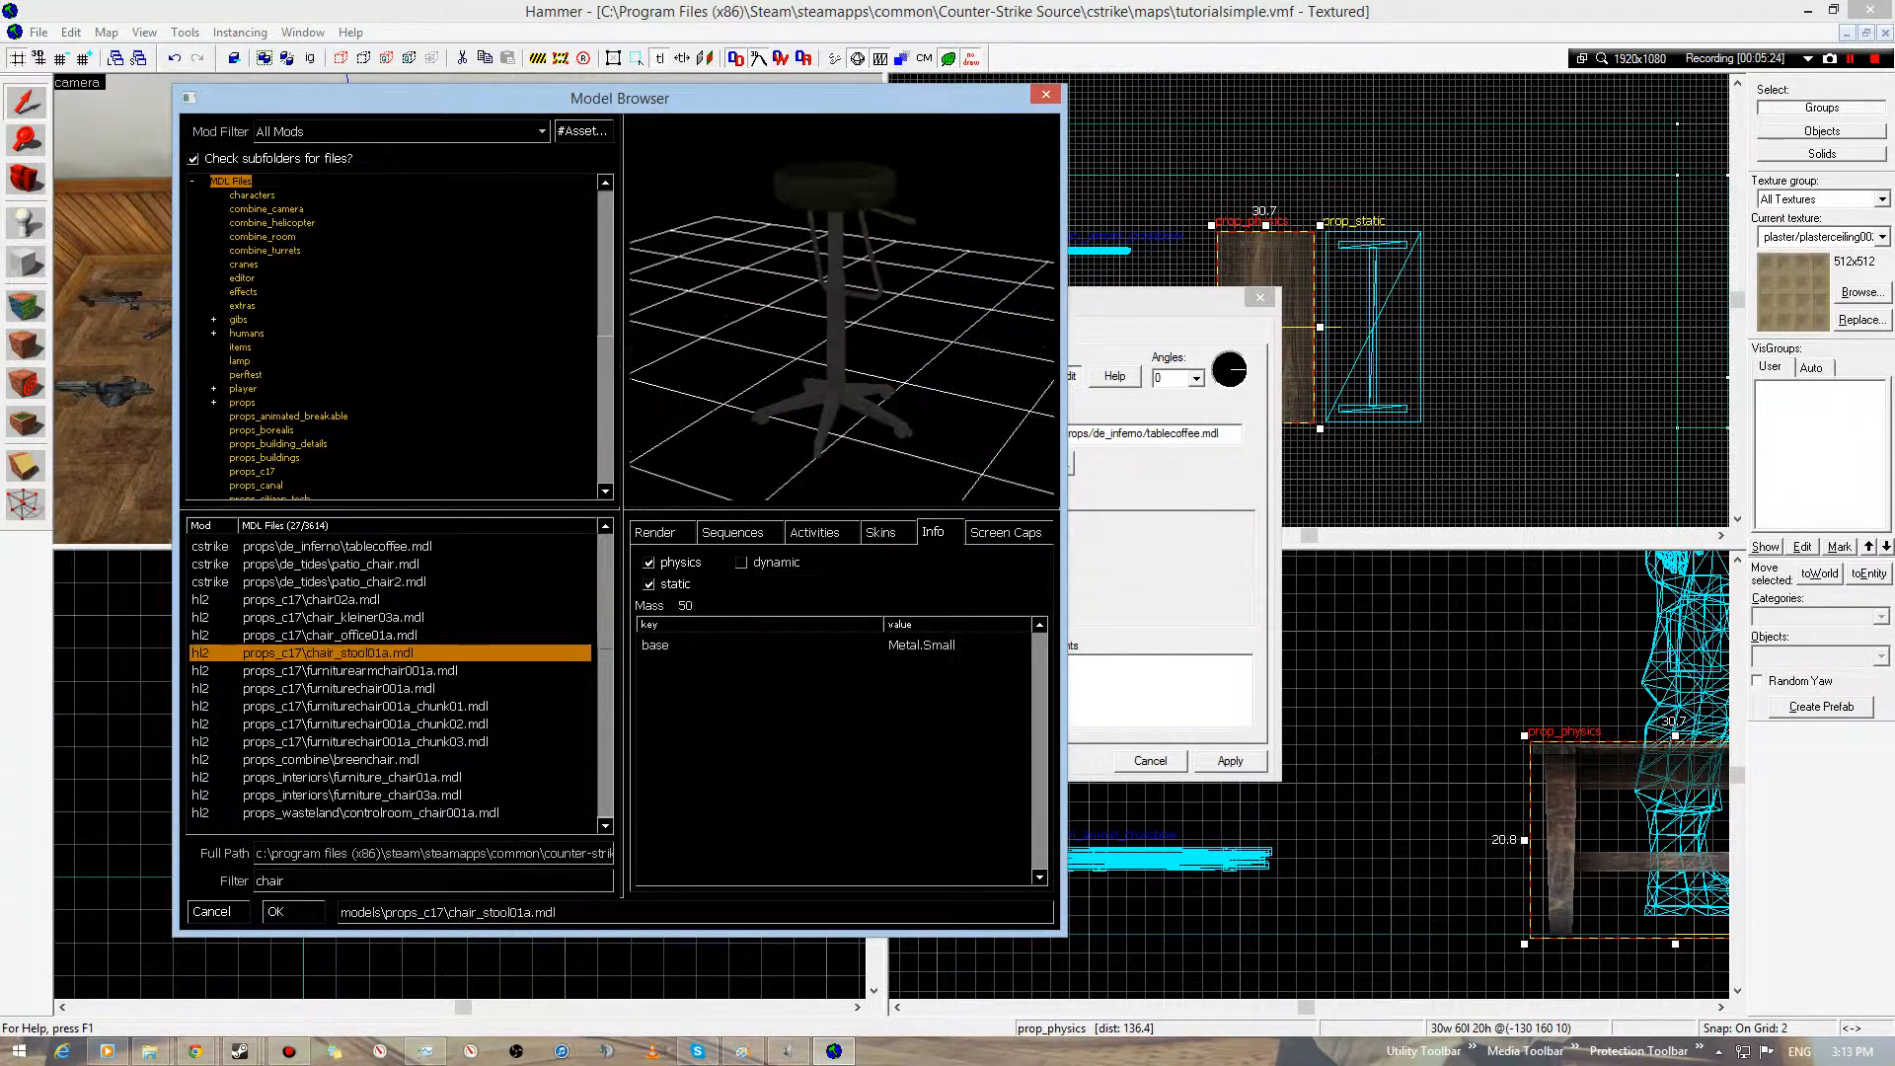
pyautogui.press('Up')
pyautogui.press('Up')
pyautogui.press('Up')
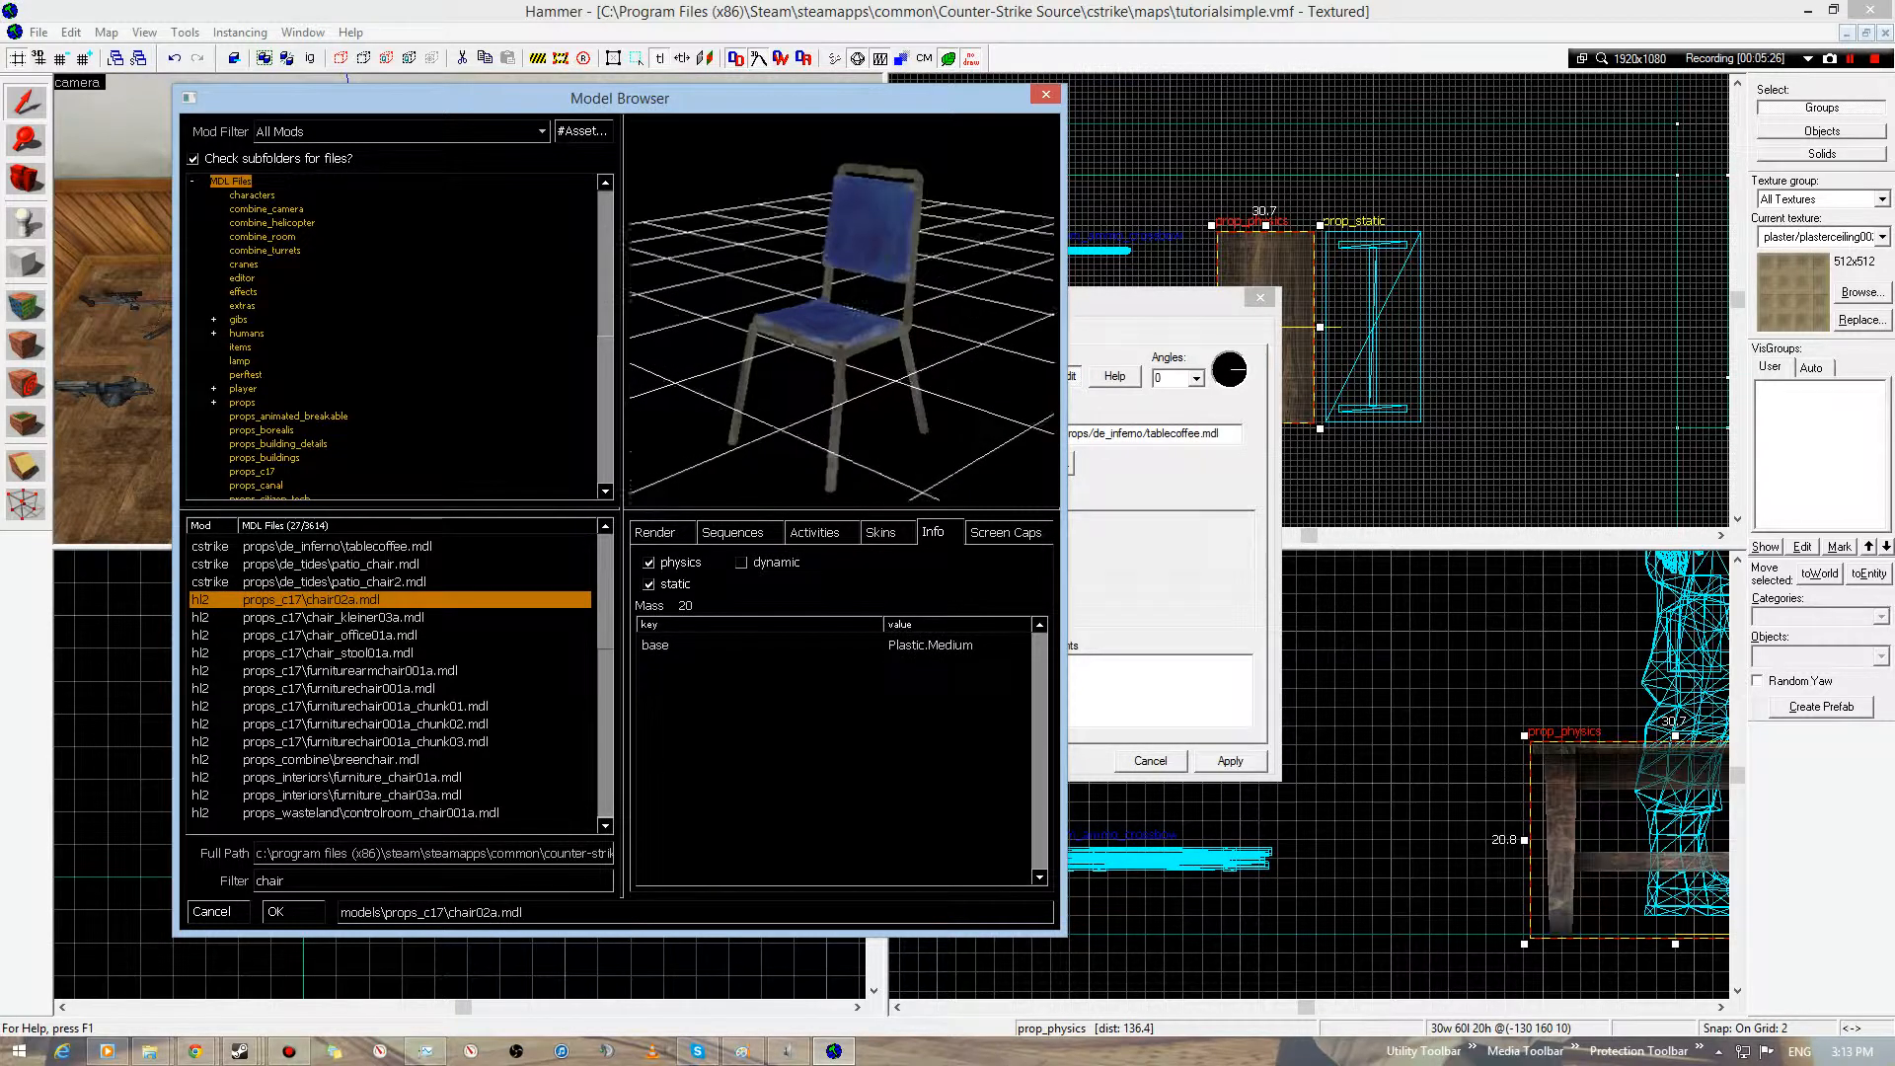
pyautogui.press('Up')
pyautogui.press('Down')
pyautogui.press('Up')
pyautogui.press('Up')
pyautogui.press('Up')
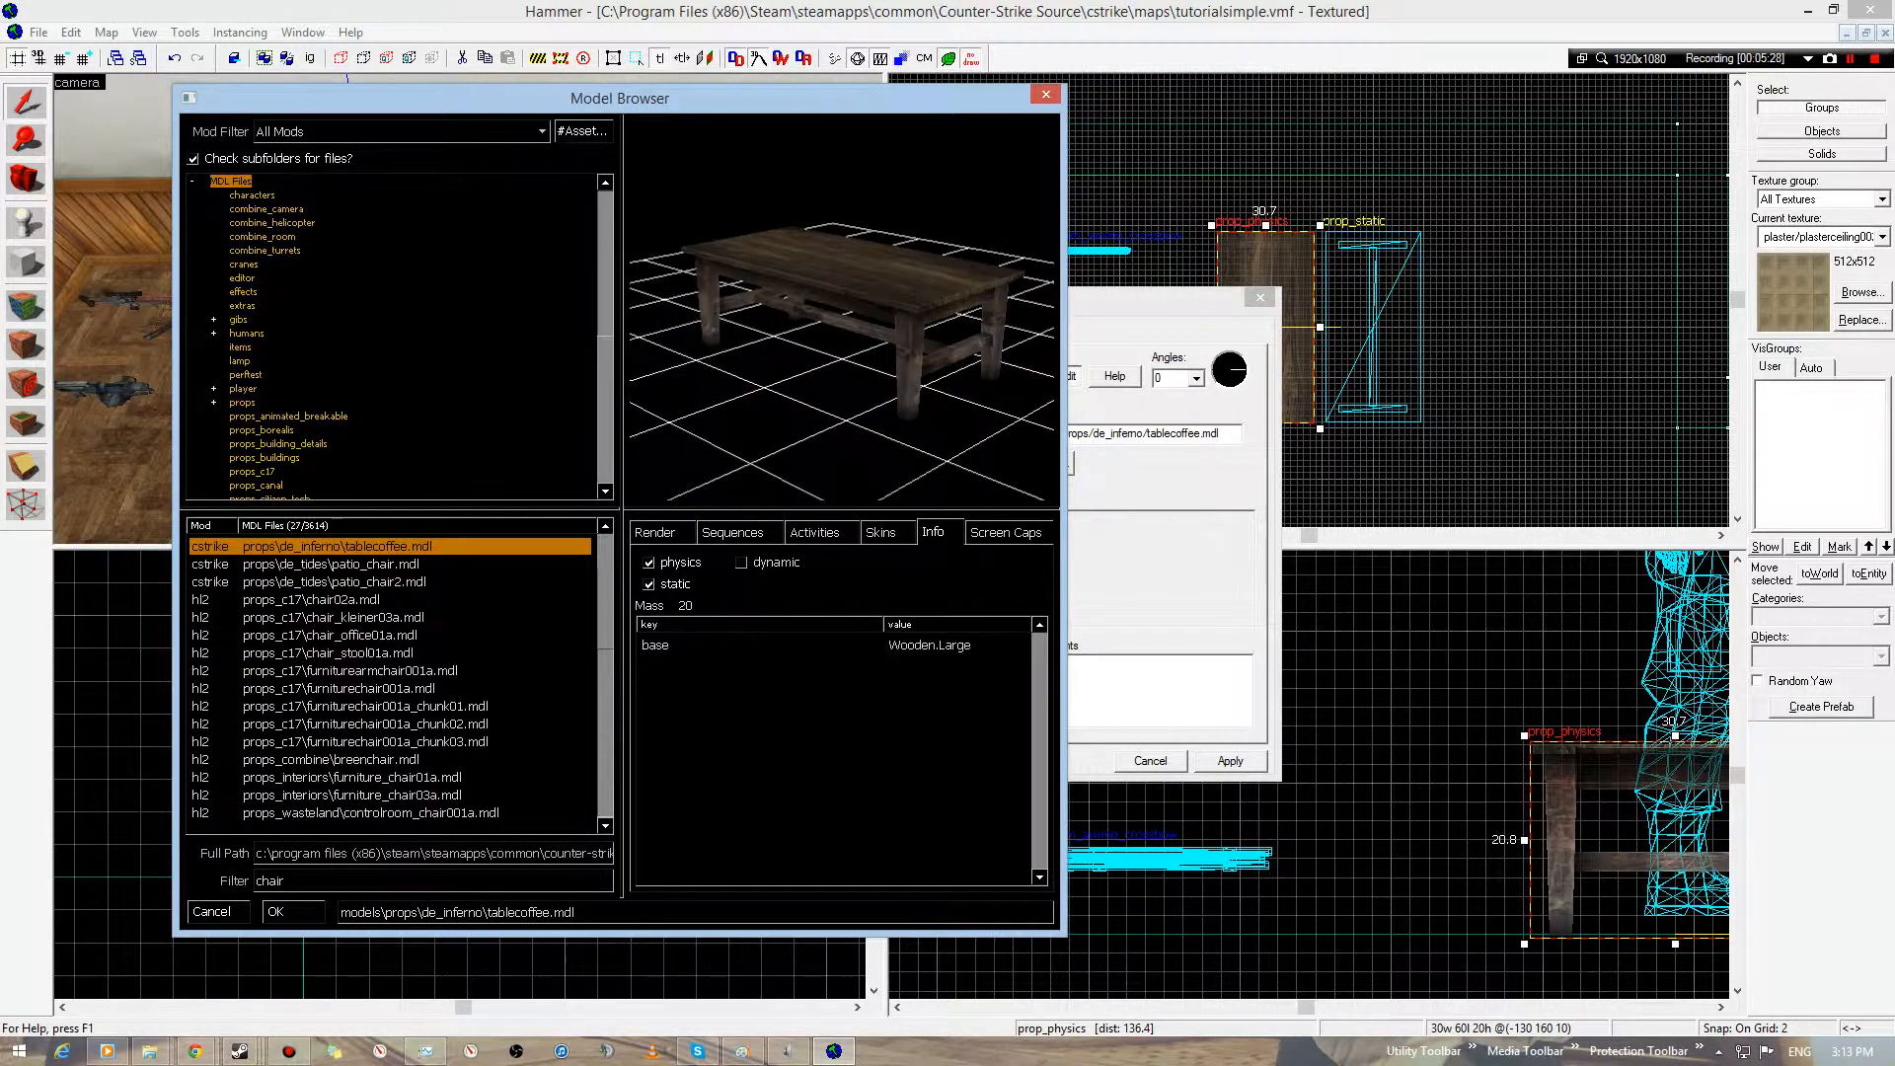
pyautogui.press('Down')
pyautogui.moveTo(841, 311); pyautogui.dragTo(900, 326)
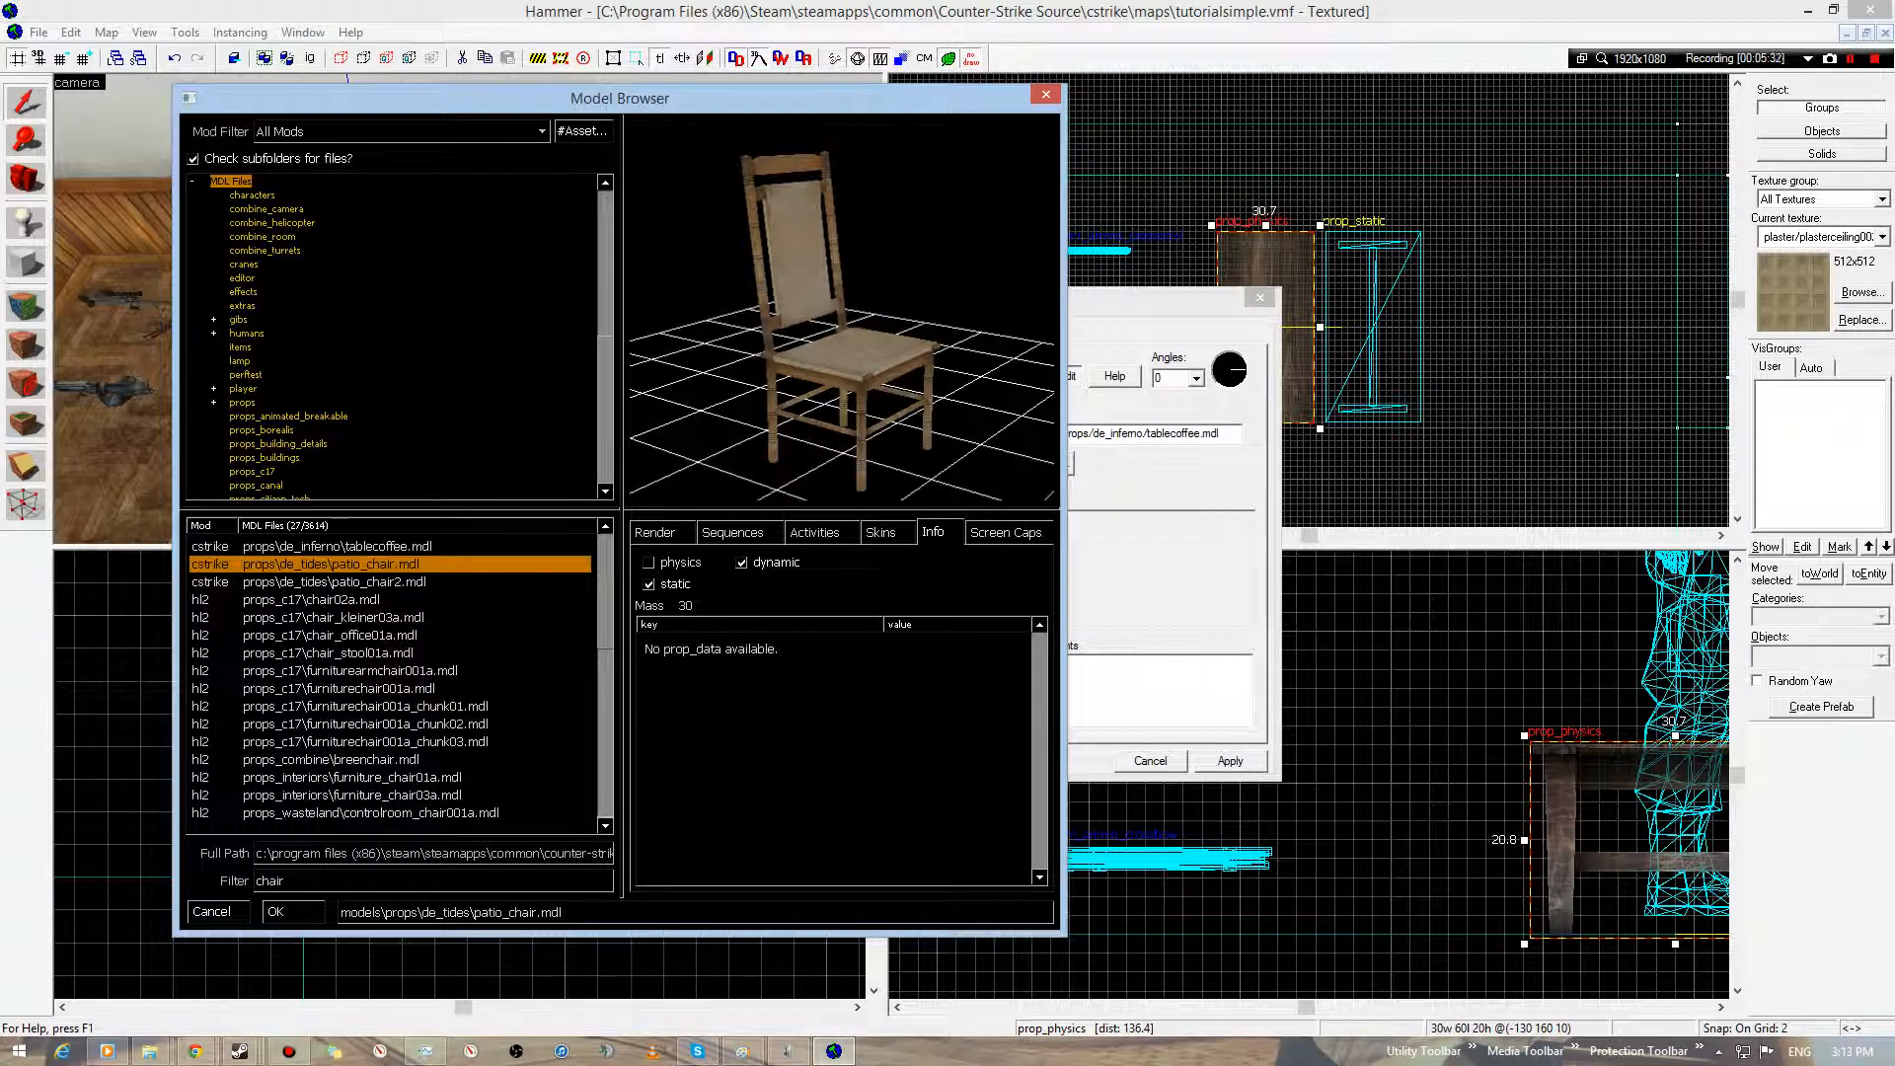
# - Set the physics prop's world model to props/de_inferno/chairantique.mdl and apply the change
pyautogui.press('Up')
pyautogui.press('Up')
pyautogui.press('Up')
pyautogui.press('Up')
pyautogui.press('Up')
pyautogui.press('Up')
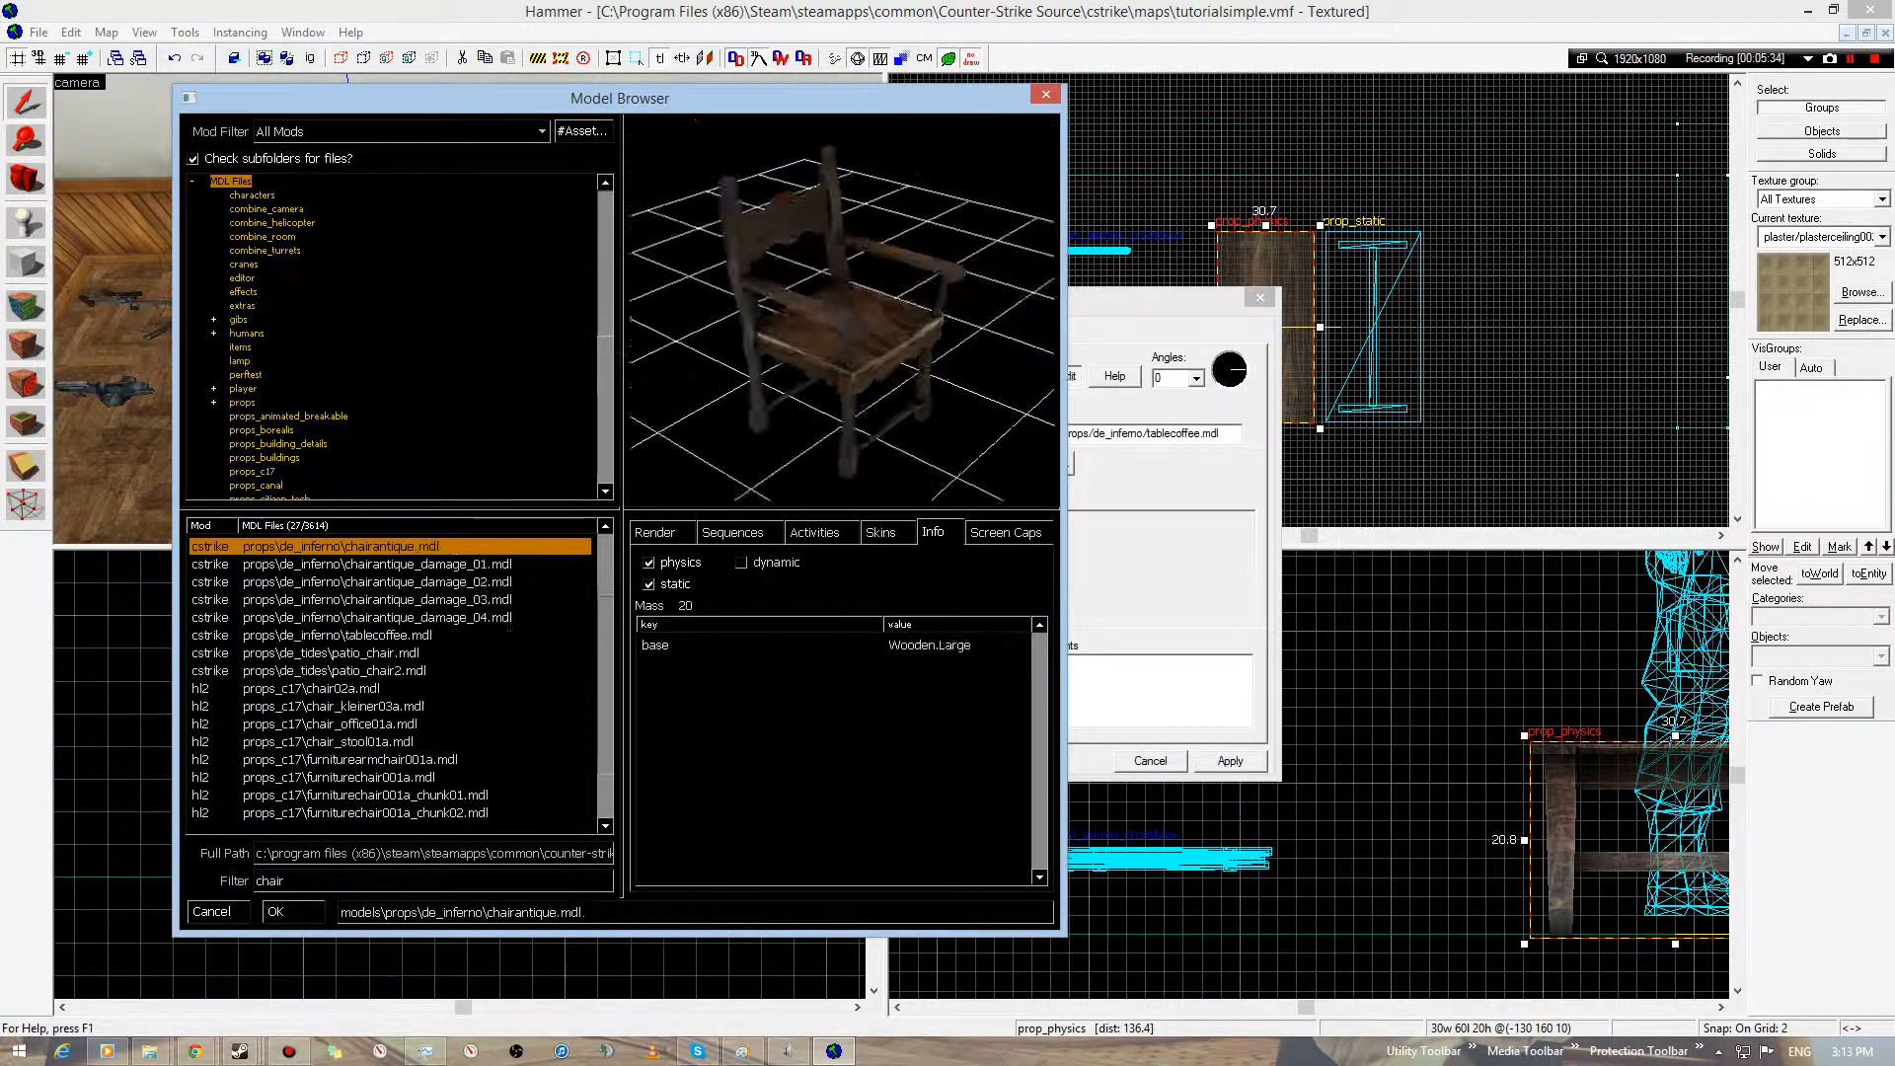
pyautogui.press('Up')
pyautogui.press('Up')
pyautogui.press('Down')
pyautogui.press('Down')
pyautogui.moveTo(841, 311); pyautogui.dragTo(824, 321)
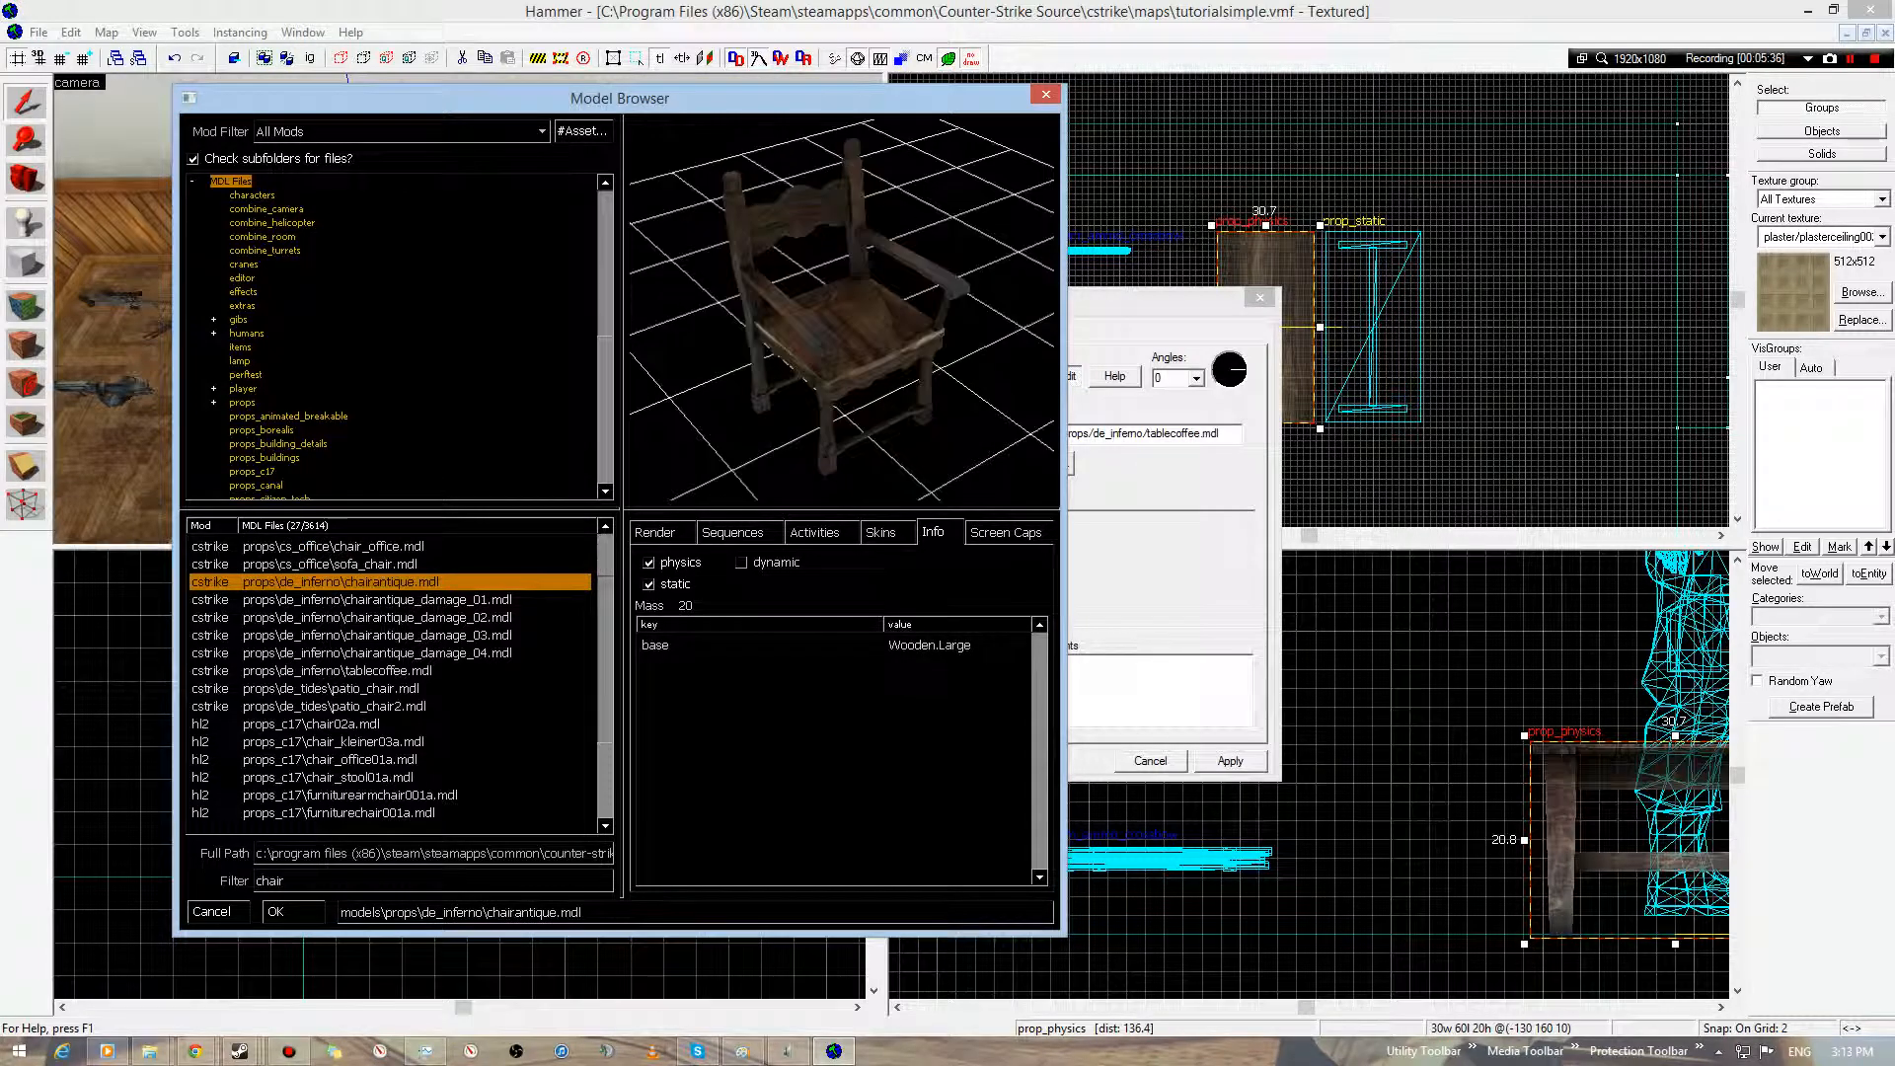
pyautogui.press('Return')
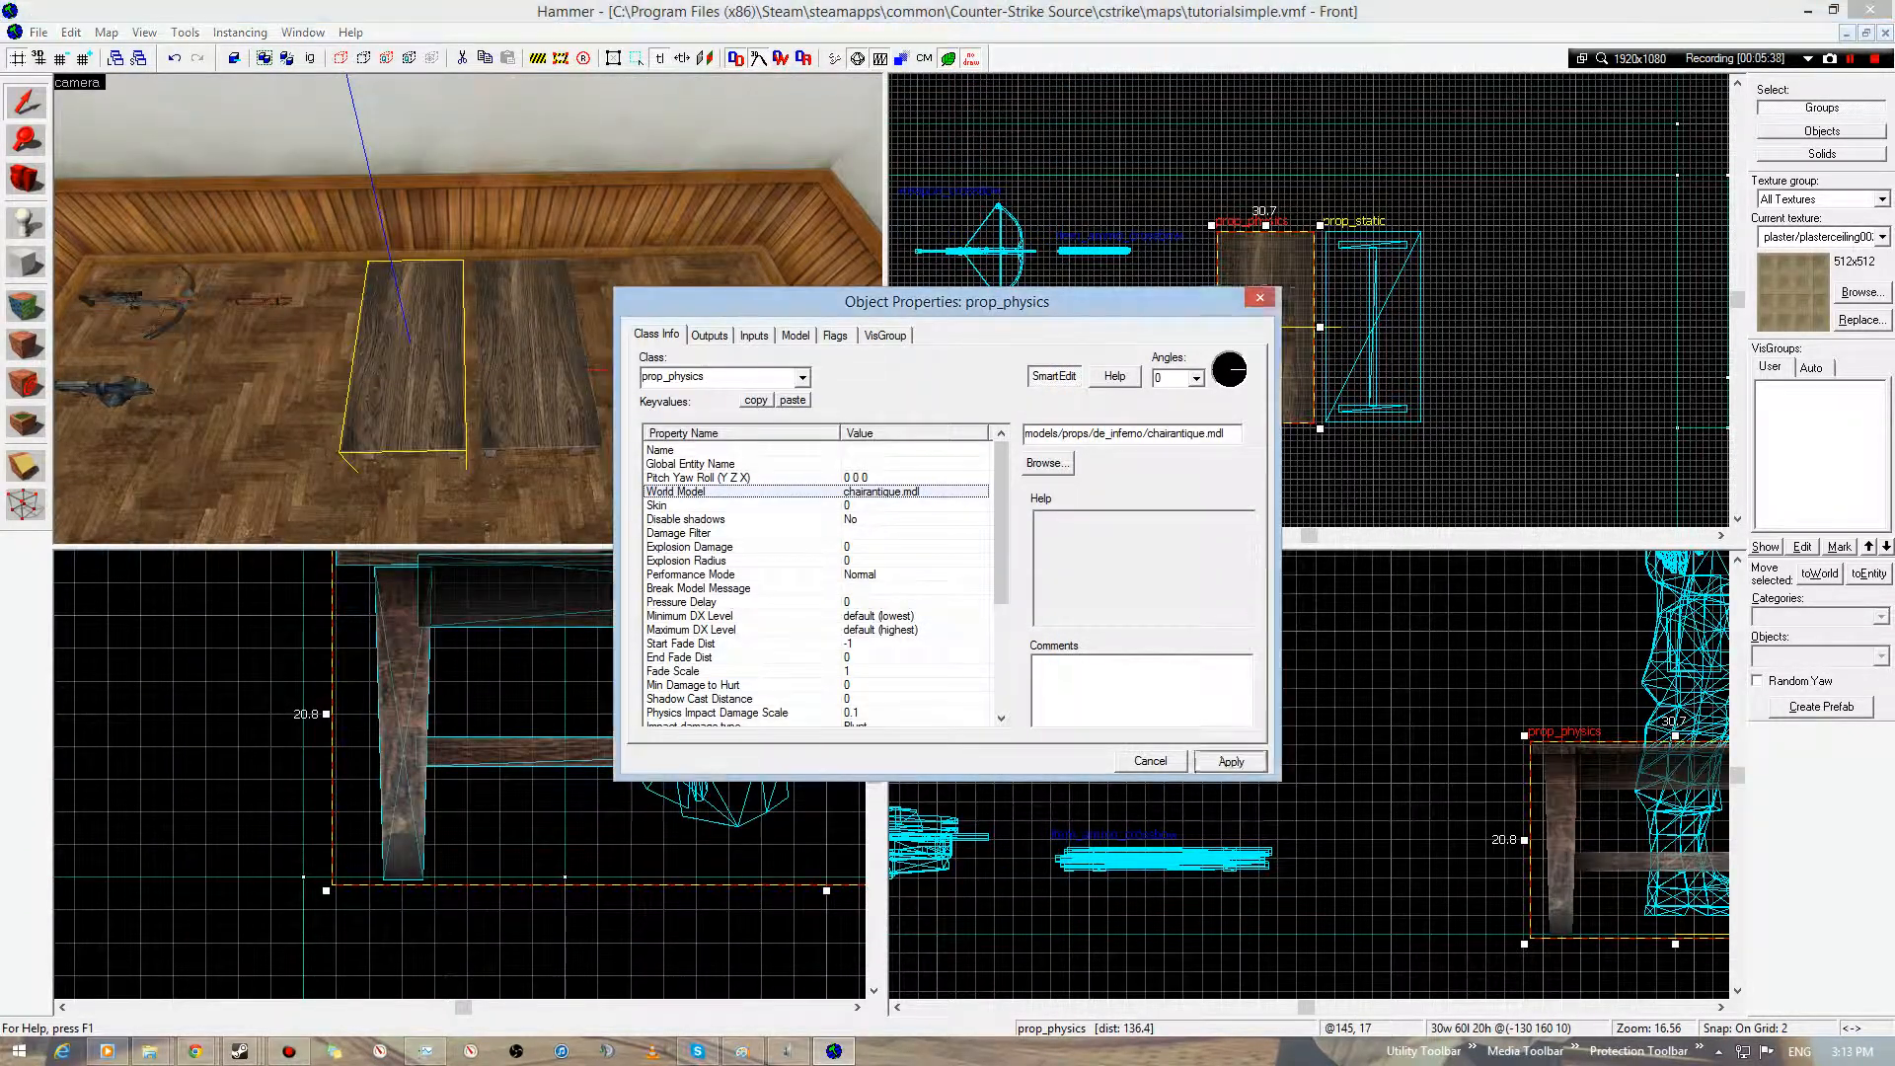
pyautogui.click(1231, 761)
pyautogui.click(1259, 297)
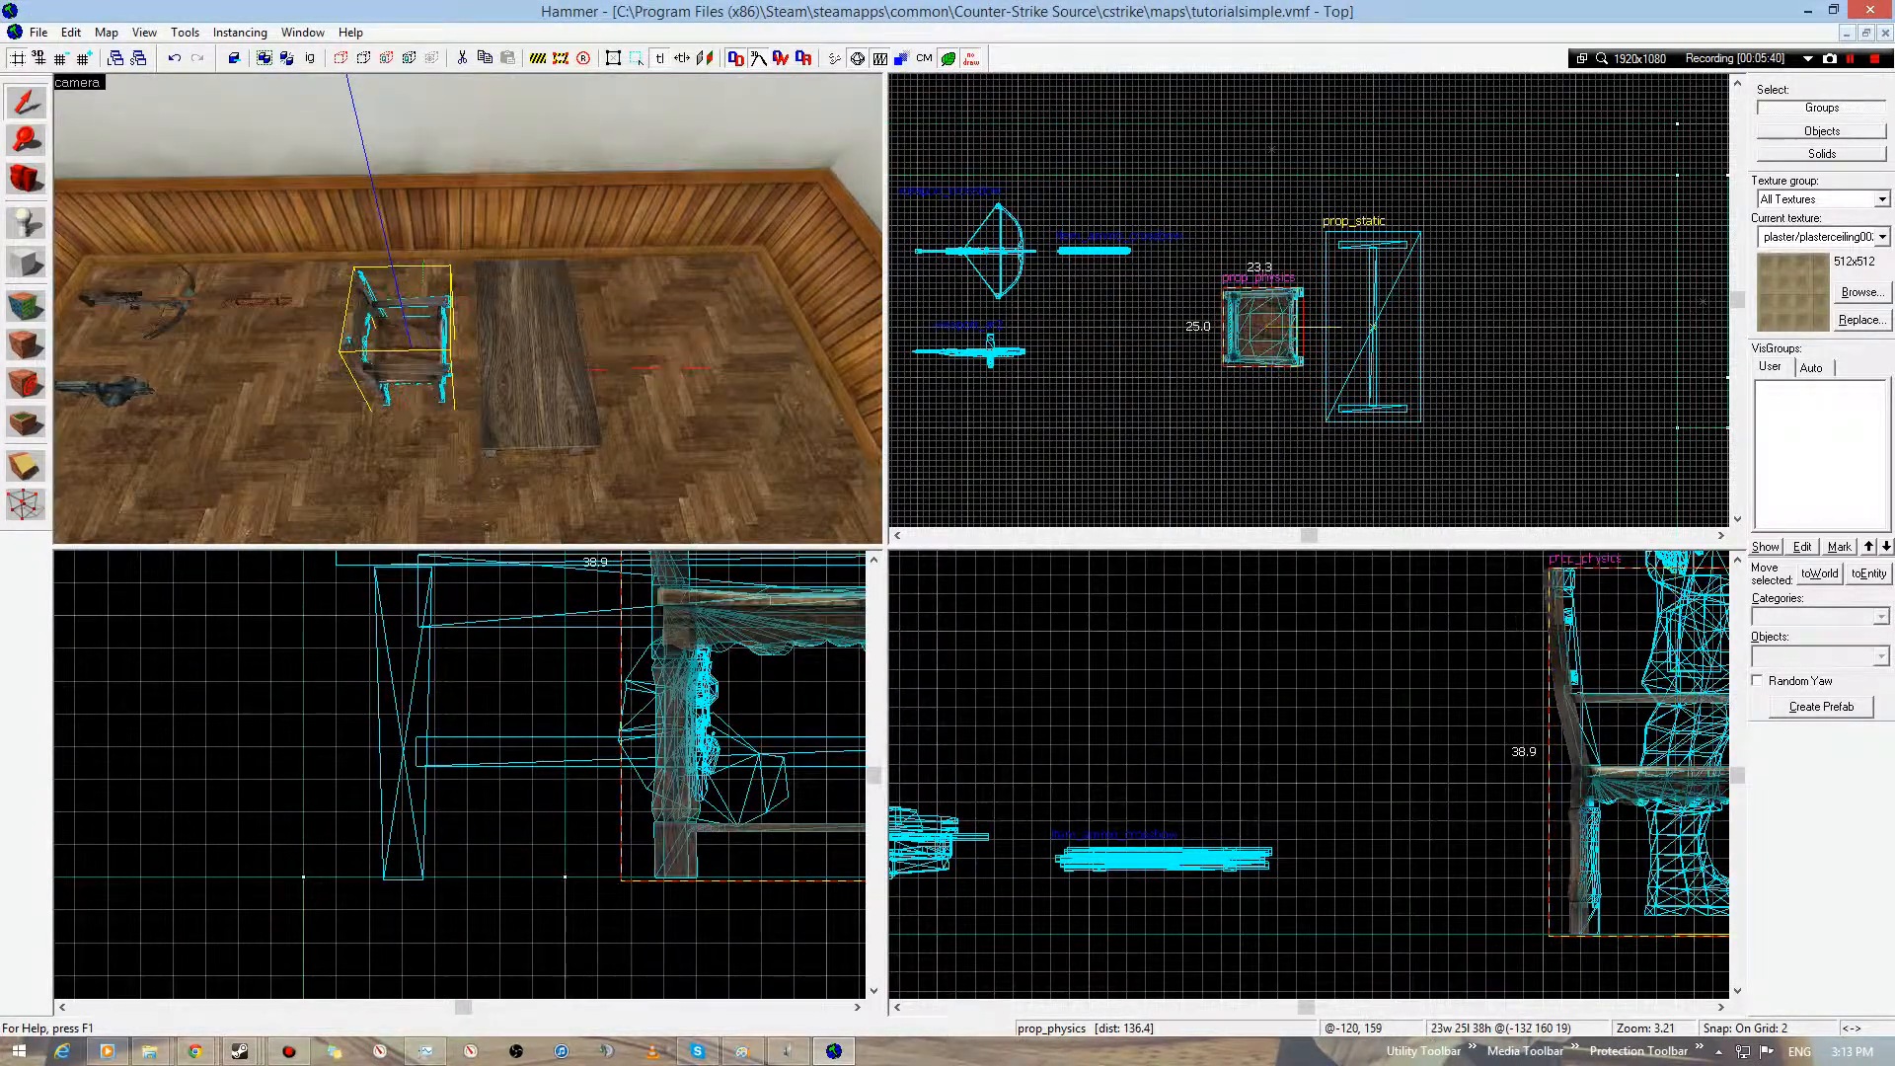
# - Move the antique chair to about X -129, Y 176 in the top view and raise it about 2 units in the right view
pyautogui.scroll(4, 1302, 329)
pyautogui.moveTo(1301, 328); pyautogui.dragTo(1268, 219)
pyautogui.scroll(-3, 1551, 685)
pyautogui.moveTo(1568, 689); pyautogui.dragTo(1324, 699, button='middle')
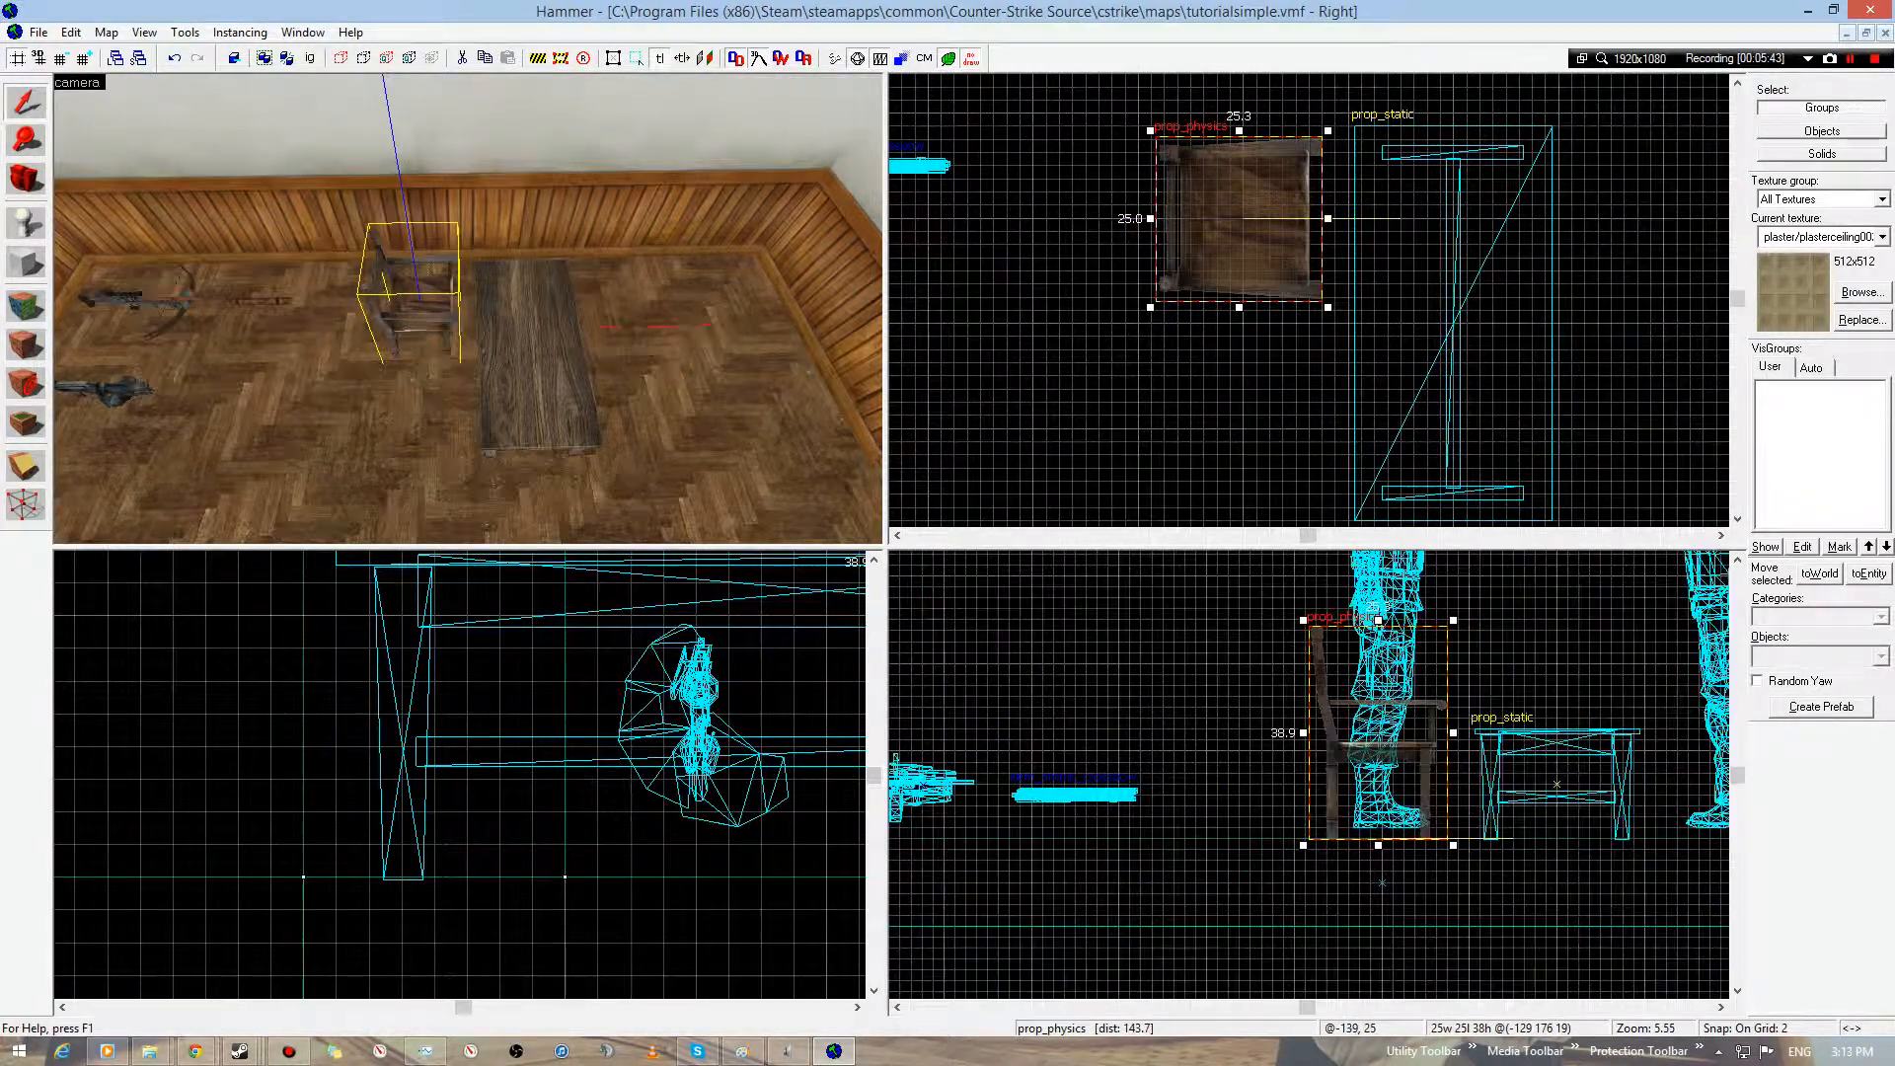
pyautogui.scroll(2, 1410, 774)
pyautogui.moveTo(1411, 773); pyautogui.dragTo(1410, 758)
# - Copy the antique chair about 32 units along negative Y in the top view, alongside the coffee table
pyautogui.press('z')
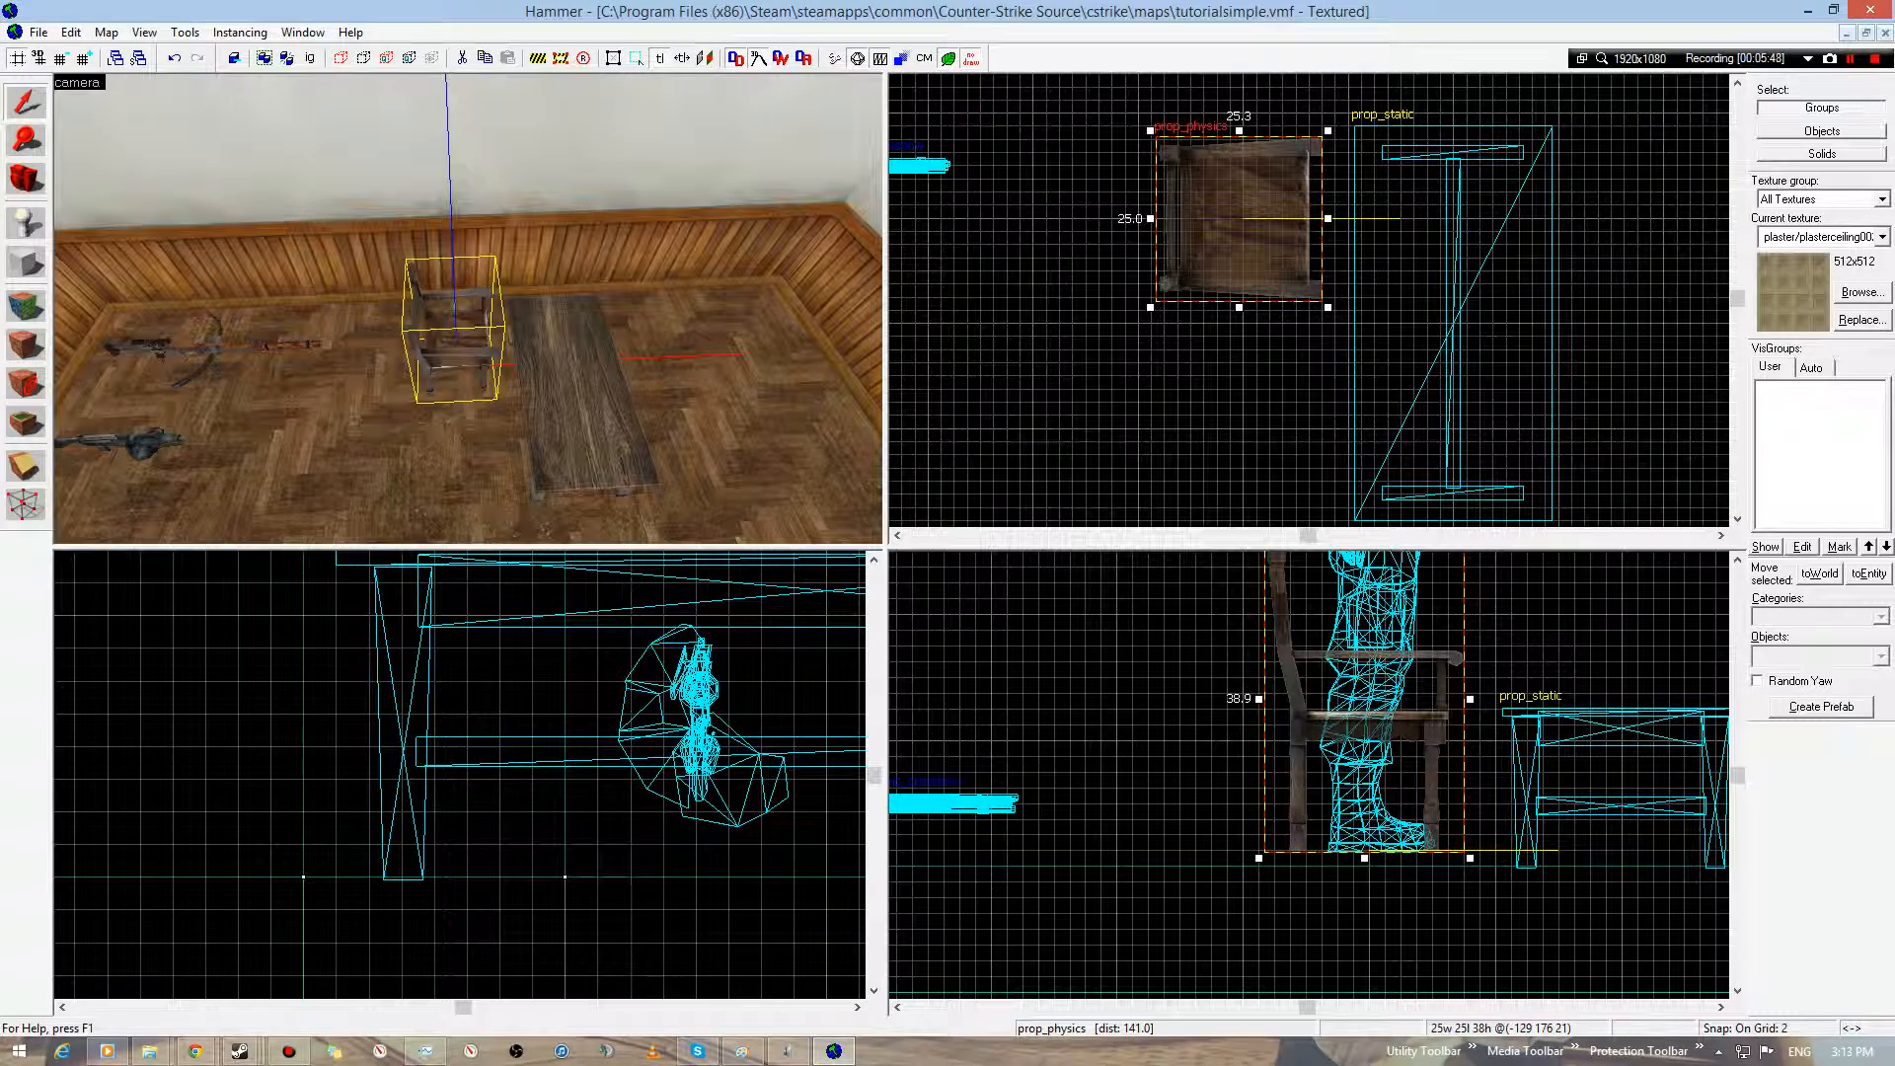
pyautogui.keyDown('shift'); pyautogui.moveTo(1237, 213); pyautogui.dragTo(1243, 429); pyautogui.keyUp('shift')
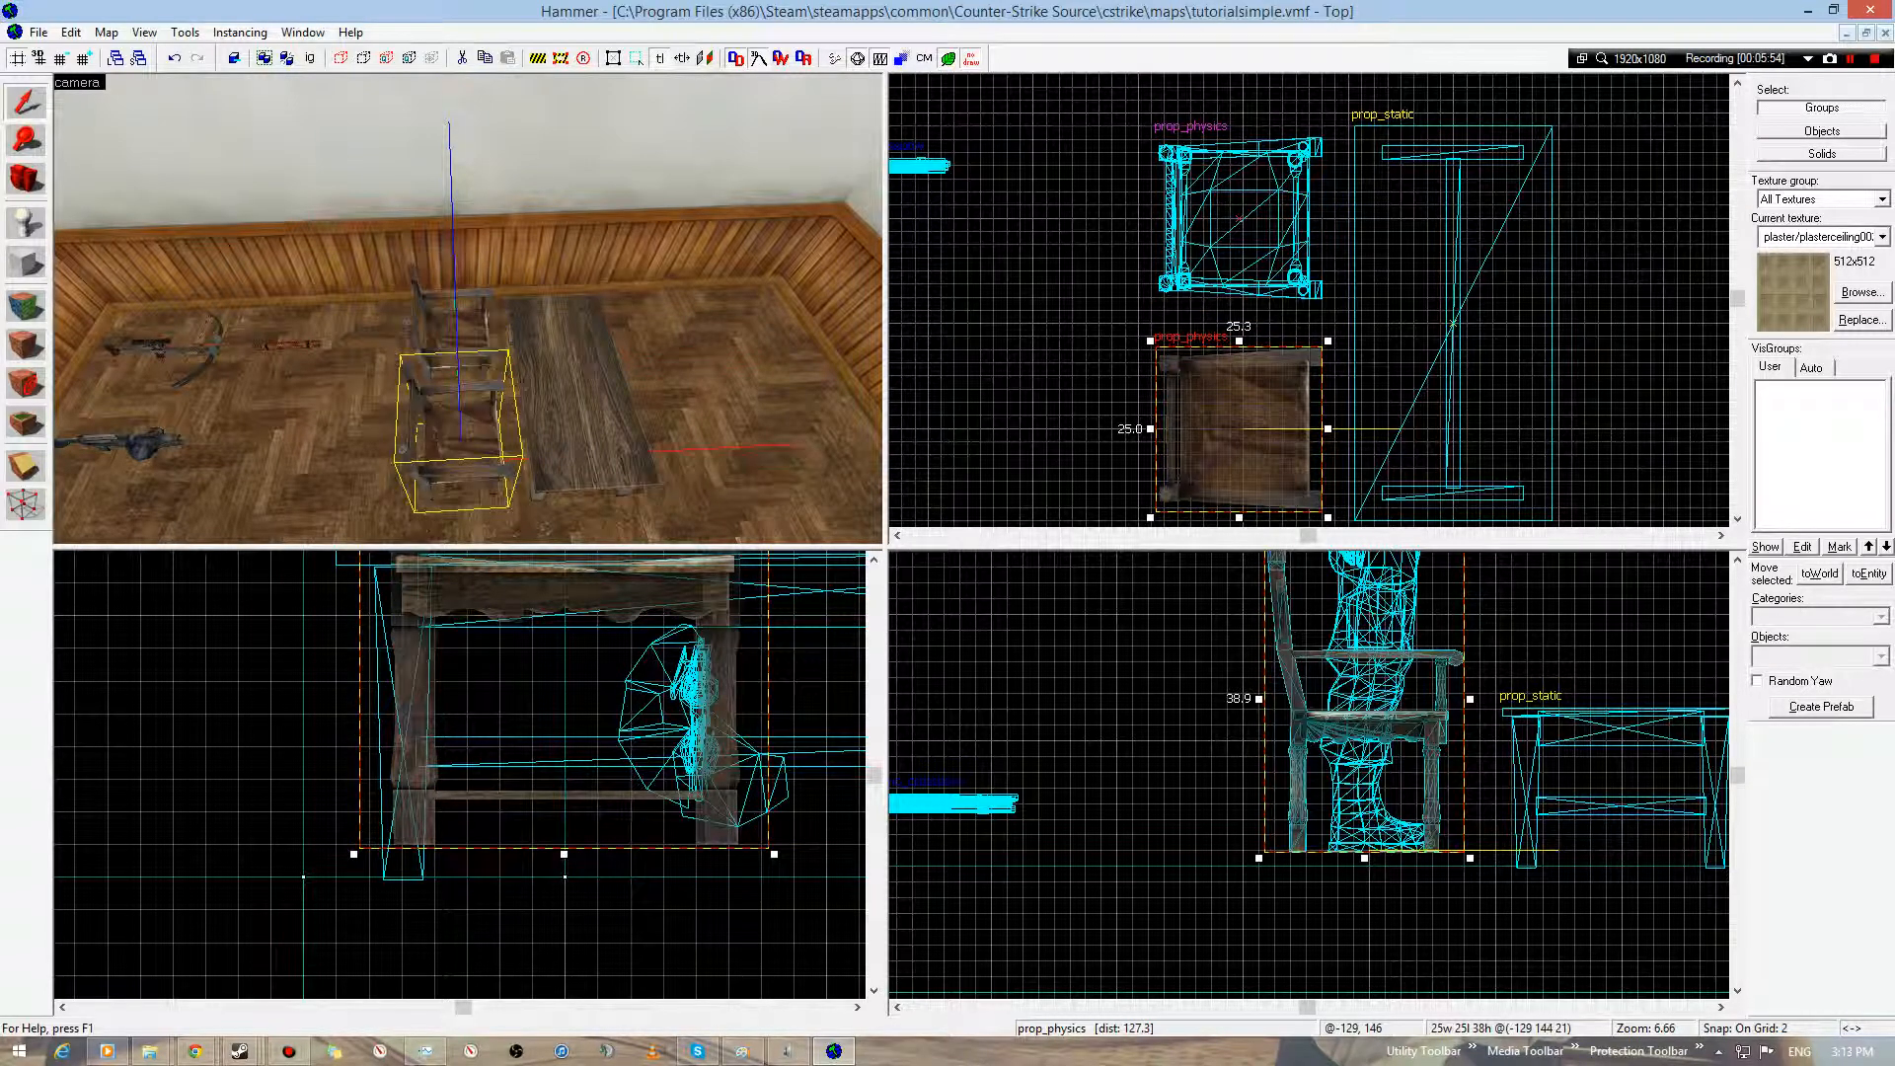
pyautogui.press('Escape')
# - Examine the two chairs, the coffee table and the rest of the room in the 3D view
pyautogui.press('z')
pyautogui.press('w')
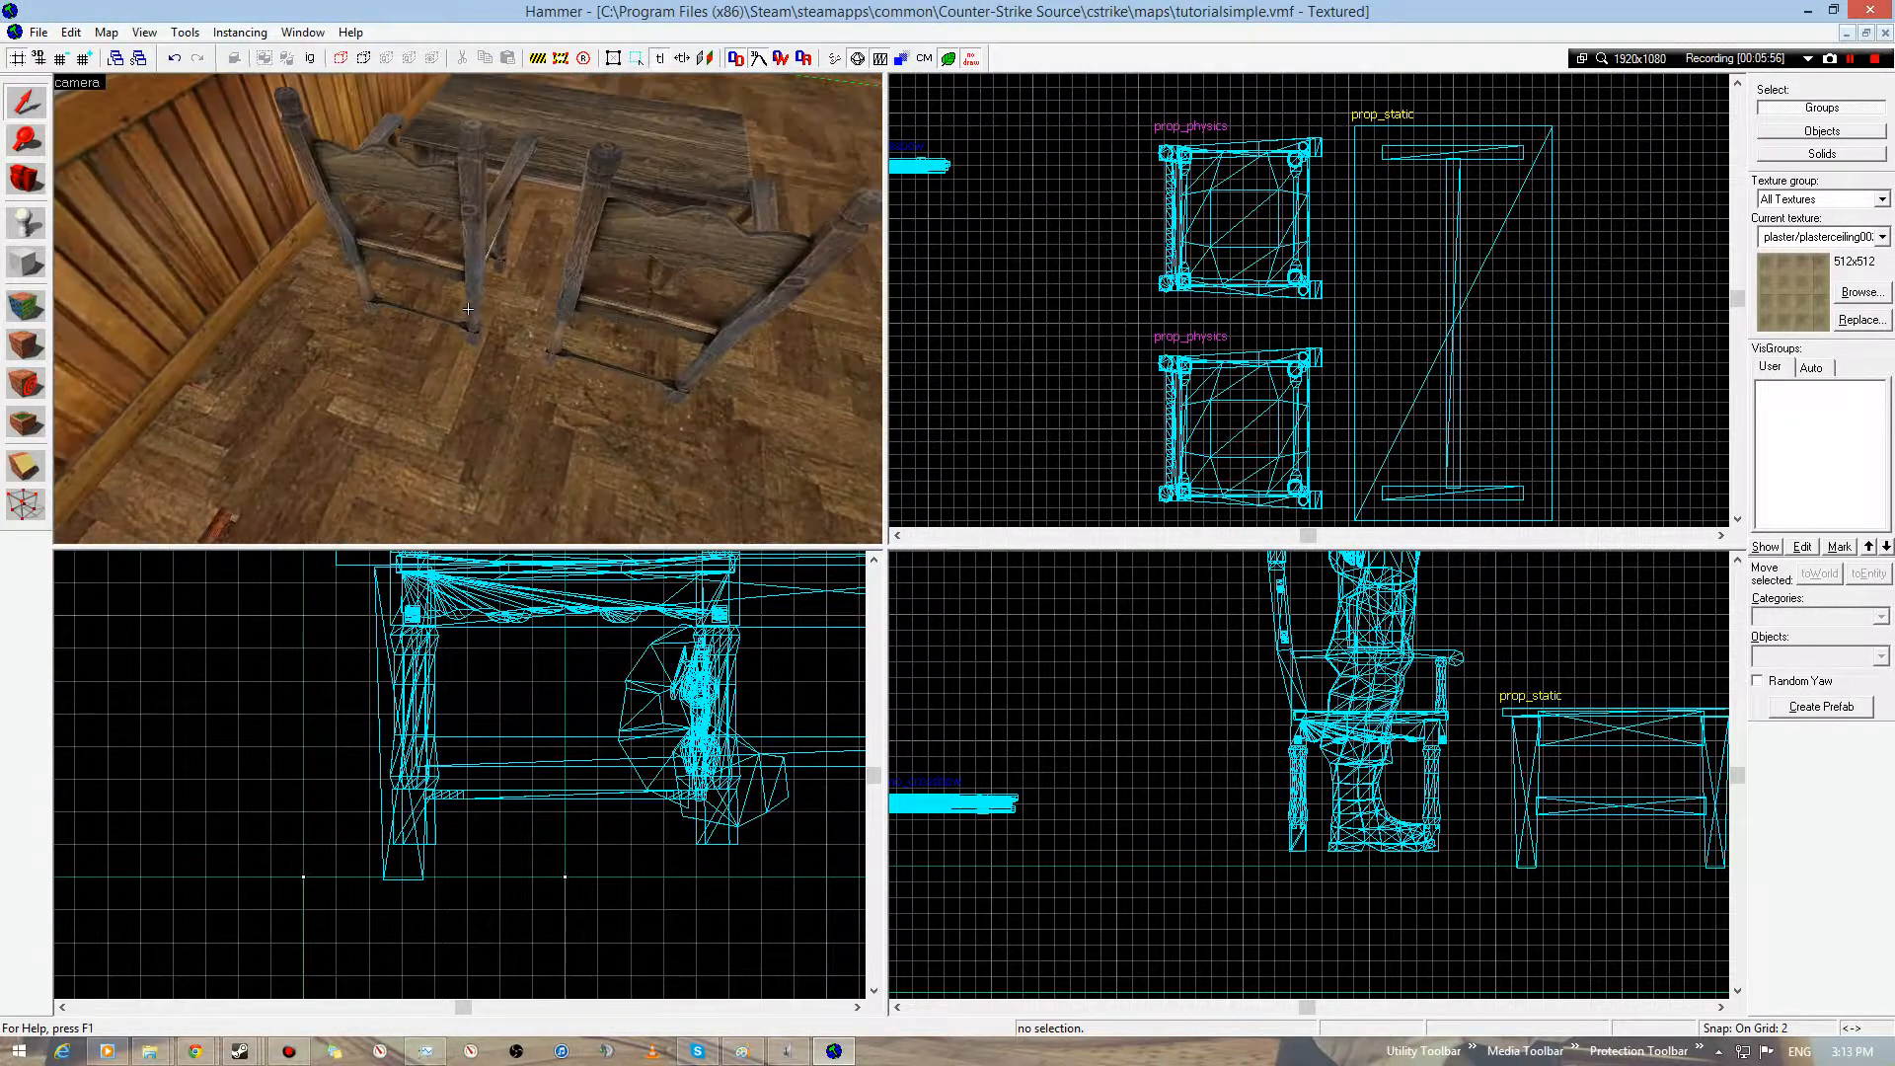
pyautogui.click(467, 309)
pyautogui.press('s')
pyautogui.press('z')
pyautogui.press('Escape')
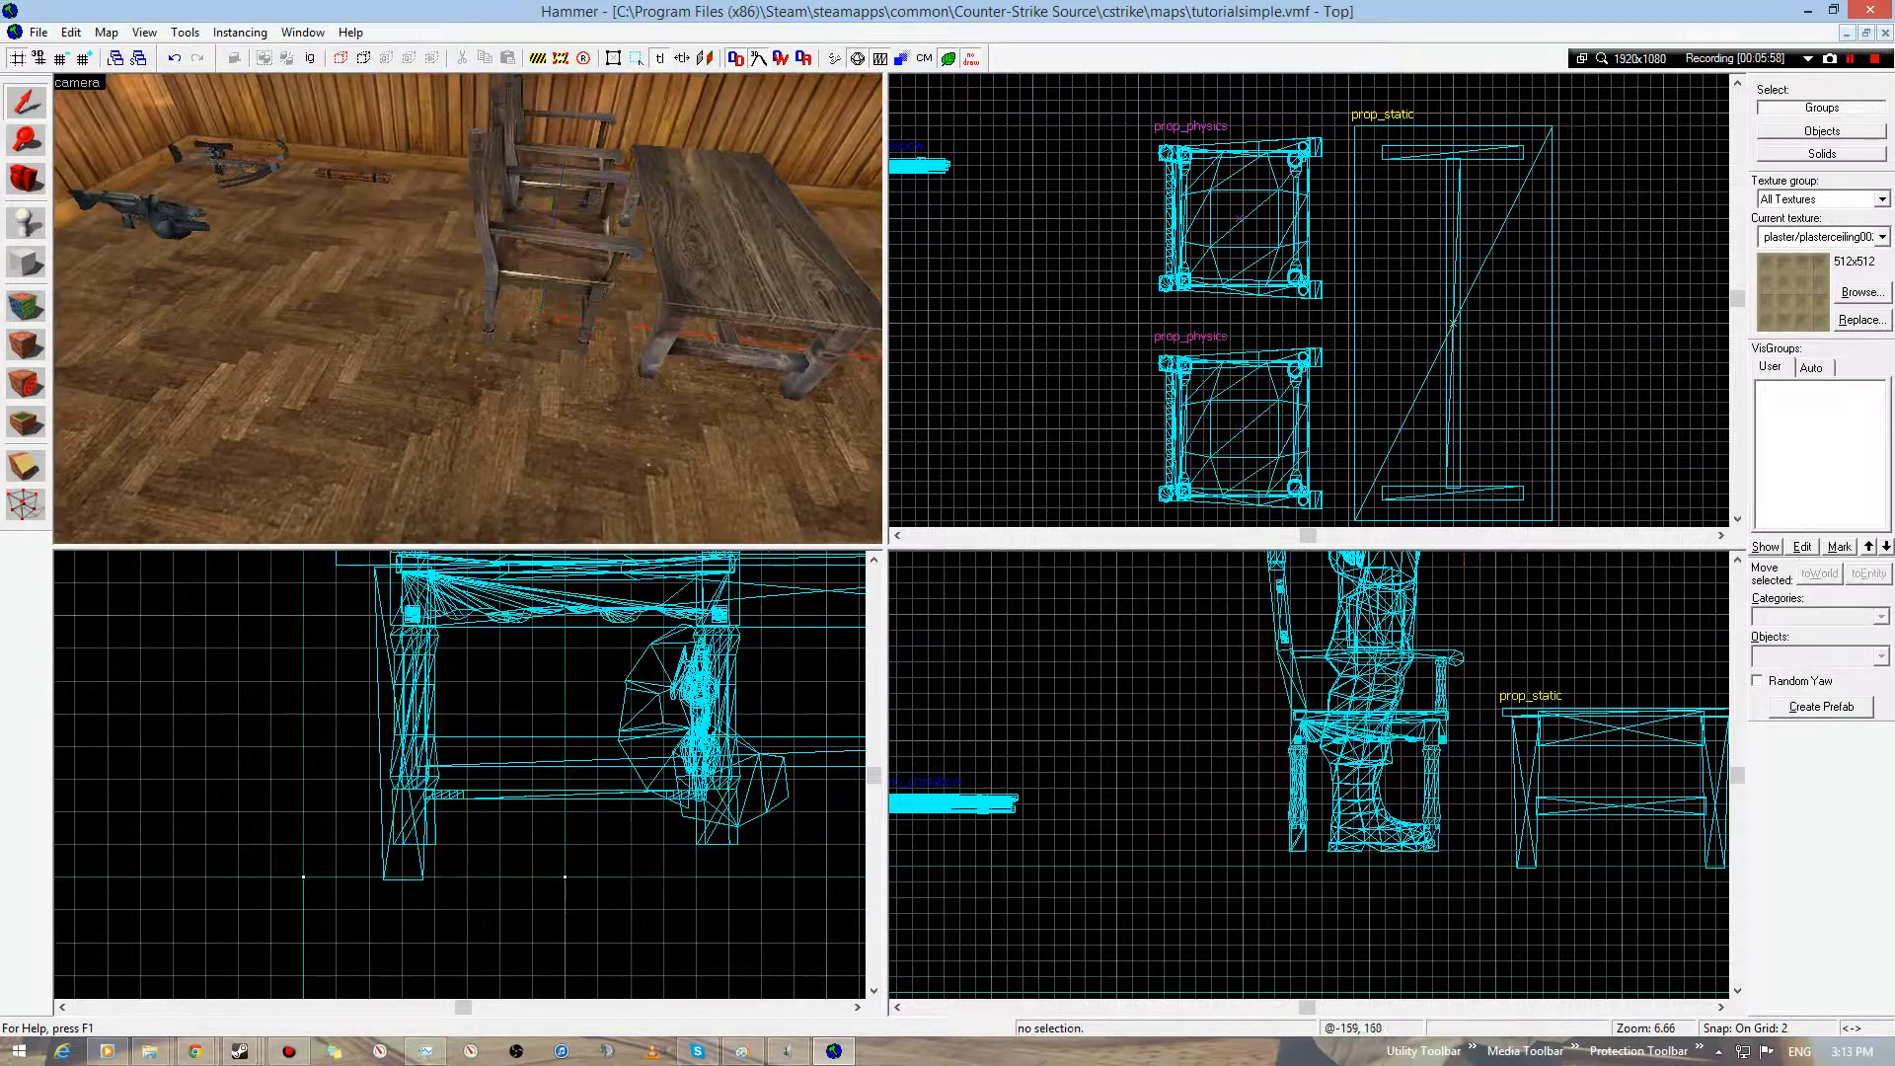
pyautogui.press('z')
pyautogui.press('s')
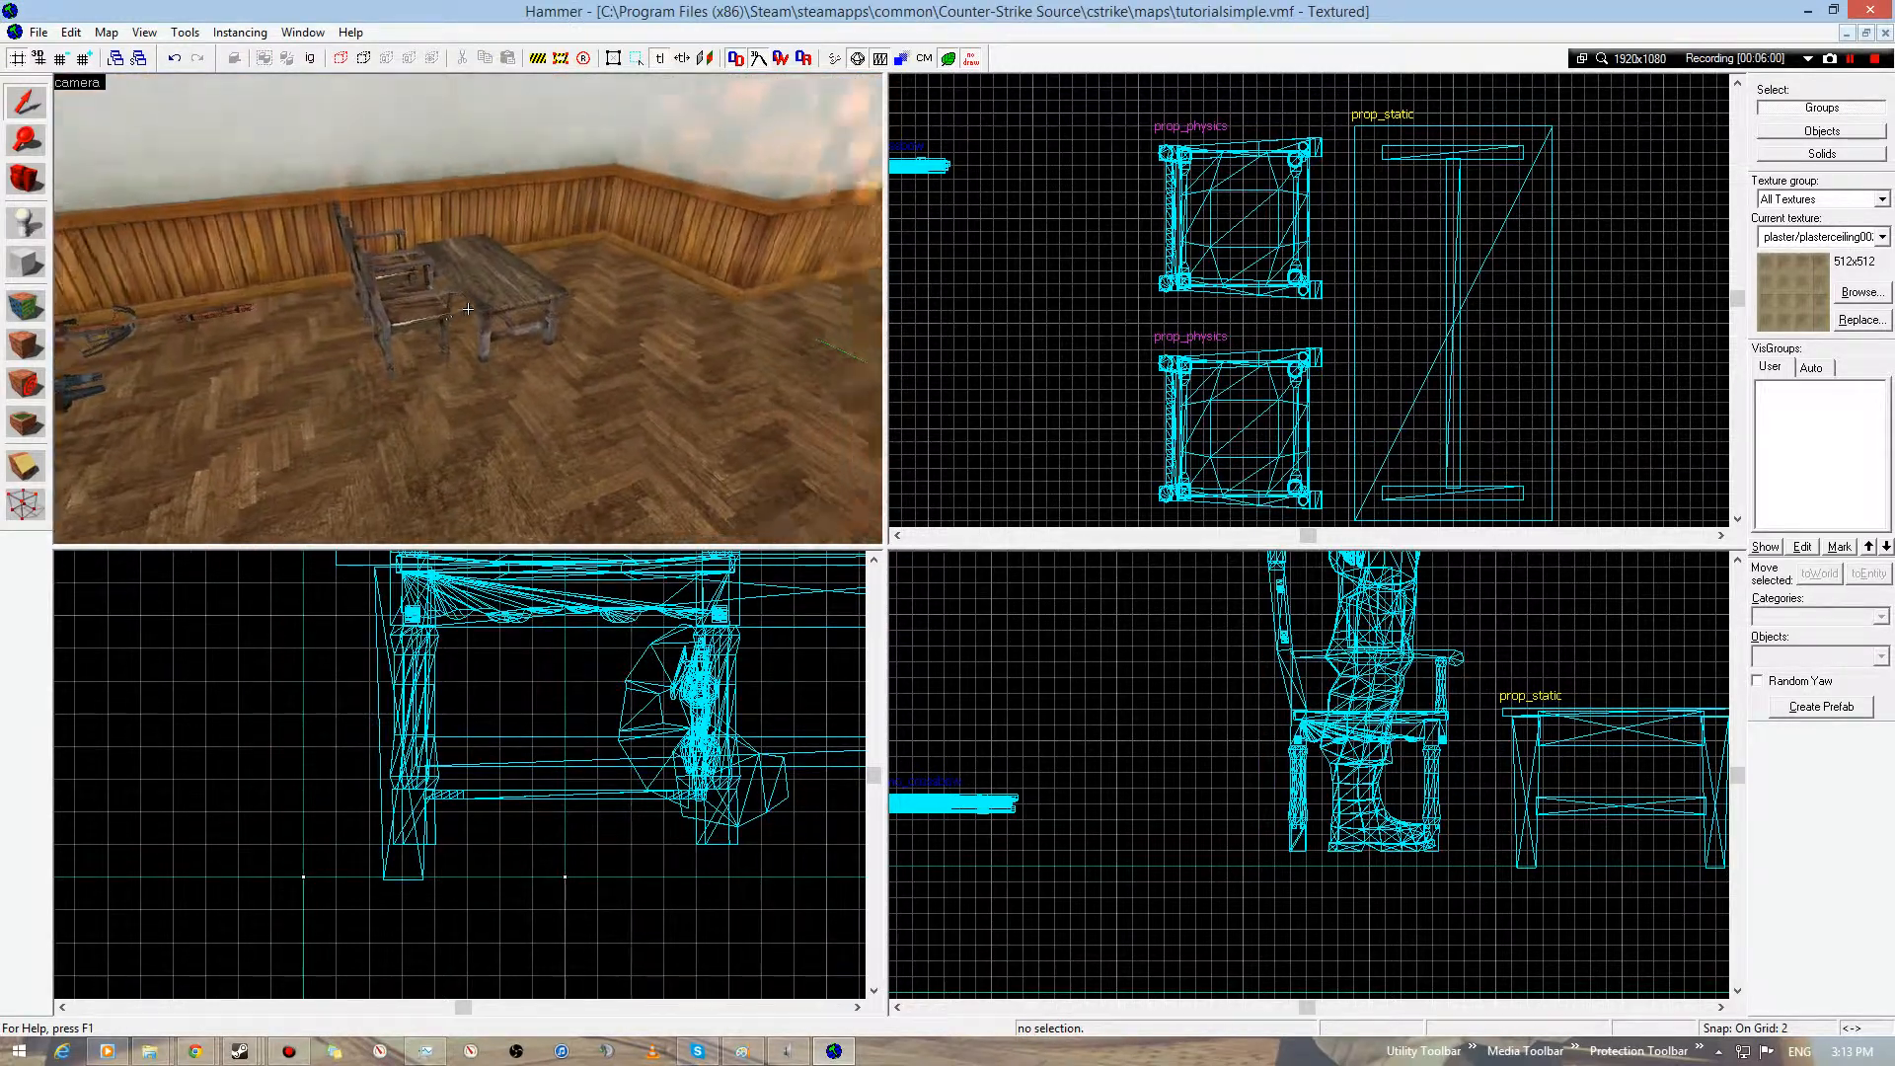
pyautogui.press('w')
pyautogui.press('d')
pyautogui.press('s')
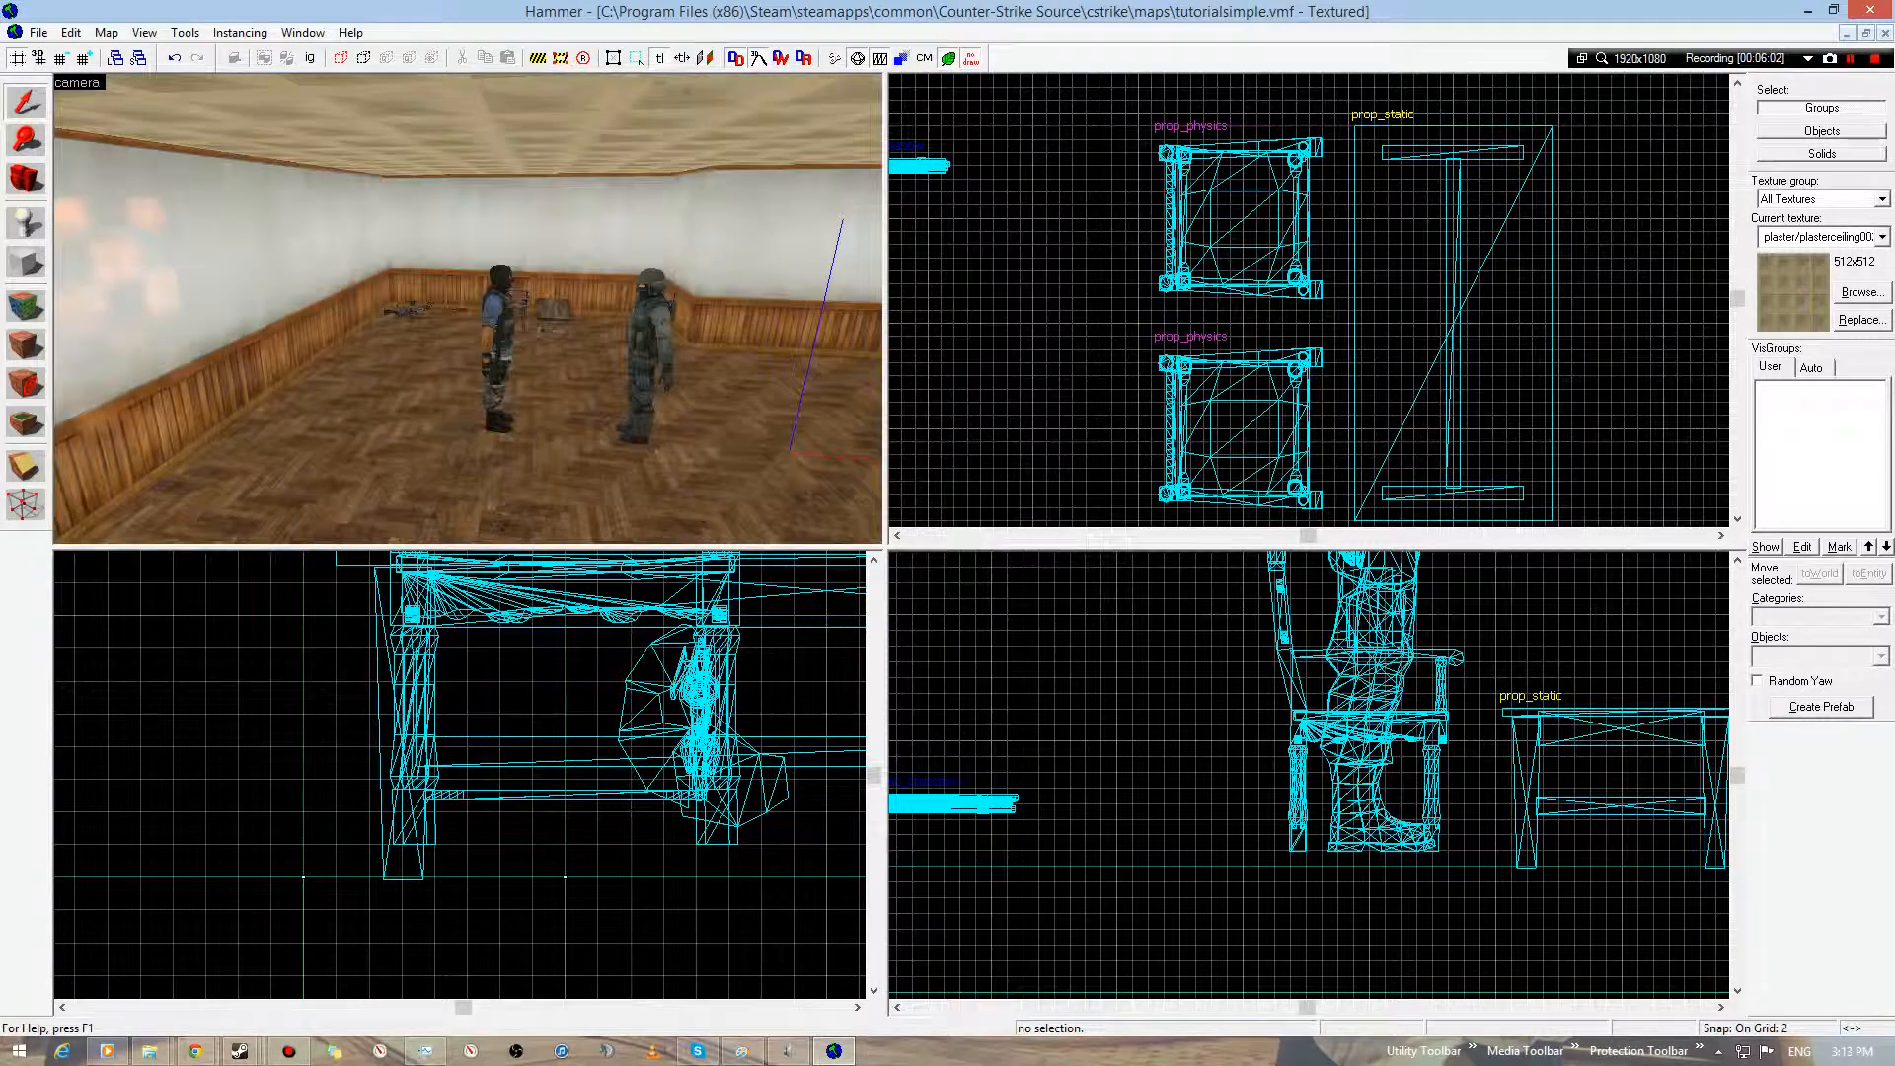